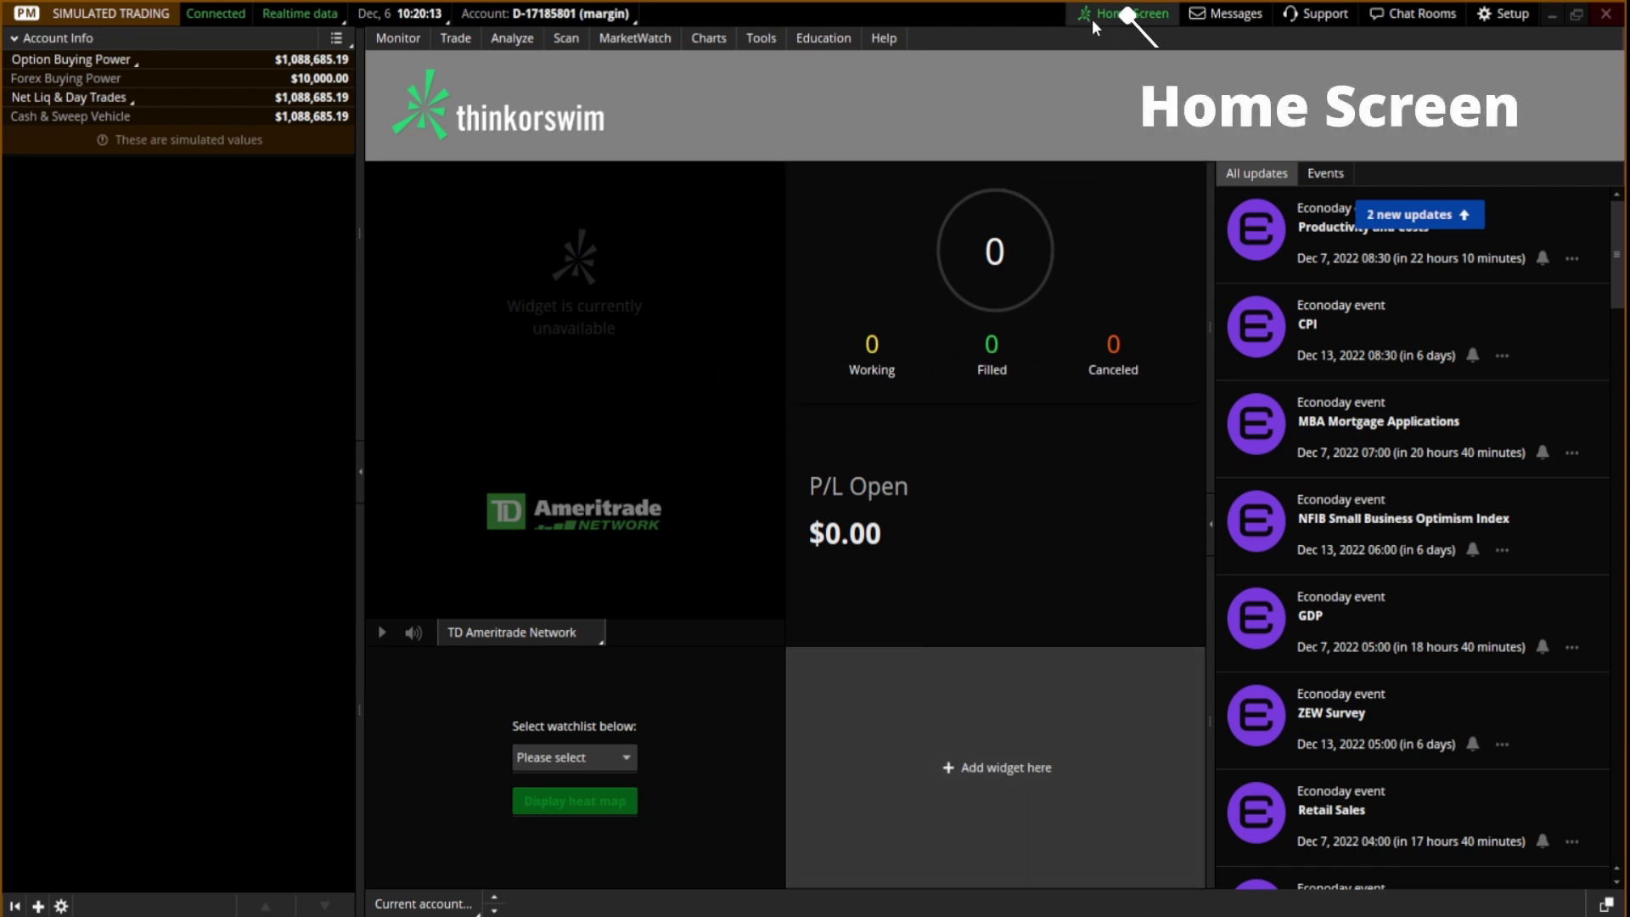
Step: Open the Monitor page and look over the Analyze and Charts sections
{"action": "left_click", "coordinate": [385, 39]}
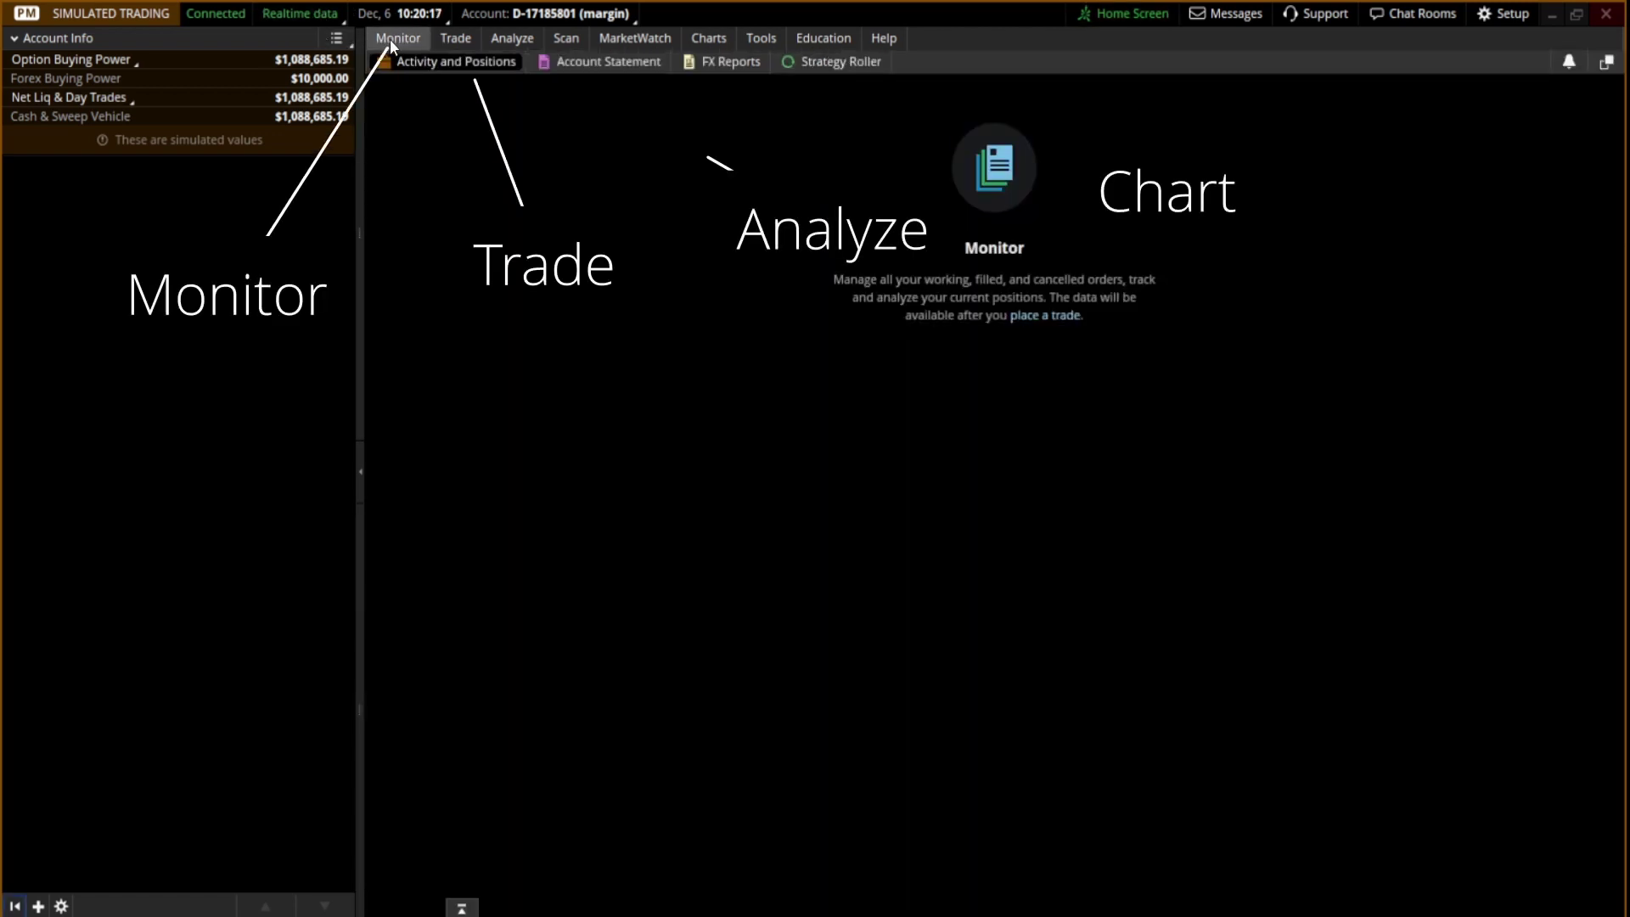
{"action": "mouse_move", "coordinate": [491, 46]}
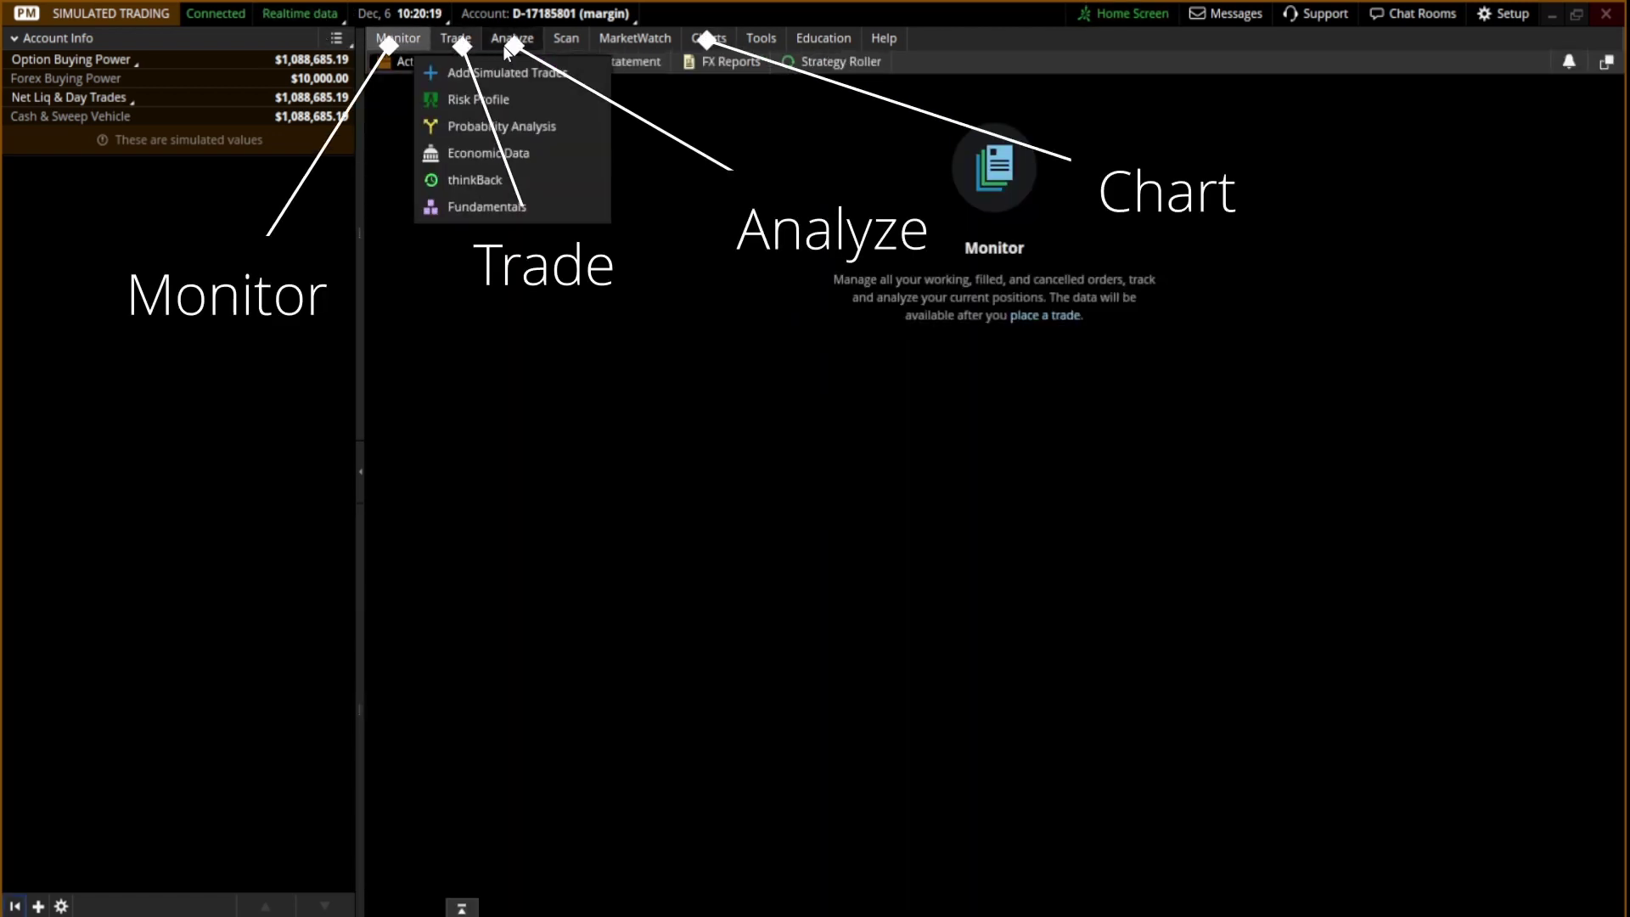
{"action": "mouse_move", "coordinate": [706, 43]}
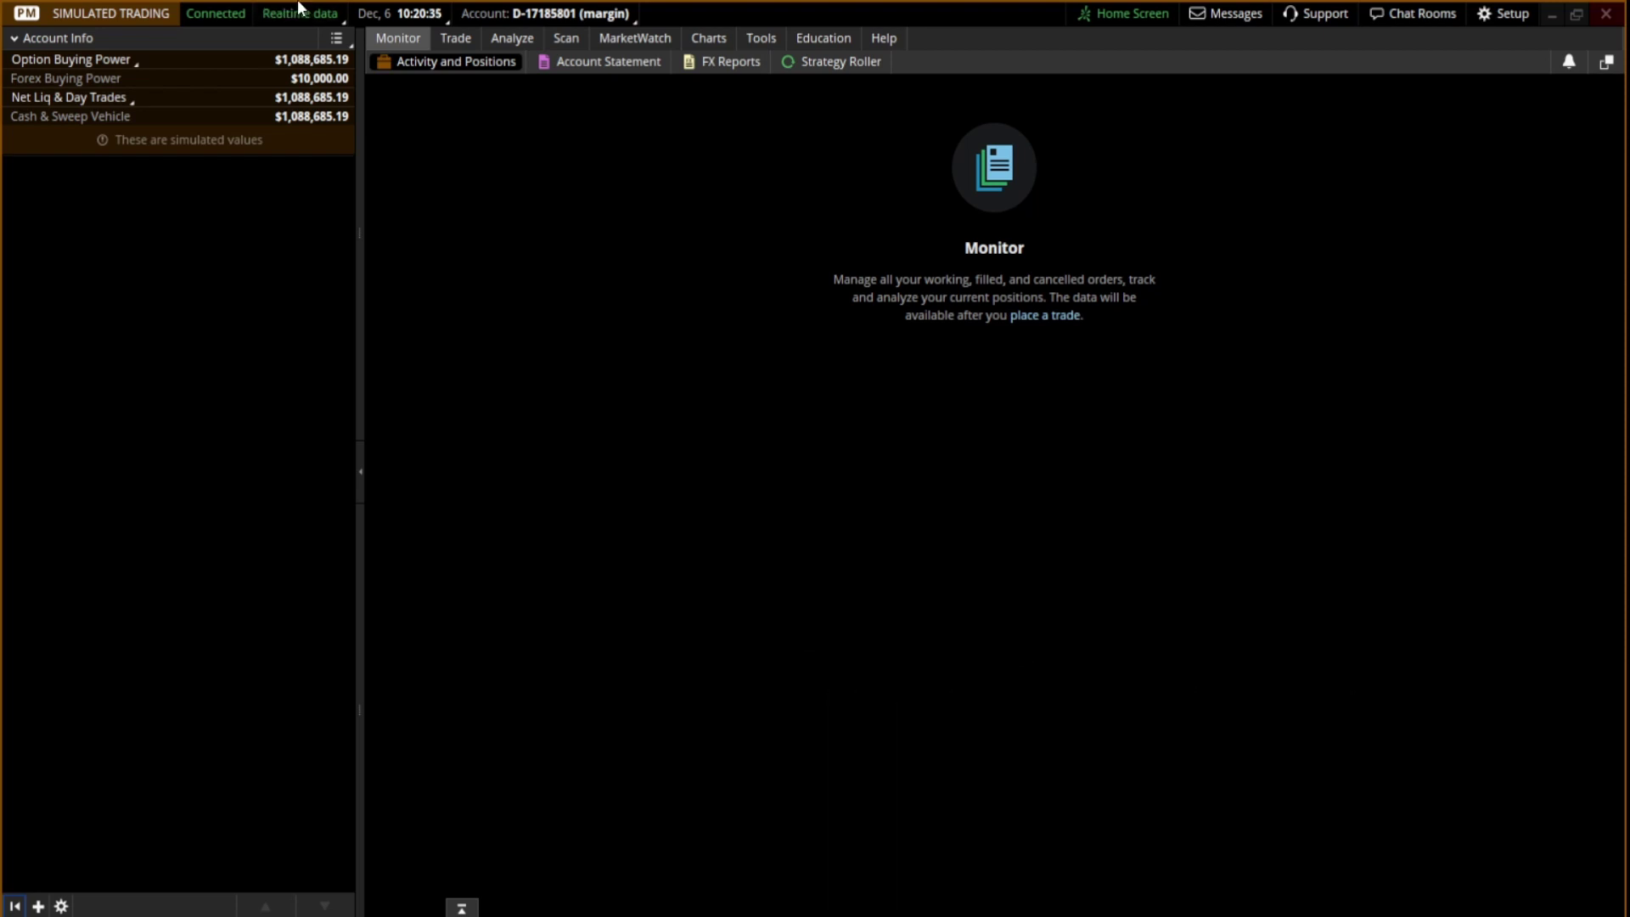
Step: Look through the Support and Education resources, including the Learning Center
{"action": "left_click", "coordinate": [1322, 15]}
{"action": "left_click", "coordinate": [807, 36]}
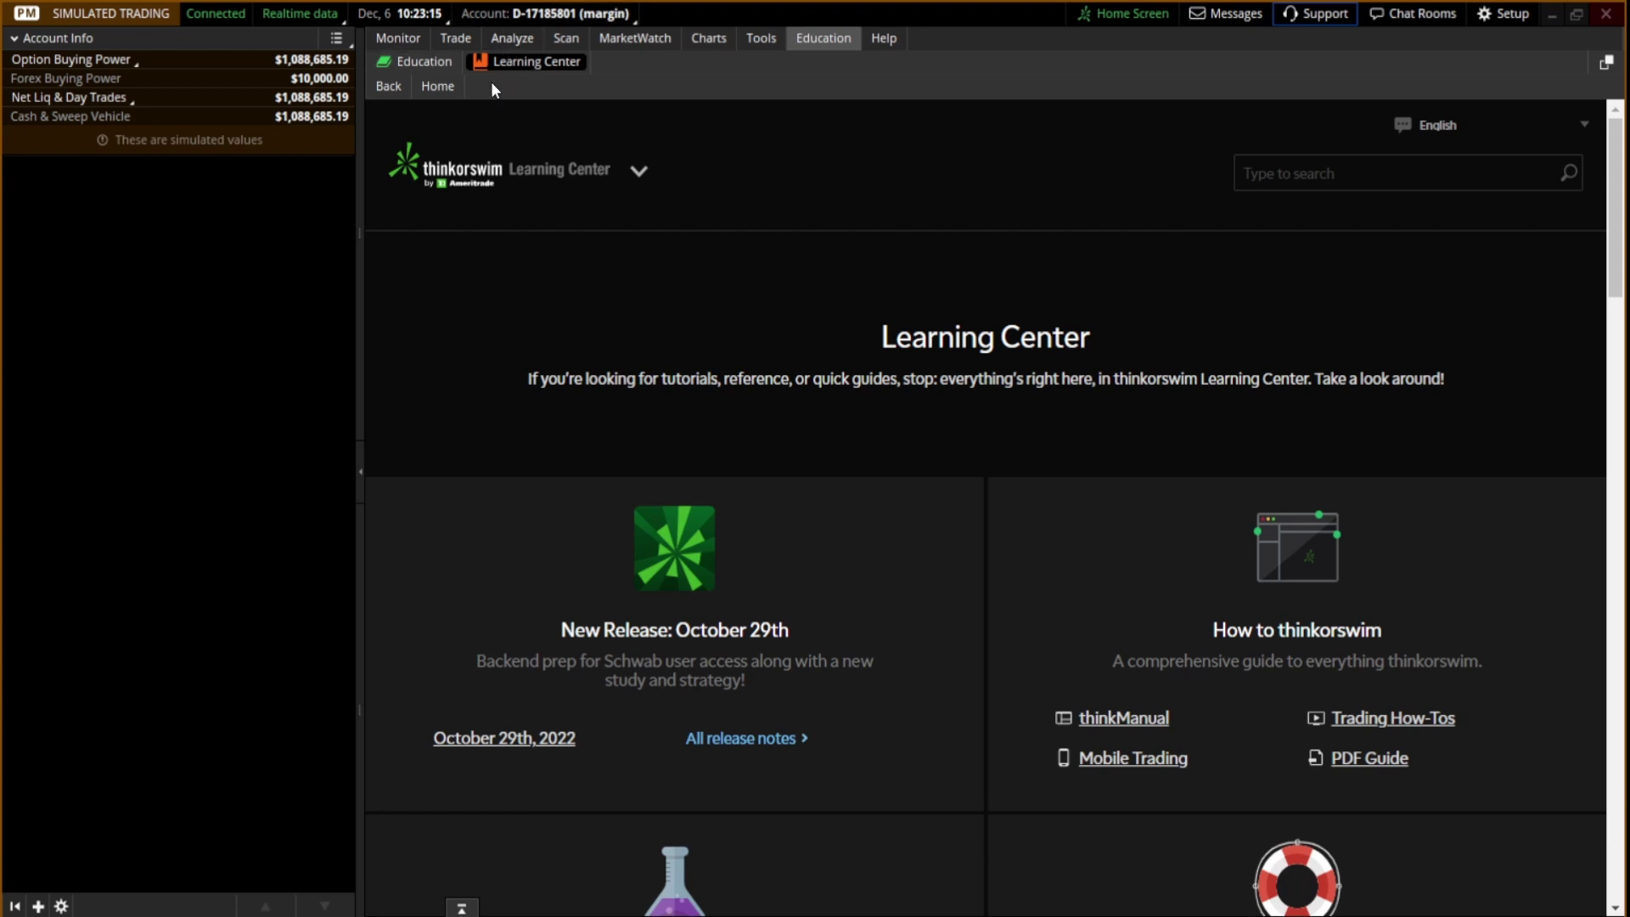
{"action": "left_click", "coordinate": [402, 63]}
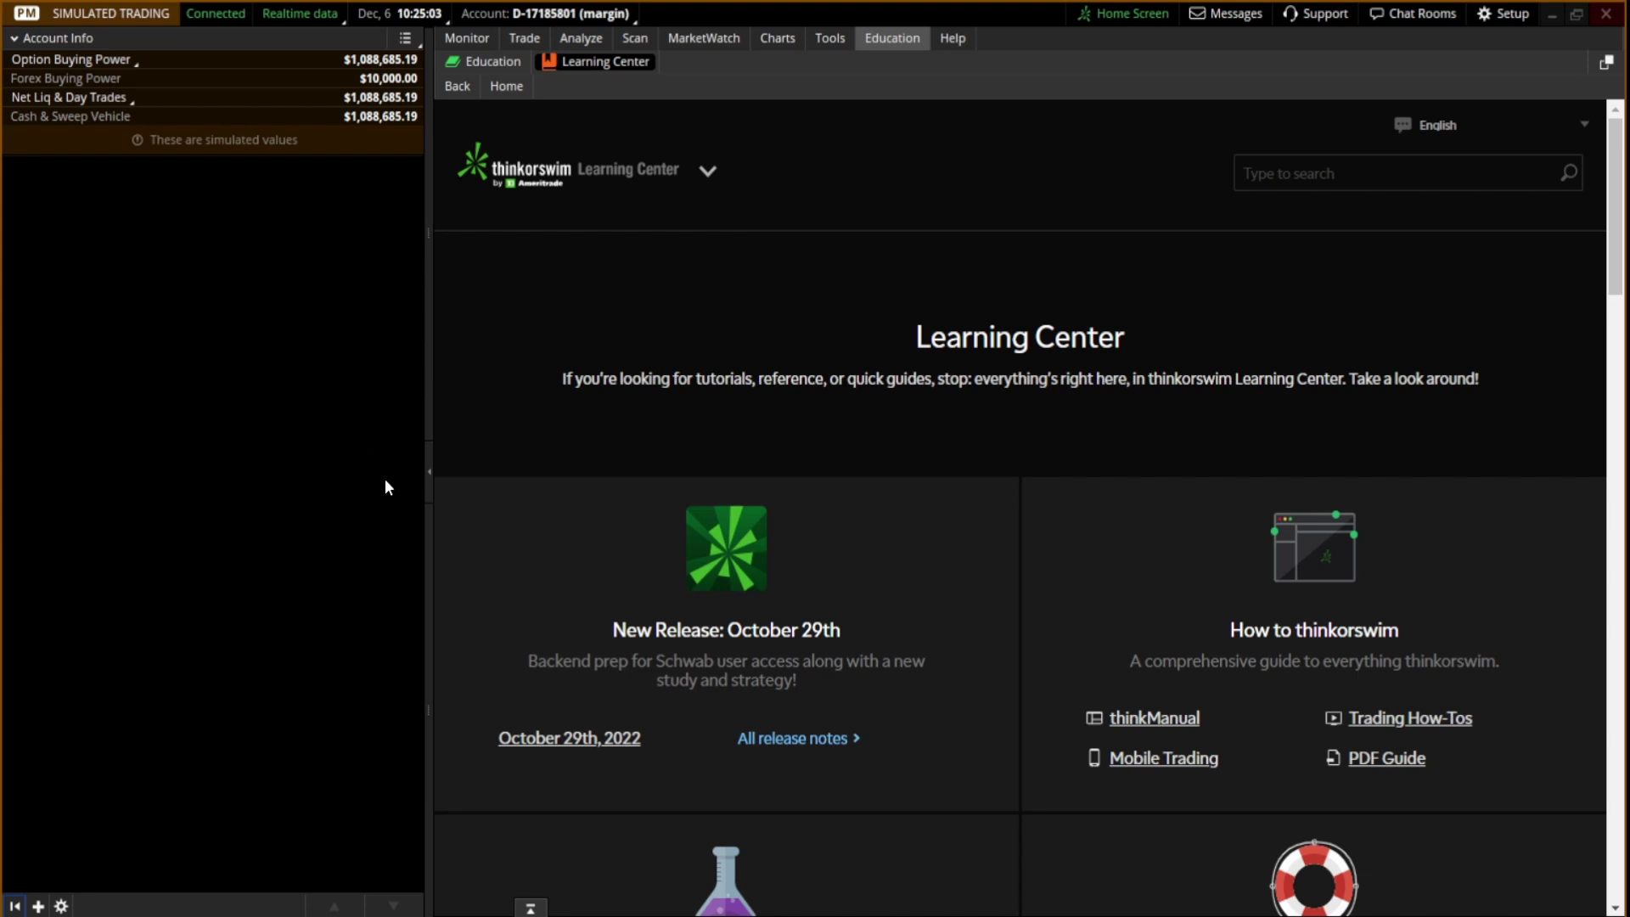
Step: Collapse the gadget sidebar, restore it and widen it slightly
{"action": "left_click", "coordinate": [426, 472]}
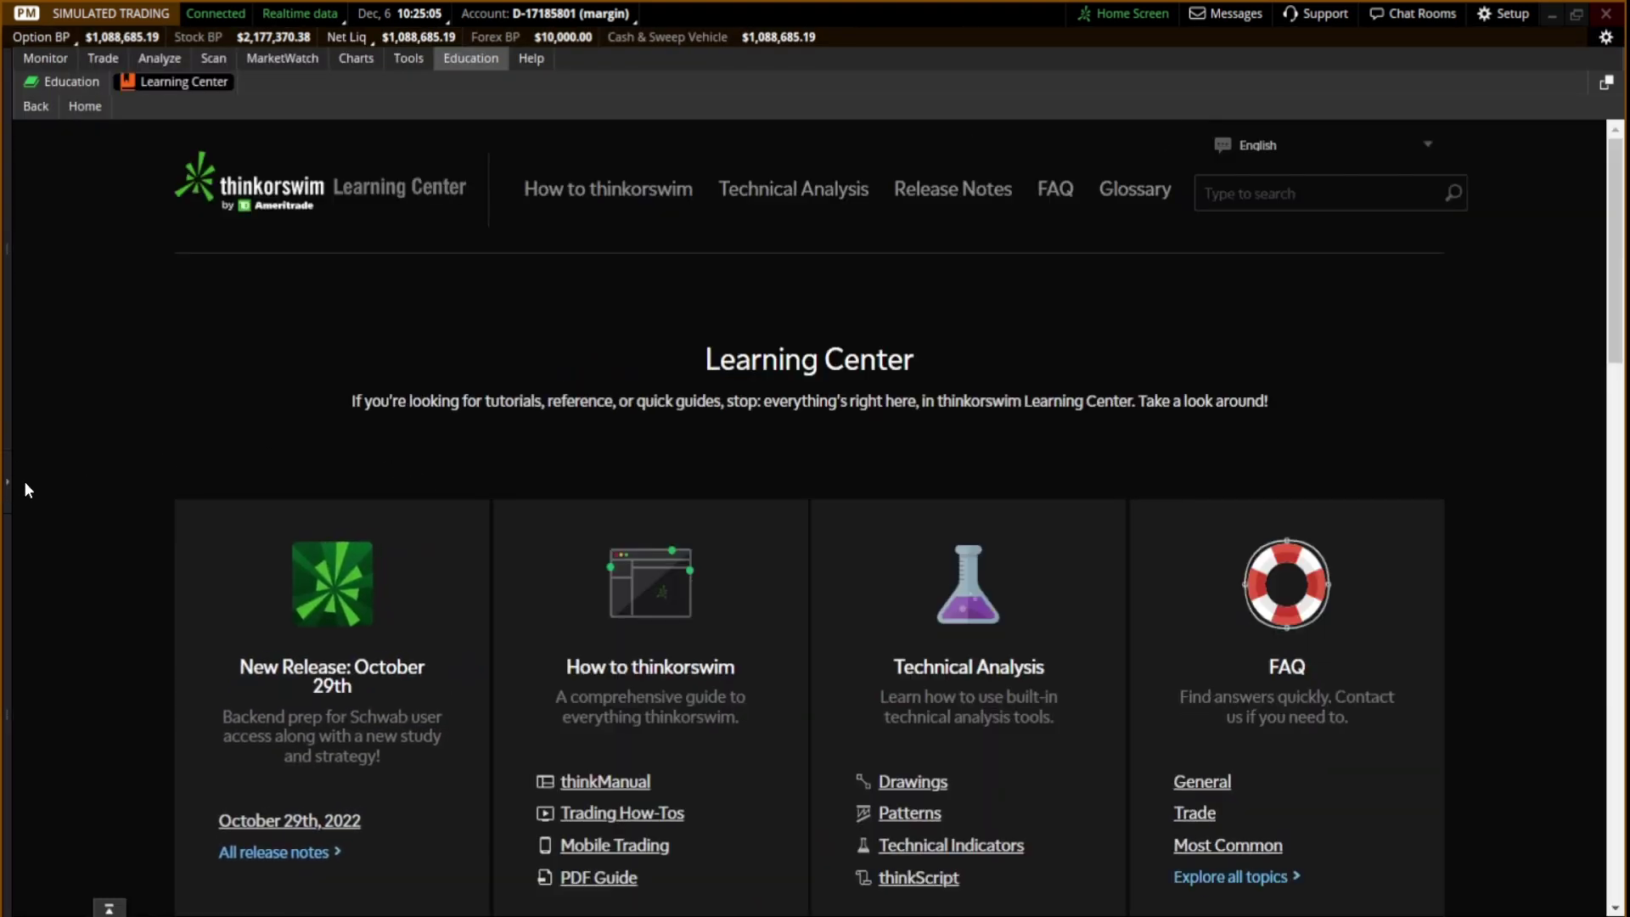
{"action": "left_click", "coordinate": [8, 481]}
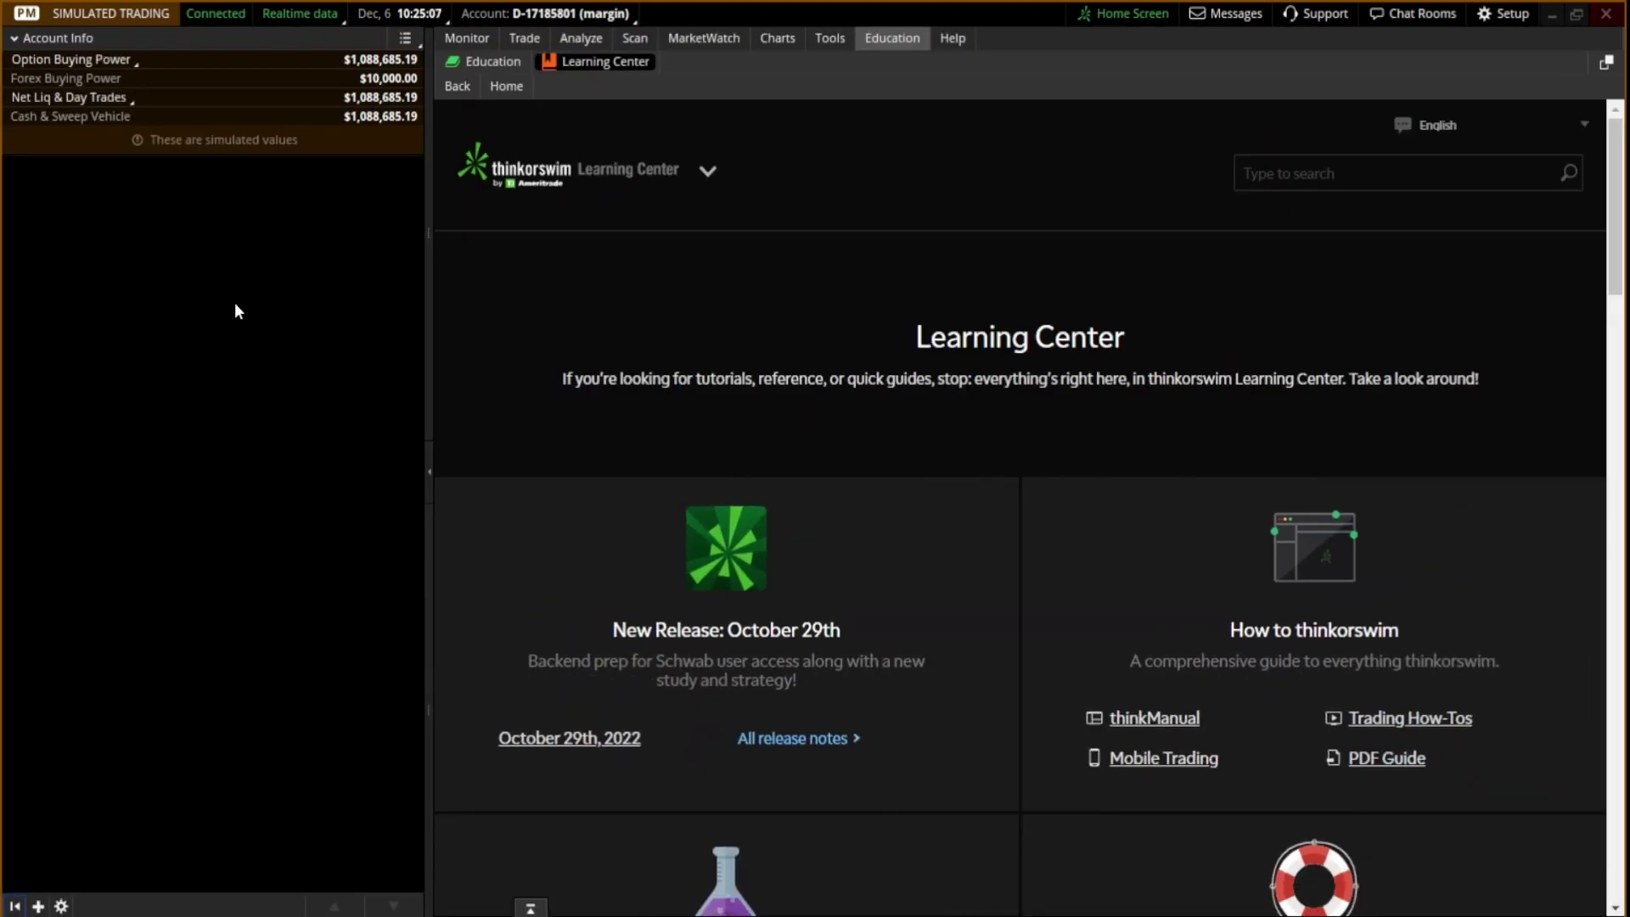
{"action": "mouse_move", "coordinate": [430, 321]}
{"action": "left_mouse_down"}
{"action": "mouse_move", "coordinate": [649, 290]}
{"action": "mouse_move", "coordinate": [439, 306]}
{"action": "mouse_move", "coordinate": [435, 329]}
{"action": "left_mouse_up"}
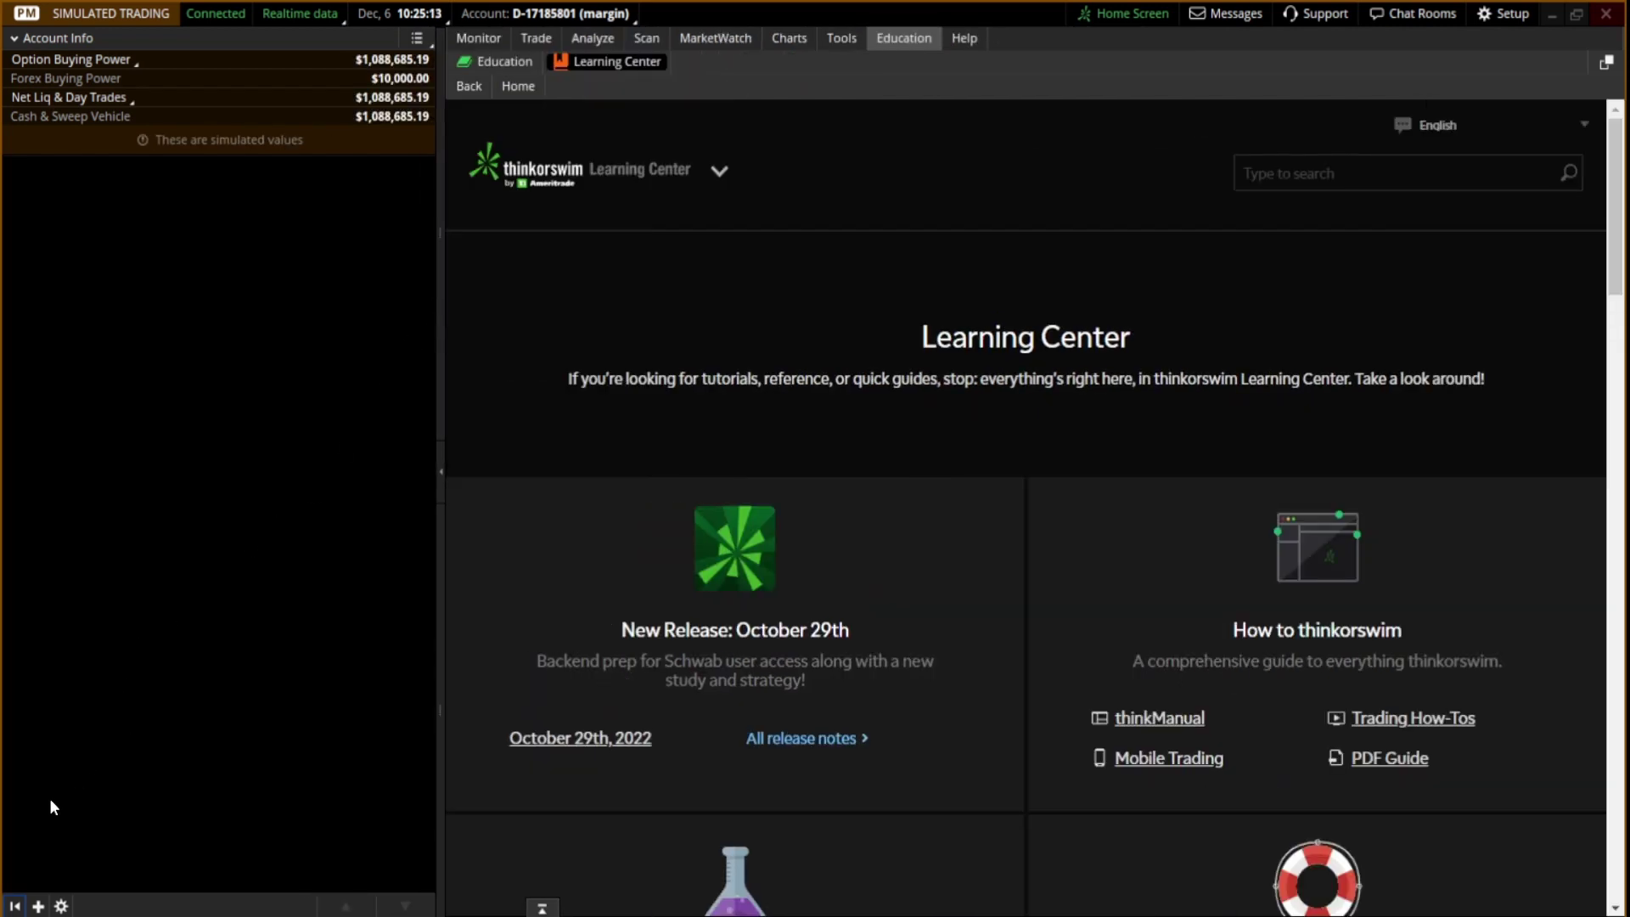
Step: Add the Trader TV, Watchlist and Live News gadgets to the sidebar
{"action": "left_click", "coordinate": [39, 906]}
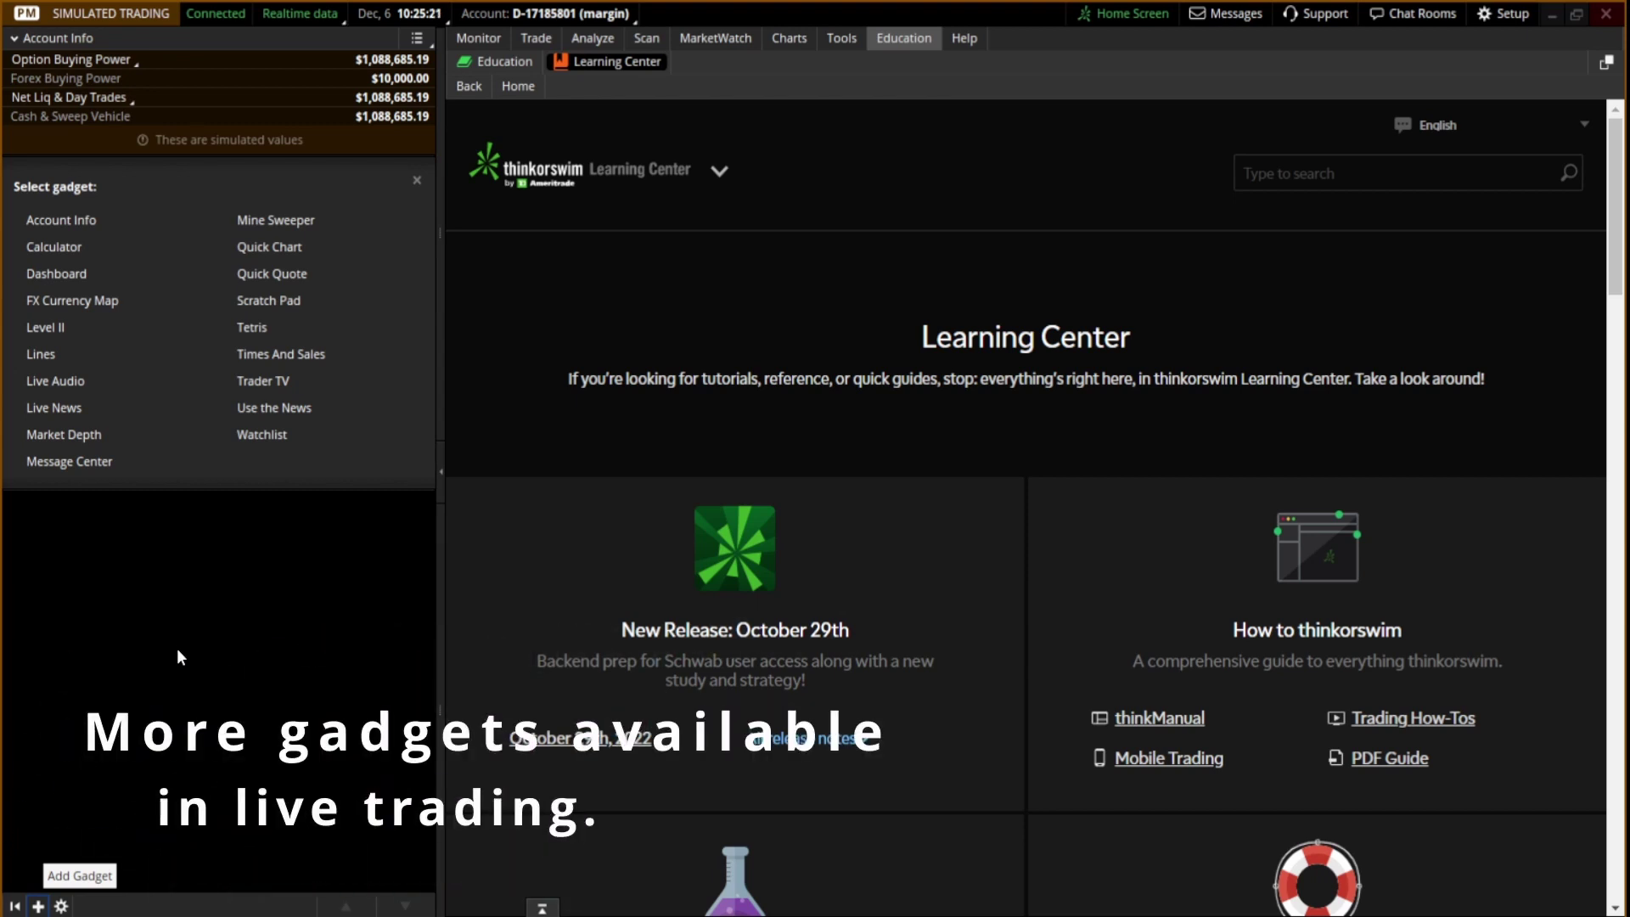
{"action": "left_click", "coordinate": [264, 380]}
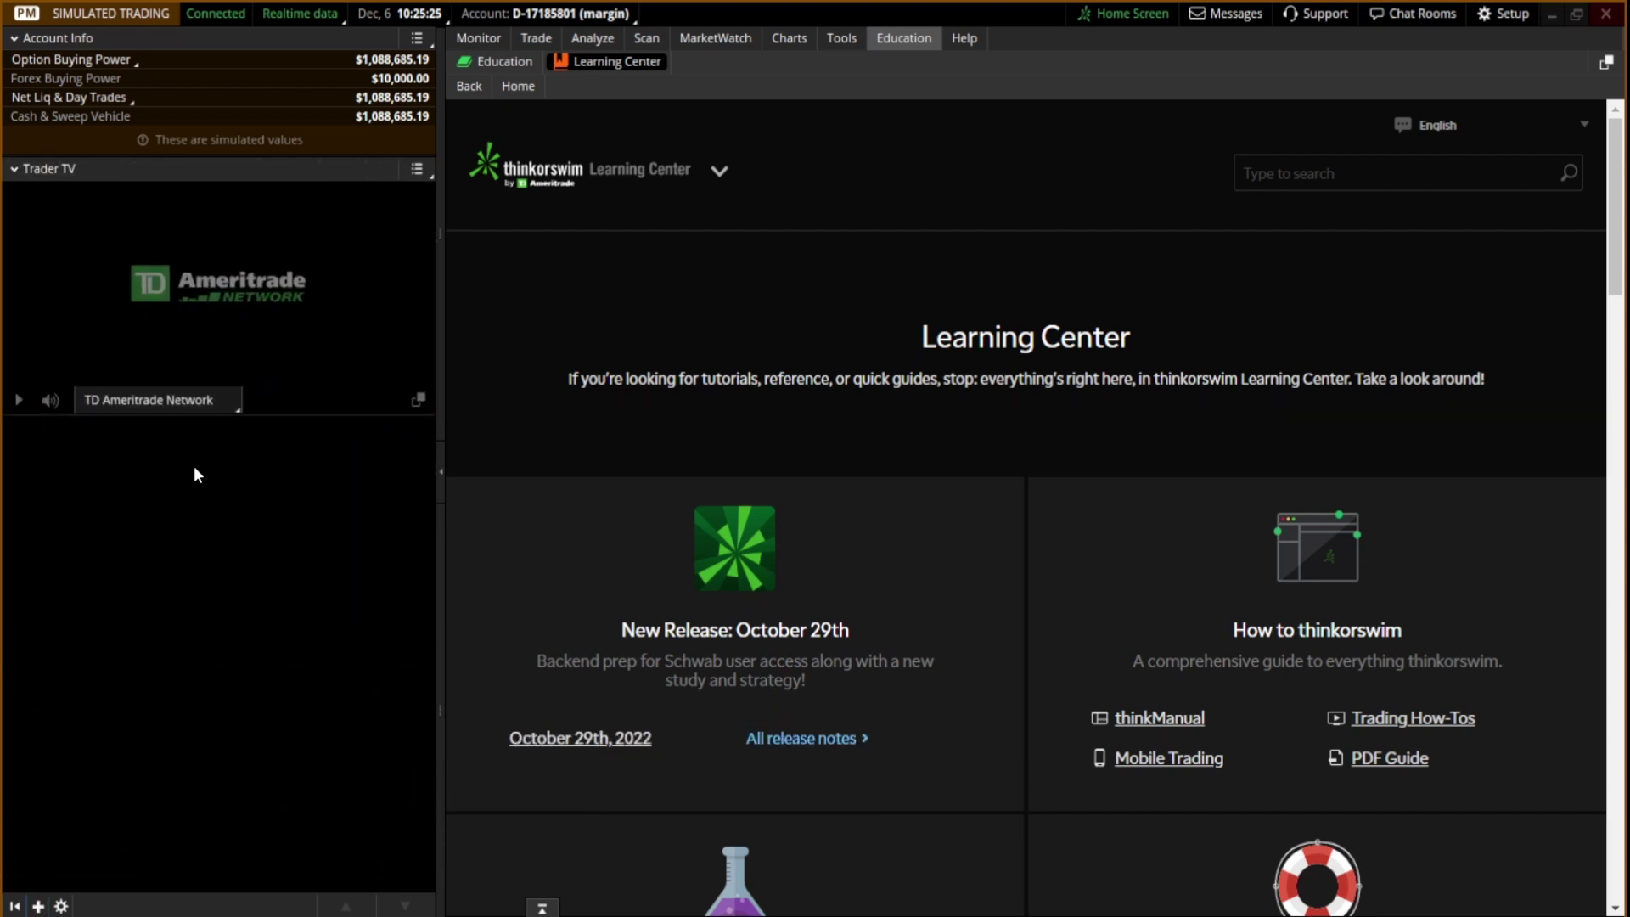
{"action": "left_click", "coordinate": [39, 906]}
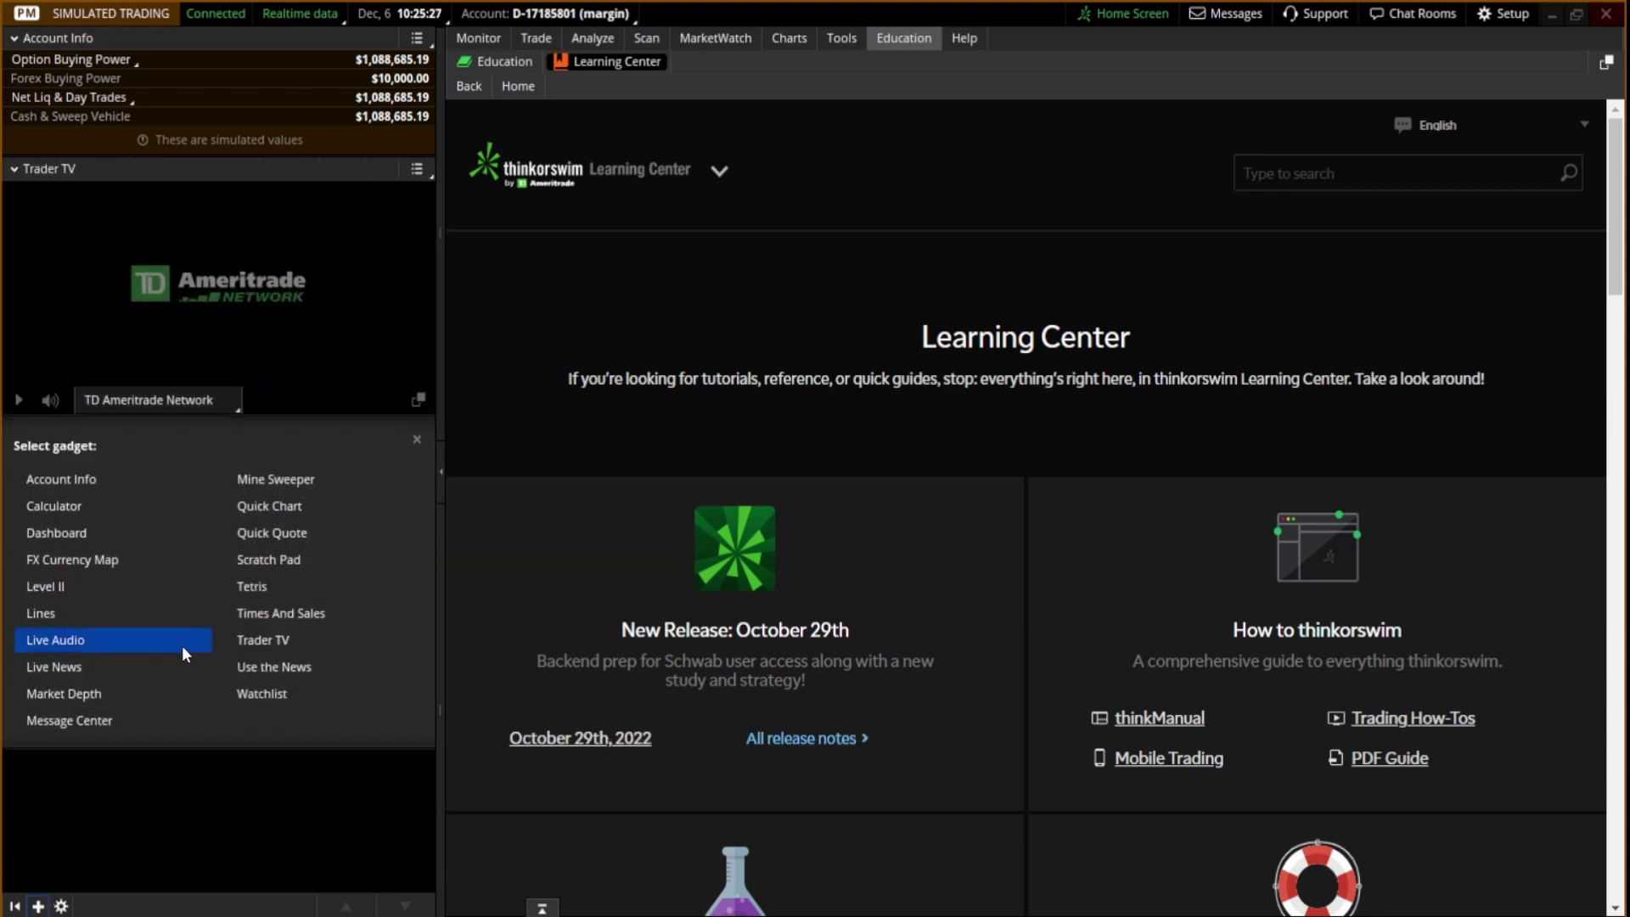
{"action": "left_click", "coordinate": [243, 694]}
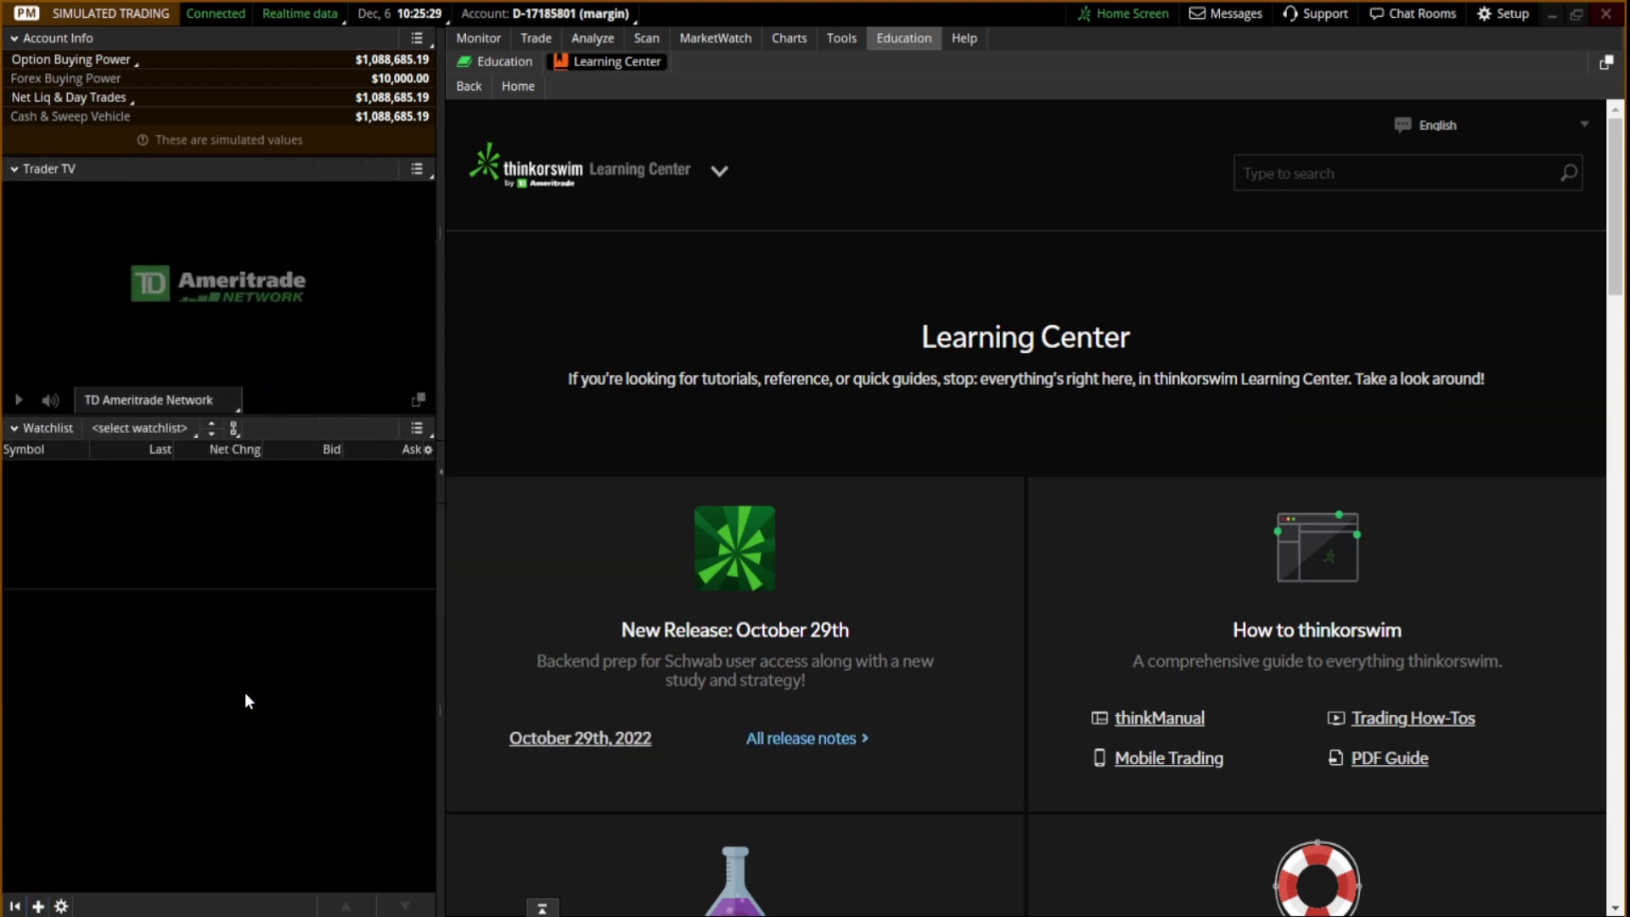
{"action": "left_click", "coordinate": [39, 905]}
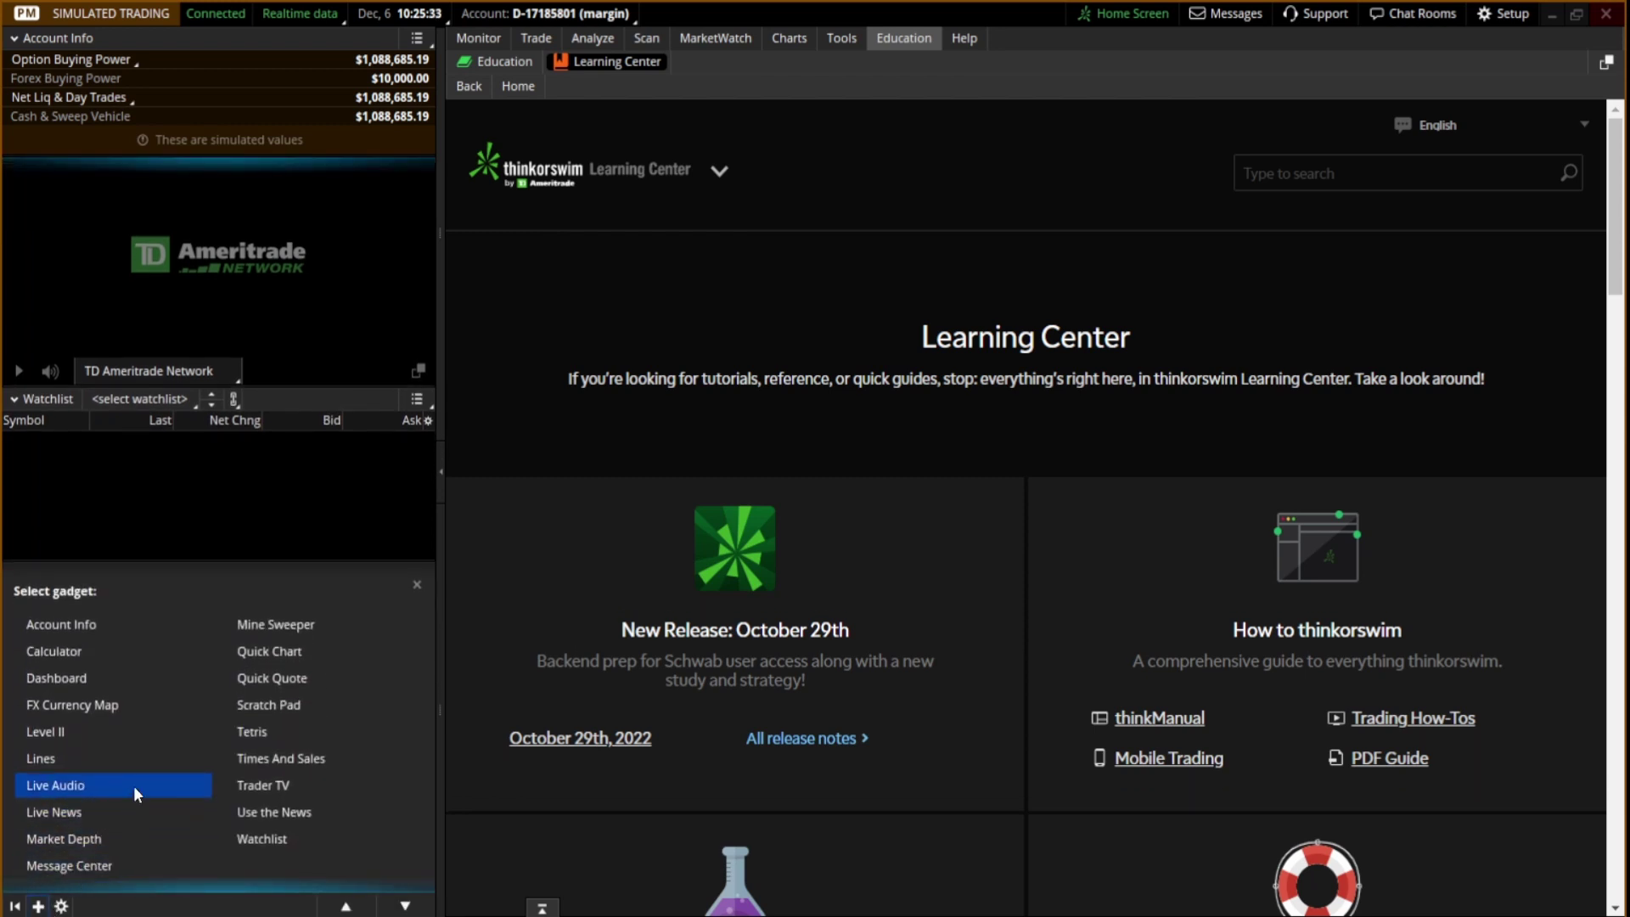
{"action": "left_click", "coordinate": [75, 808]}
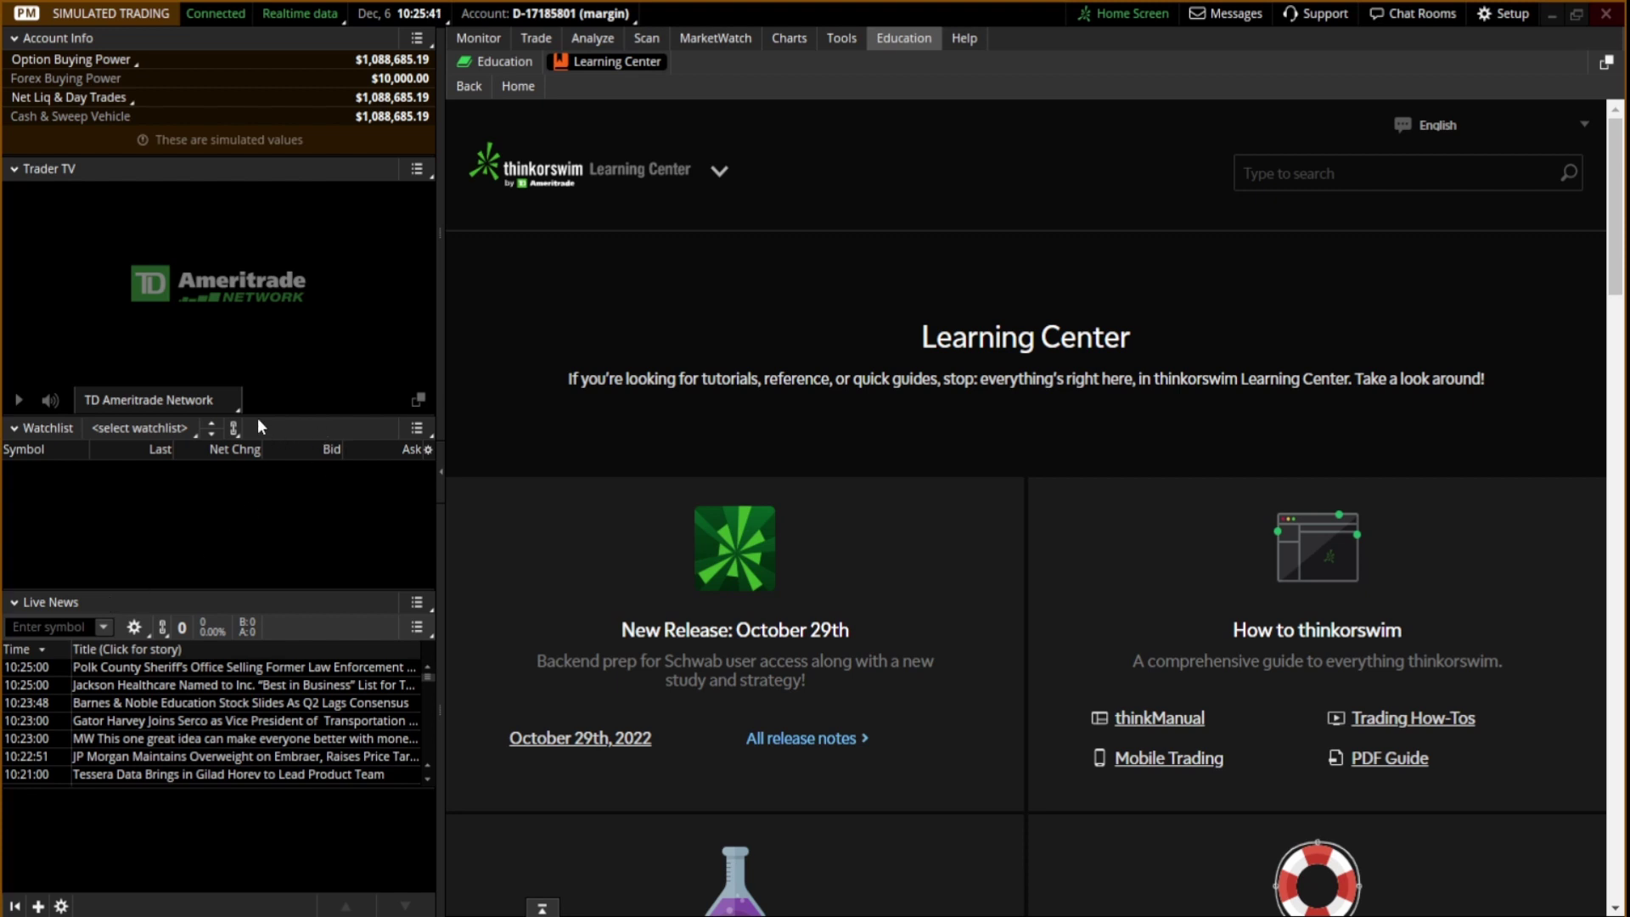
Step: Link the Watchlist and Live News gadgets to each other with the Red color link
{"action": "left_click", "coordinate": [227, 430]}
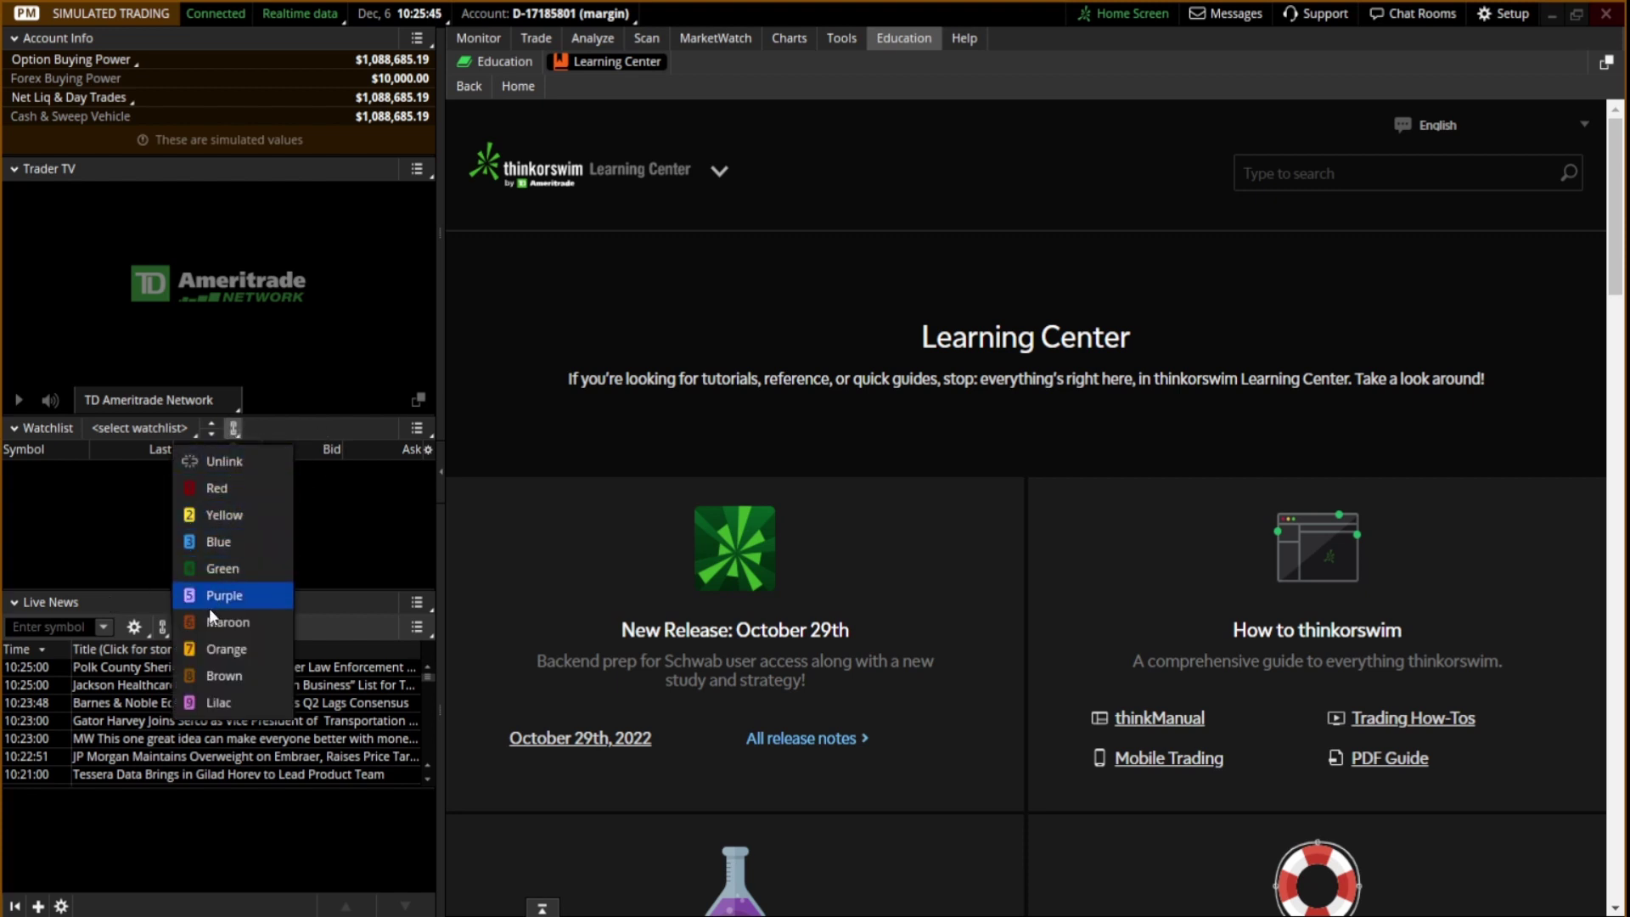
{"action": "left_click", "coordinate": [219, 492]}
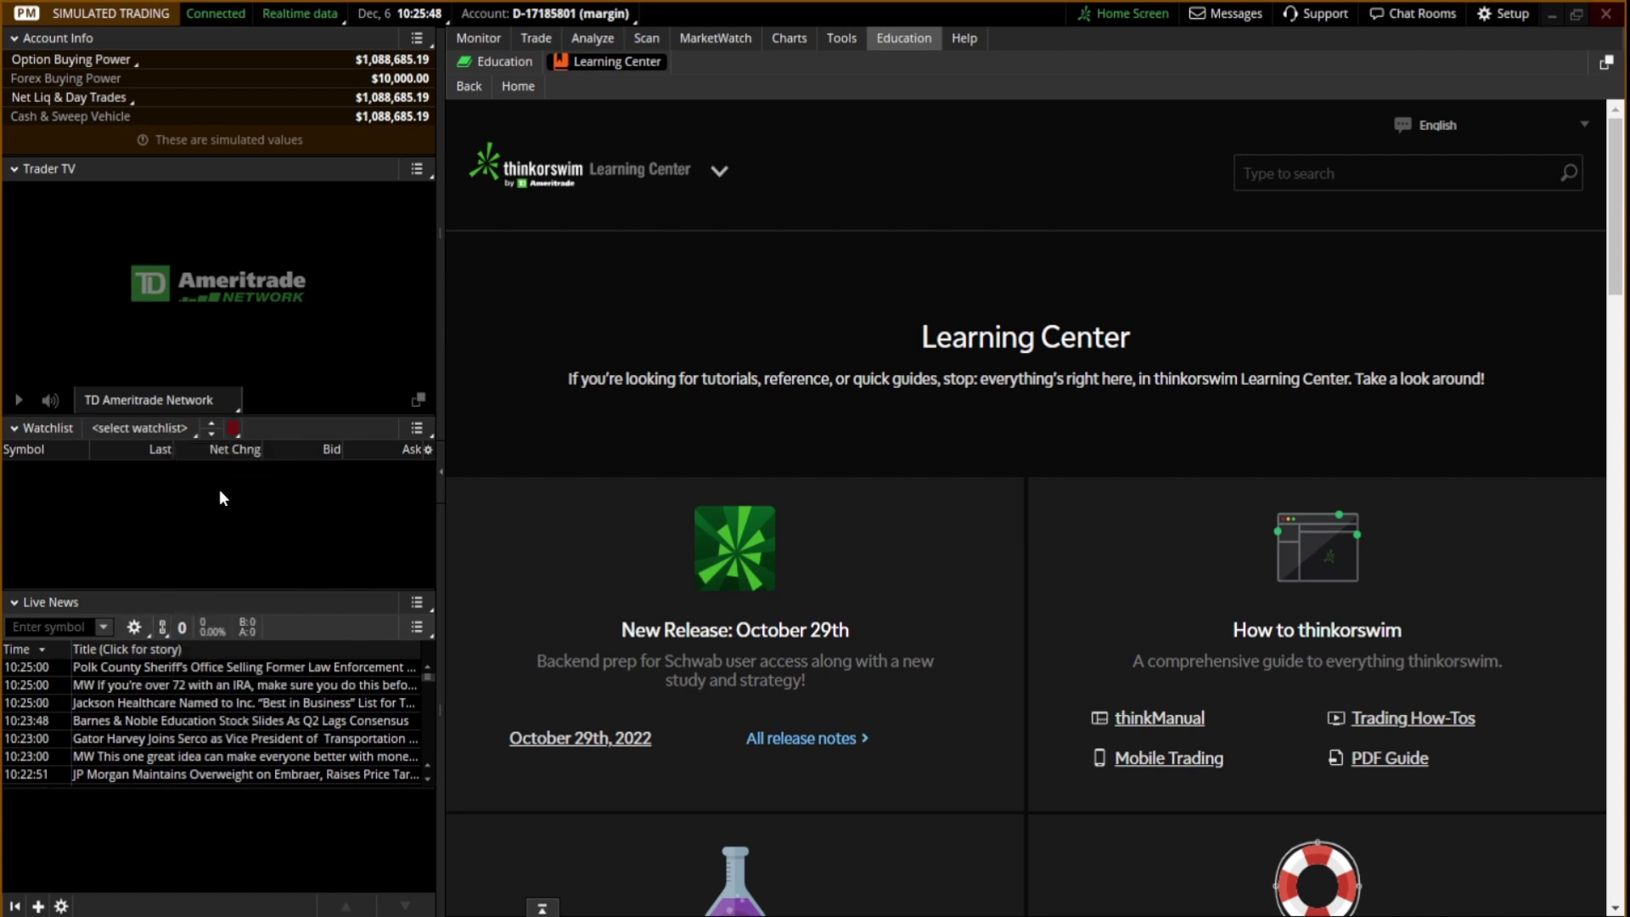
{"action": "left_click", "coordinate": [160, 626]}
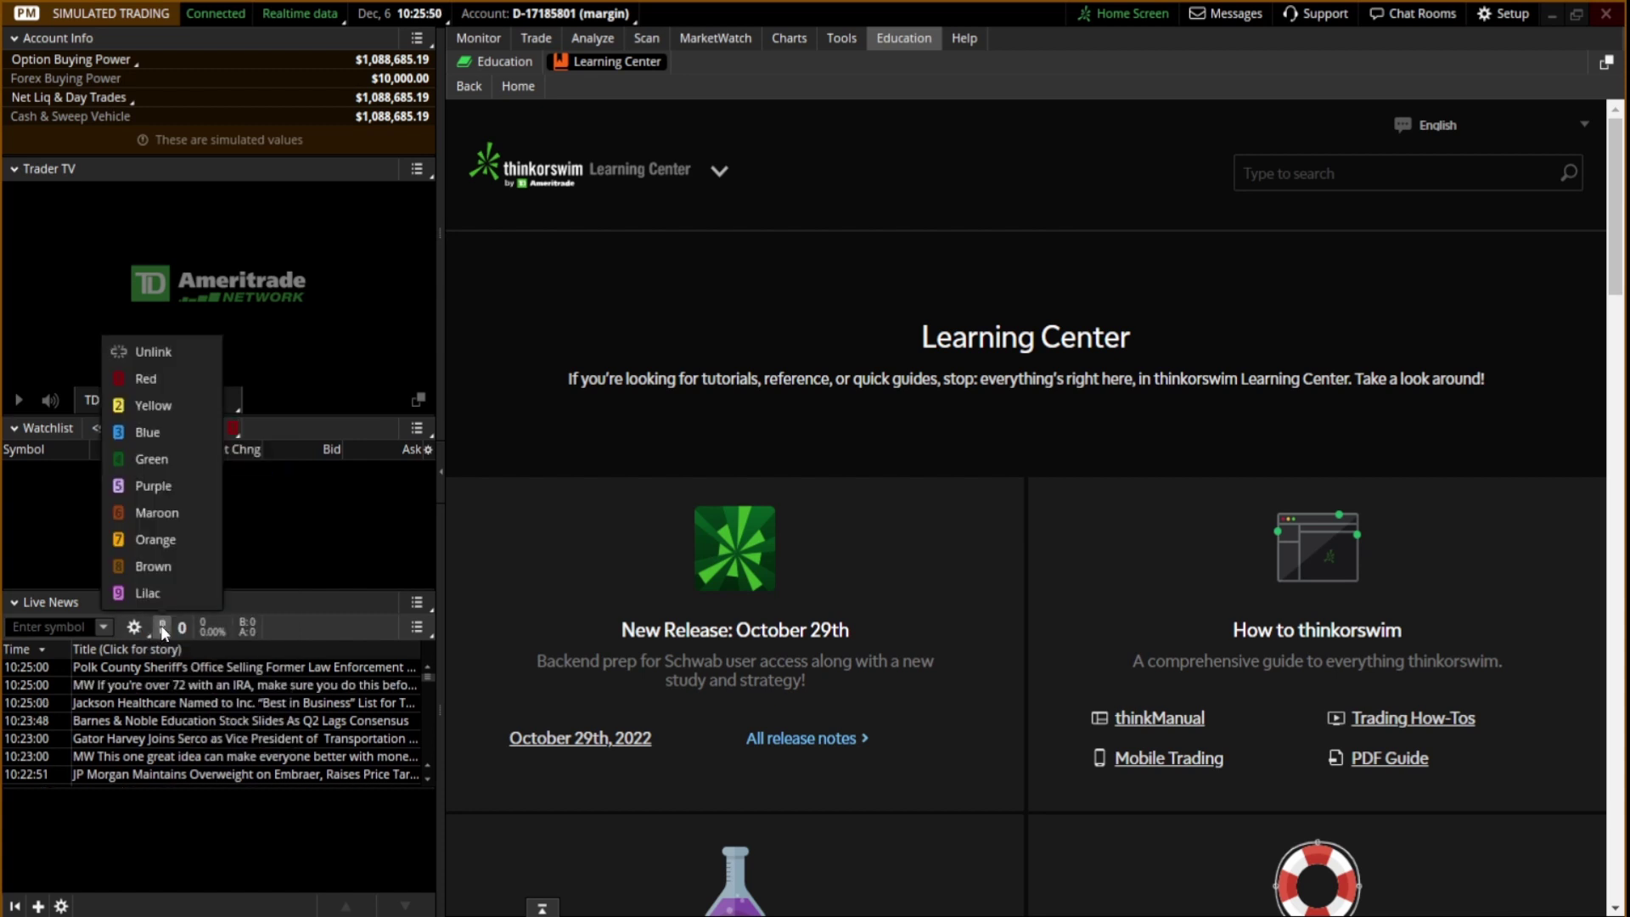
{"action": "left_click", "coordinate": [131, 383]}
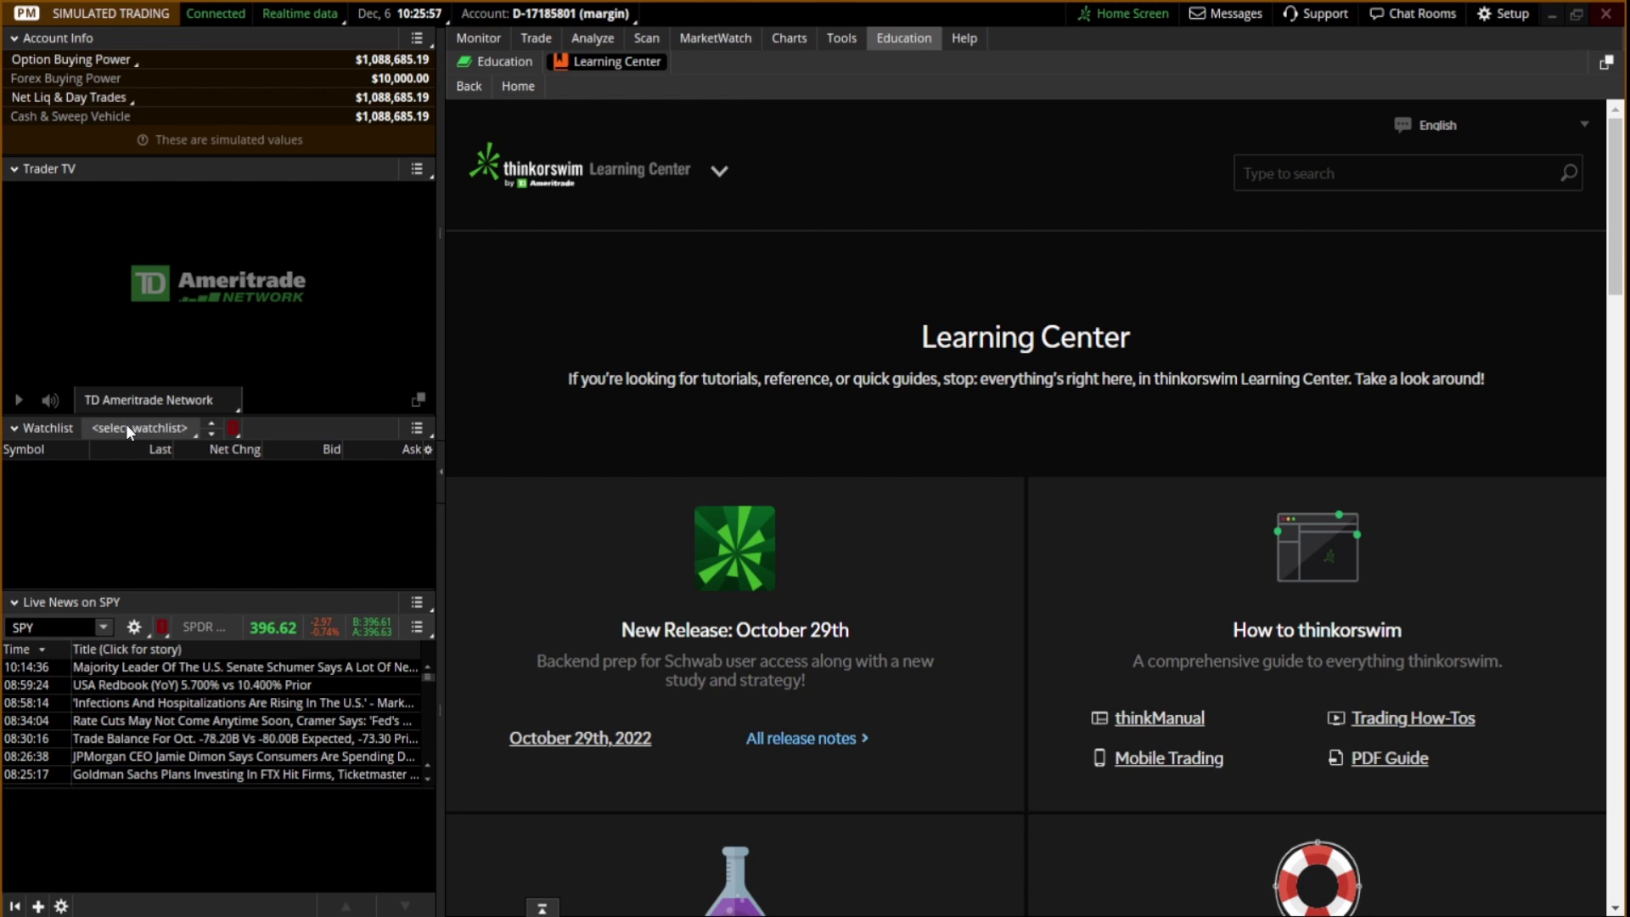
Step: Load the public NASDAQ 100 list in the Watchlist gadget and select the DXCM symbol
{"action": "left_click", "coordinate": [126, 424]}
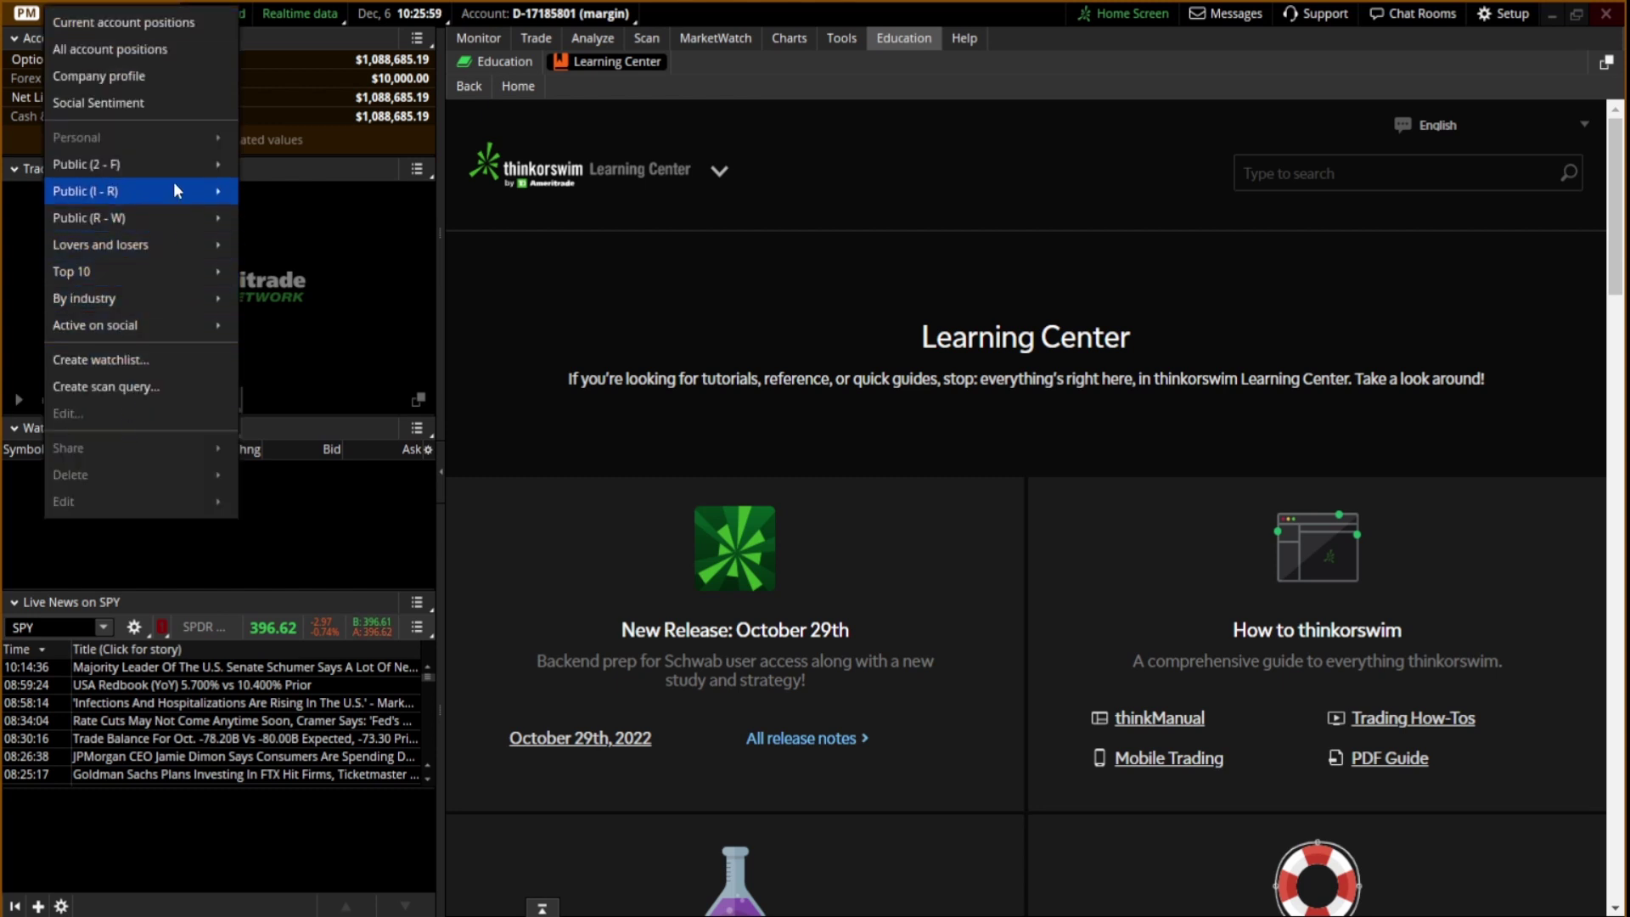
{"action": "mouse_move", "coordinate": [177, 163]}
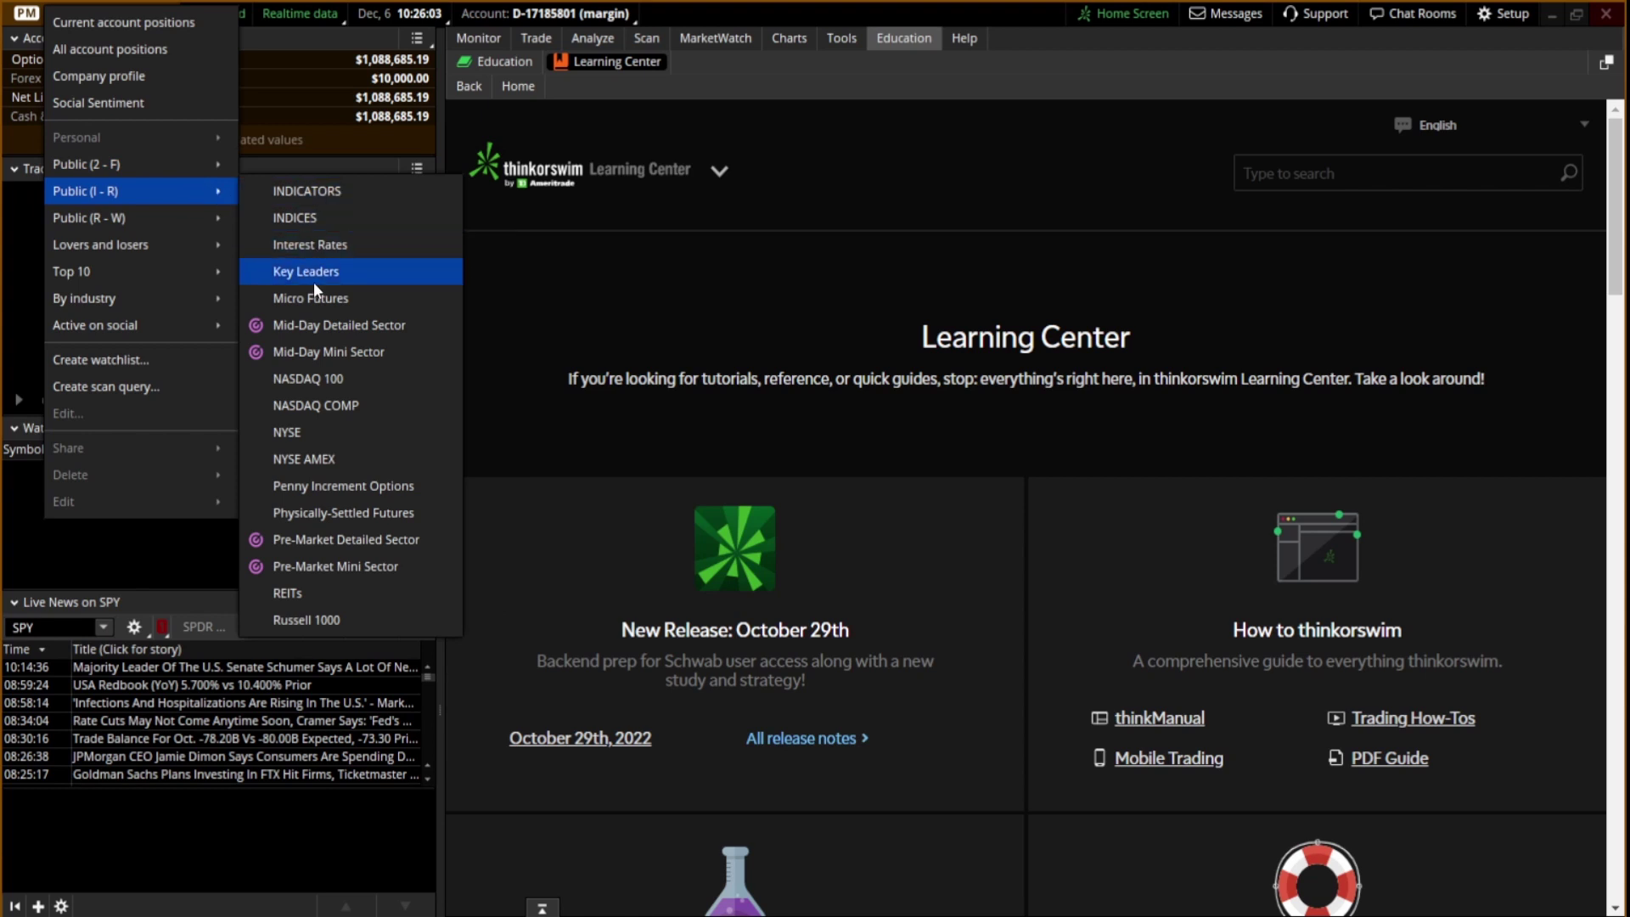
{"action": "left_click", "coordinate": [293, 377]}
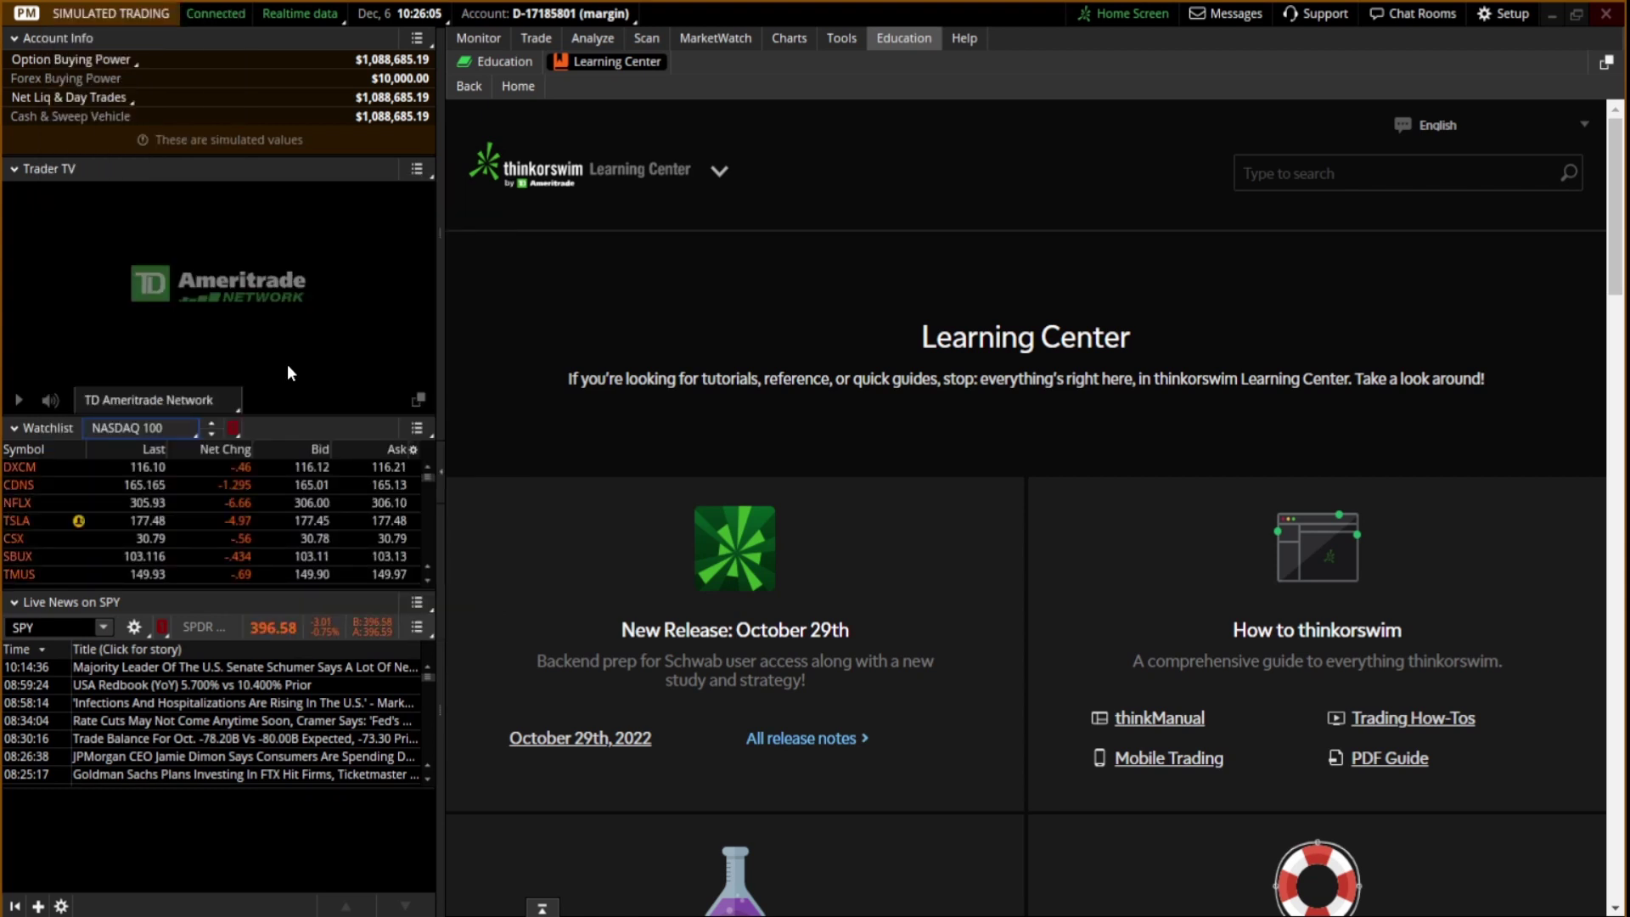
{"action": "left_click", "coordinate": [28, 468]}
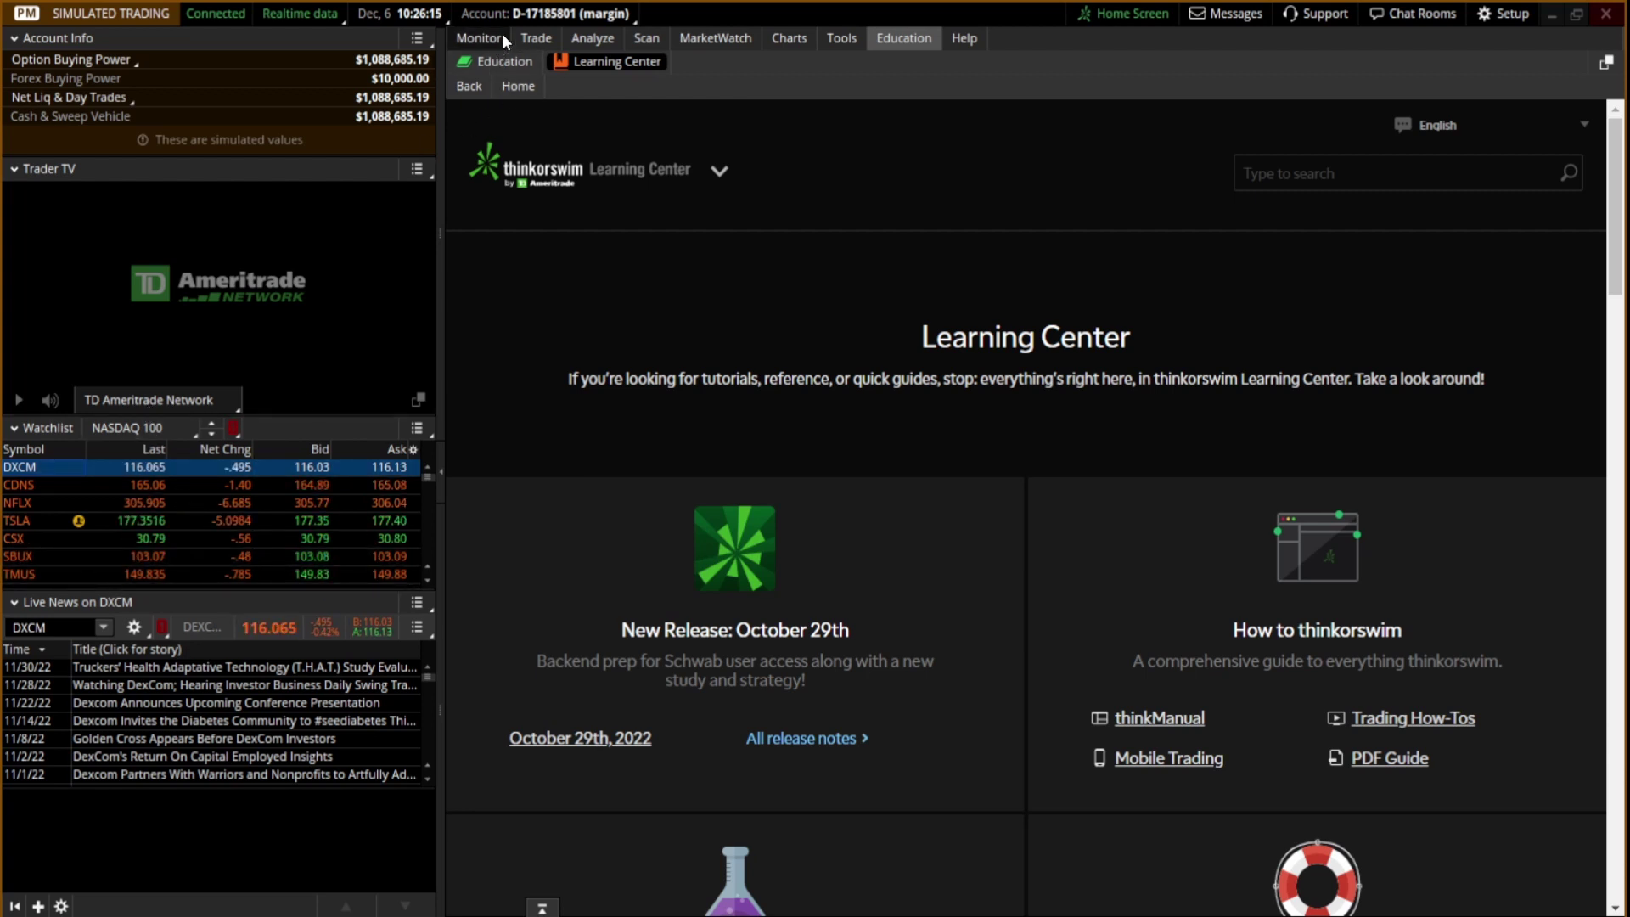
Step: Link the symbol selectors of the Trade and Charts pages to the Red color group
{"action": "left_click", "coordinate": [533, 38]}
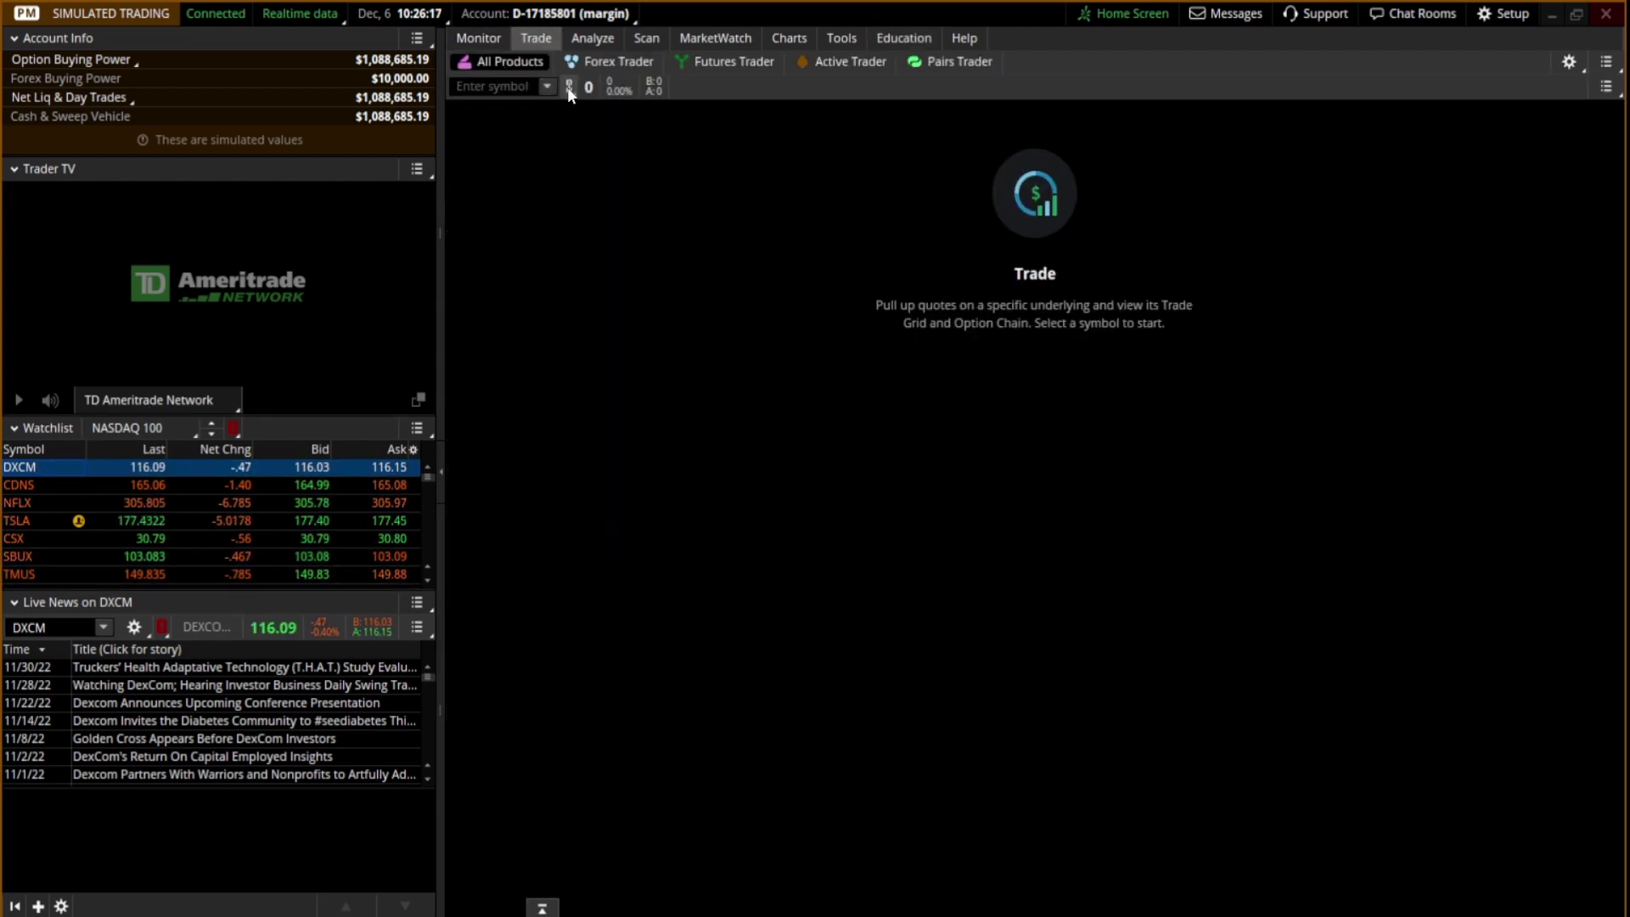
{"action": "left_click", "coordinate": [567, 86]}
{"action": "left_click", "coordinate": [542, 151]}
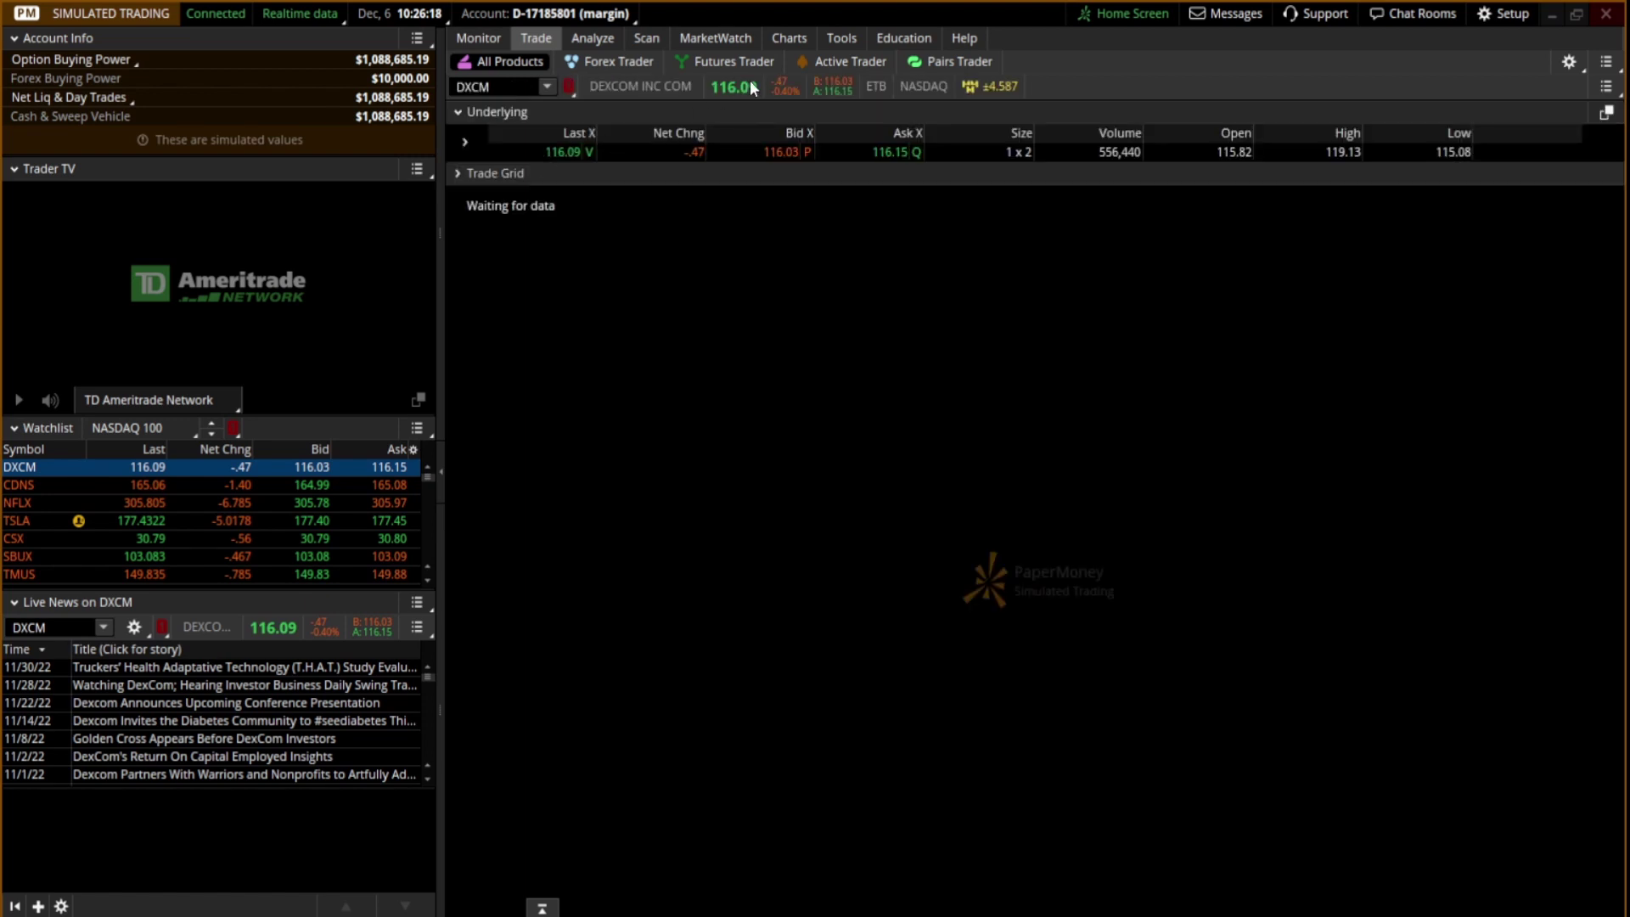
{"action": "left_click", "coordinate": [802, 36]}
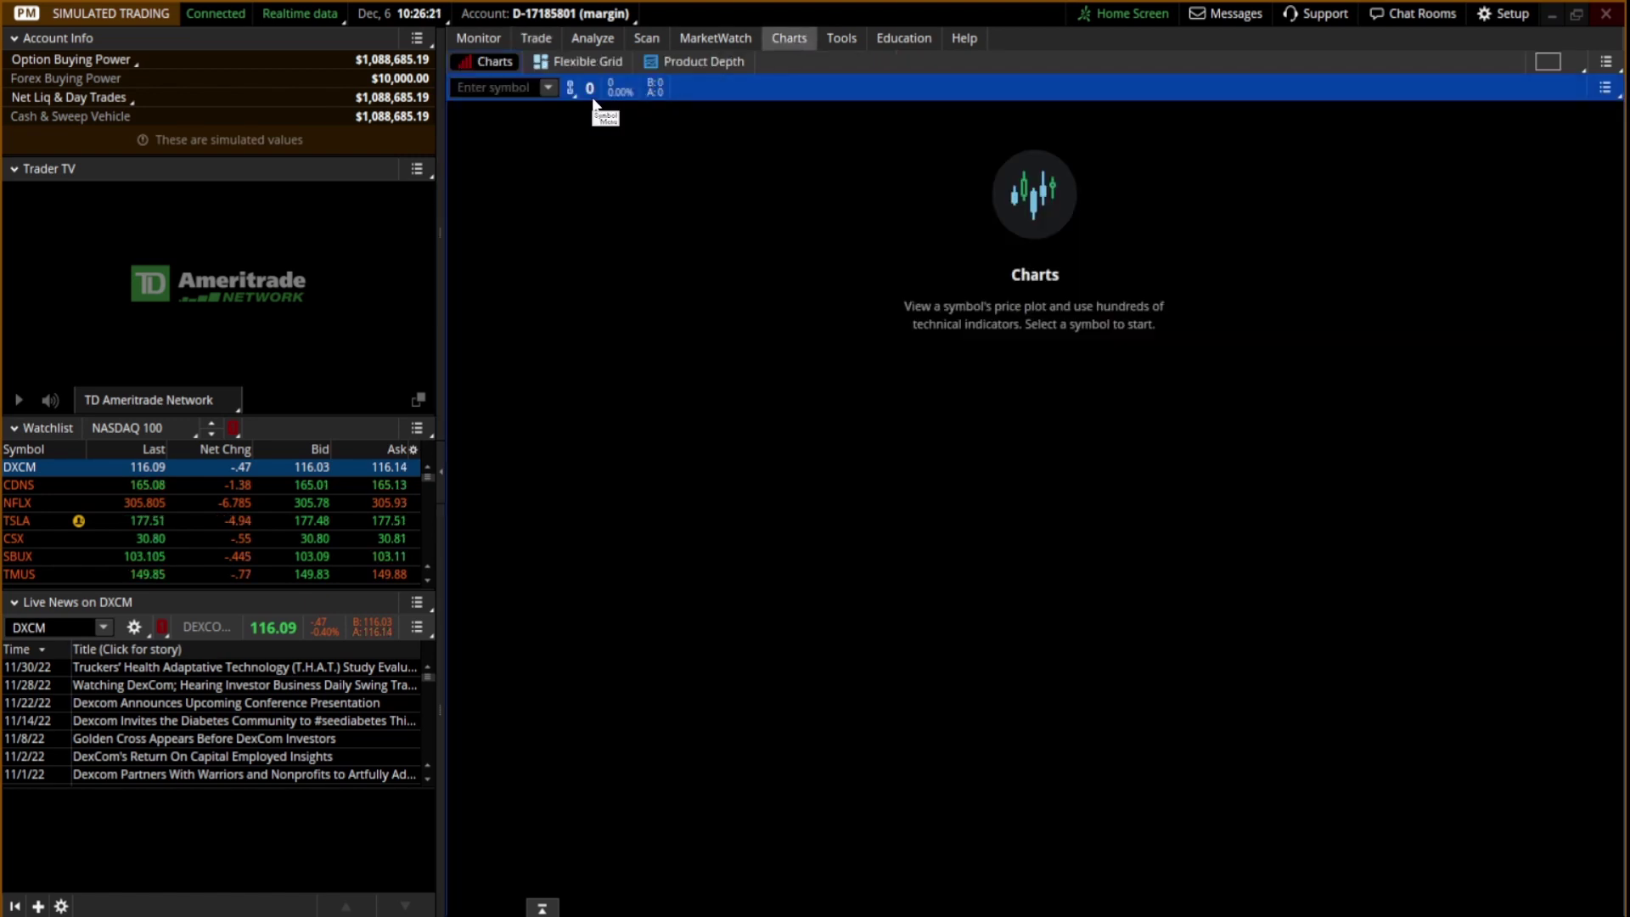
{"action": "left_click", "coordinate": [573, 88]}
{"action": "left_click", "coordinate": [568, 146]}
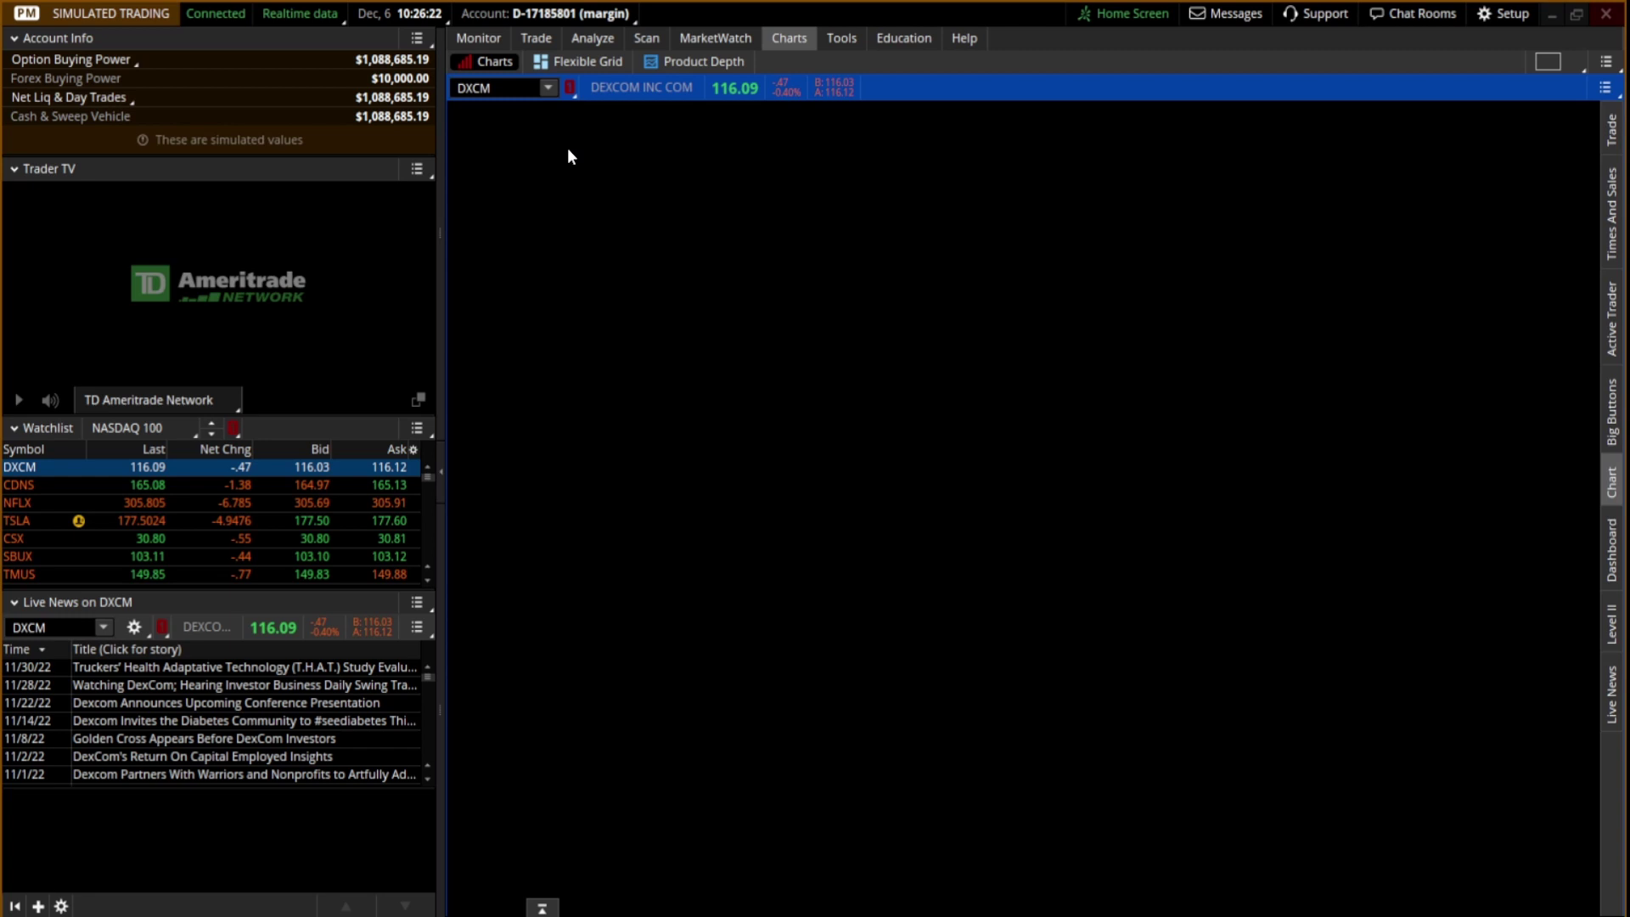
Step: Link the symbol selector of the Analyze page's Risk Profile to the Red color group
{"action": "left_click", "coordinate": [593, 37]}
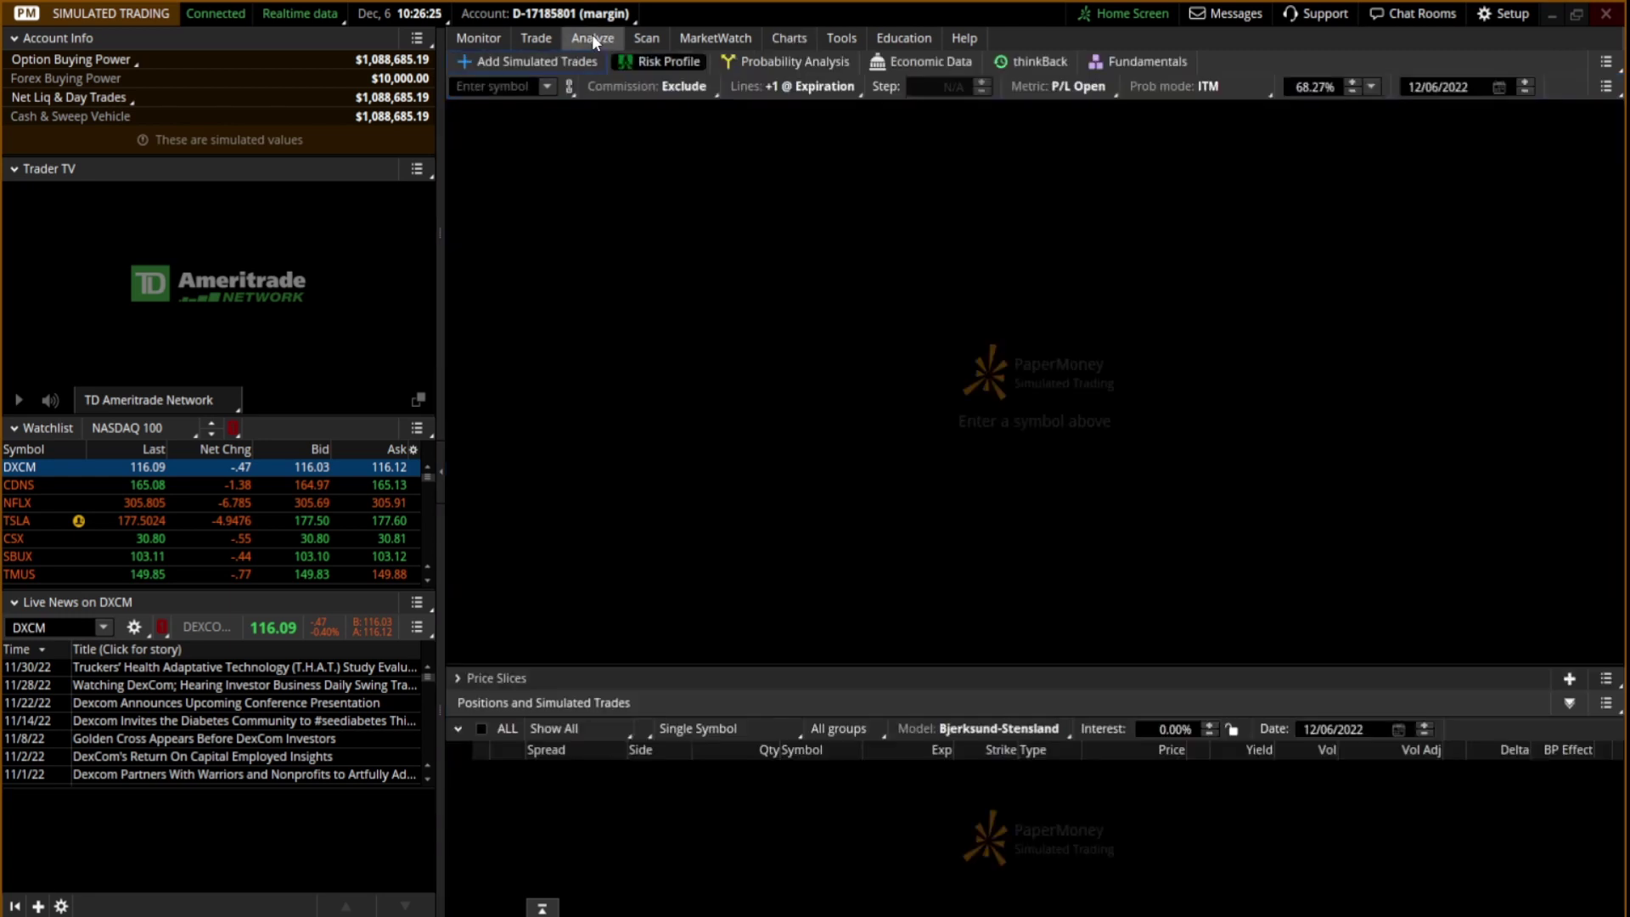
{"action": "left_click", "coordinate": [571, 86]}
{"action": "left_click", "coordinate": [559, 143]}
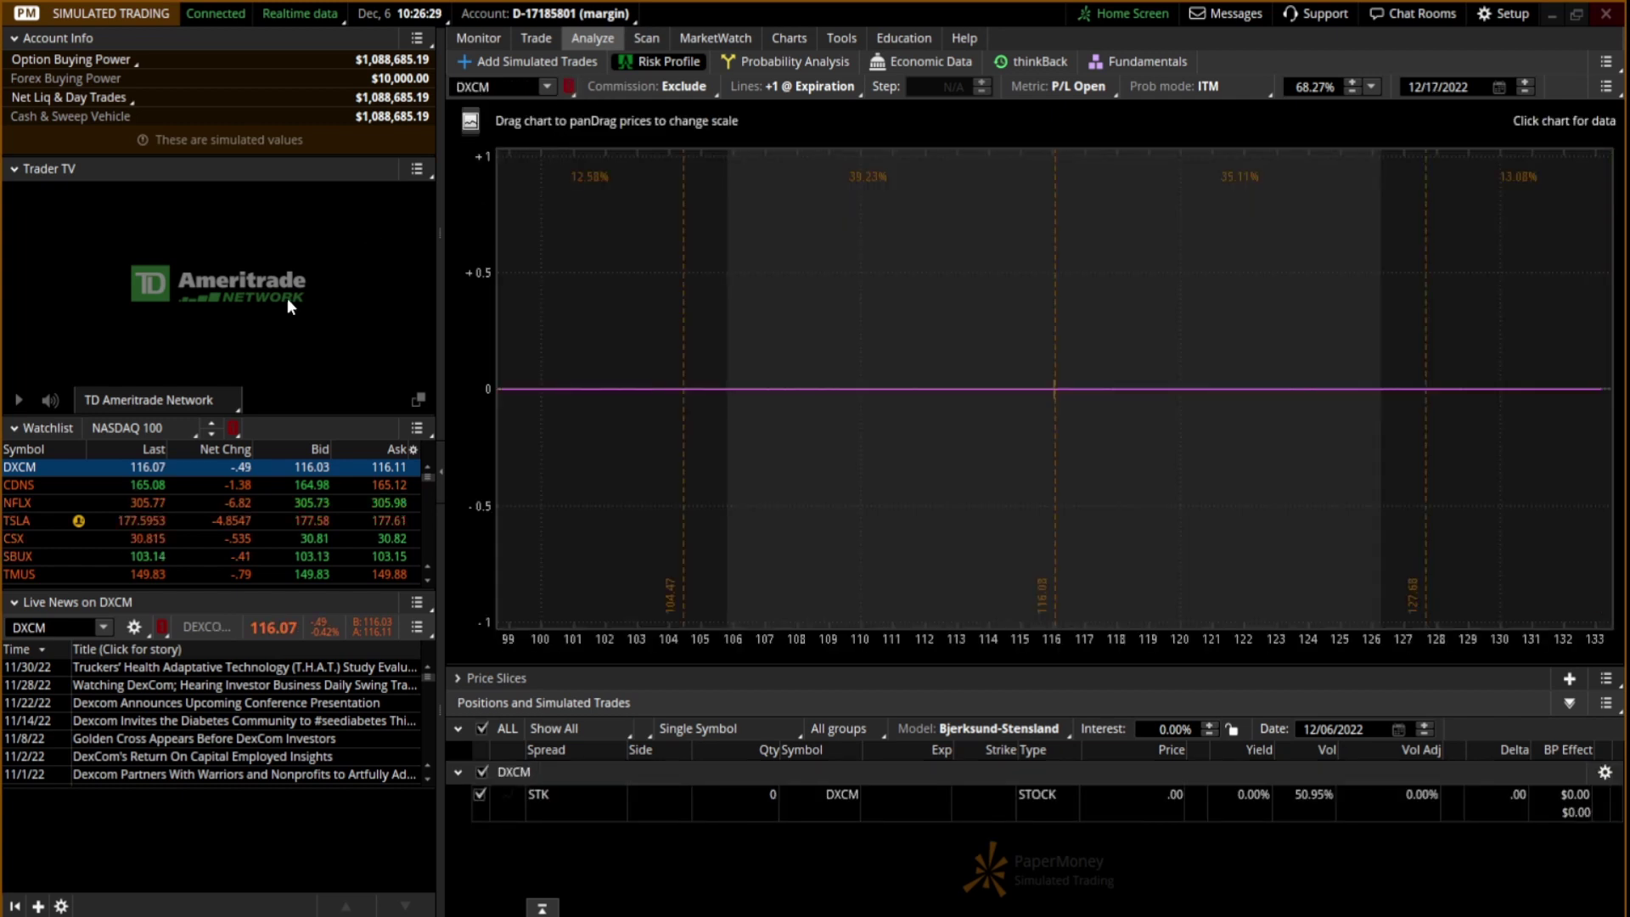
Step: Select CDNS in the watchlist and view it on the Trade and Charts pages
{"action": "left_click", "coordinate": [21, 487]}
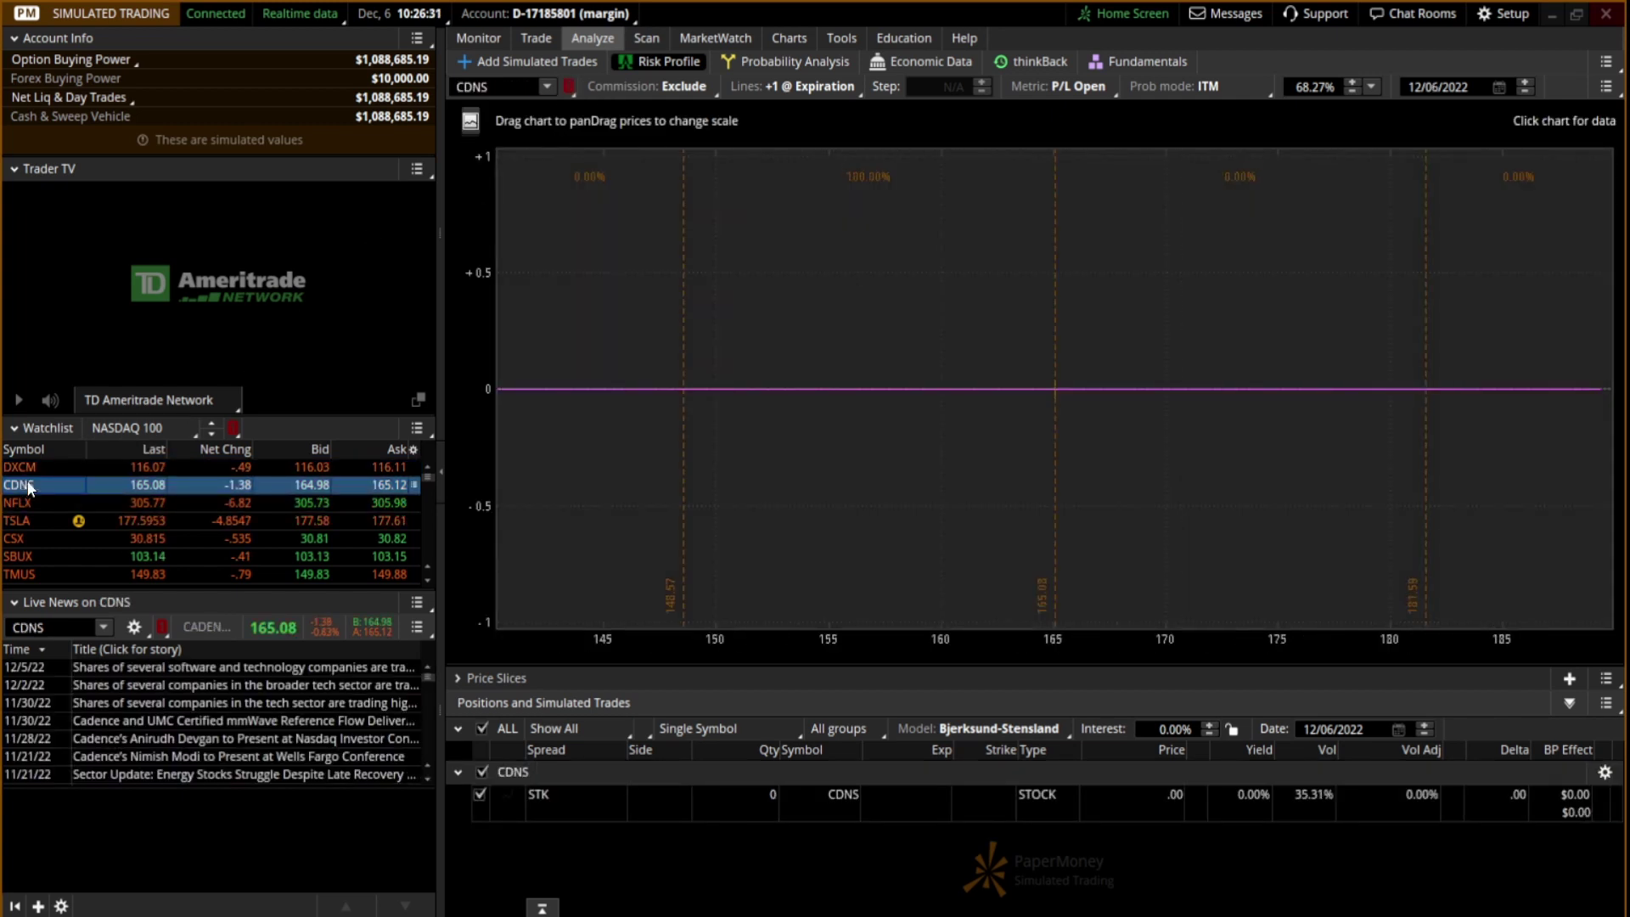
{"action": "left_click", "coordinate": [536, 37]}
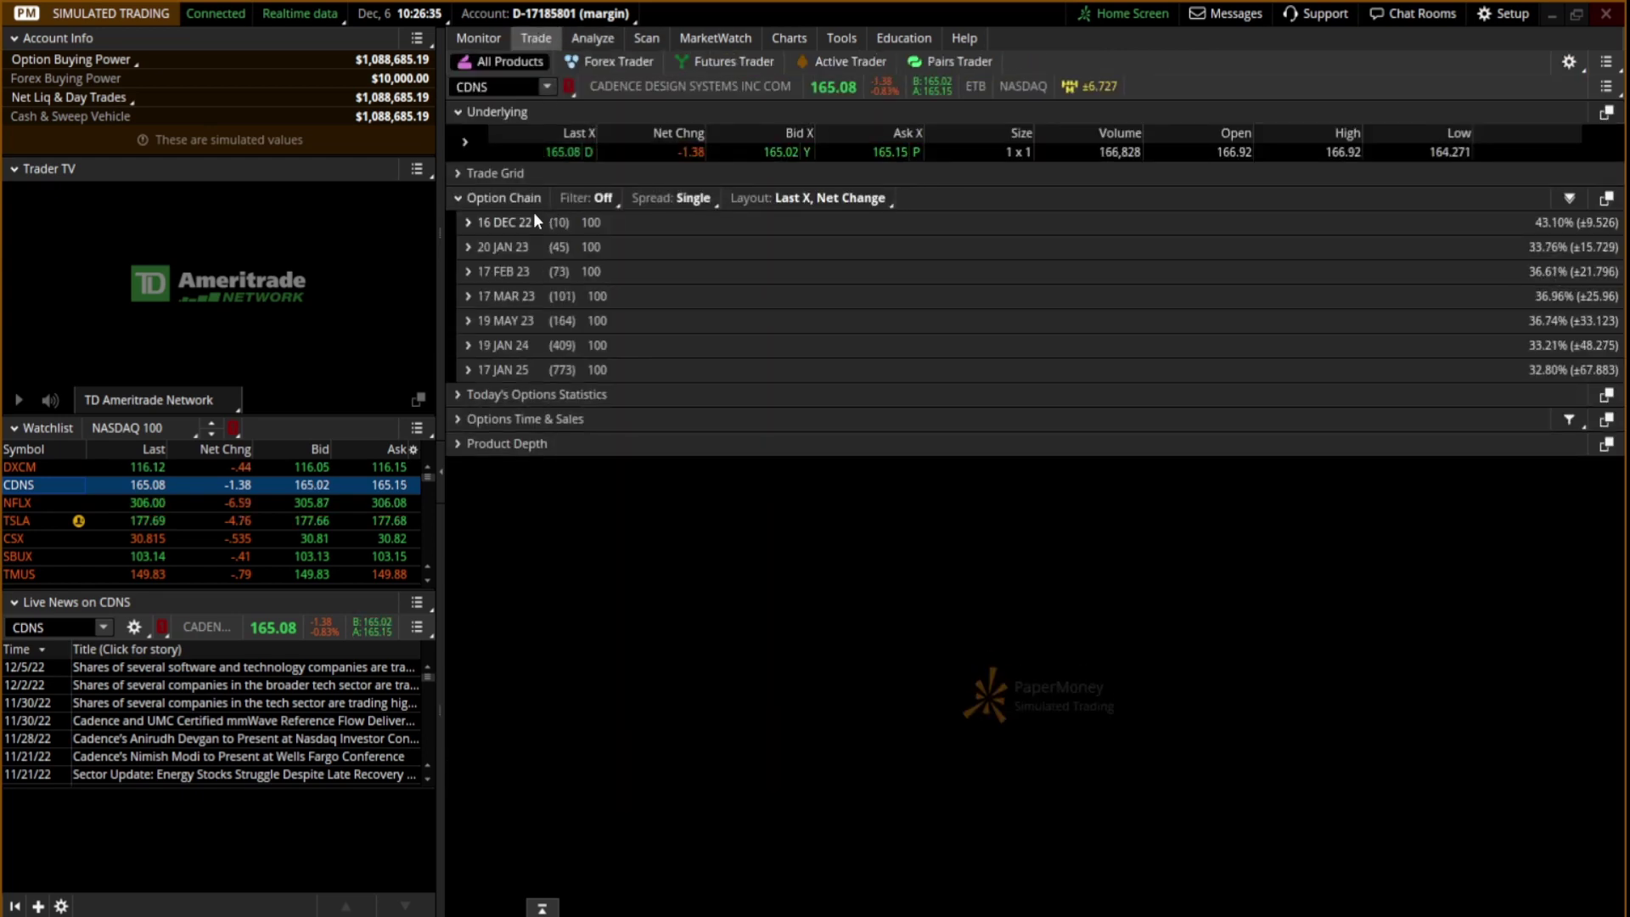
{"action": "left_click", "coordinate": [783, 38]}
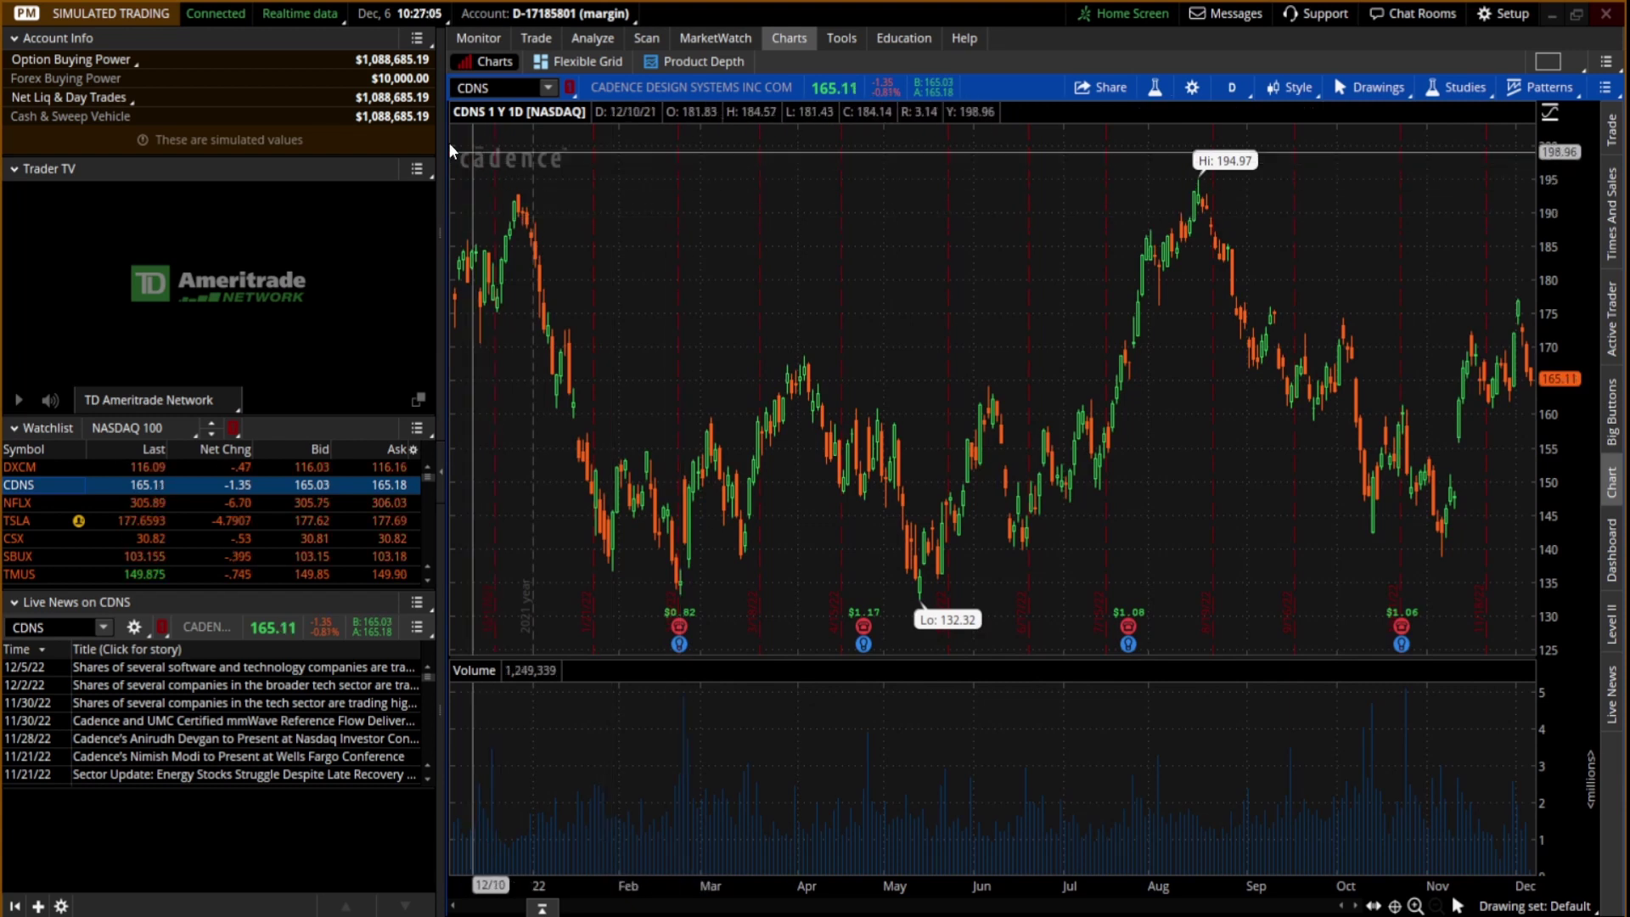
Step: Create and save a watchlist named test containing the symbols AAPL and SPY
{"action": "left_click", "coordinate": [158, 429]}
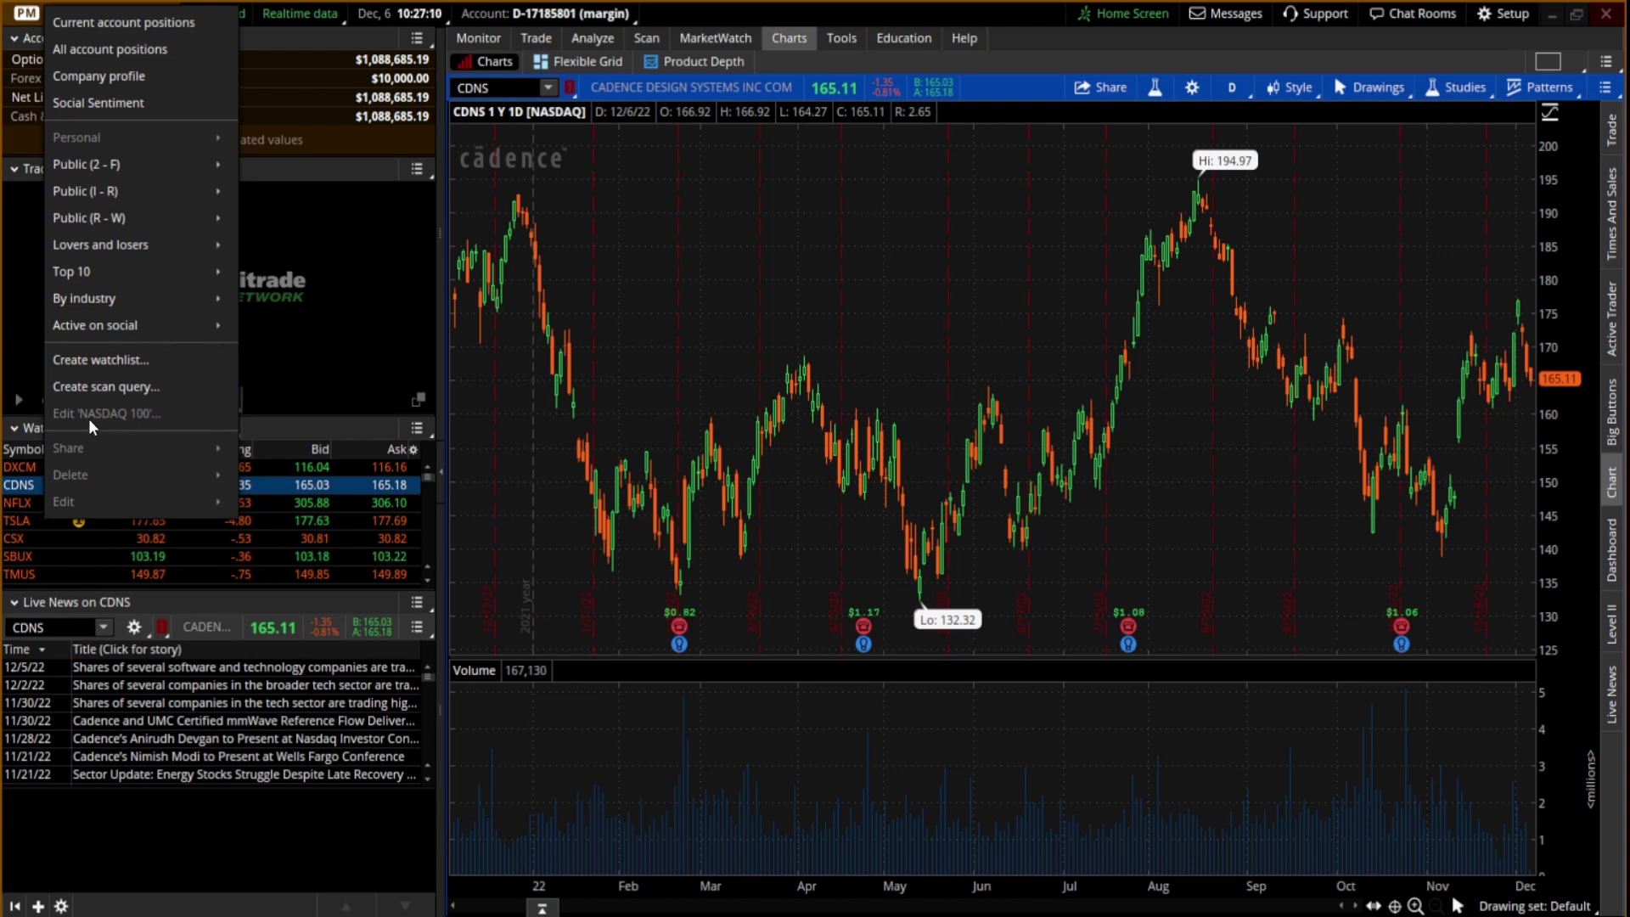
{"action": "left_click", "coordinate": [129, 359]}
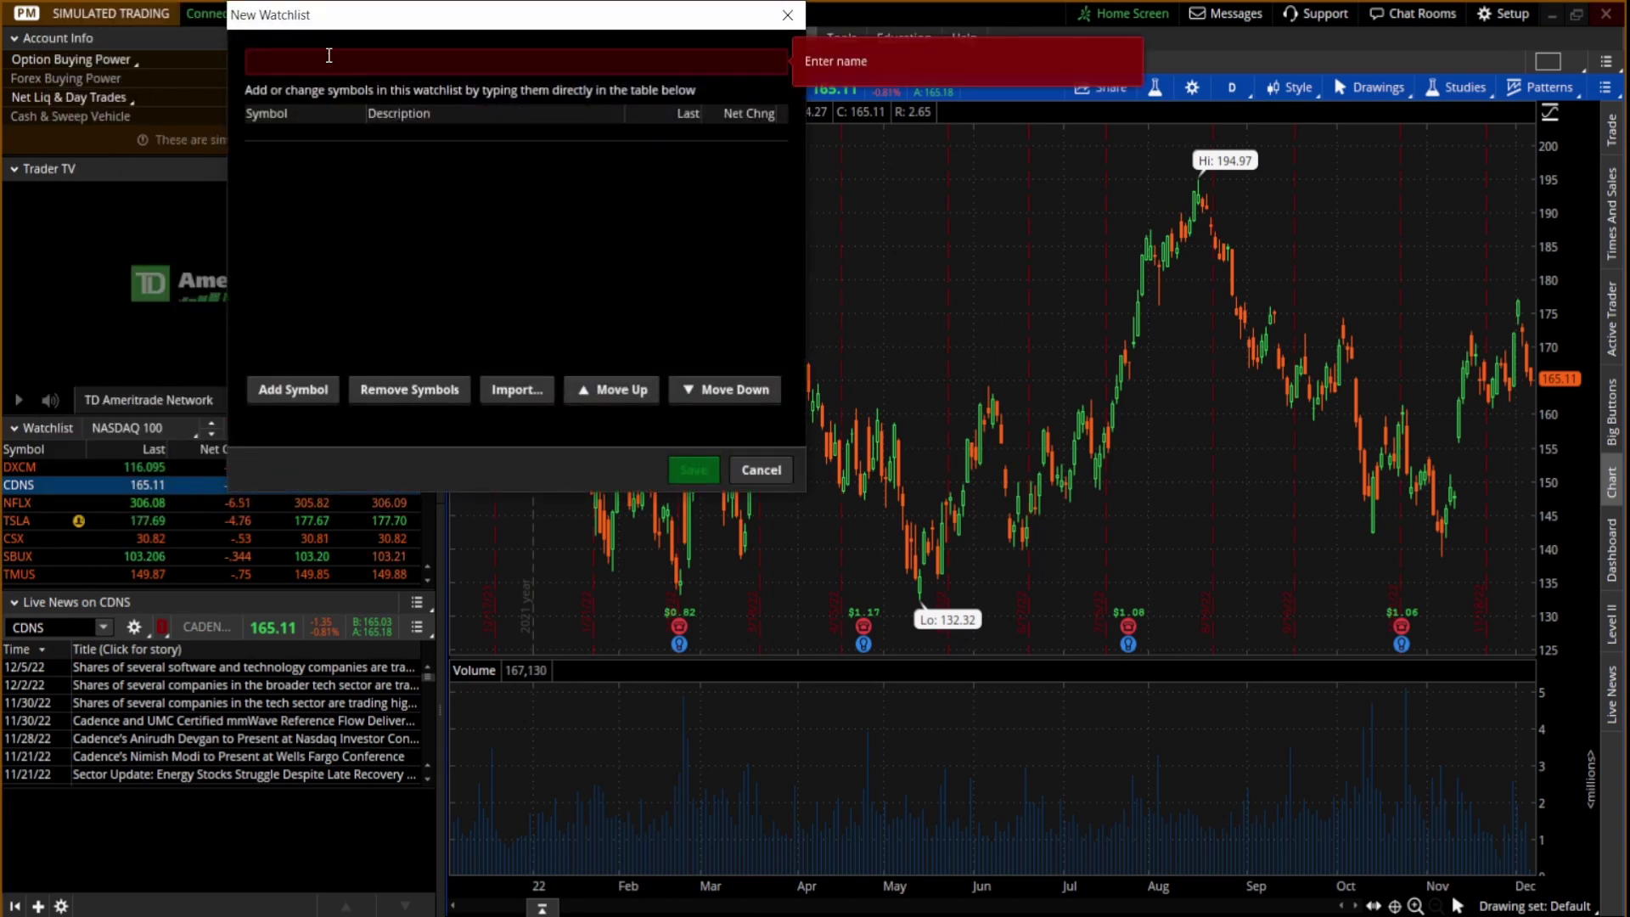
{"action": "type", "text": "test"}
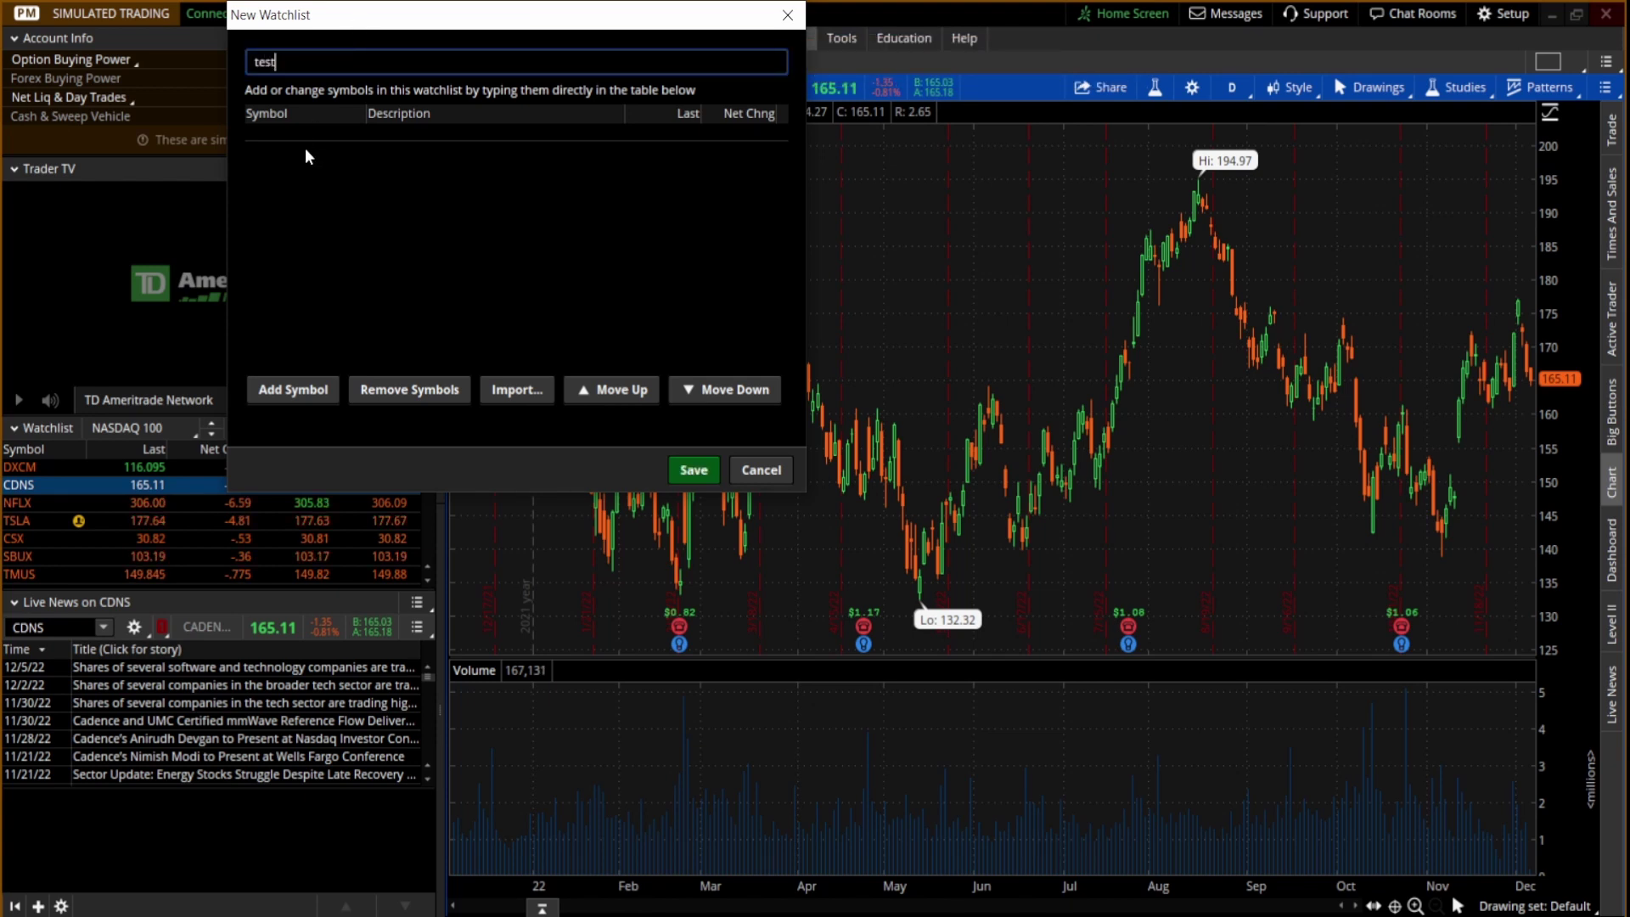
{"action": "left_click", "coordinate": [273, 131]}
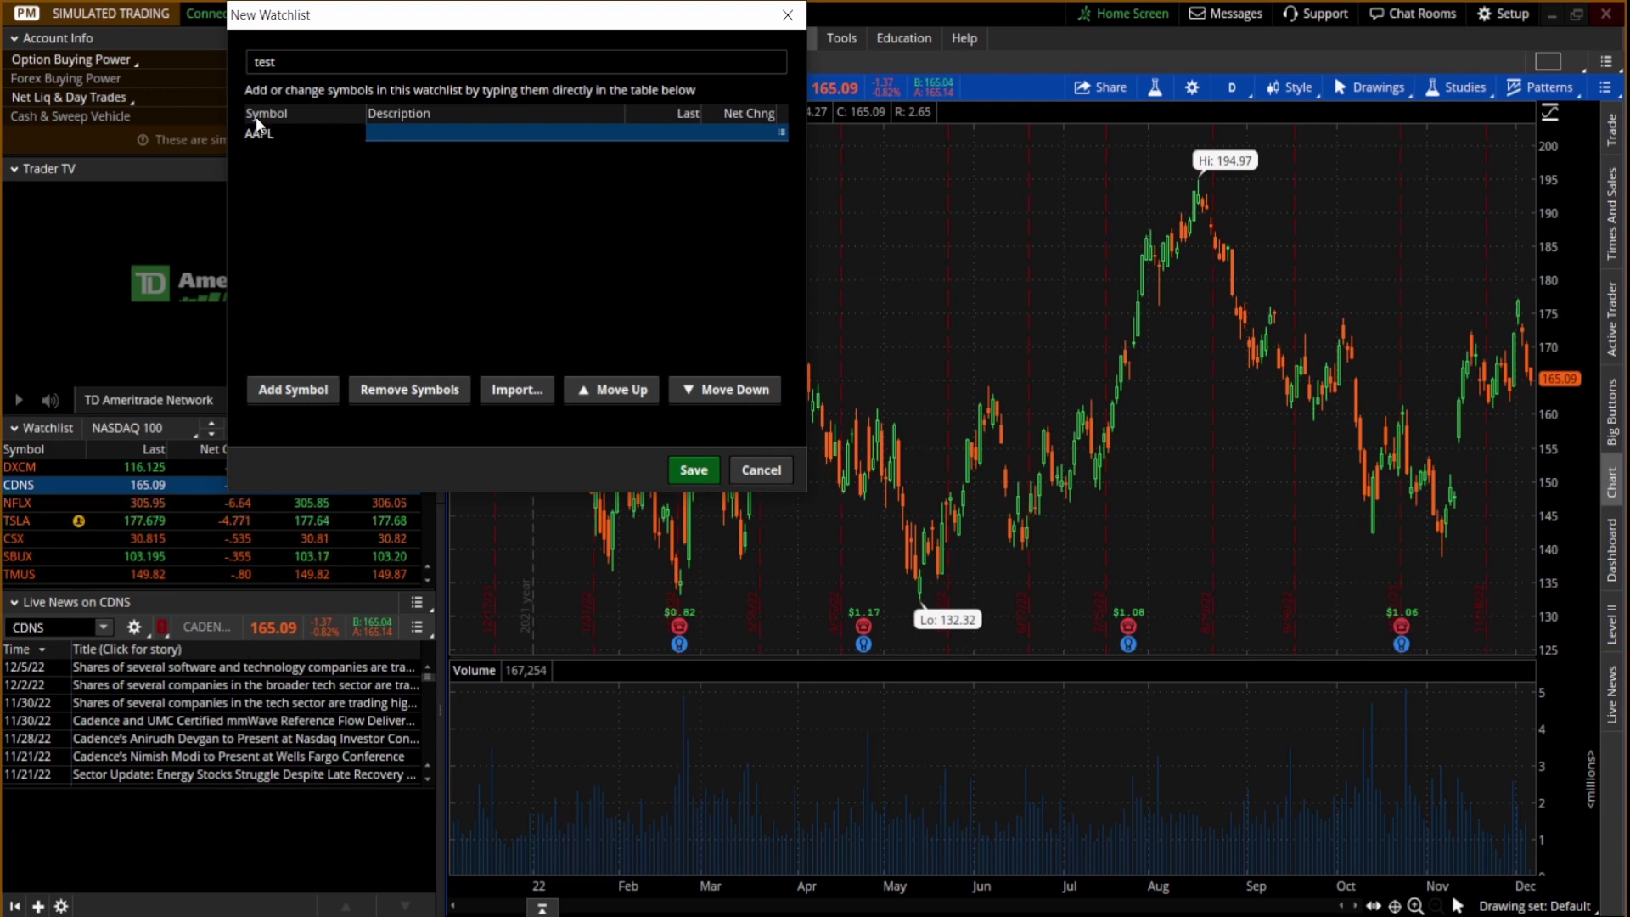
{"action": "key", "text": "Return"}
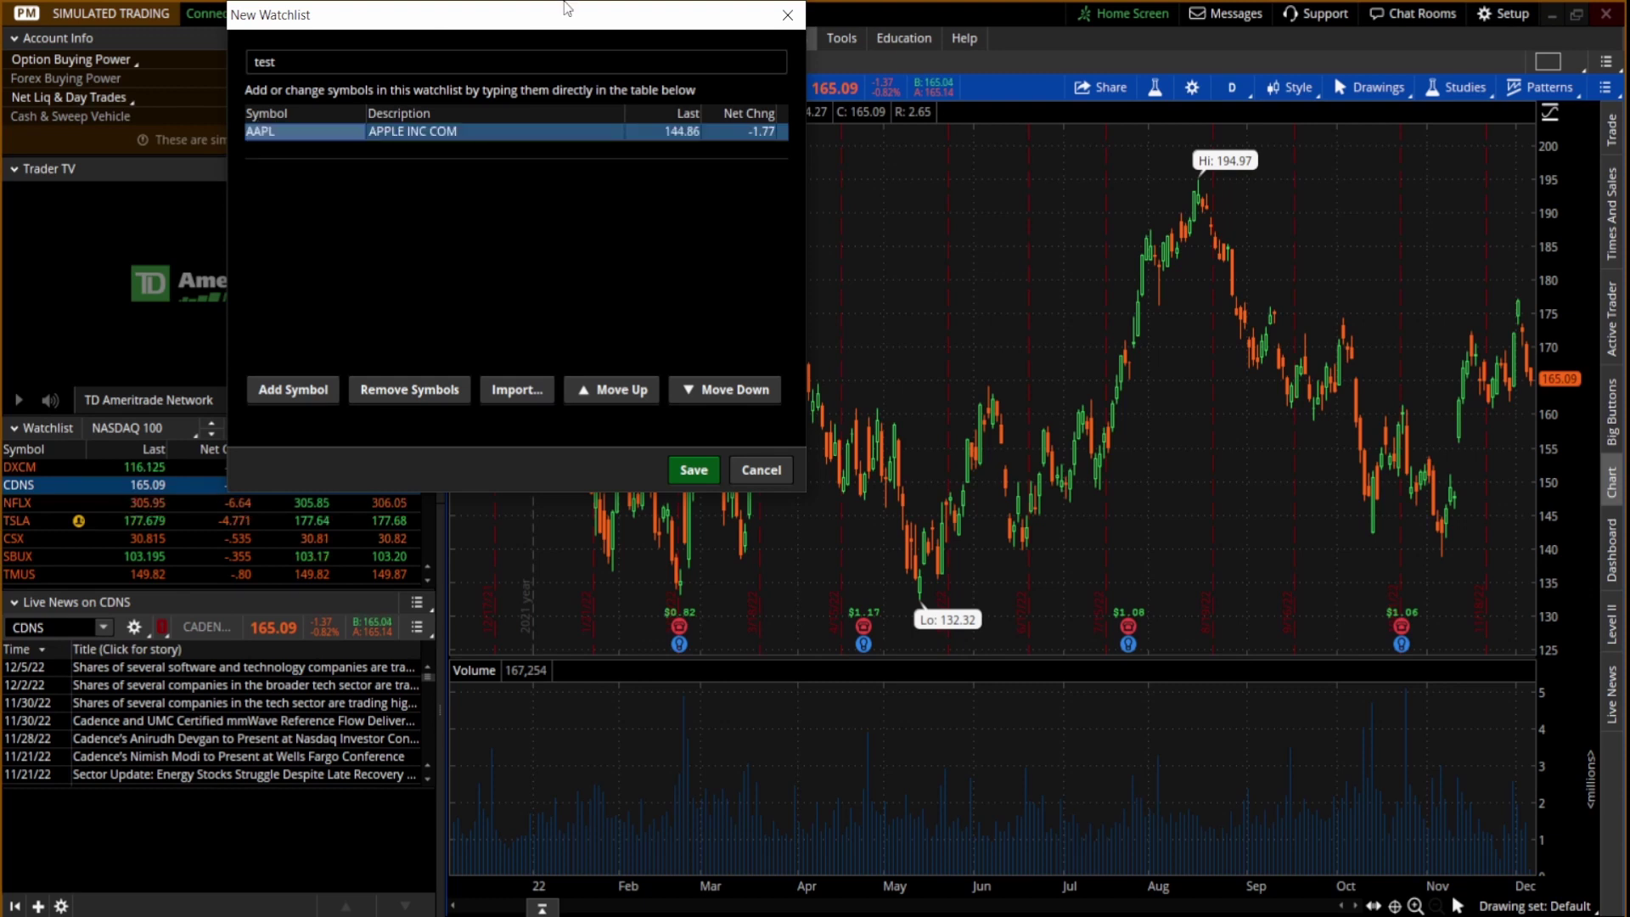
{"action": "left_click", "coordinate": [308, 390]}
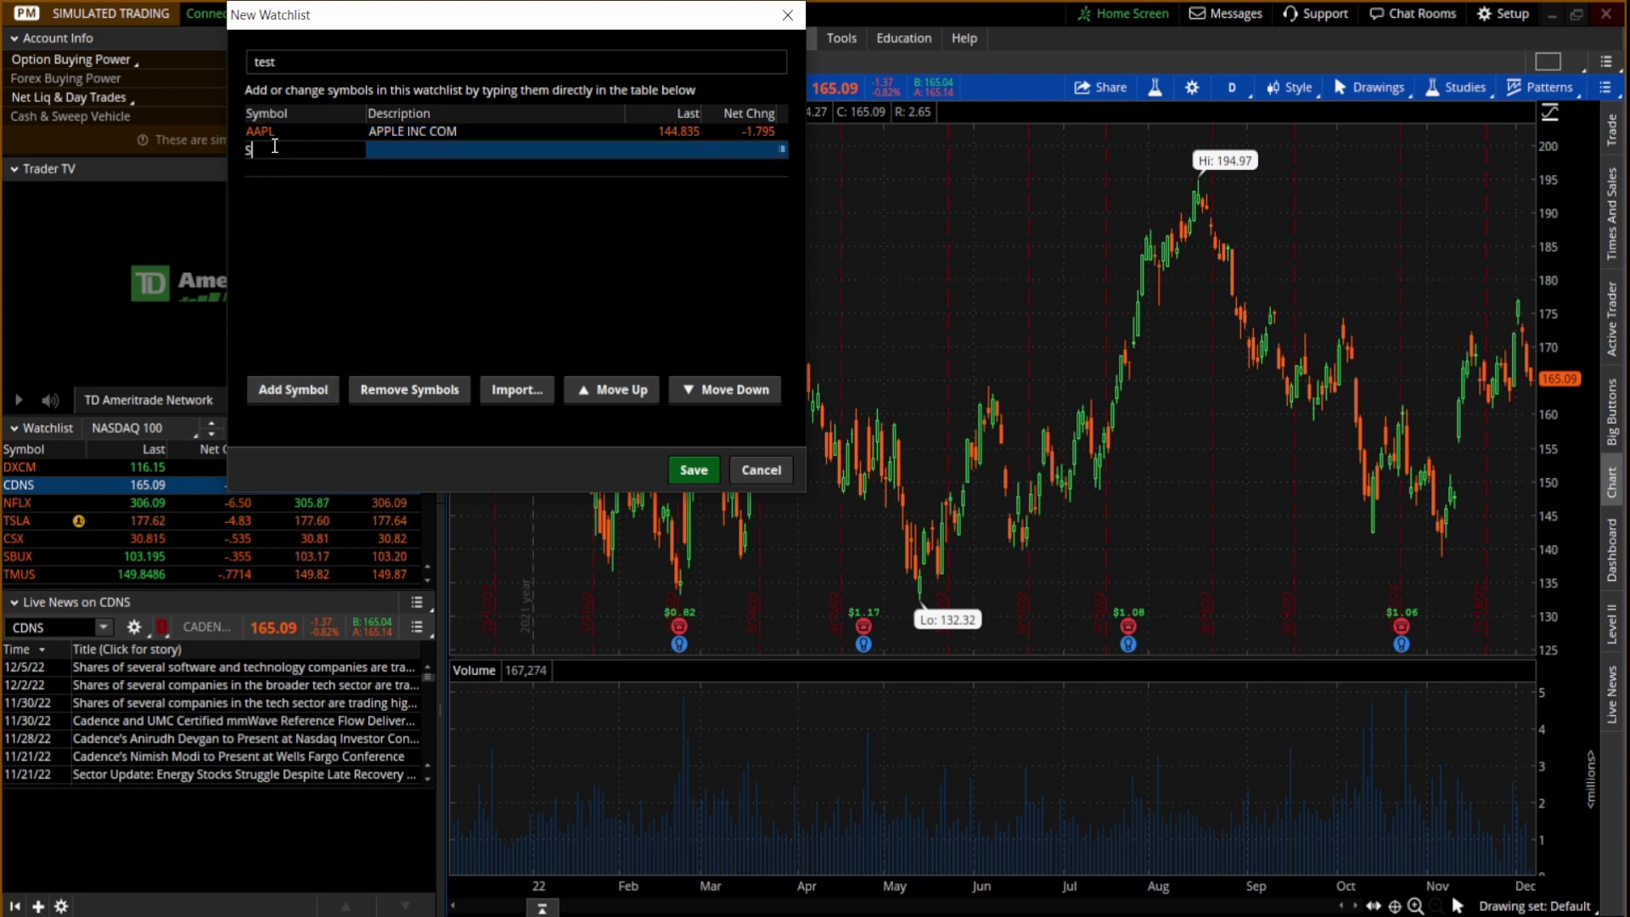
{"action": "type", "text": "SPY"}
{"action": "left_click", "coordinate": [288, 389]}
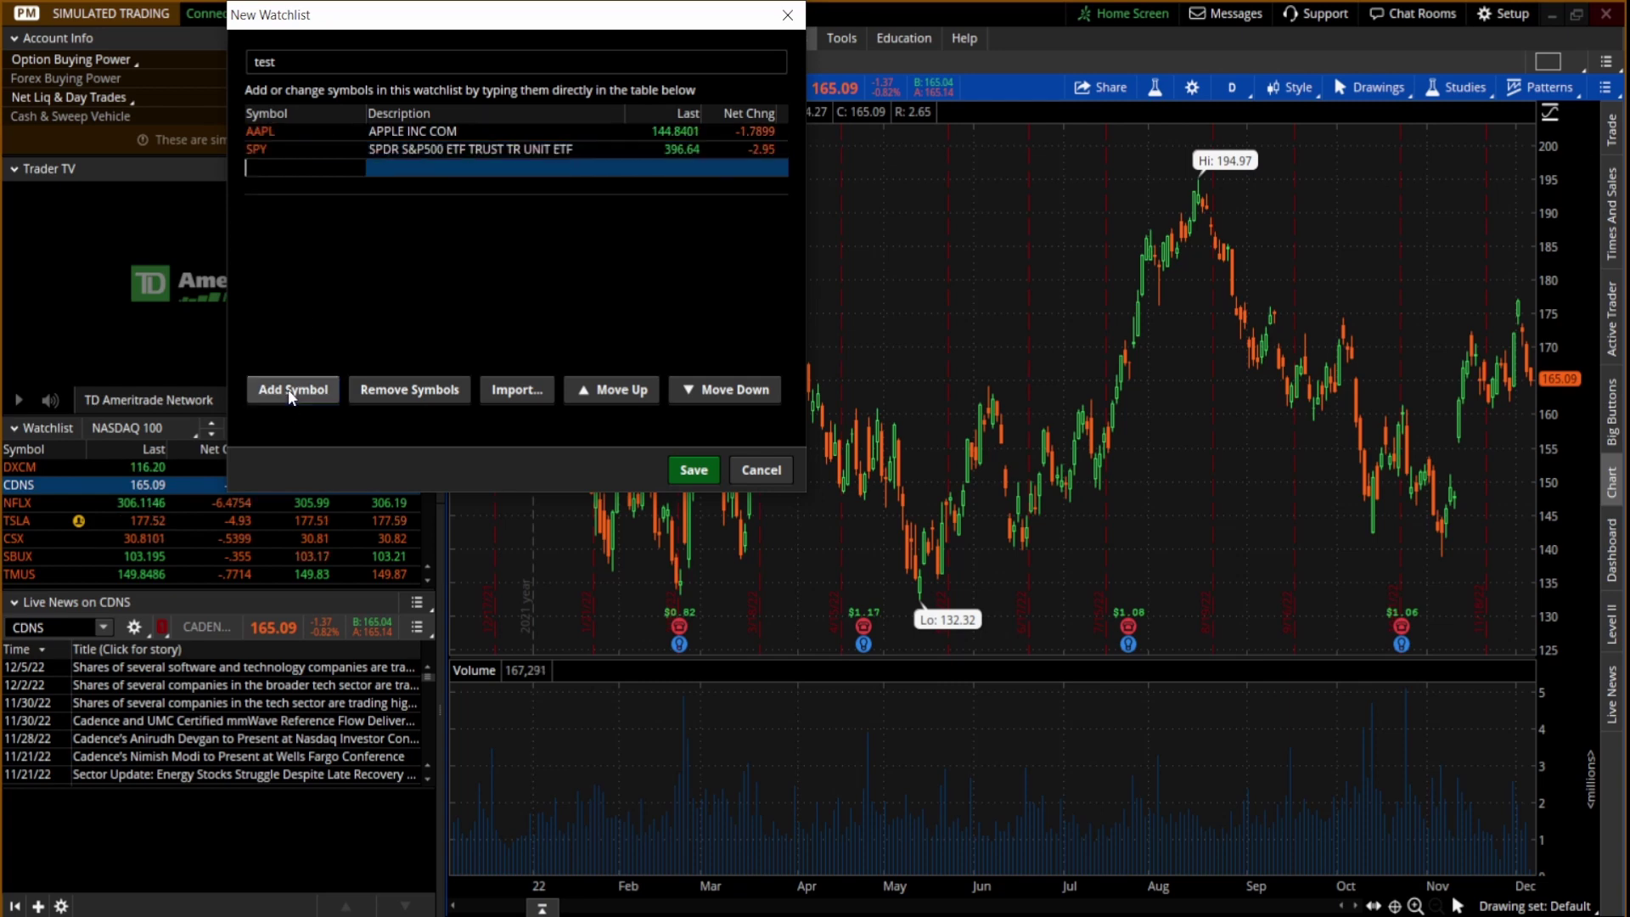
{"action": "left_click", "coordinate": [695, 470]}
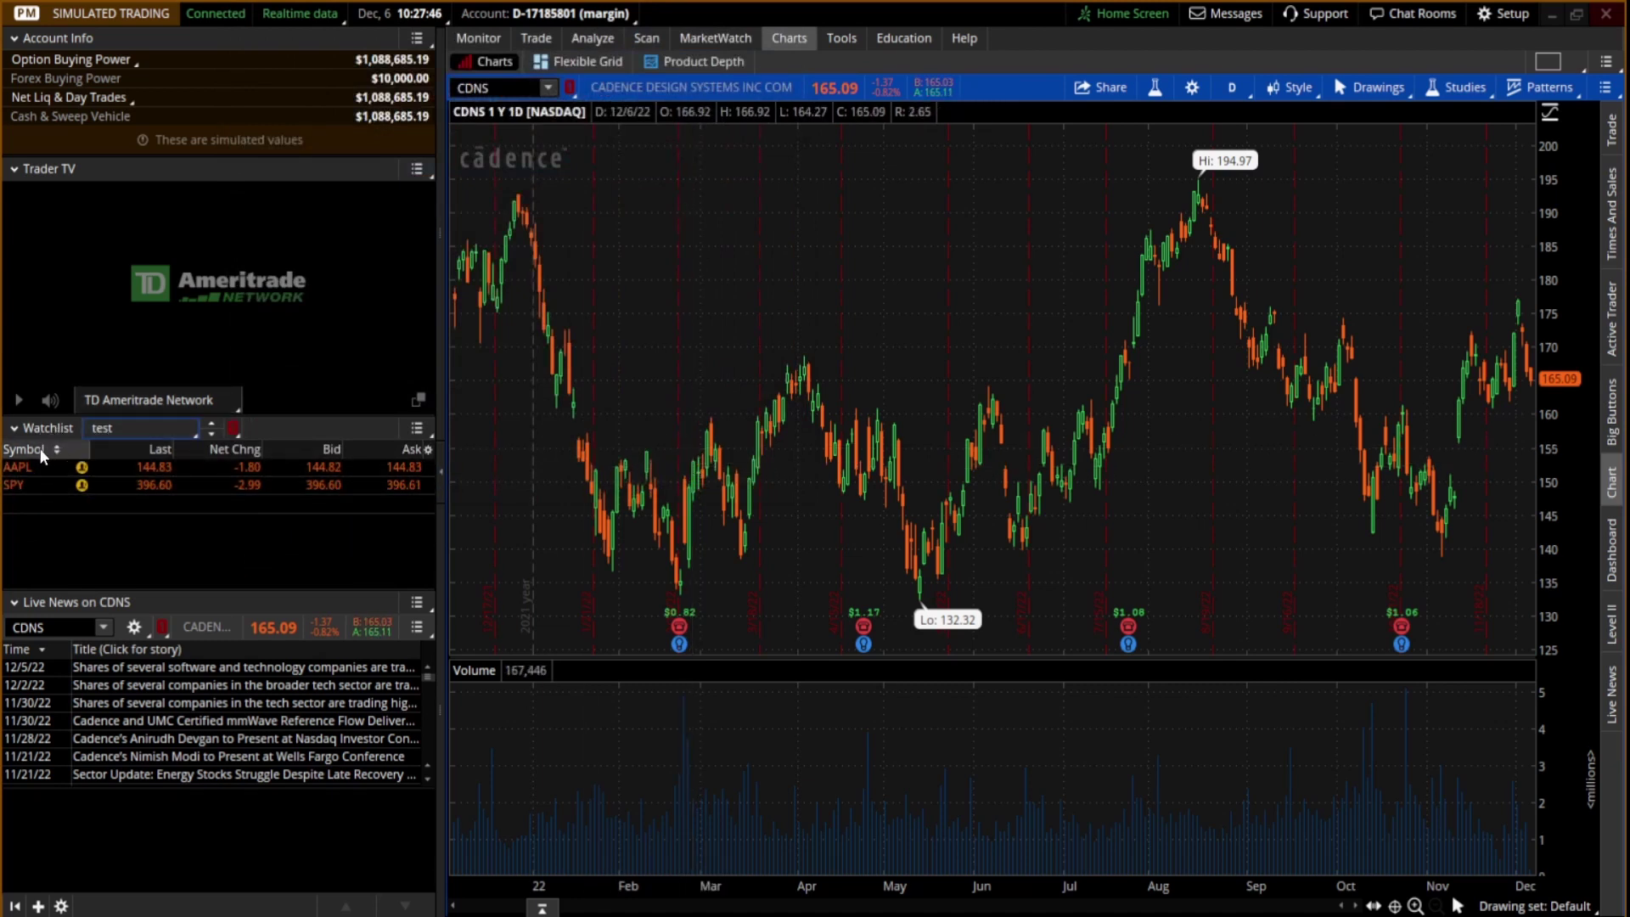
Step: View AAPL from the test watchlist on the chart, and expand SPY's 23 DEC 22 option series on the Trade page
{"action": "left_click", "coordinate": [24, 472]}
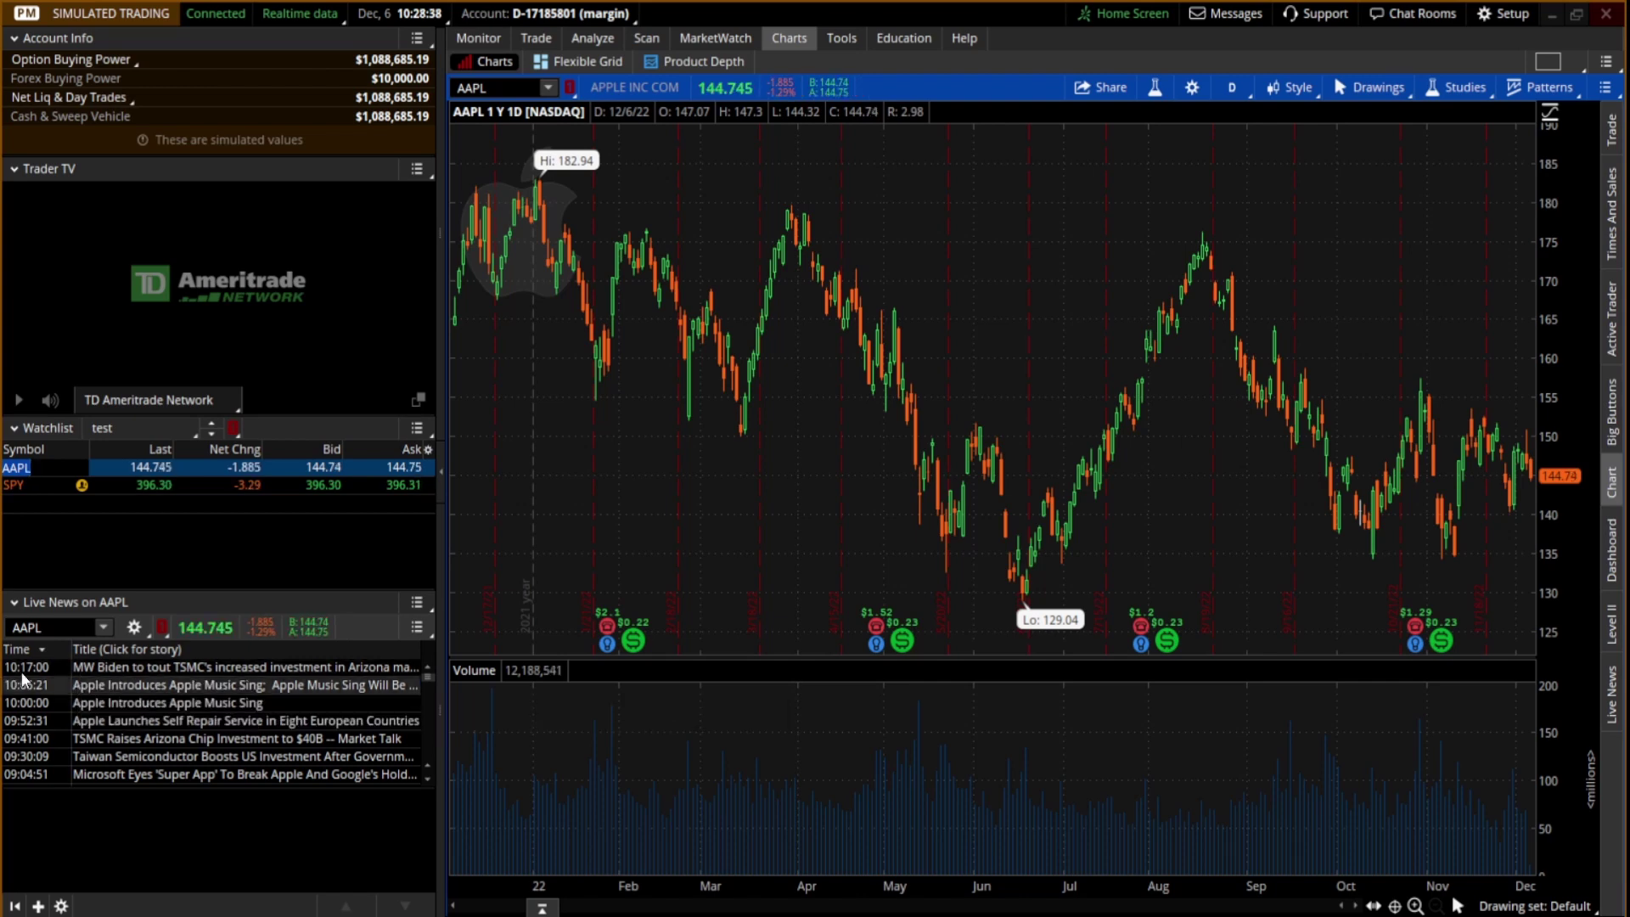
{"action": "mouse_move", "coordinate": [532, 38]}
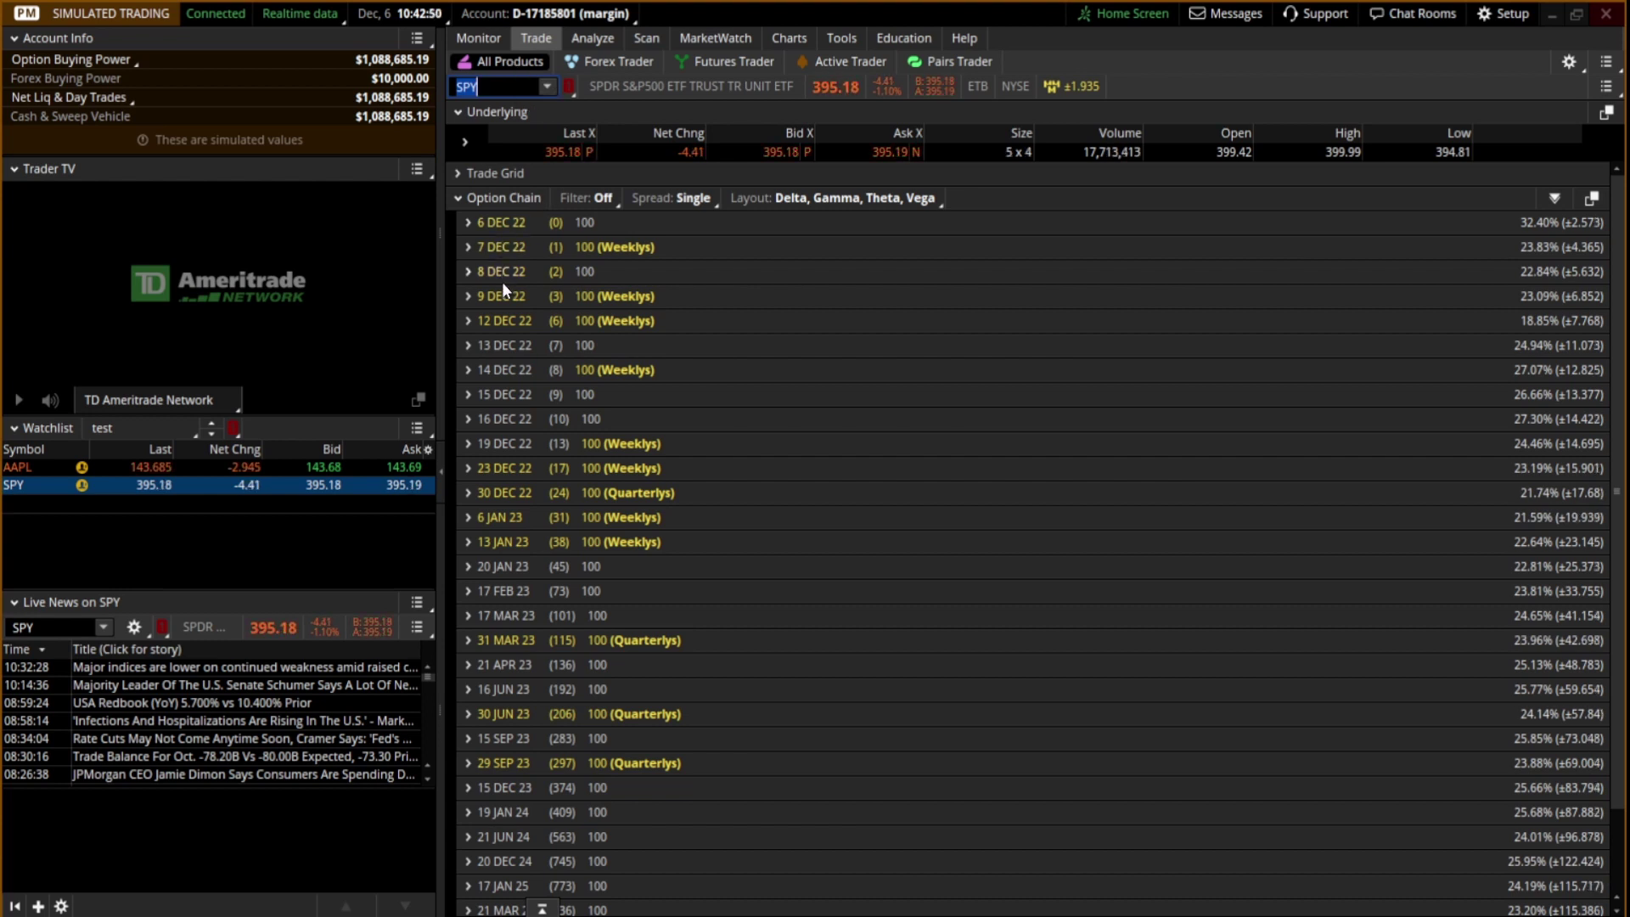
{"action": "left_click", "coordinate": [496, 470]}
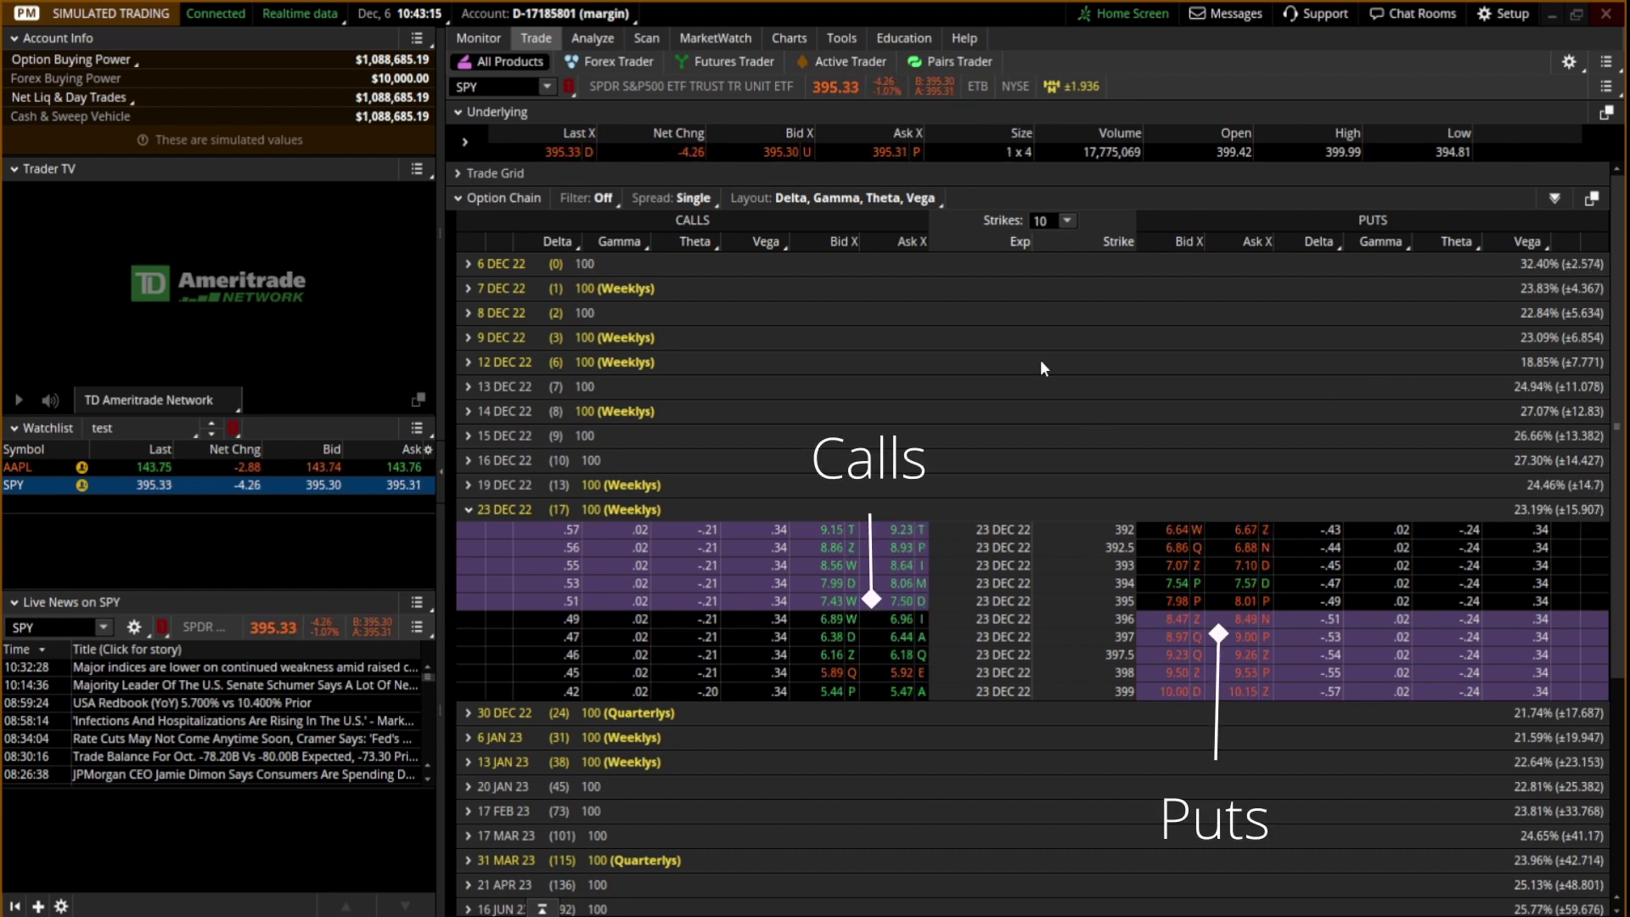
Step: Switch the option chain's spread type to Condor and back to Single
{"action": "left_click", "coordinate": [692, 201]}
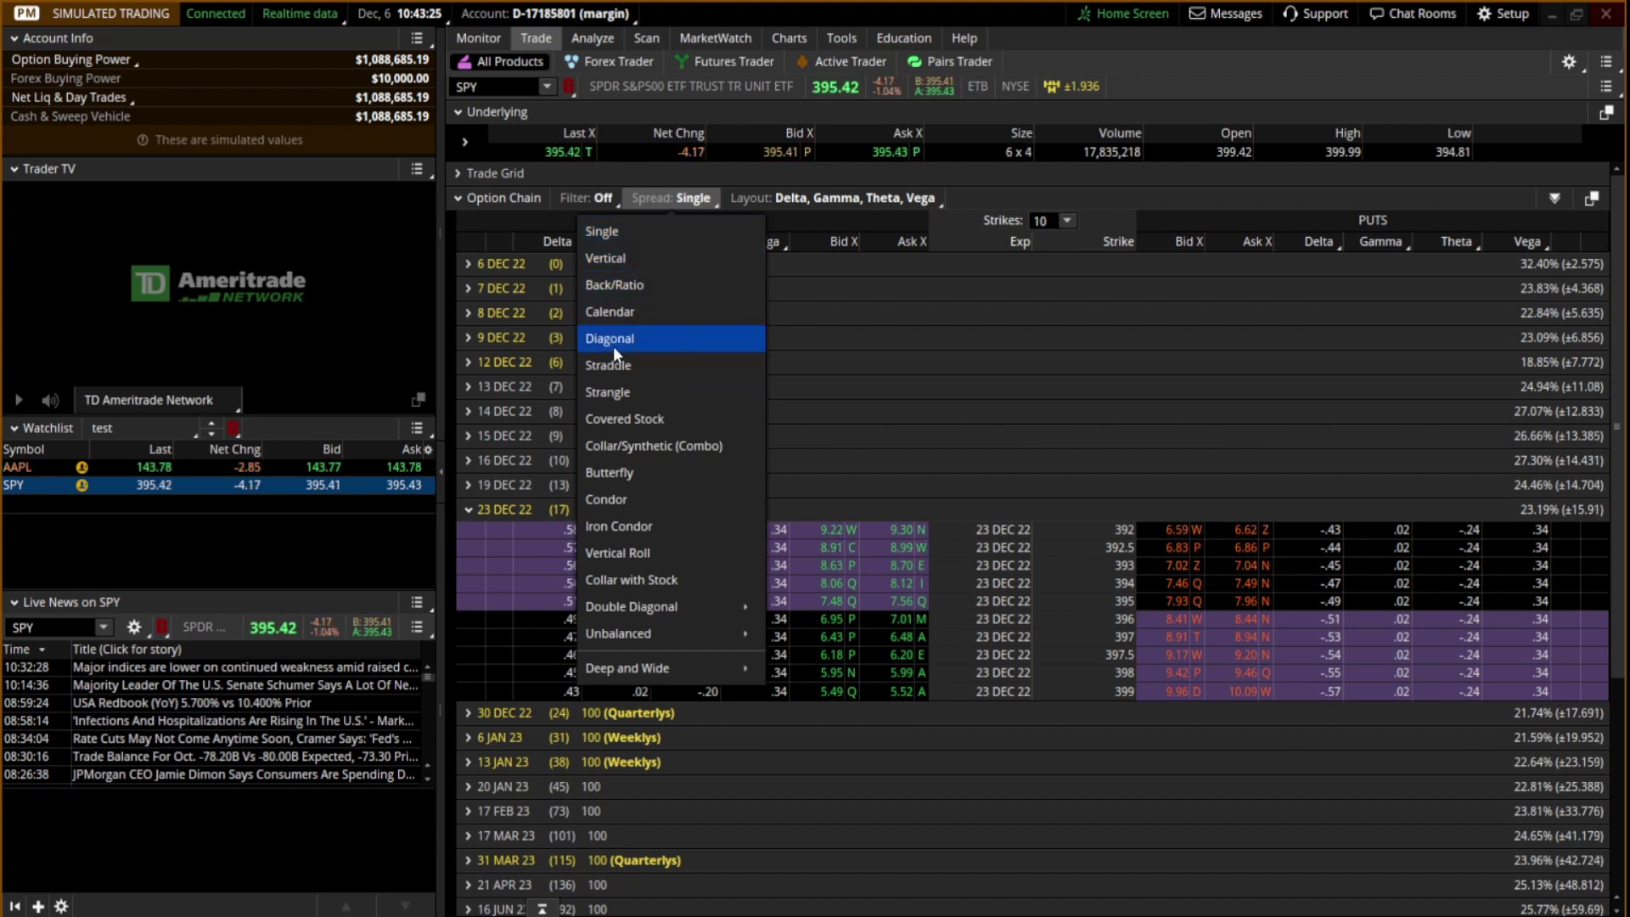
{"action": "left_click", "coordinate": [615, 499]}
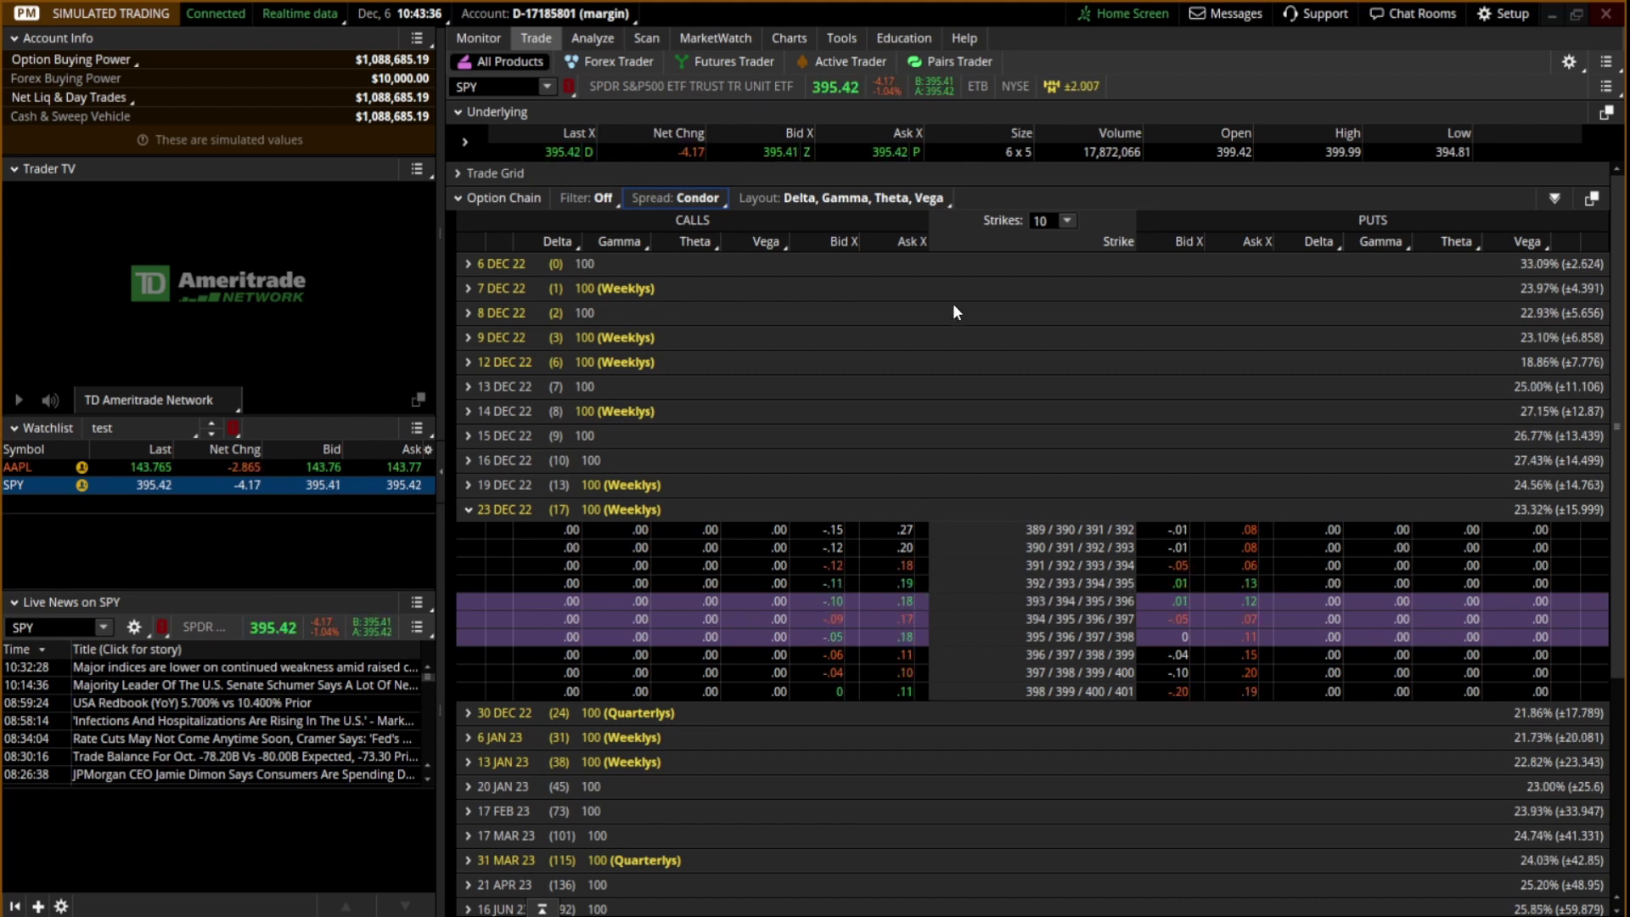
{"action": "left_click", "coordinate": [708, 196]}
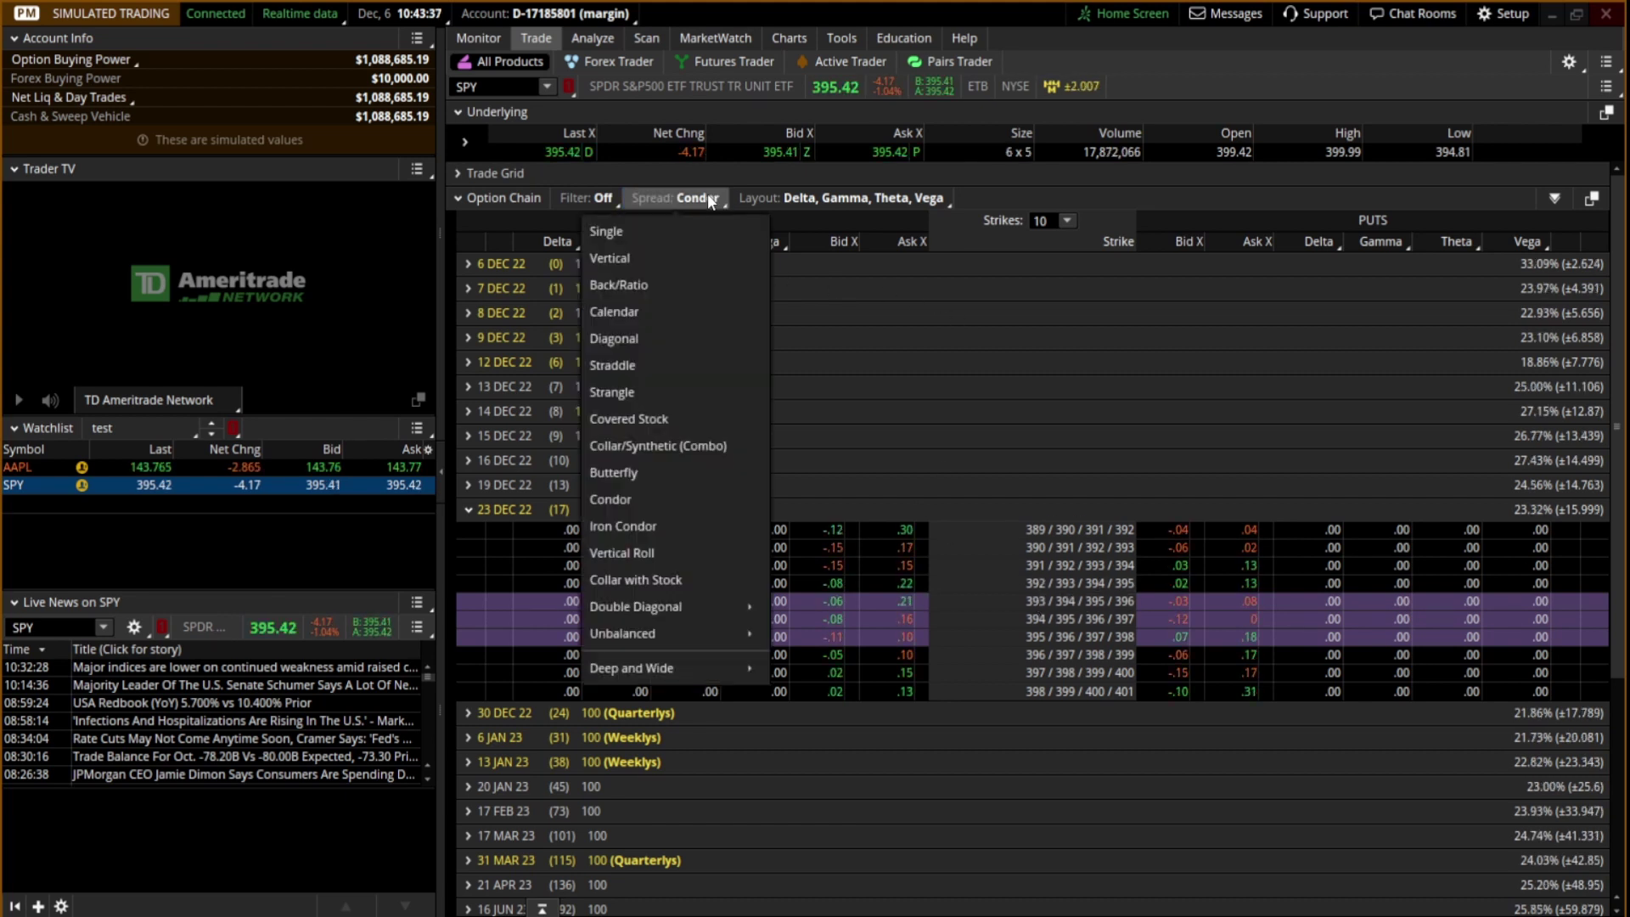
{"action": "left_click", "coordinate": [589, 234]}
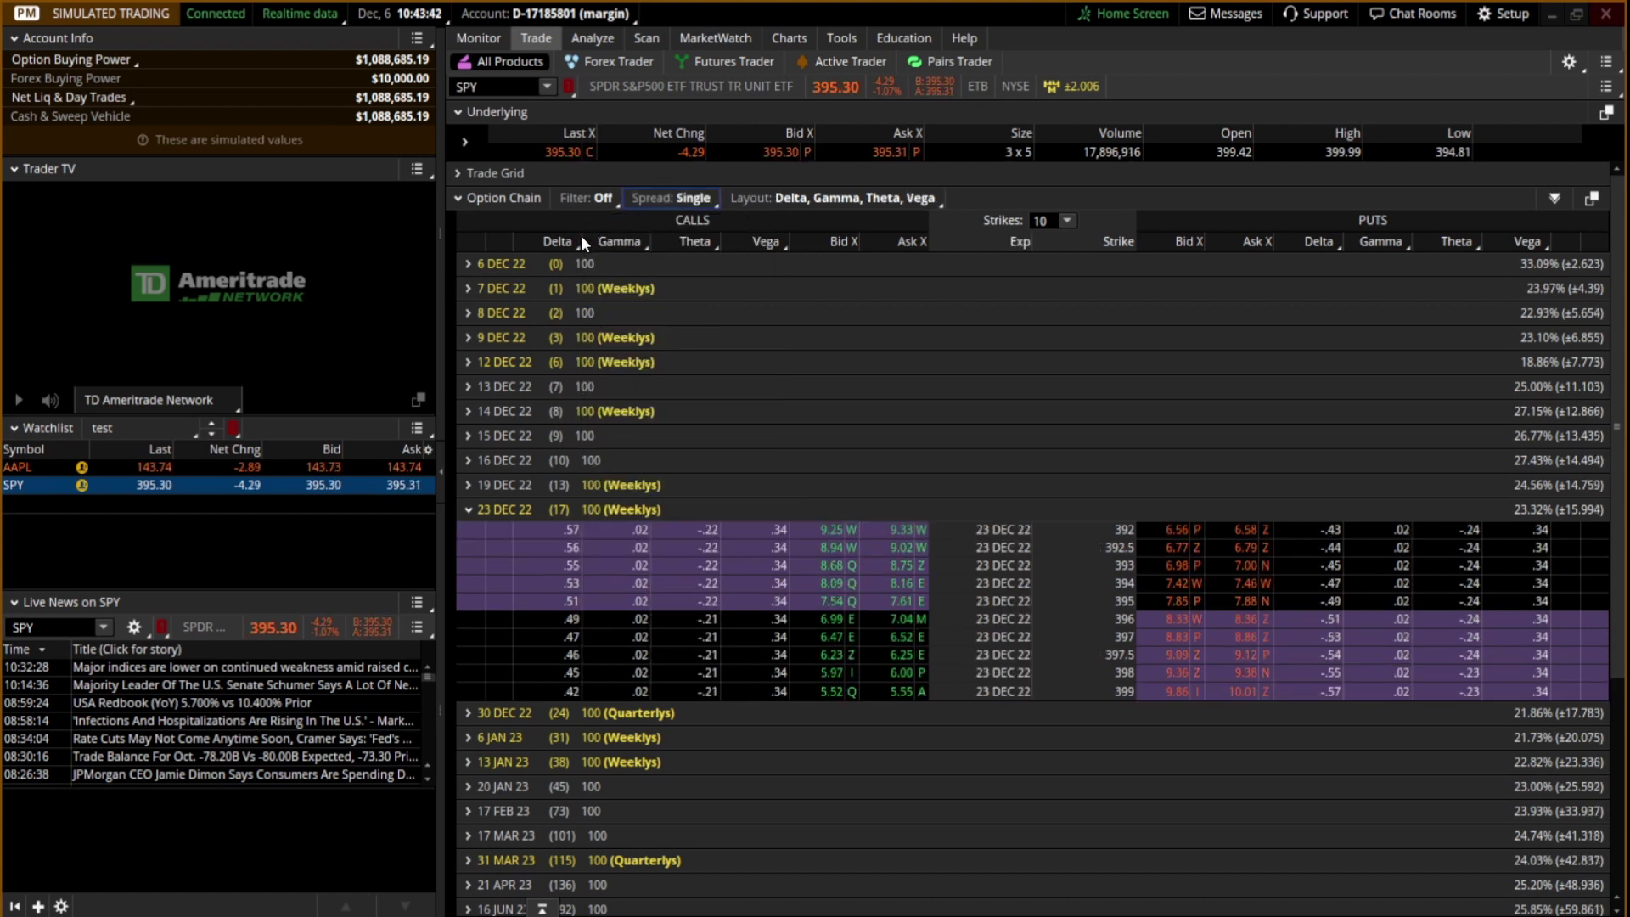
Step: Build a 23 DEC 22 SPY iron condor order: buy the 396 call and 395 put, sell the 398 call and 392.5 put
{"action": "key", "text": "alt"}
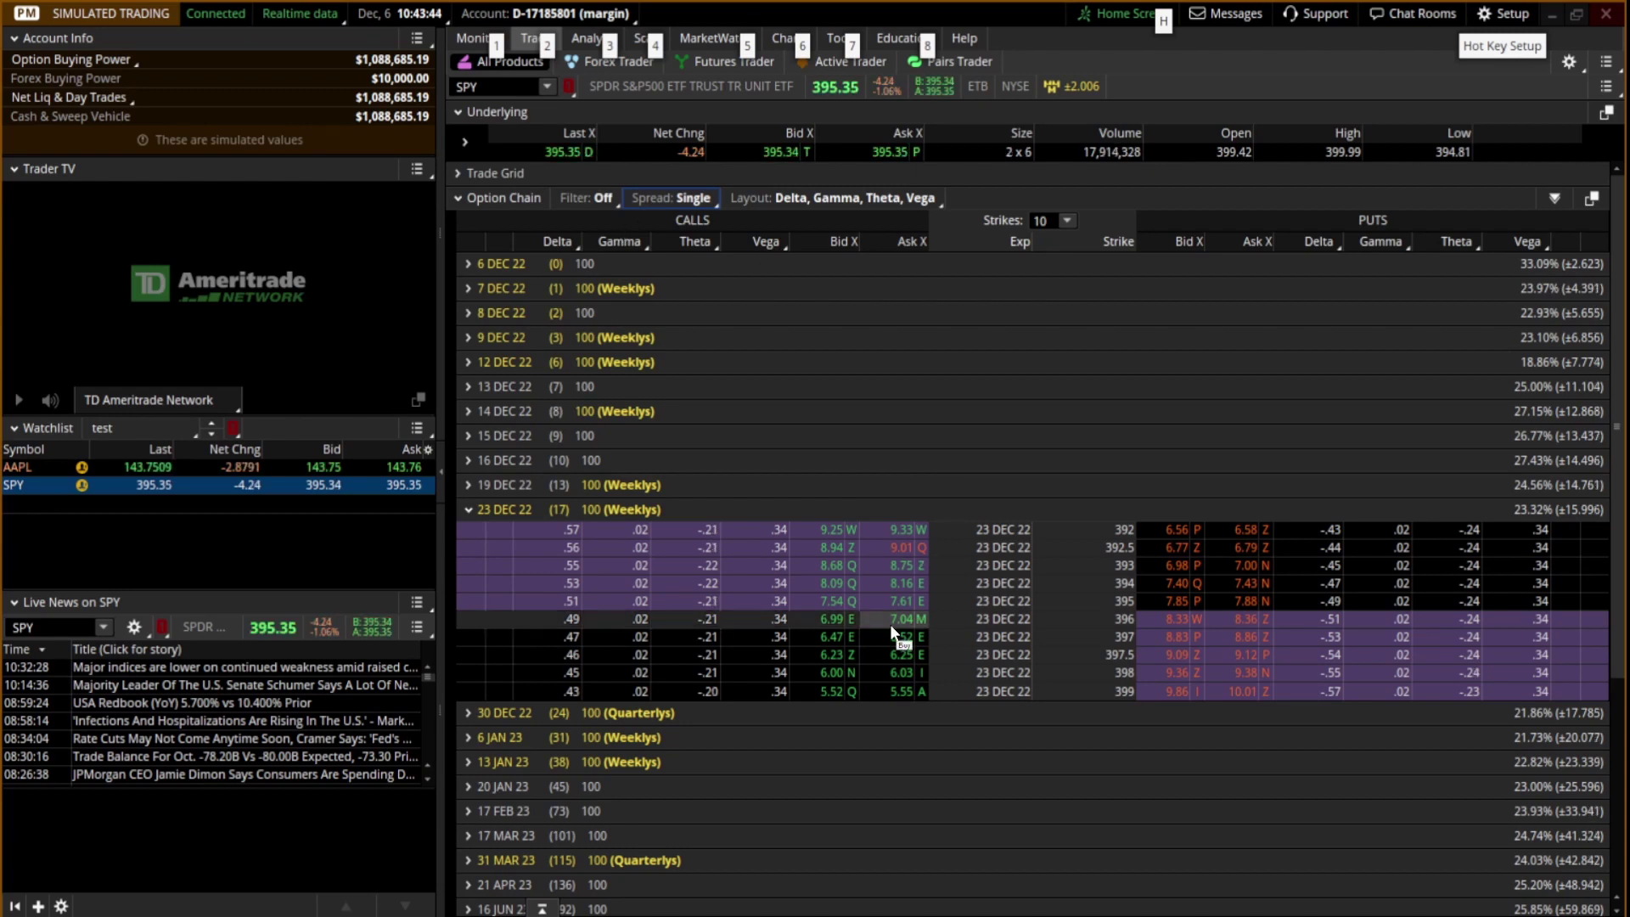
{"action": "left_click", "coordinate": [890, 624]}
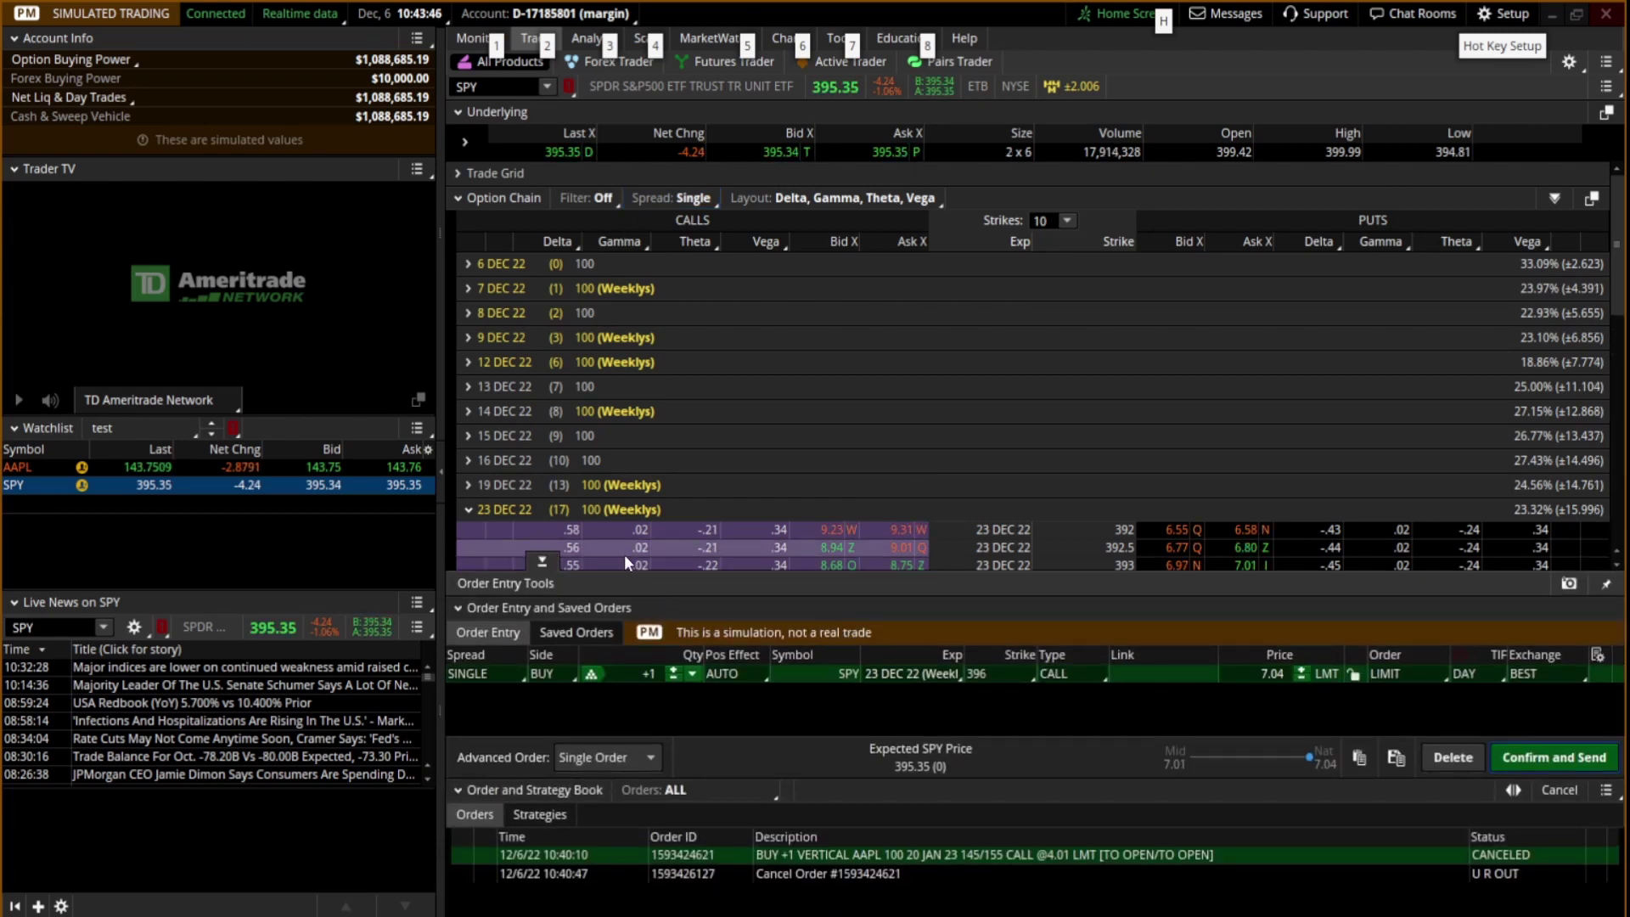
{"action": "scroll", "coordinate": [884, 476], "scroll_direction": "down", "scroll_amount": 5}
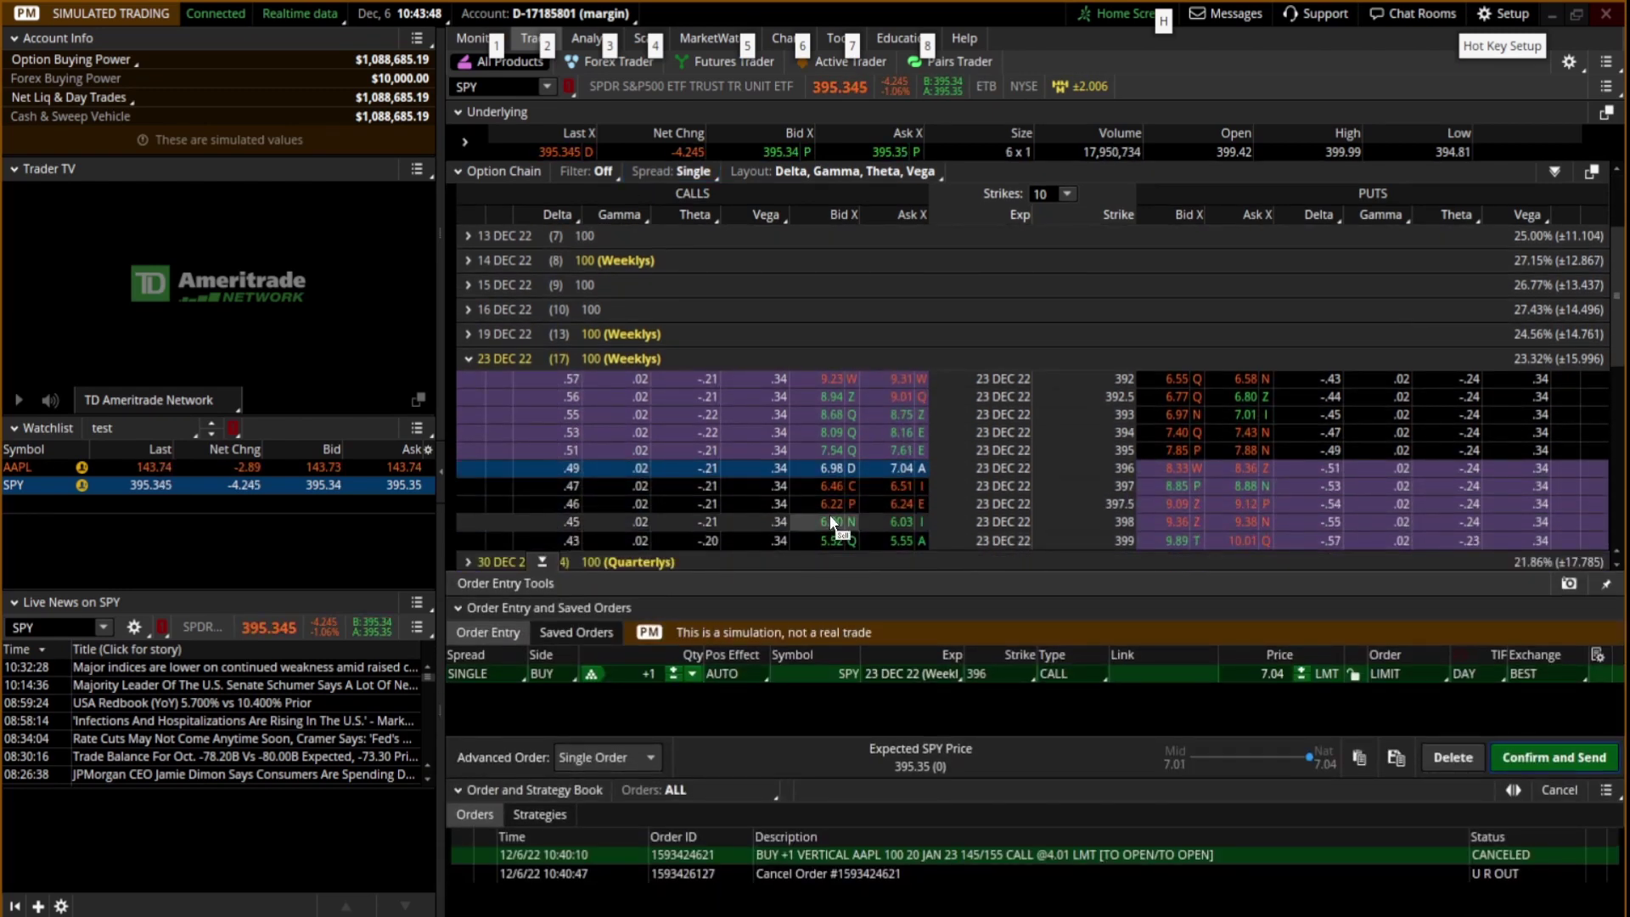
{"action": "left_click", "coordinate": [832, 522], "text": "ctrl"}
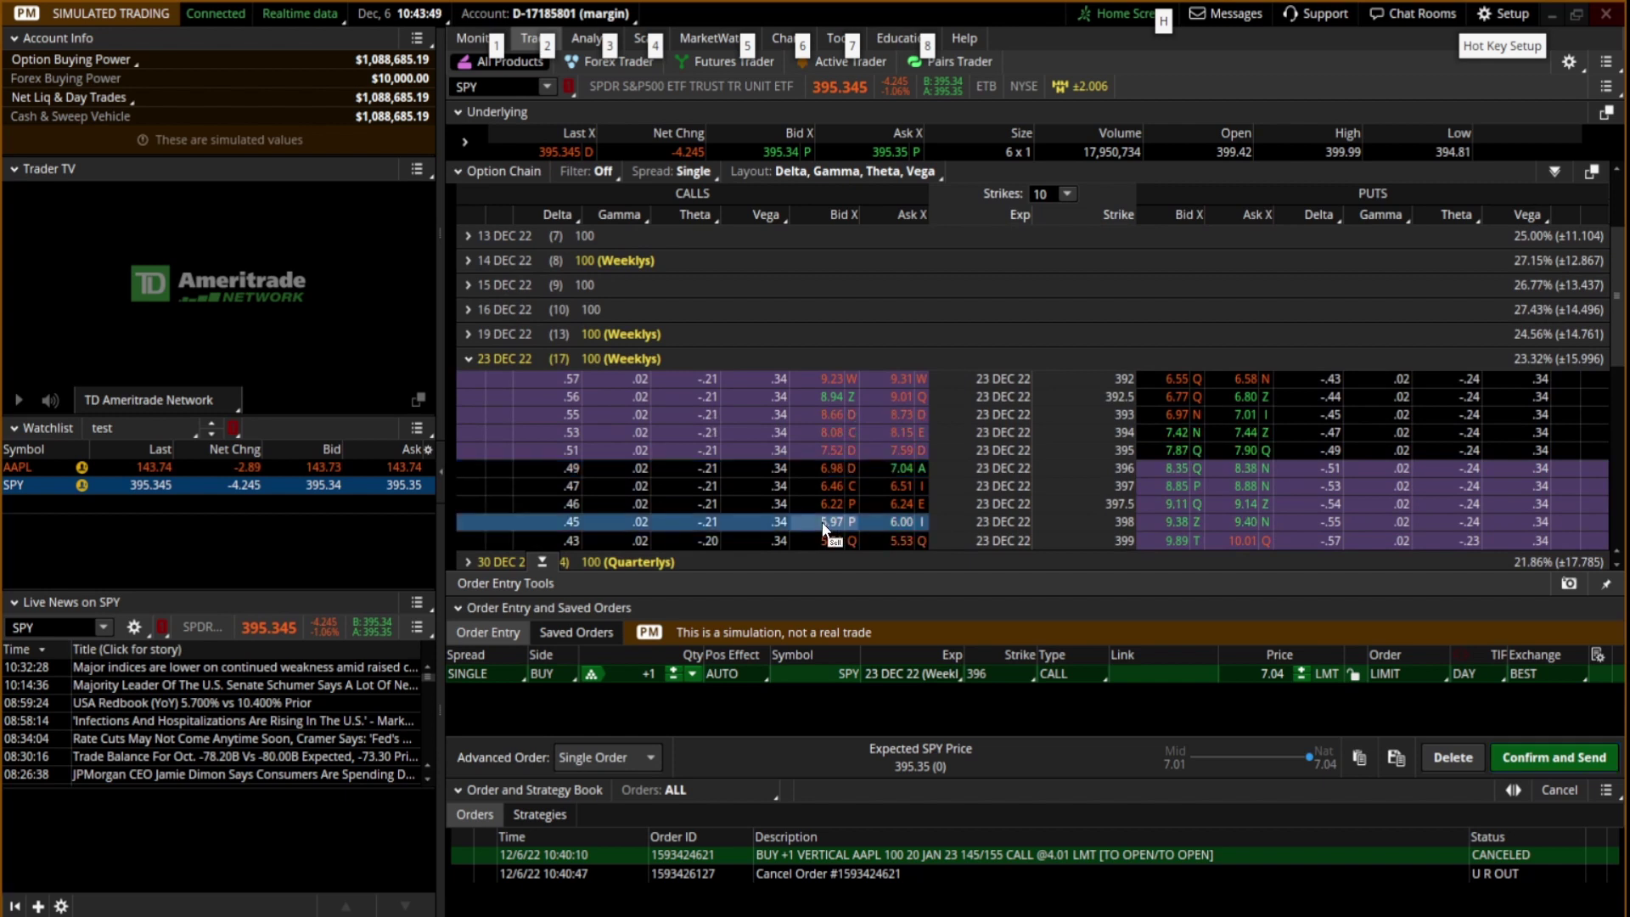
{"action": "left_click", "coordinate": [1262, 454], "text": "ctrl"}
{"action": "left_click", "coordinate": [1180, 398], "text": "ctrl"}
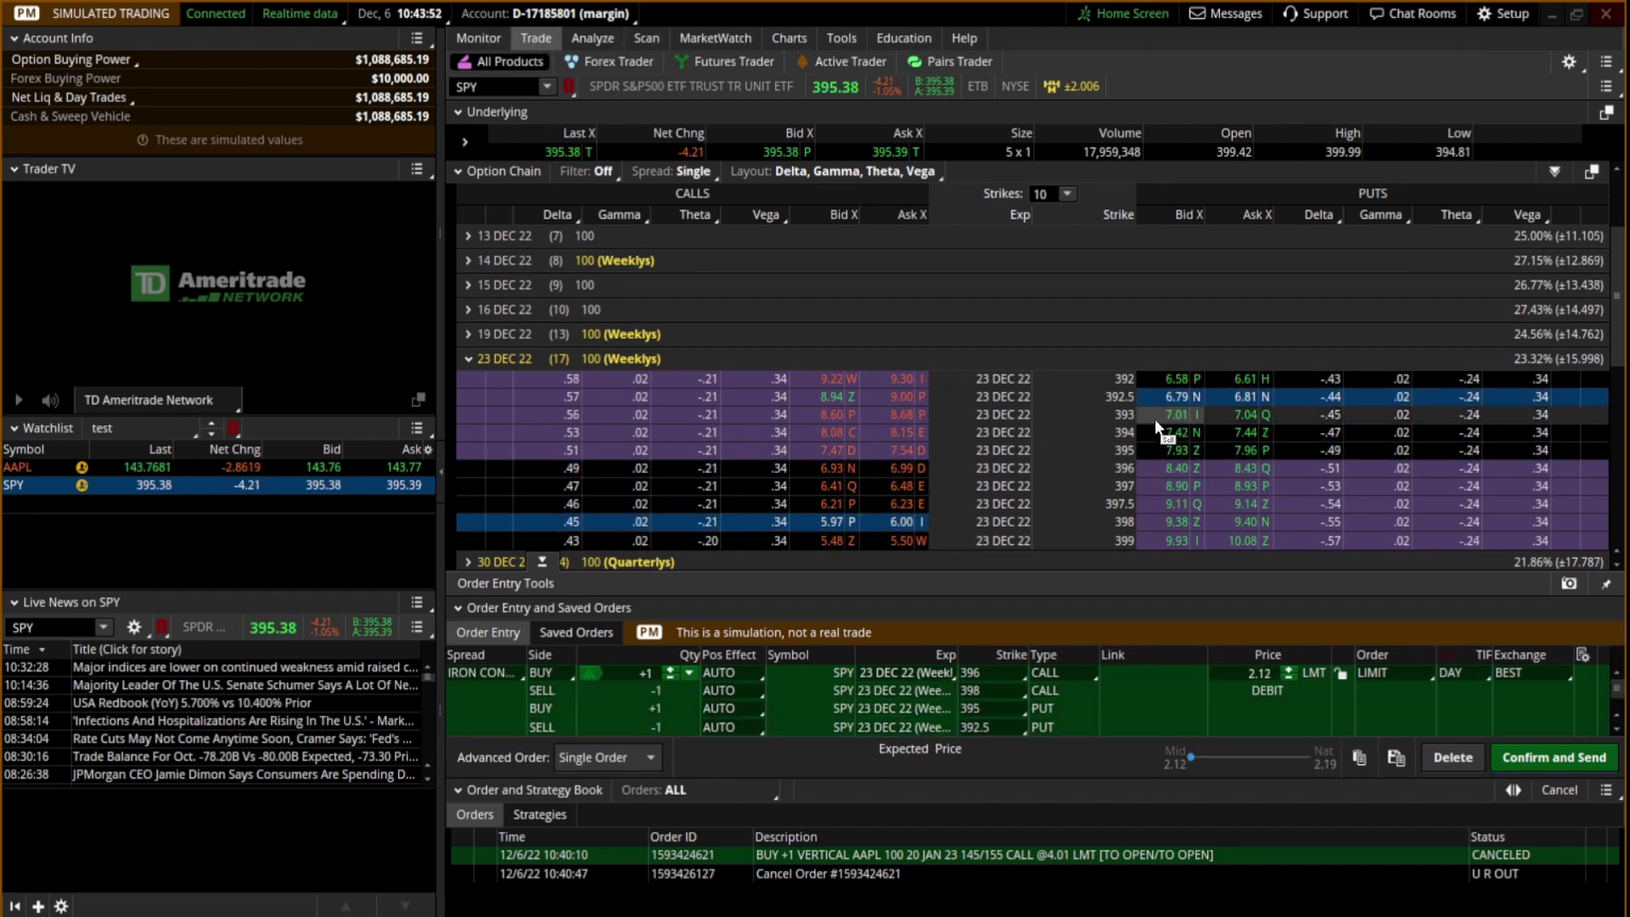
Step: Assemble a custom SPY order selling the 392.5 put and 397 call and buying the 396 and 397.5 calls, and delete it
{"action": "left_click", "coordinate": [1237, 454]}
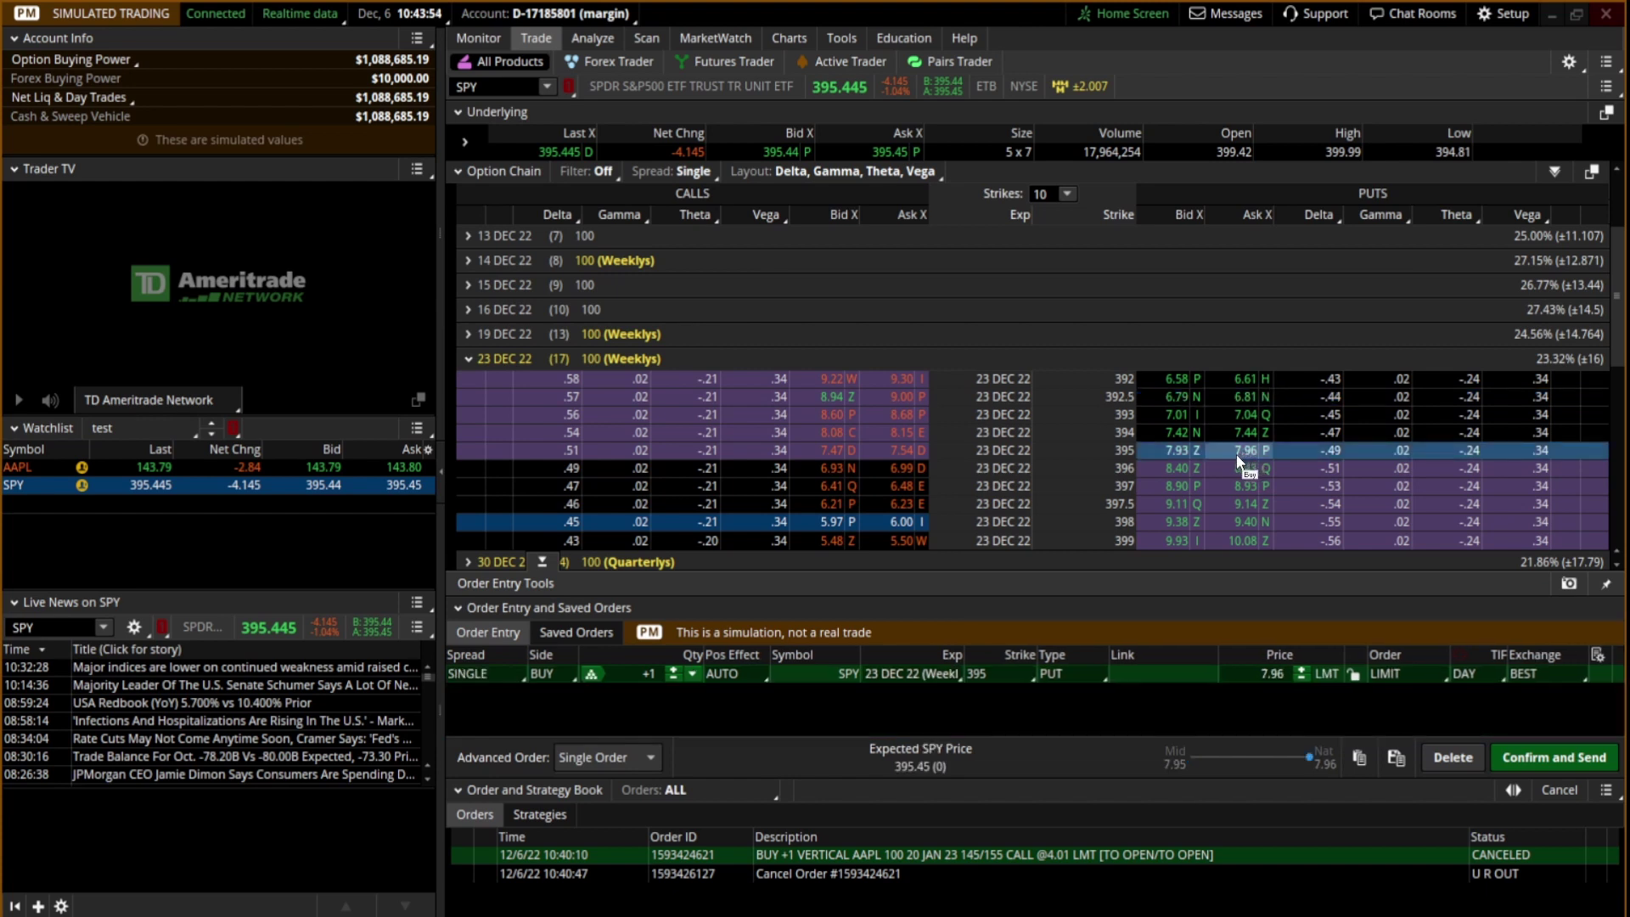
{"action": "left_click", "coordinate": [894, 485]}
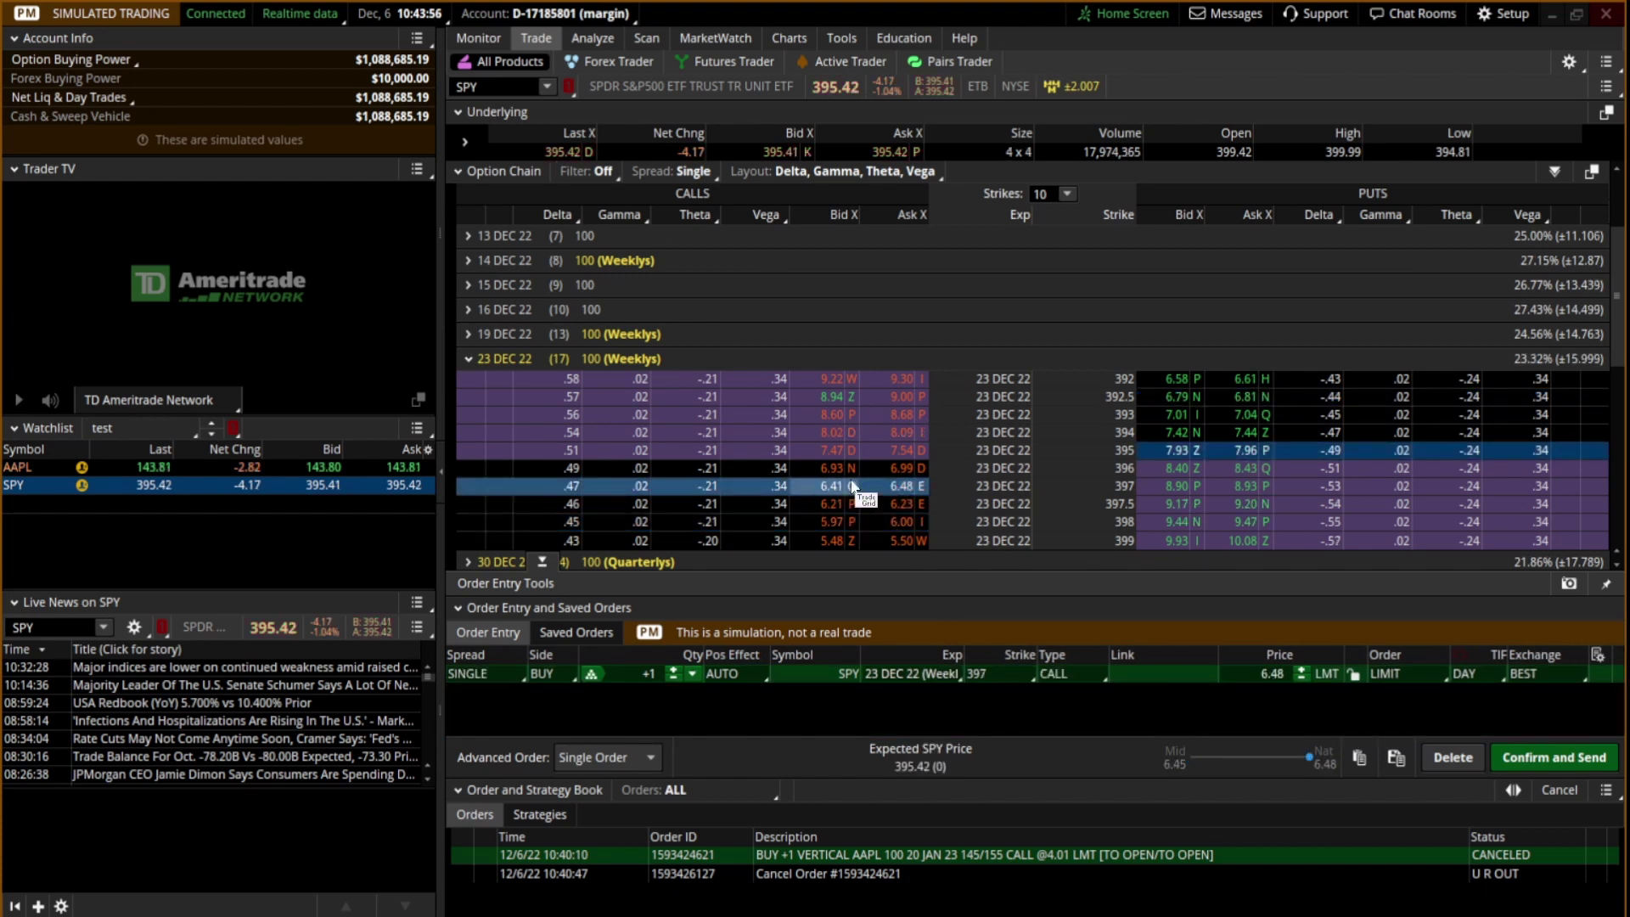
{"action": "left_click", "coordinate": [1179, 396]}
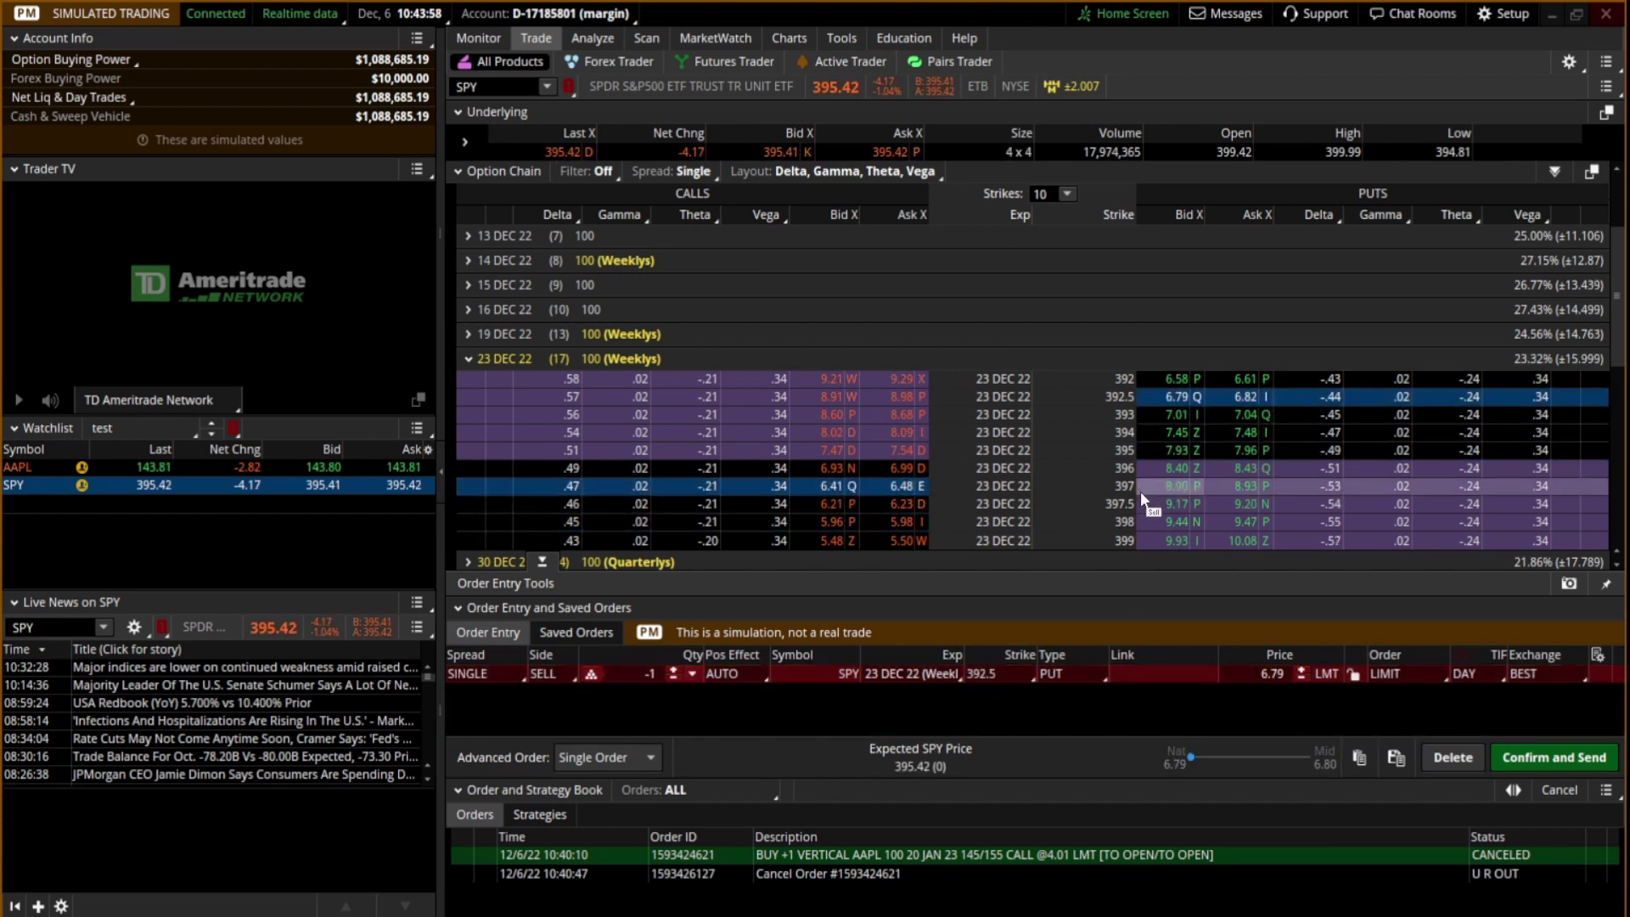
{"action": "left_click", "coordinate": [895, 469], "text": "ctrl"}
{"action": "left_click", "coordinate": [834, 486], "text": "ctrl"}
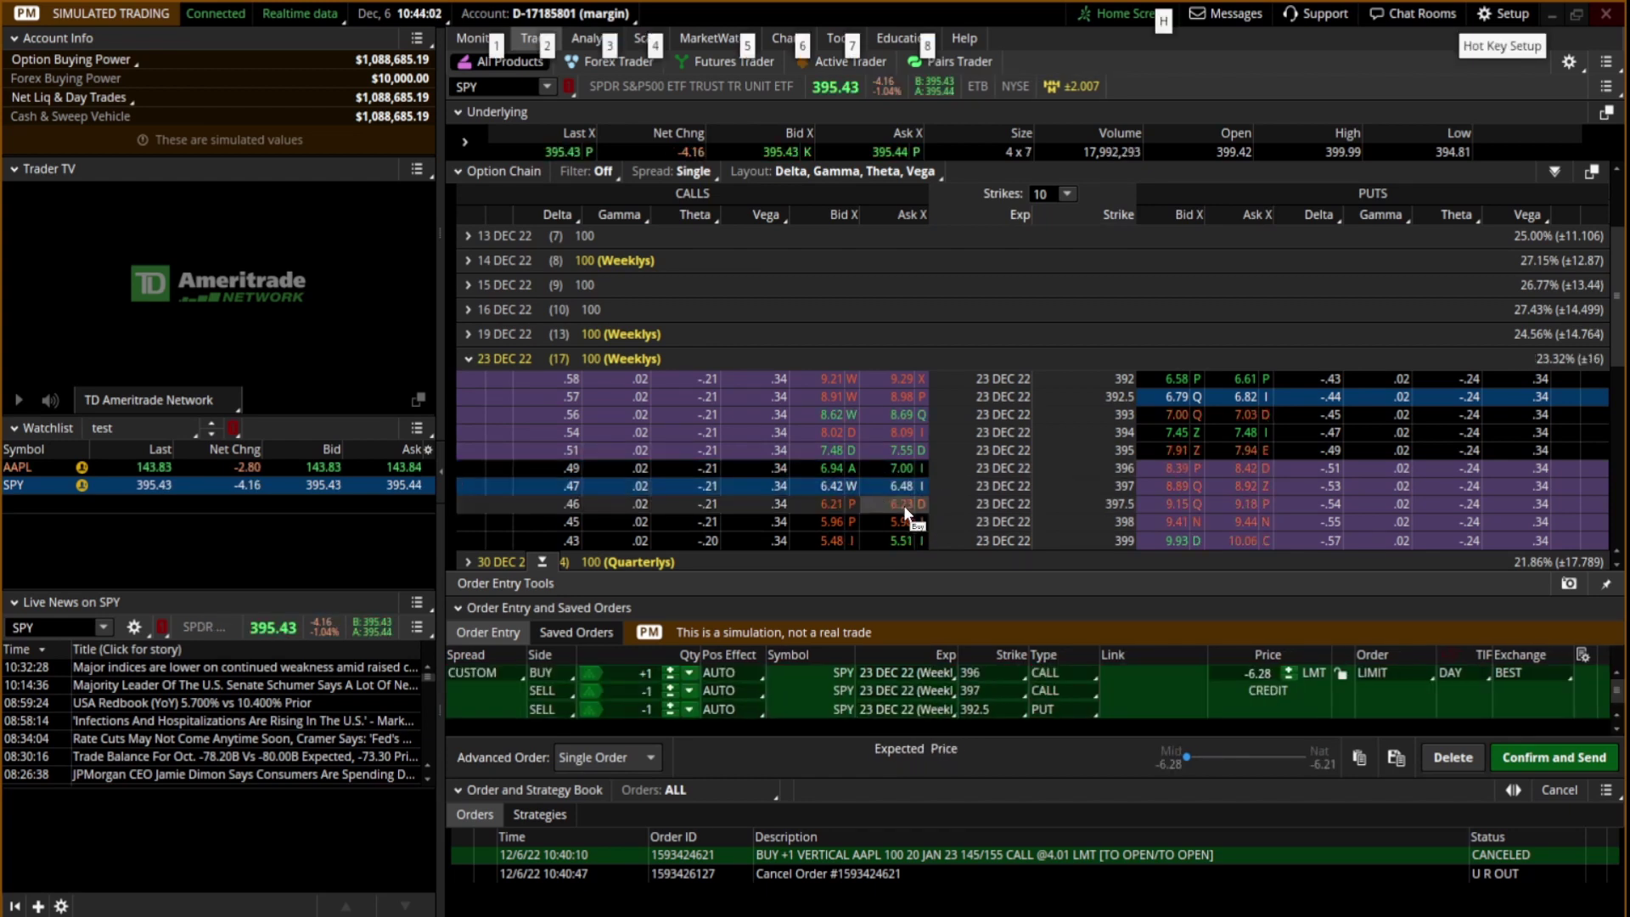
{"action": "left_click", "coordinate": [900, 507], "text": "ctrl"}
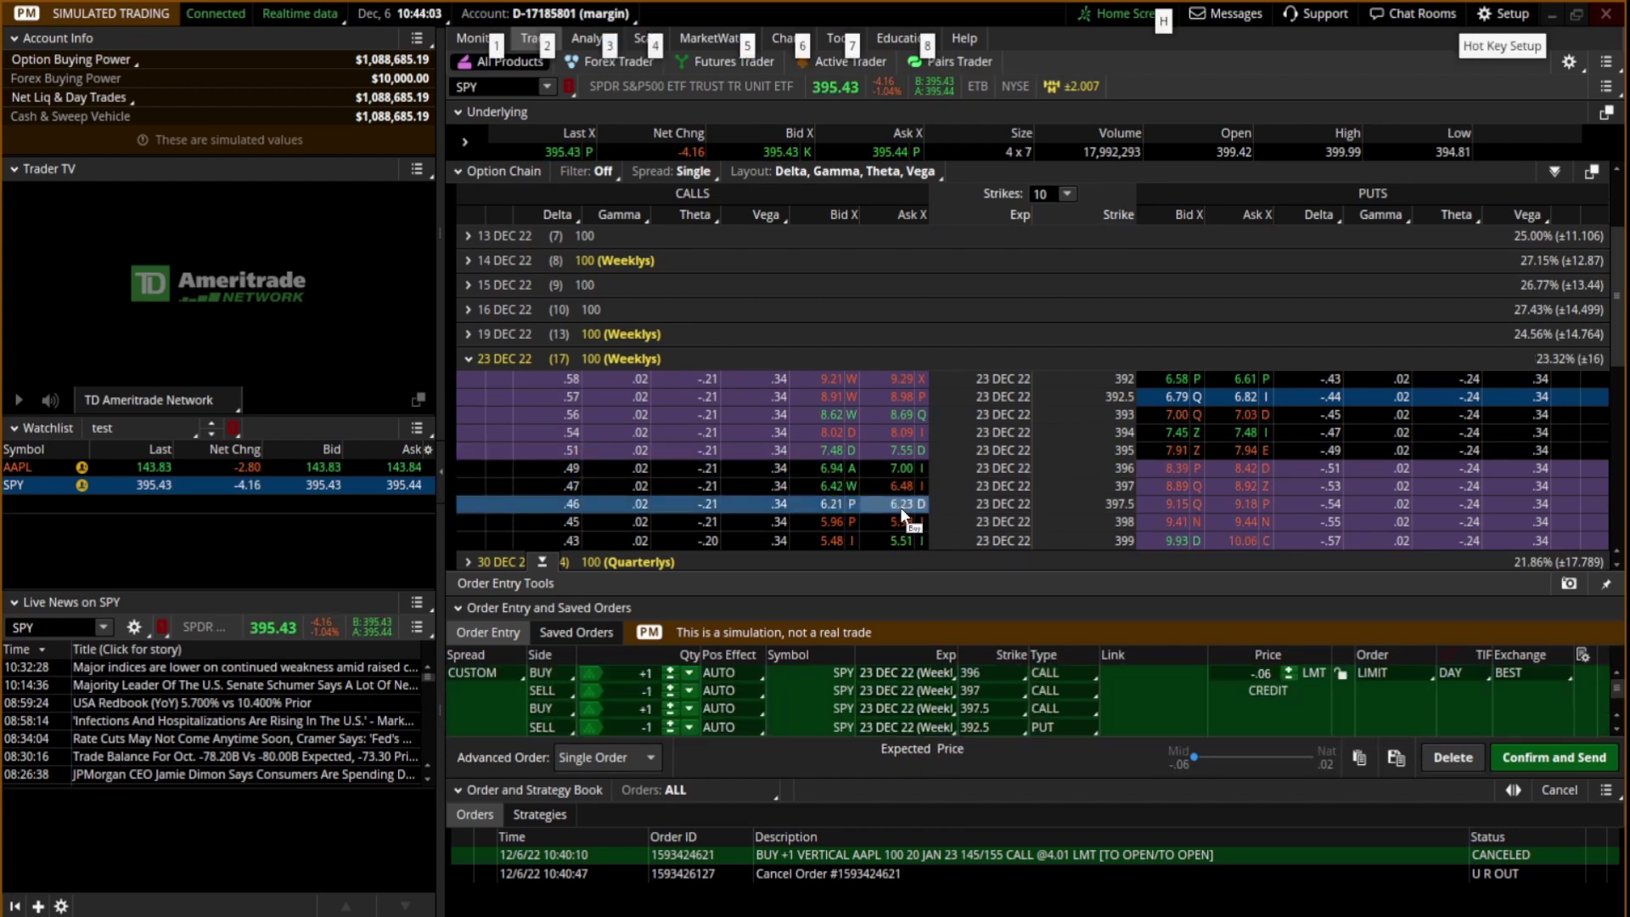
{"action": "left_click", "coordinate": [1448, 758]}
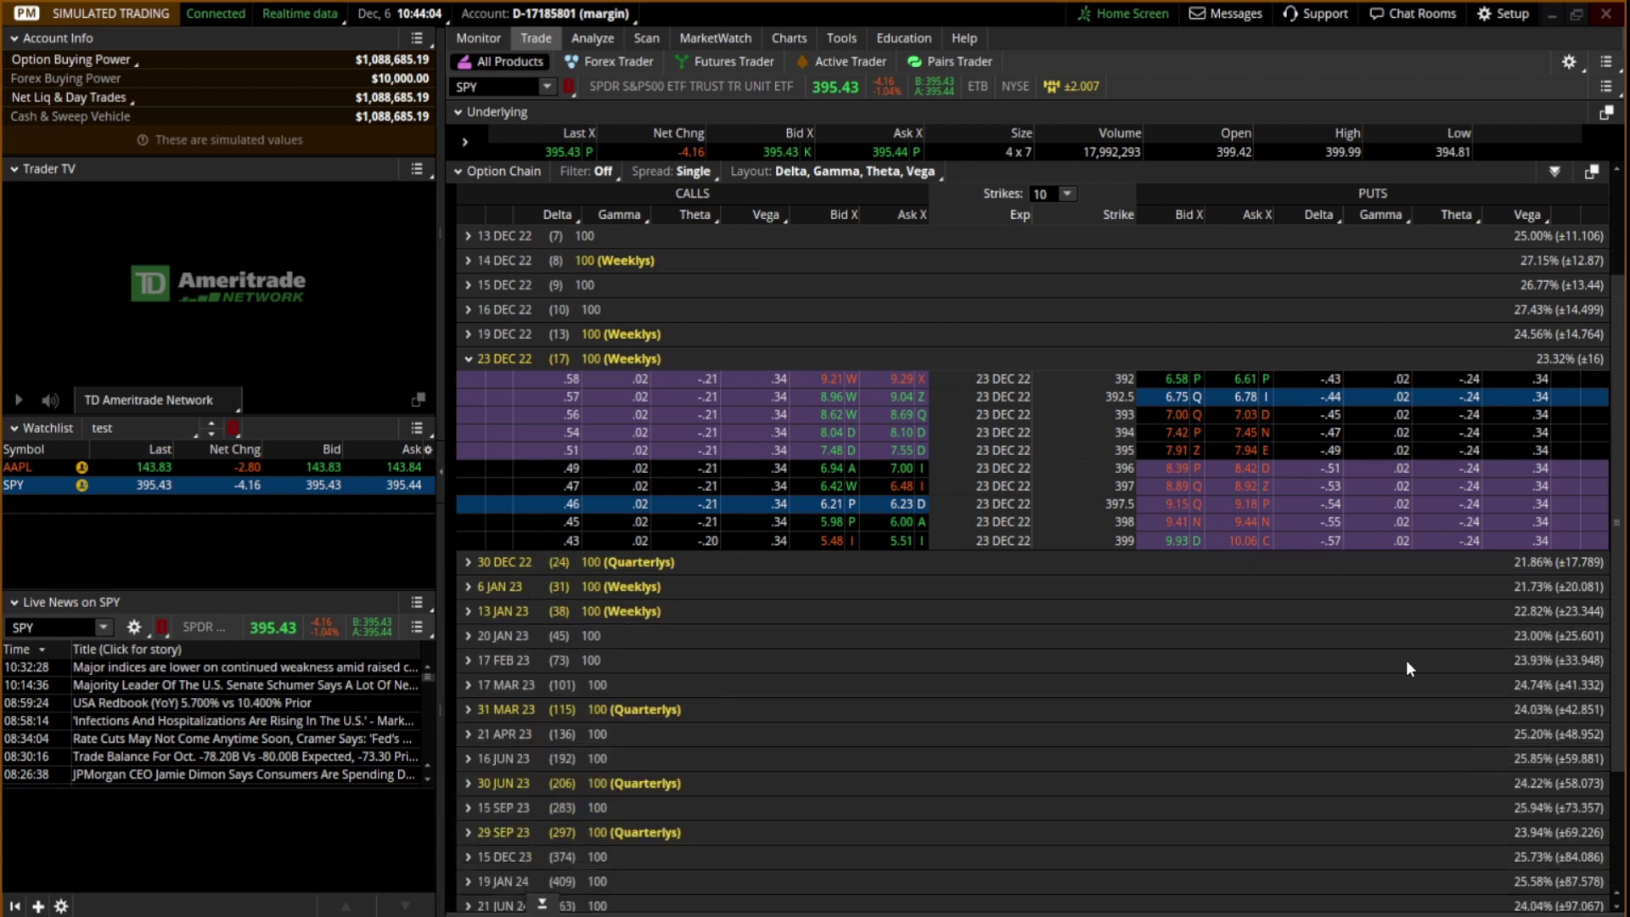
Step: Build a 23 DEC 22 SPY vertical spread order, buying the 396 call and selling the 397.5 call
{"action": "left_click", "coordinate": [898, 472]}
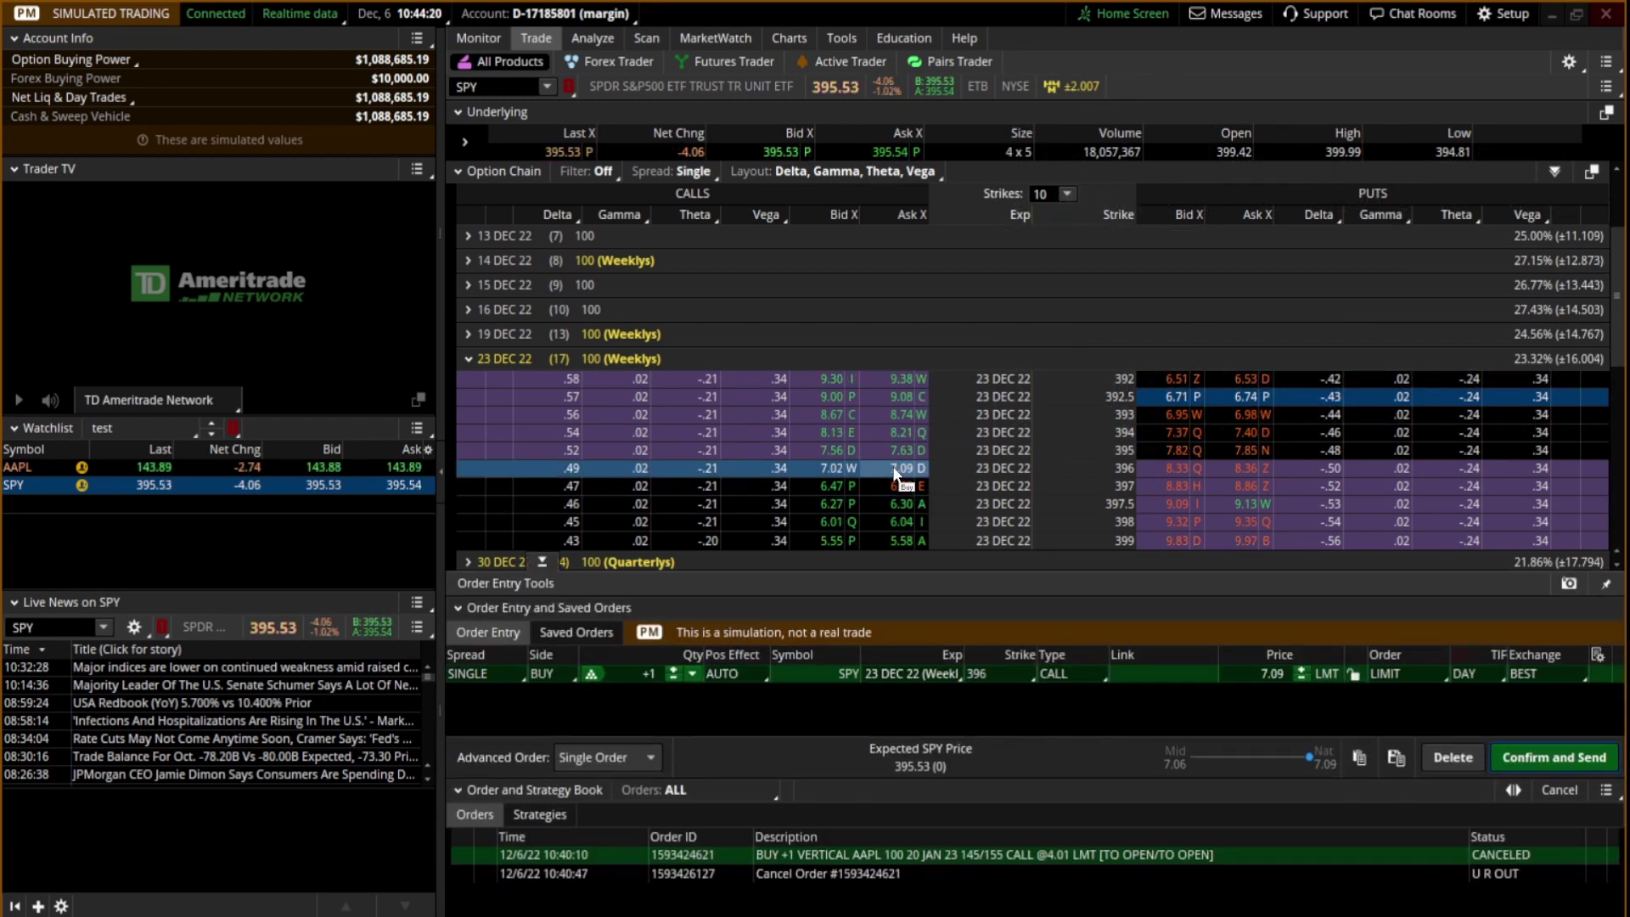
{"action": "key", "text": "alt"}
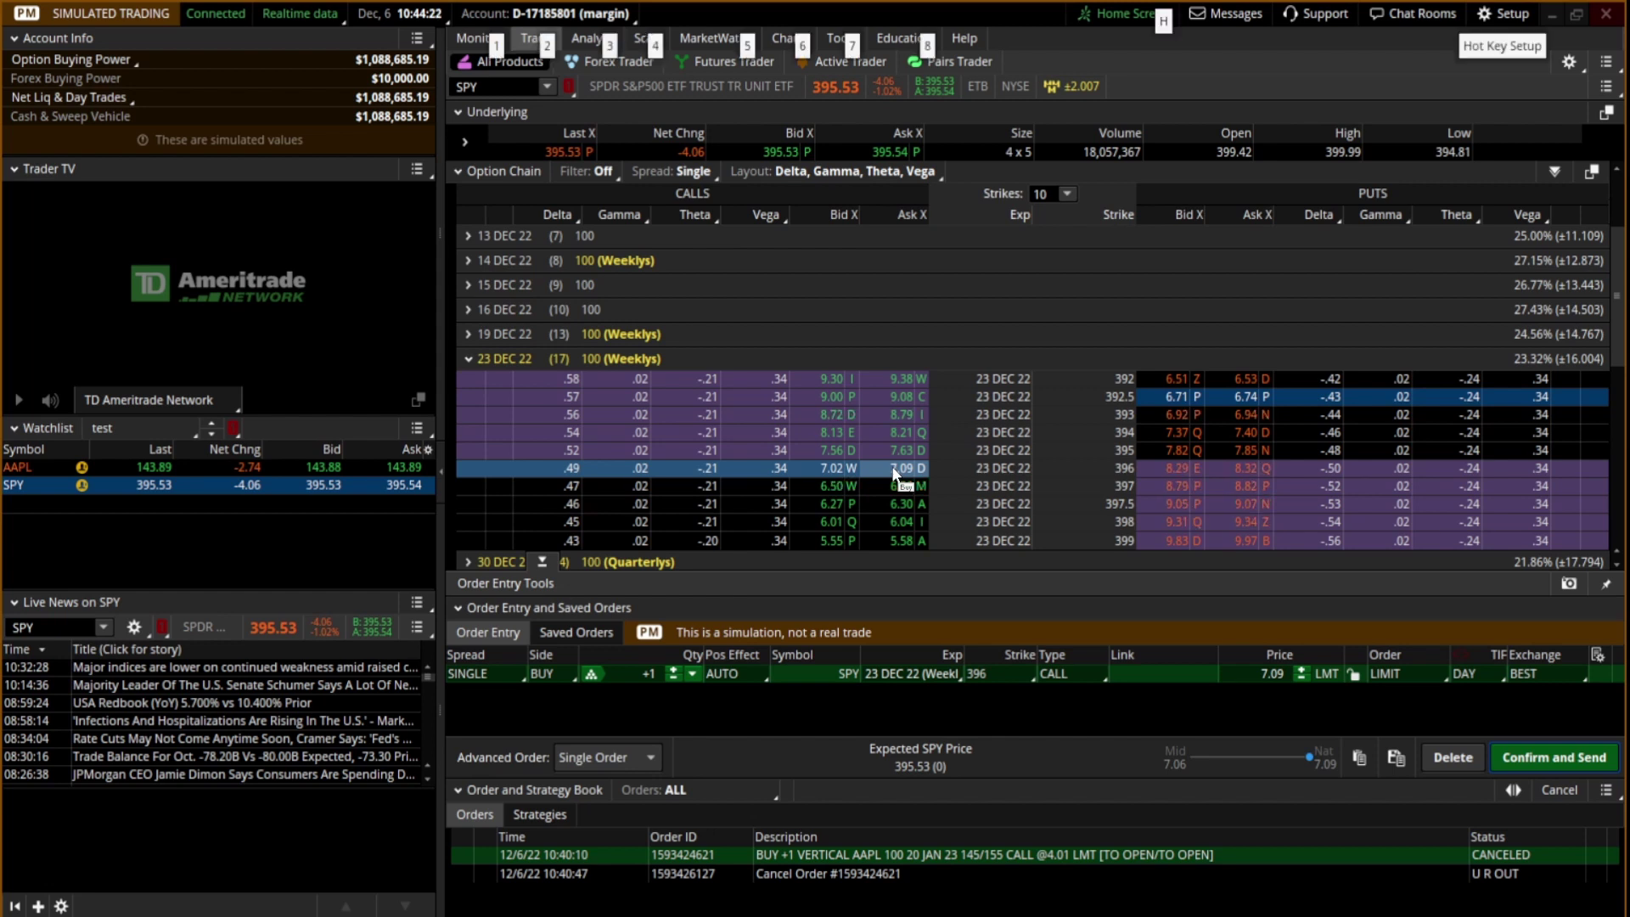
{"action": "left_click", "coordinate": [823, 506], "text": "ctrl"}
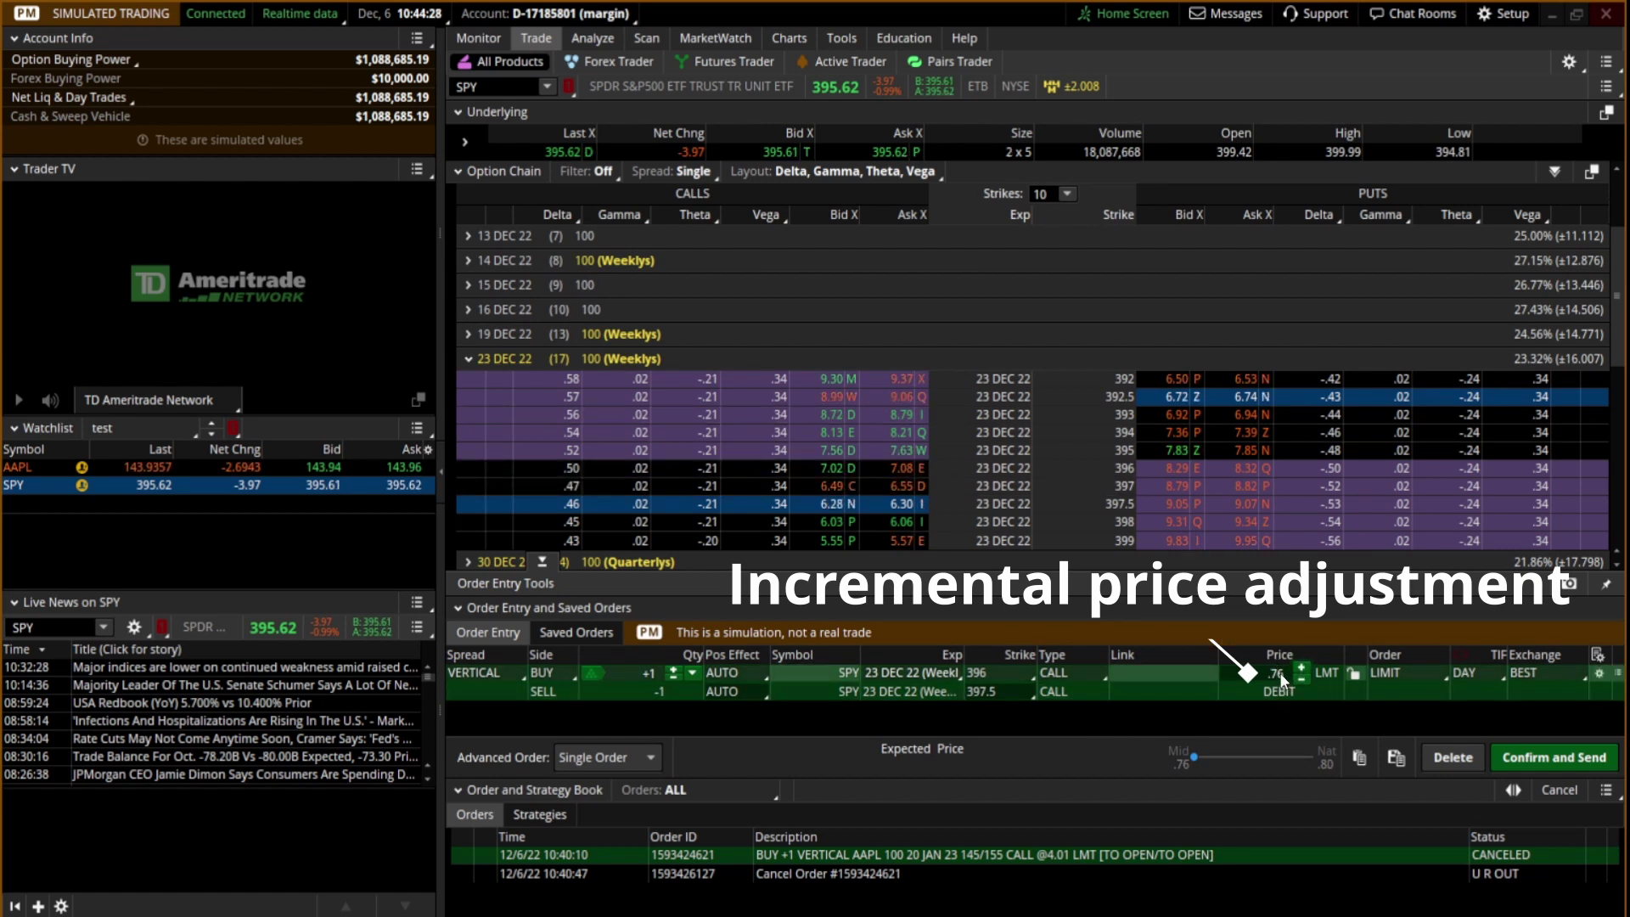
Step: Review the vertical order's confirmation details without sending it, and analyze the trade in the Risk Profile
{"action": "left_click", "coordinate": [1550, 755]}
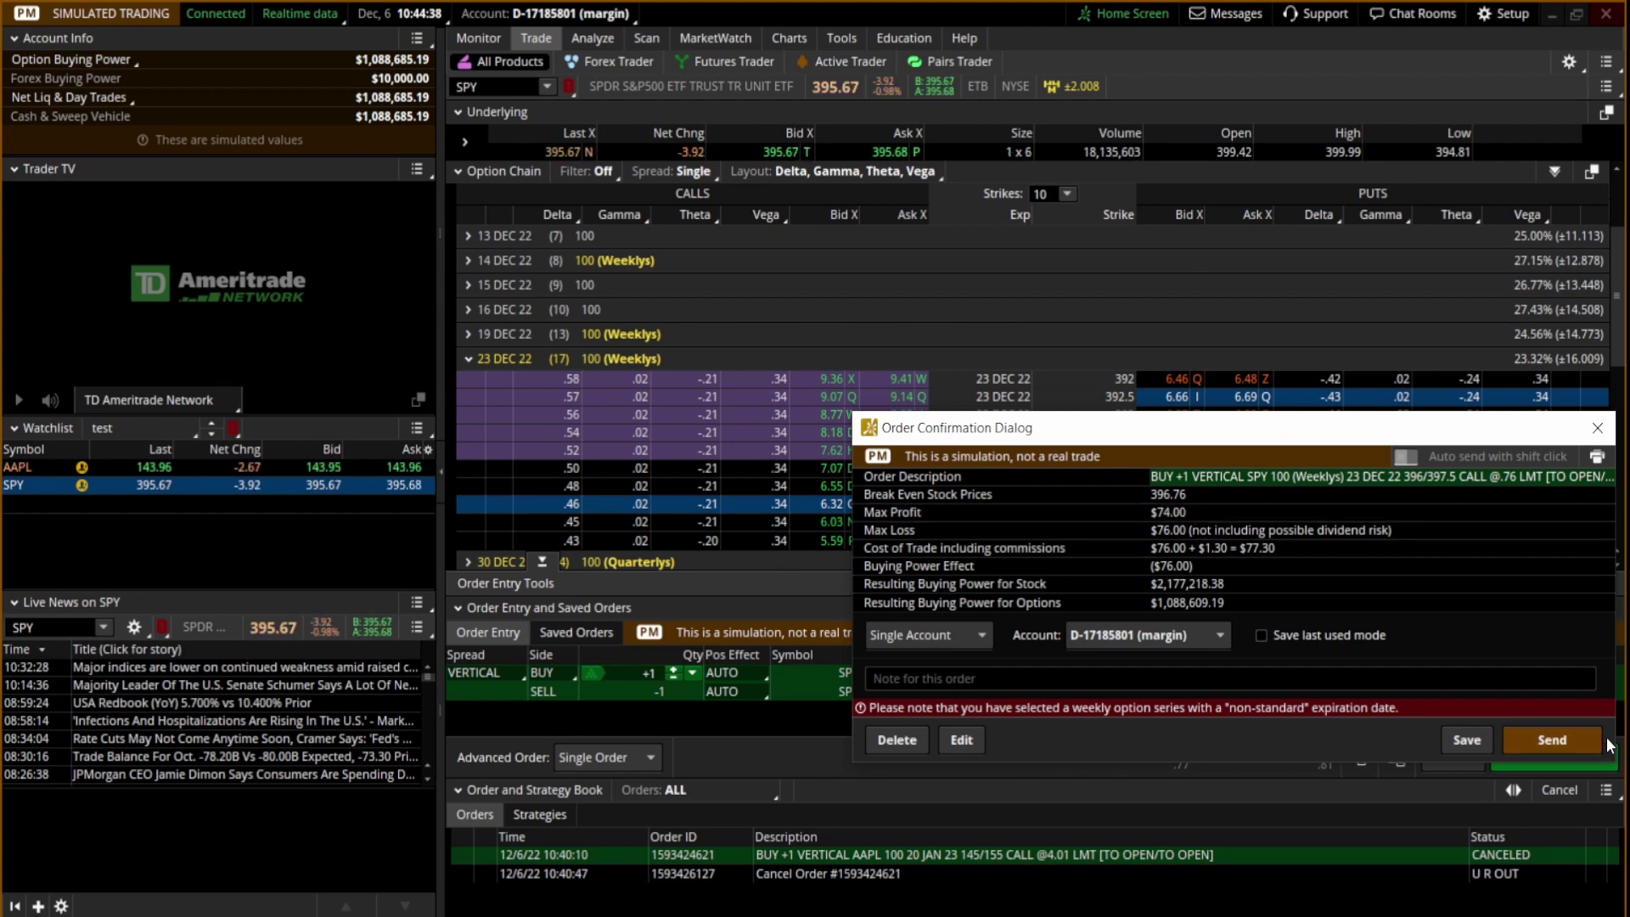
{"action": "left_click", "coordinate": [1597, 428]}
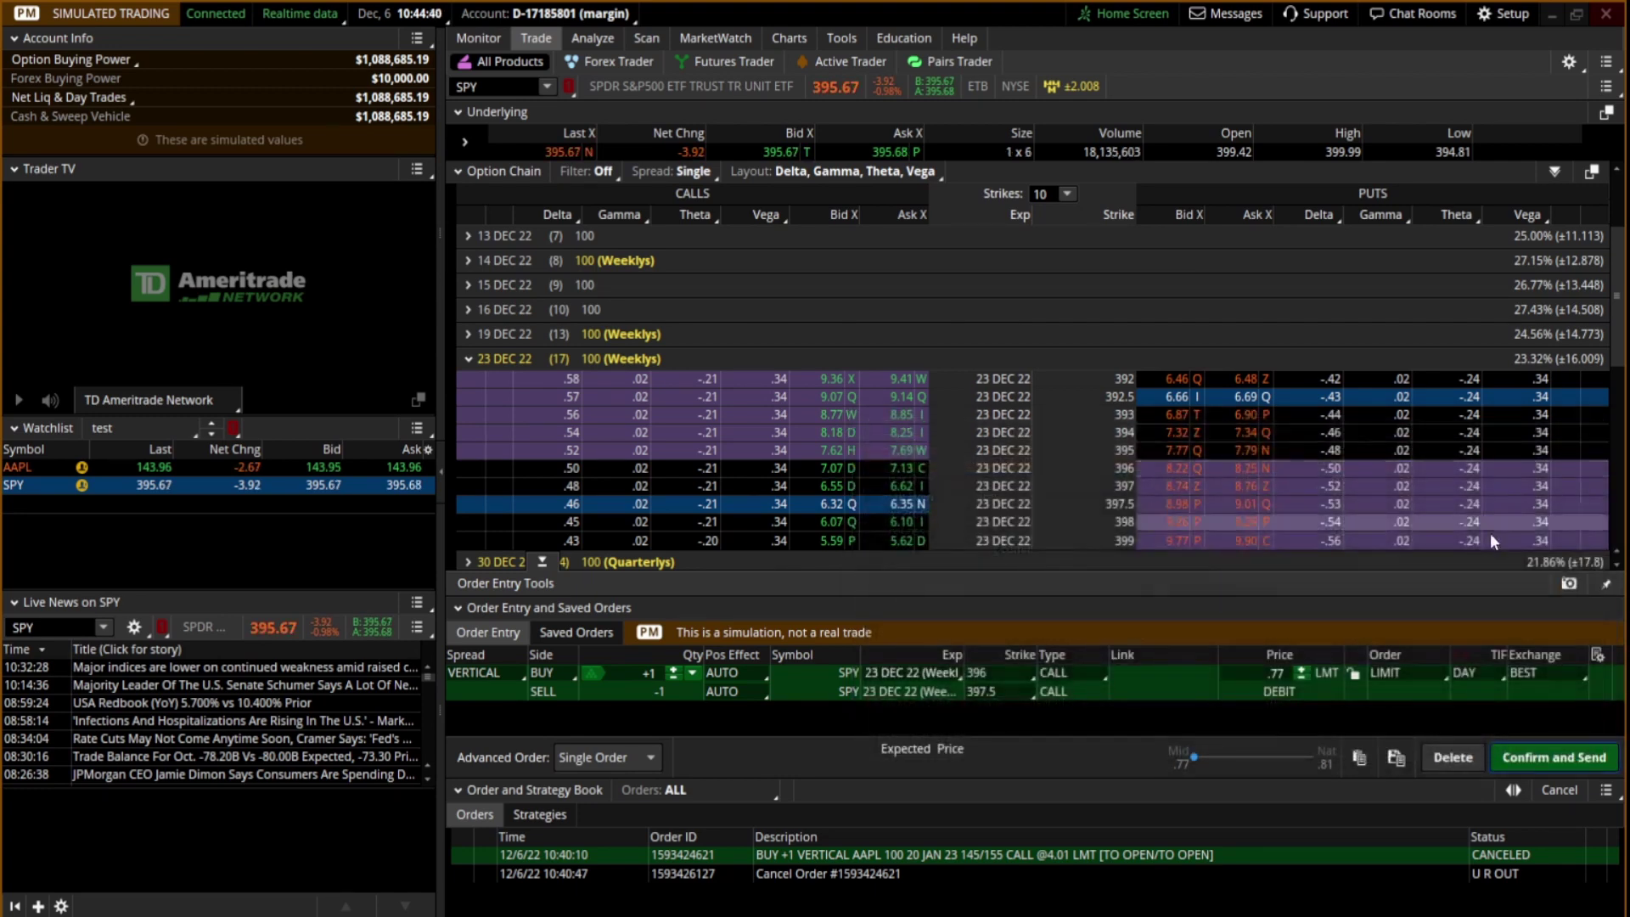
{"action": "right_click", "coordinate": [1165, 672]}
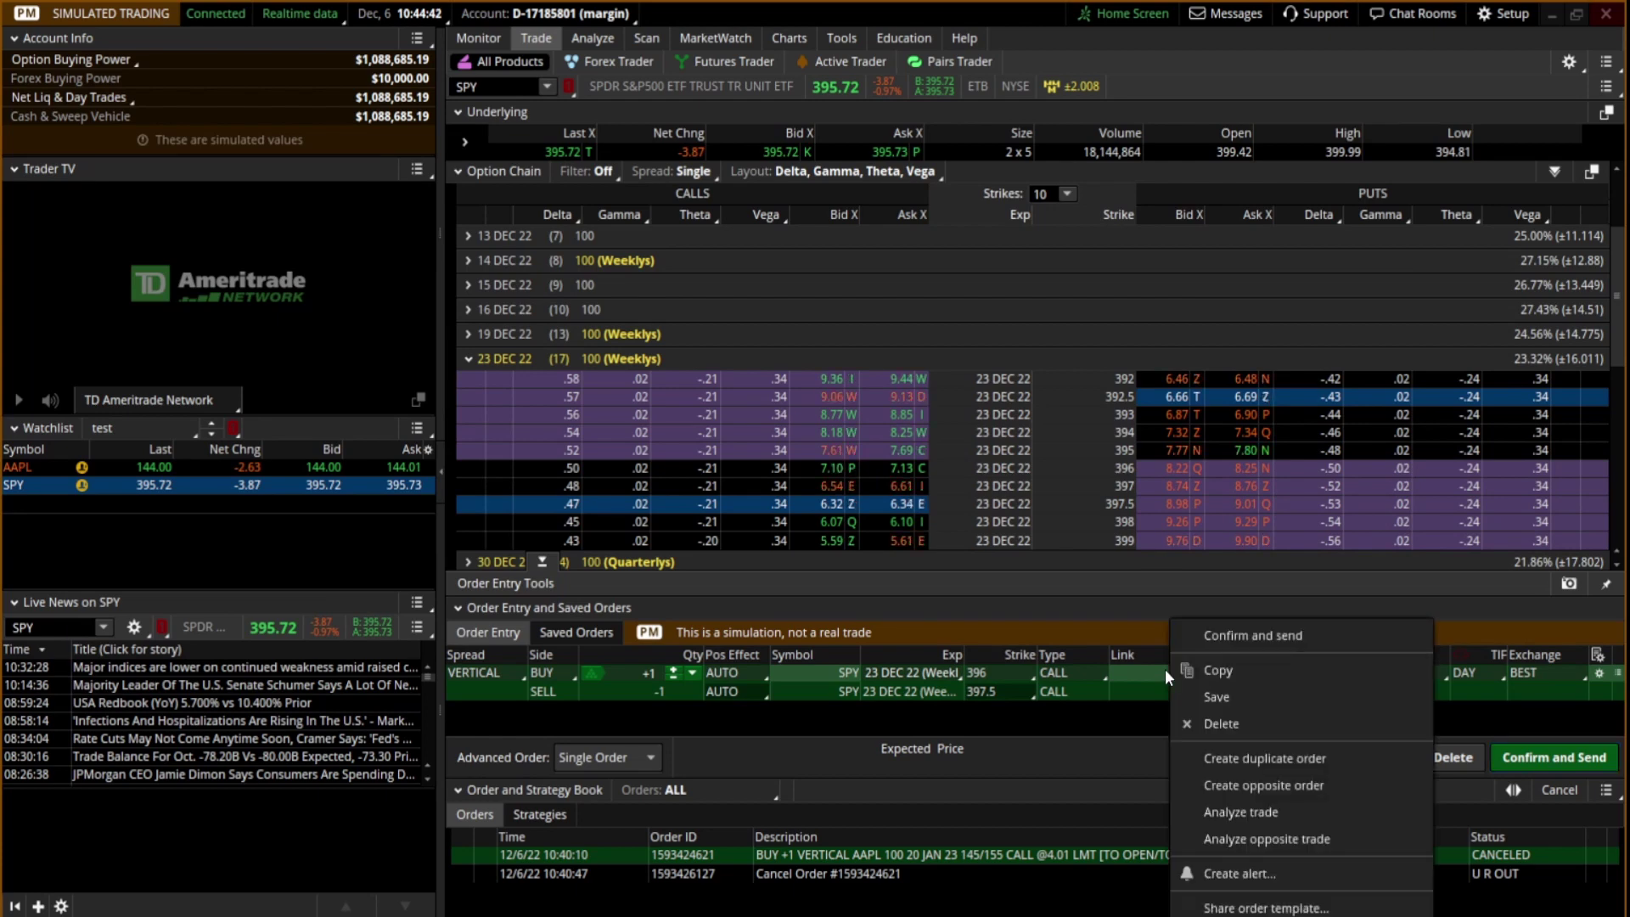
{"action": "left_click", "coordinate": [1226, 812]}
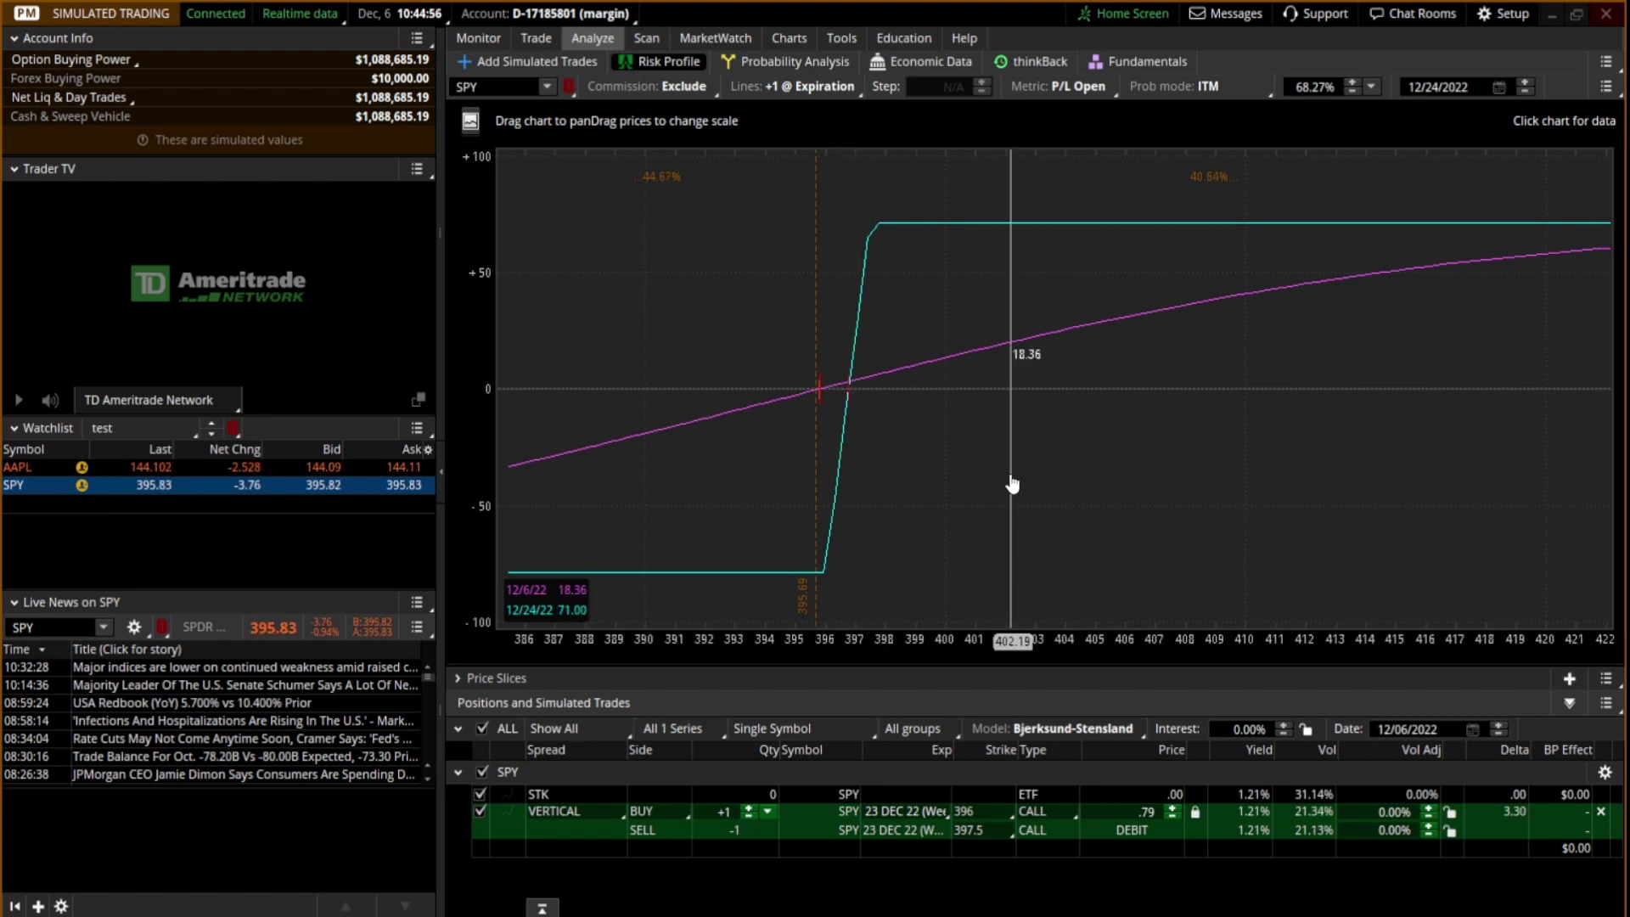
Step: Return to the Trade page and set the SPY option chain layout to Impl Vol, Probability OTM, Delta
{"action": "left_click", "coordinate": [547, 32]}
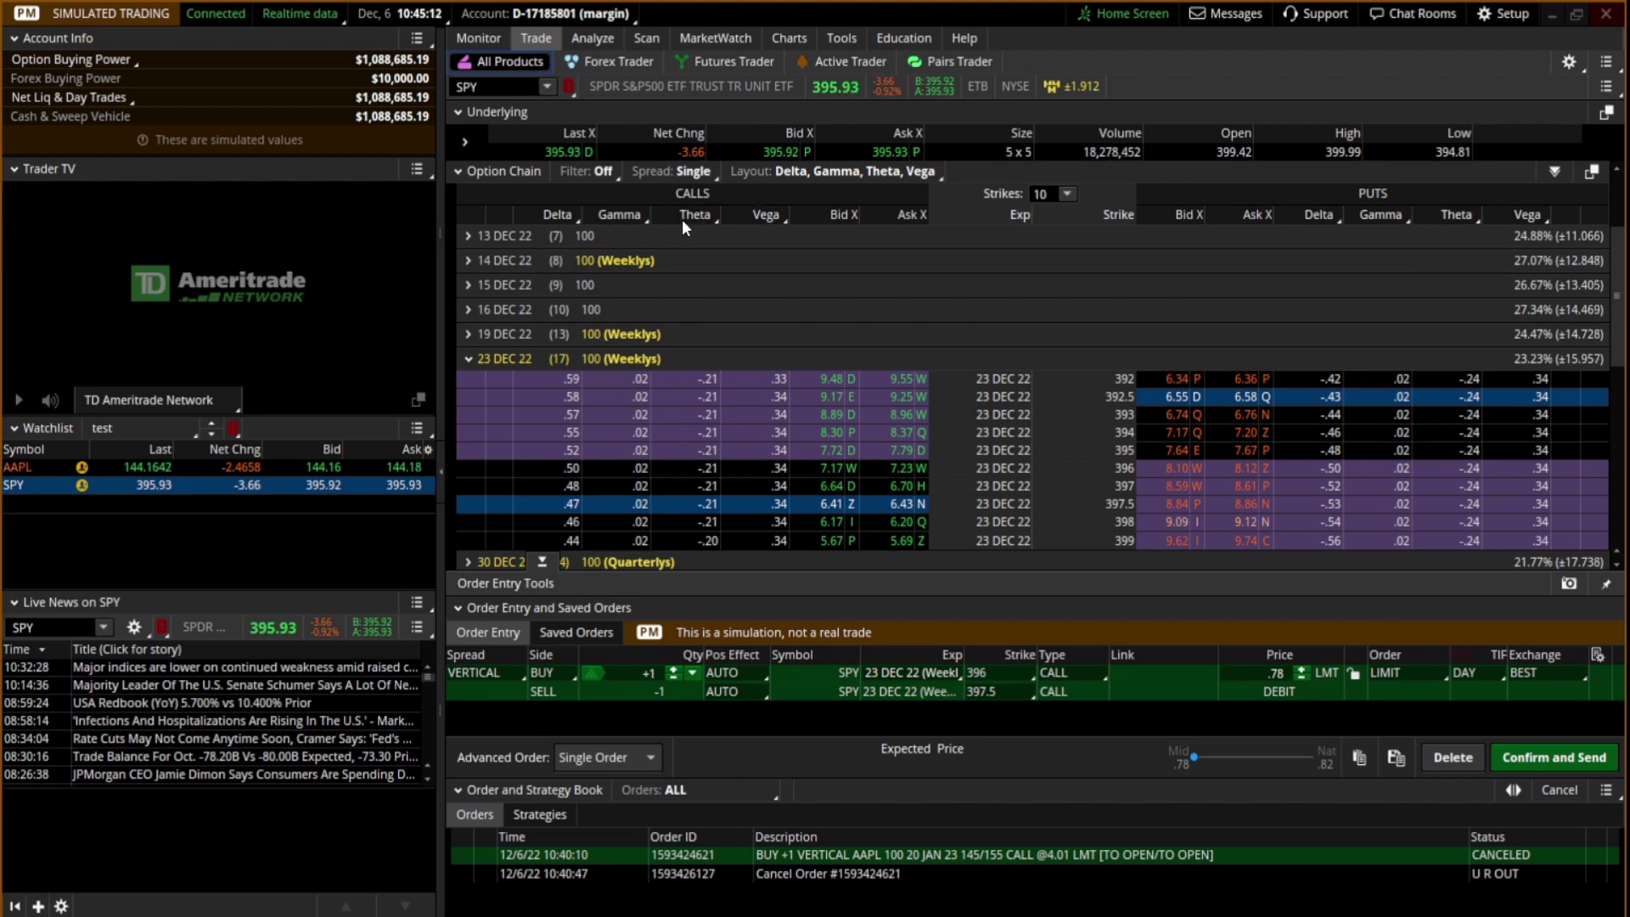
{"action": "left_click", "coordinate": [839, 173]}
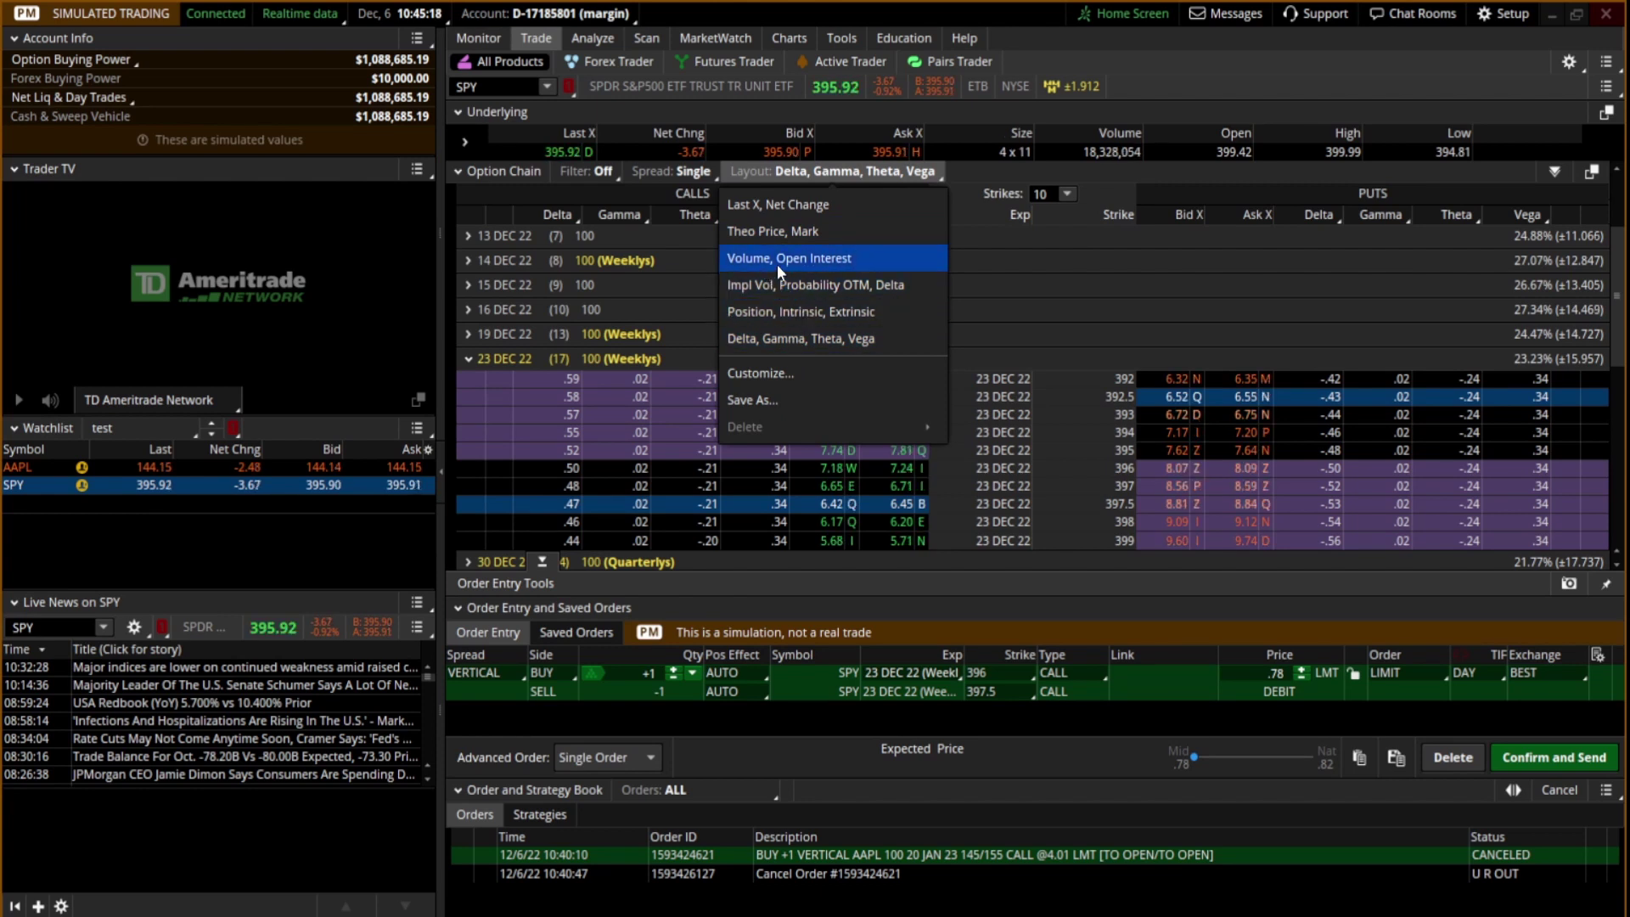
{"action": "left_click", "coordinate": [793, 283]}
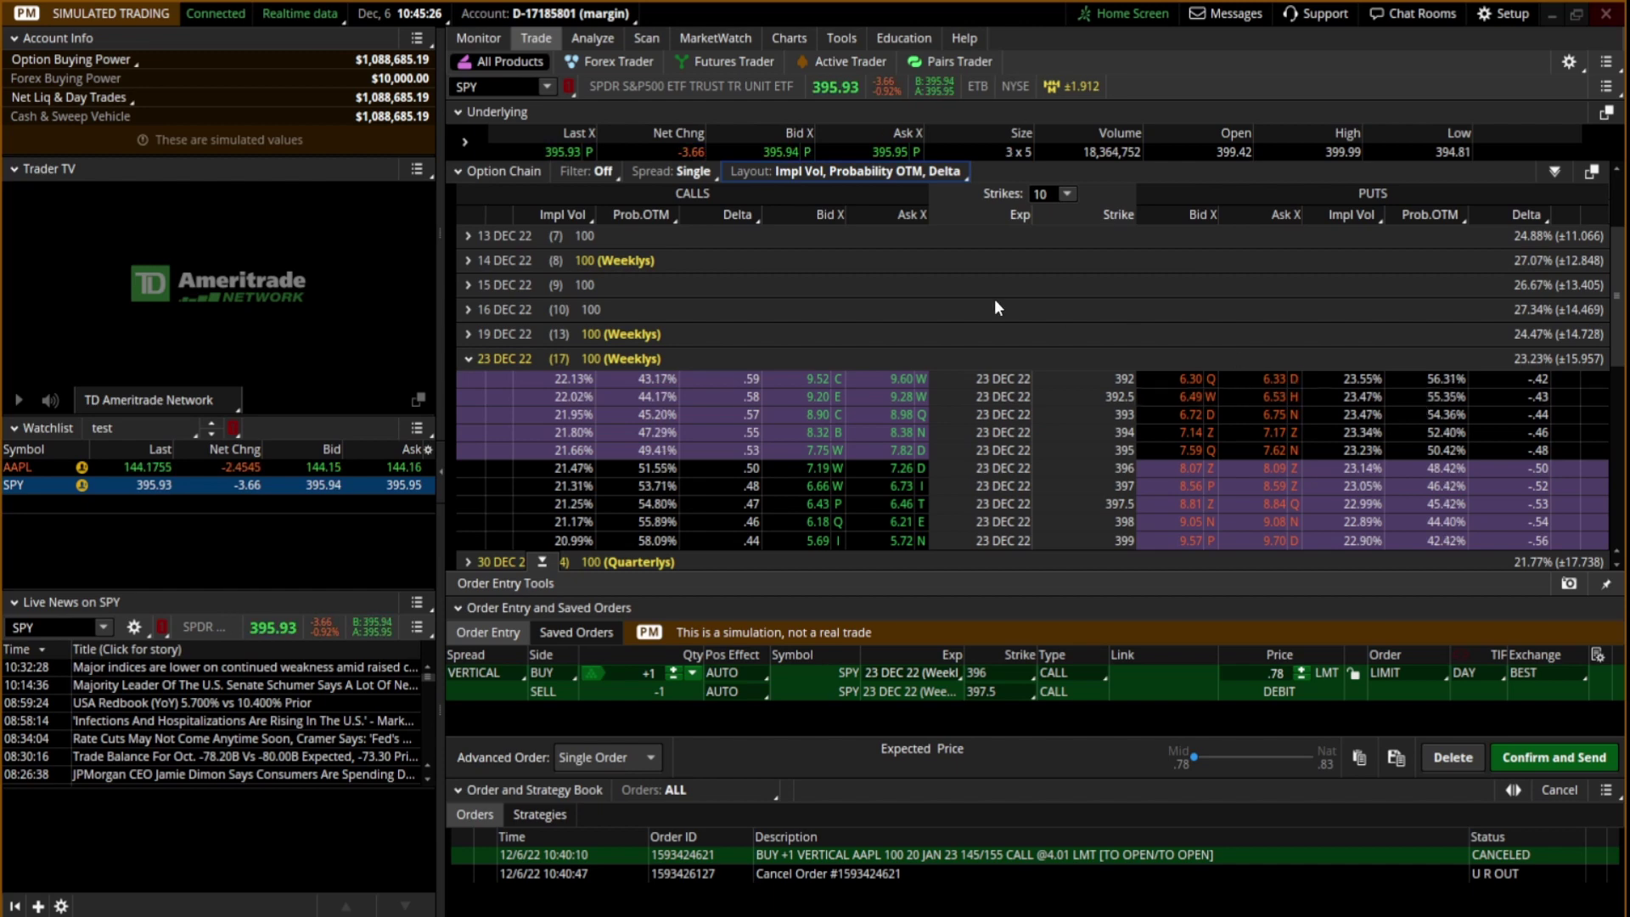
Step: Customize the option chain layout by adding the Return on Risk column to the current set
{"action": "left_click", "coordinate": [871, 174]}
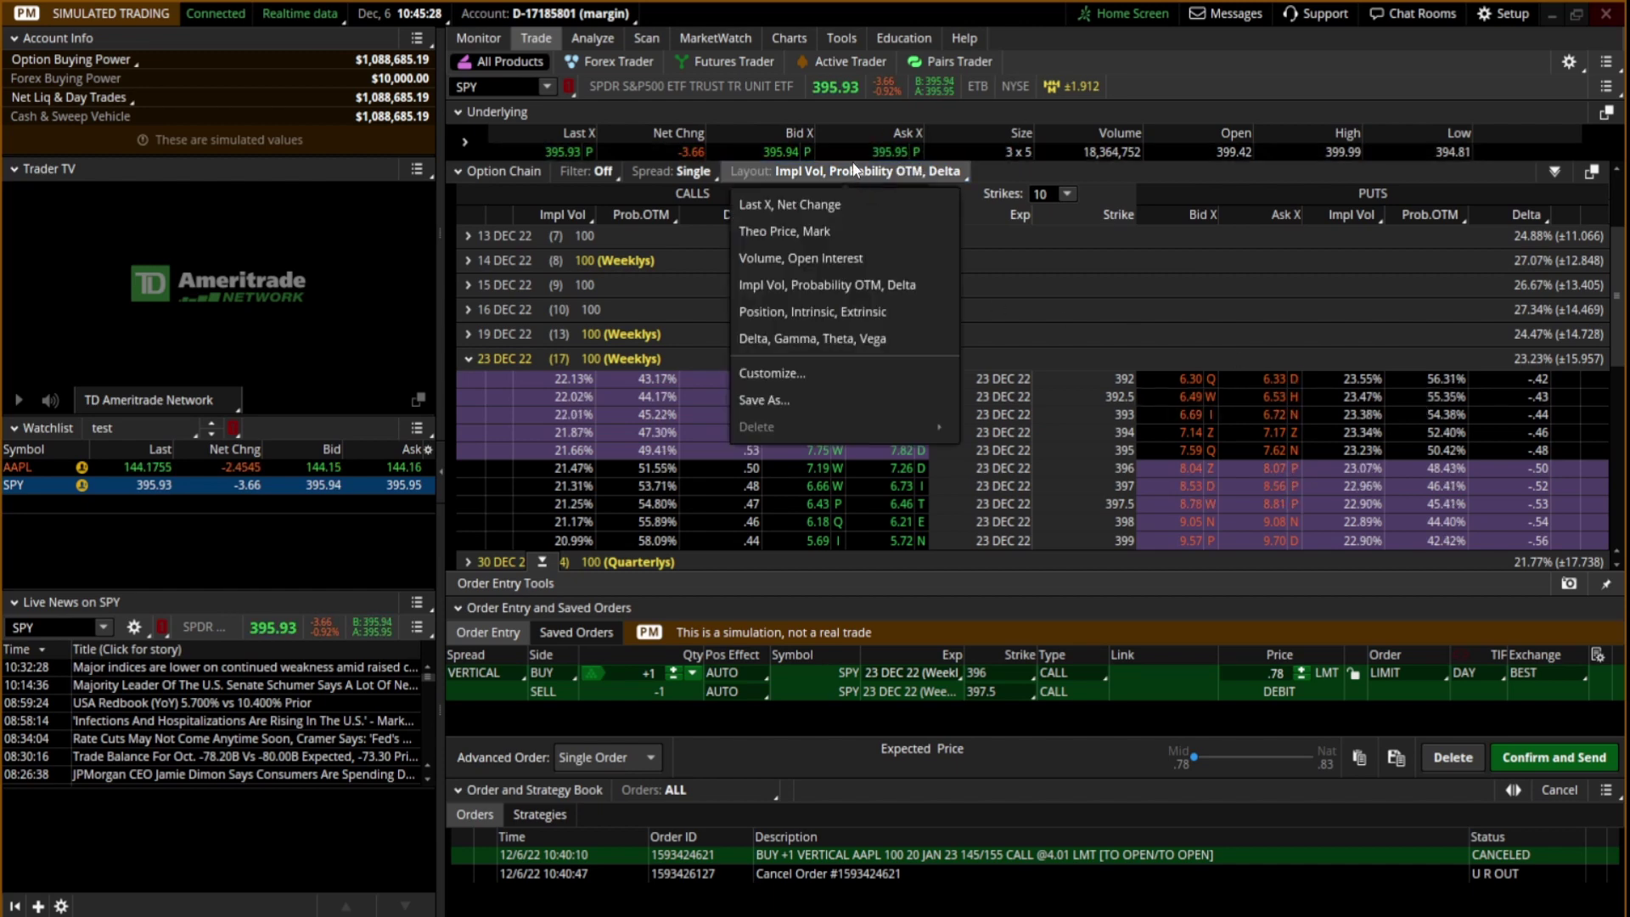
{"action": "left_click", "coordinate": [798, 374]}
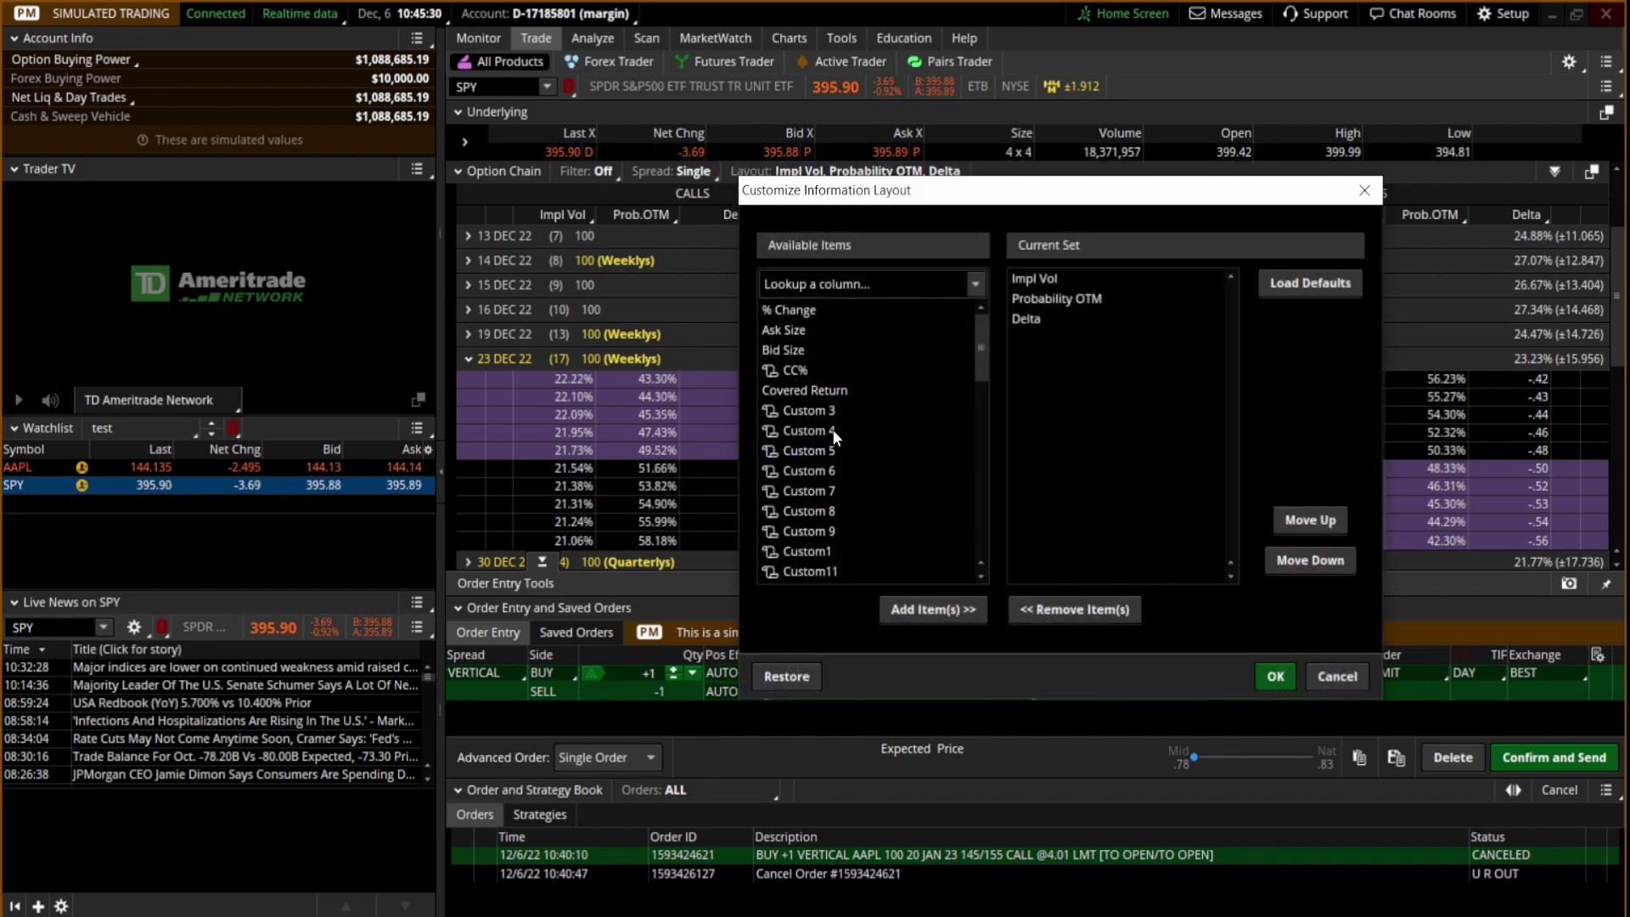
{"action": "scroll", "coordinate": [815, 430], "scroll_direction": "down", "scroll_amount": 1}
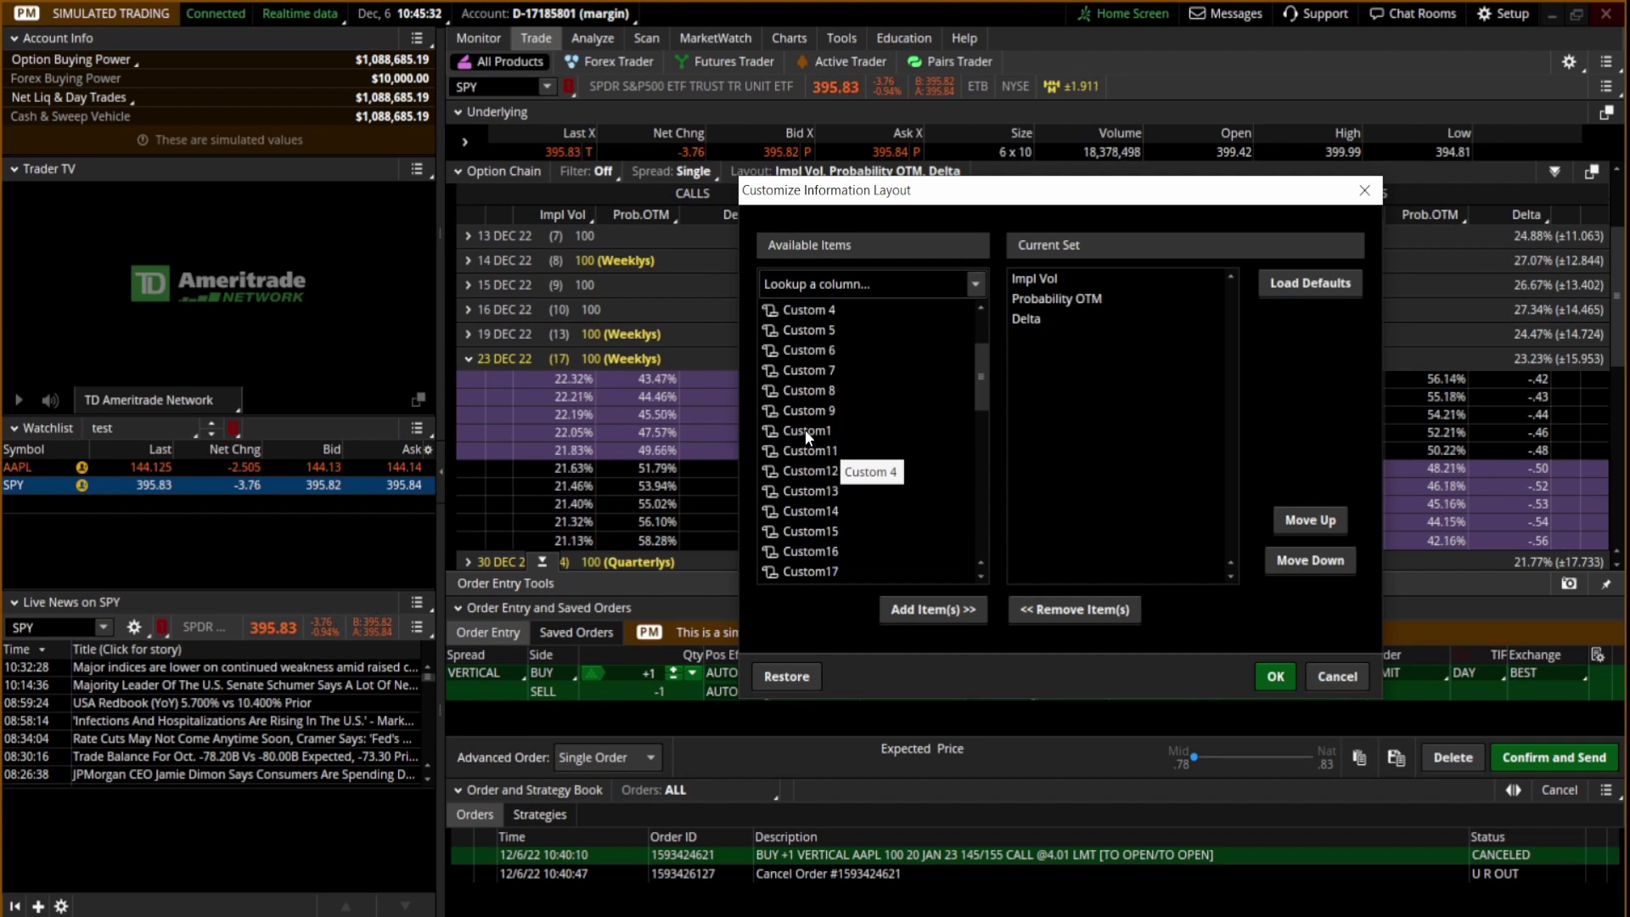
{"action": "scroll", "coordinate": [803, 424], "scroll_direction": "up", "scroll_amount": 1}
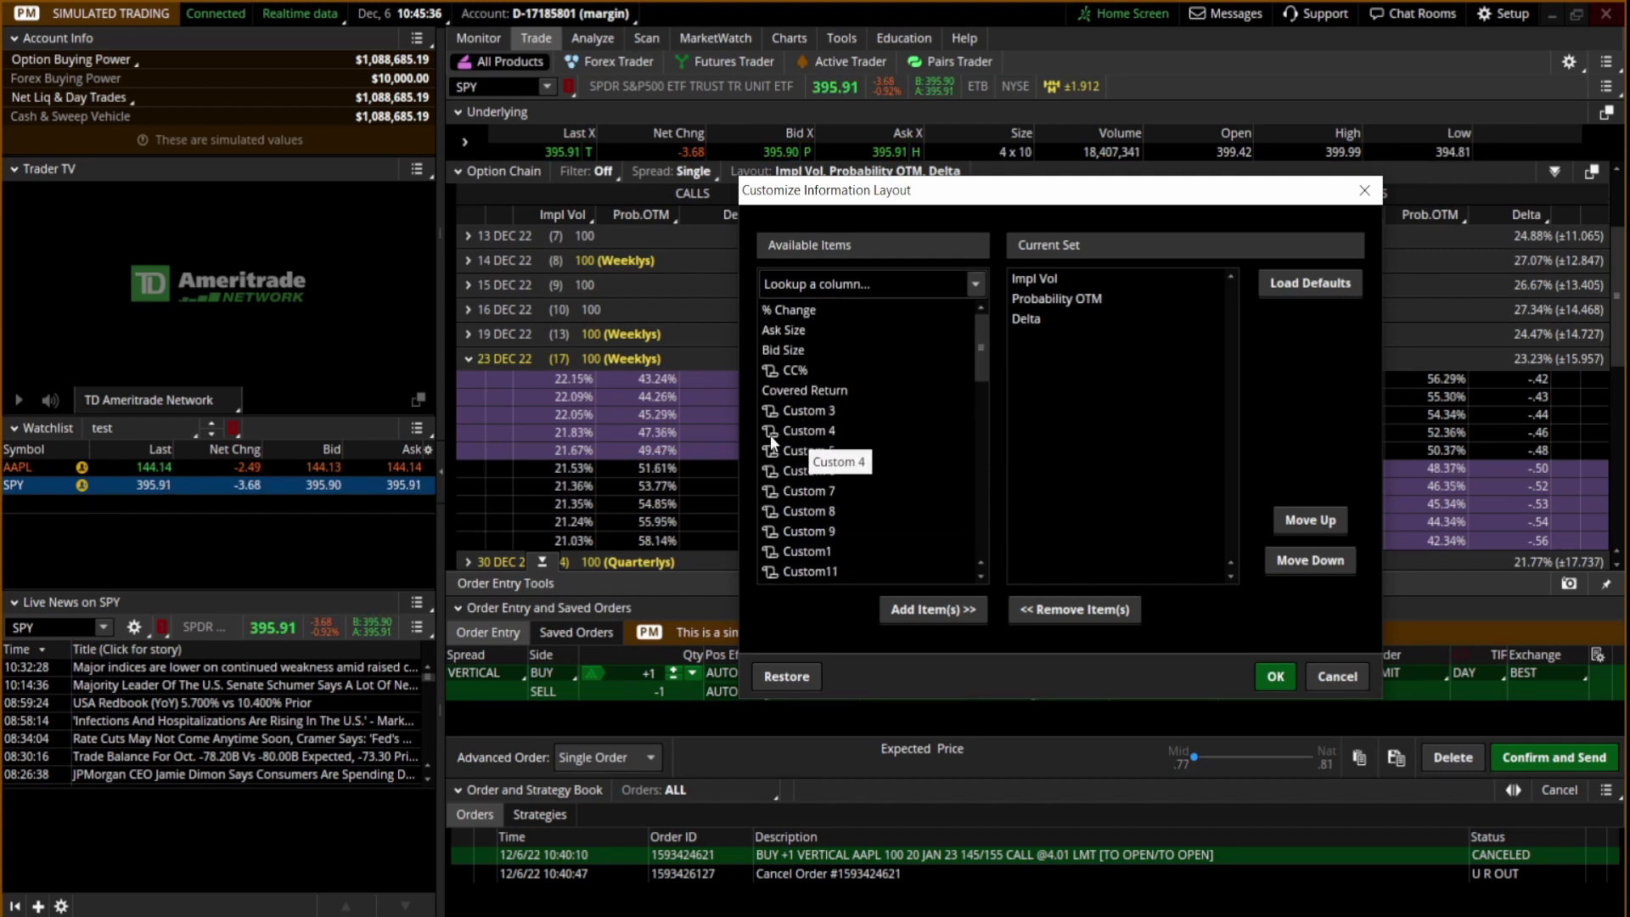
{"action": "scroll", "coordinate": [817, 477], "scroll_direction": "down", "scroll_amount": 4}
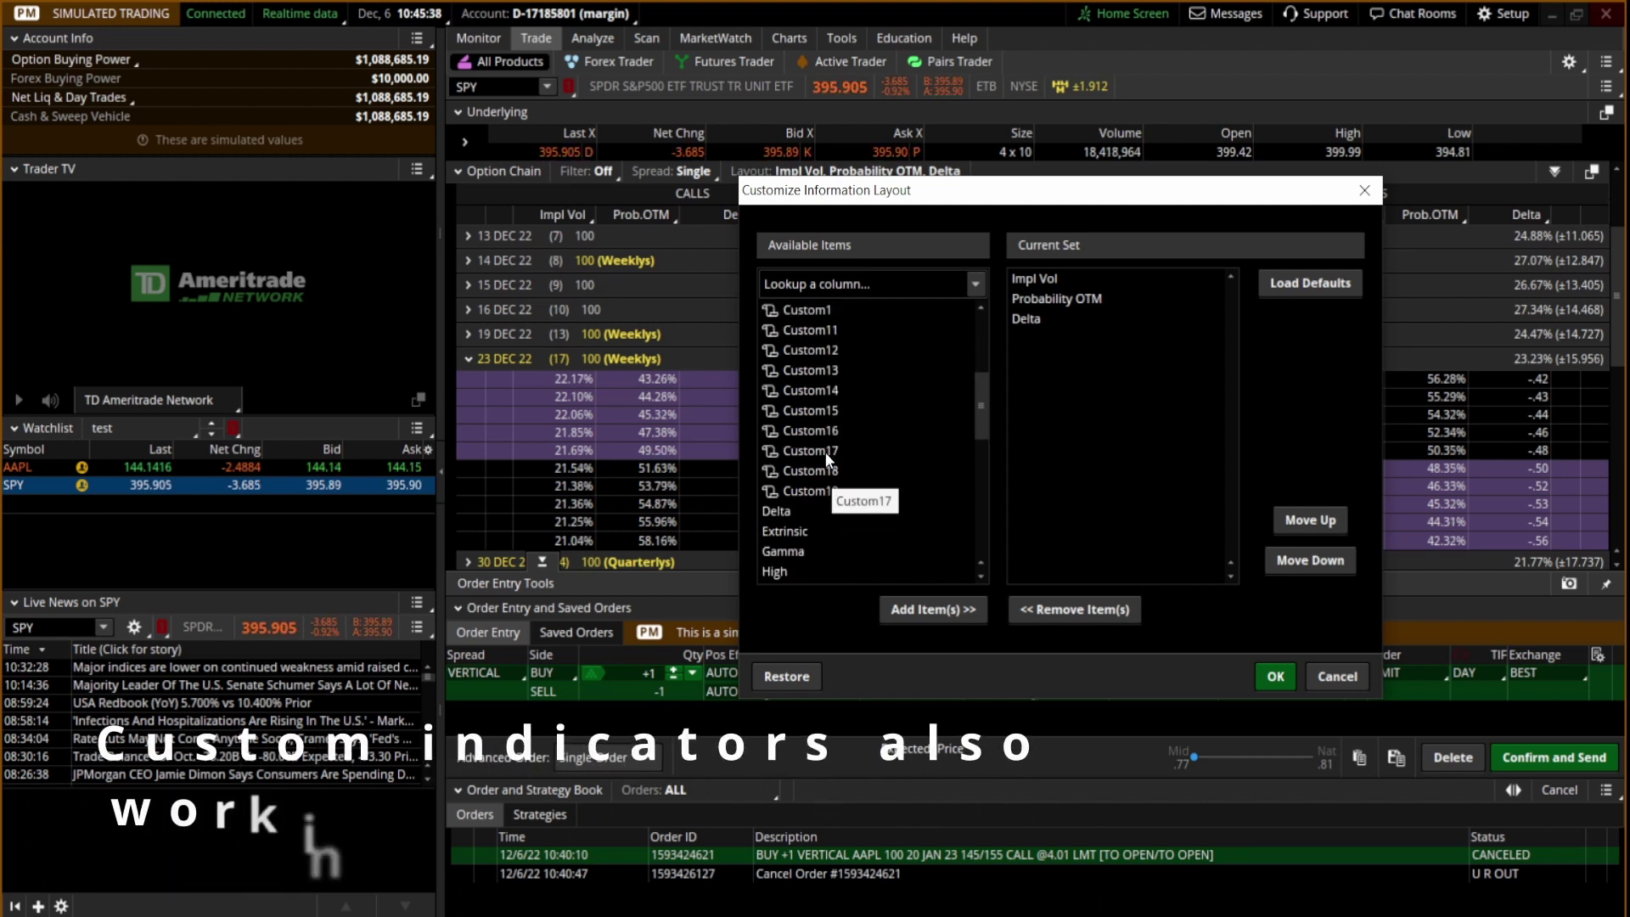
{"action": "scroll", "coordinate": [824, 462], "scroll_direction": "down", "scroll_amount": 8}
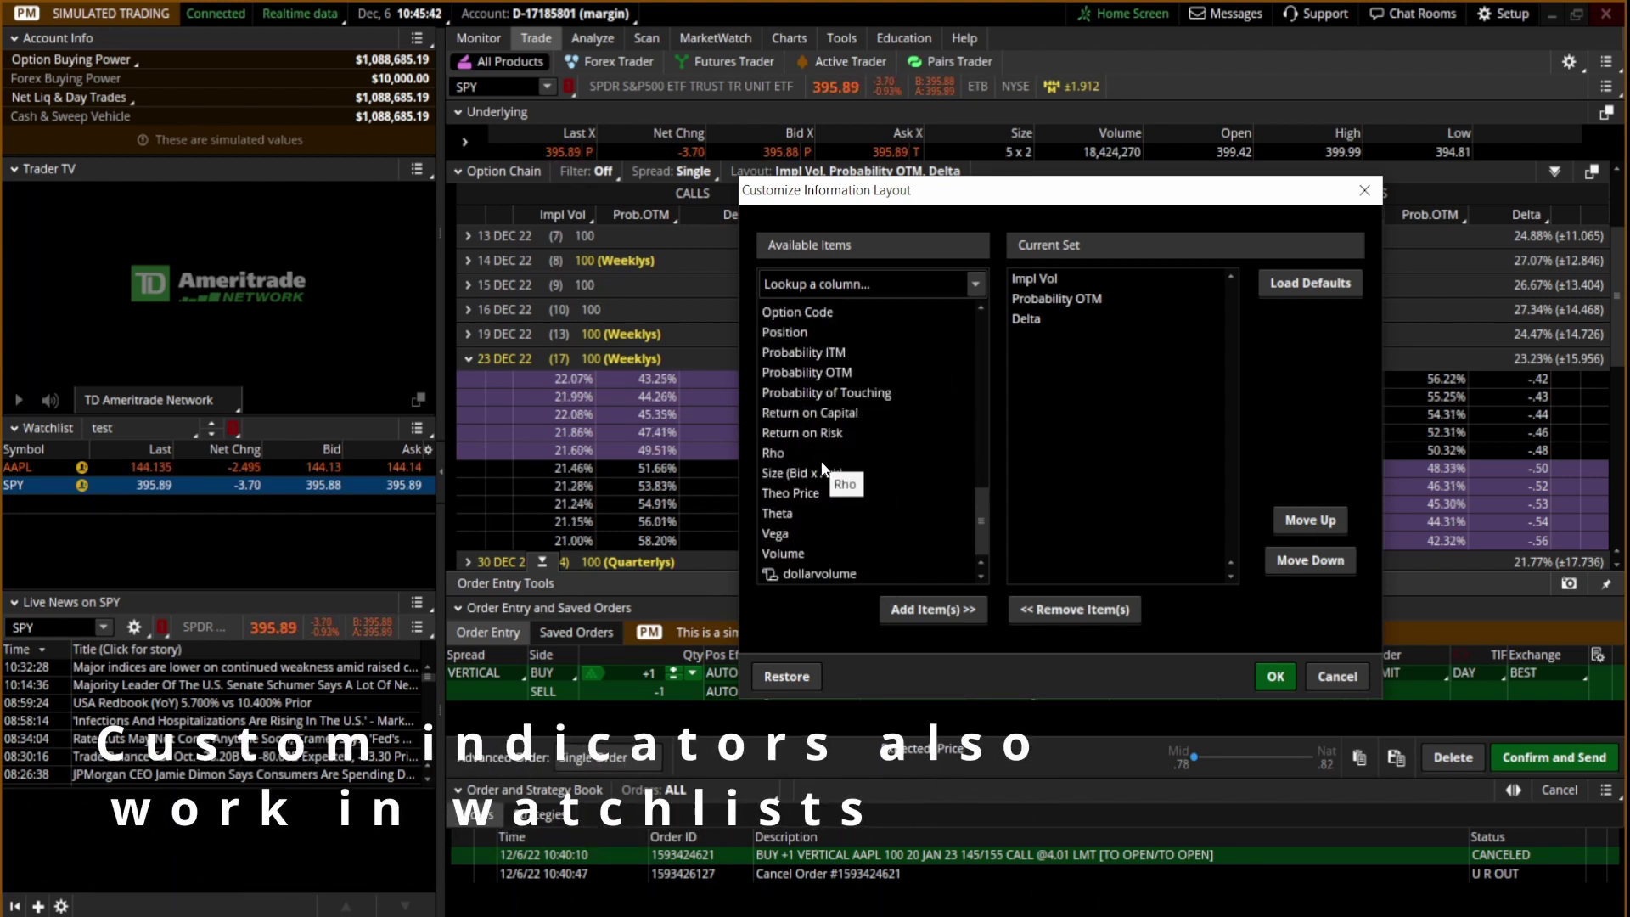
{"action": "scroll", "coordinate": [847, 438], "scroll_direction": "up", "scroll_amount": 1}
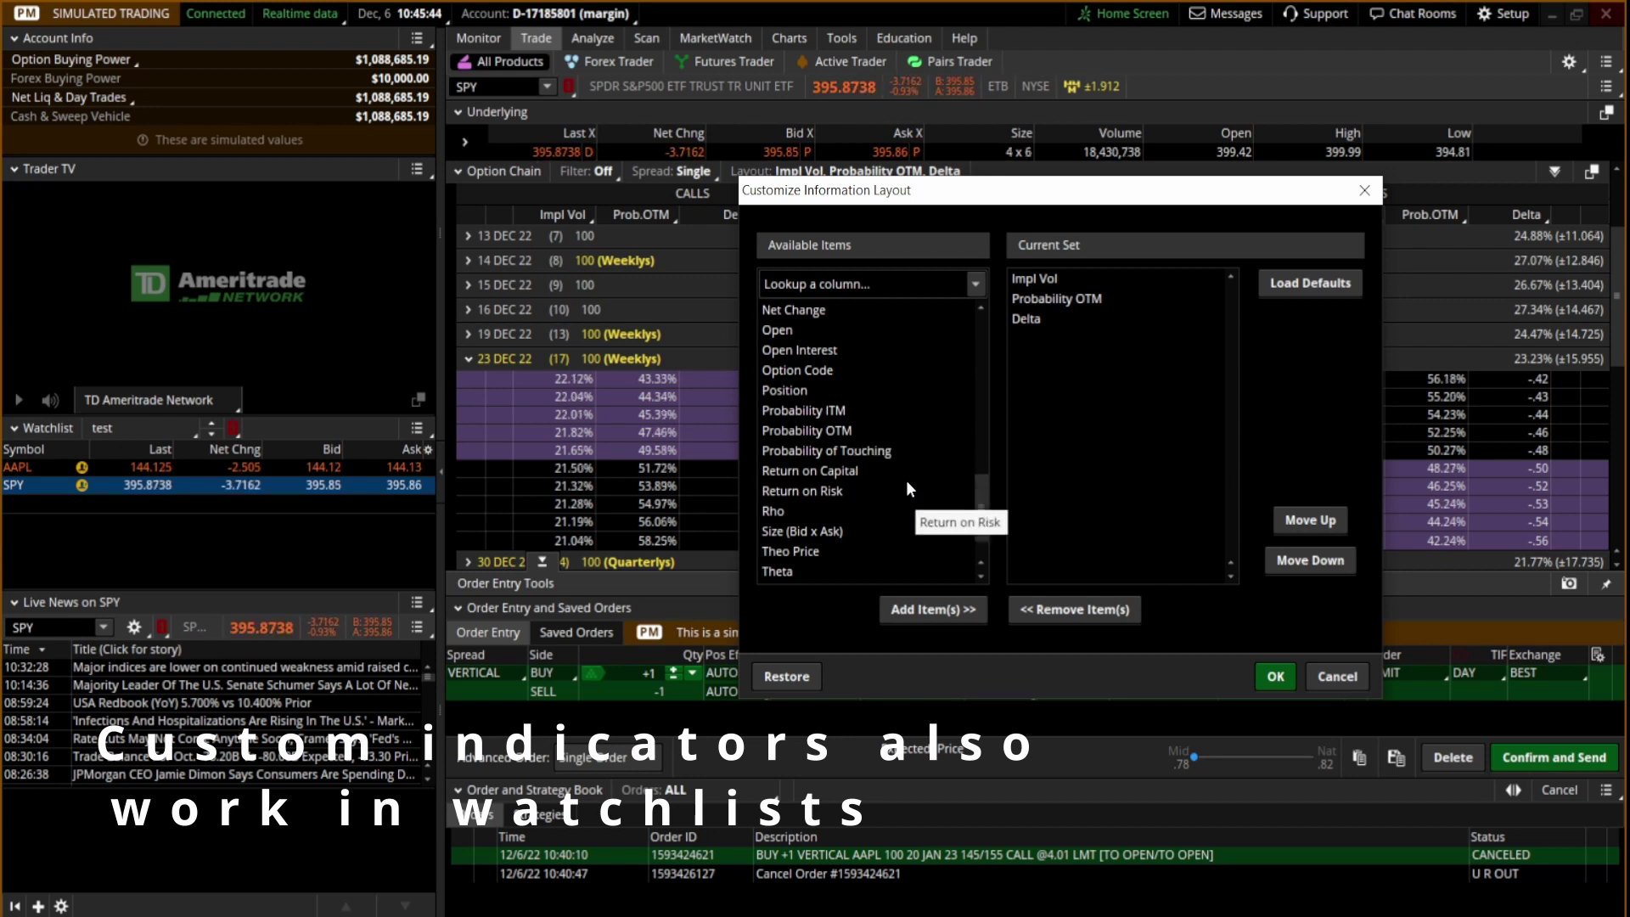
{"action": "double_click", "coordinate": [810, 486]}
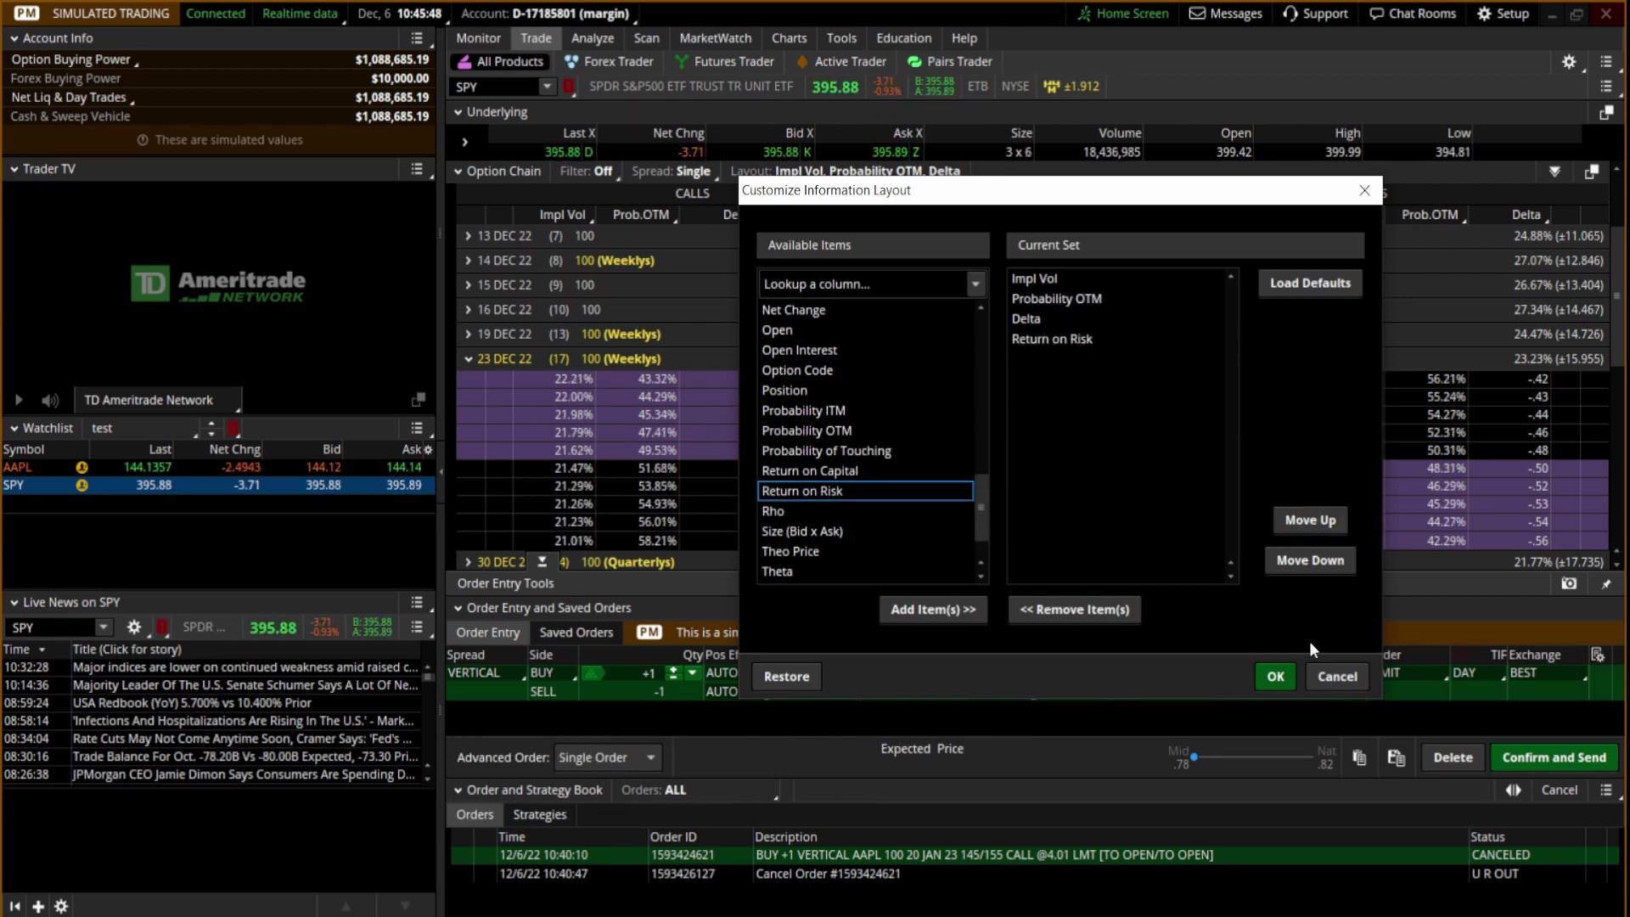
{"action": "left_click", "coordinate": [1276, 671]}
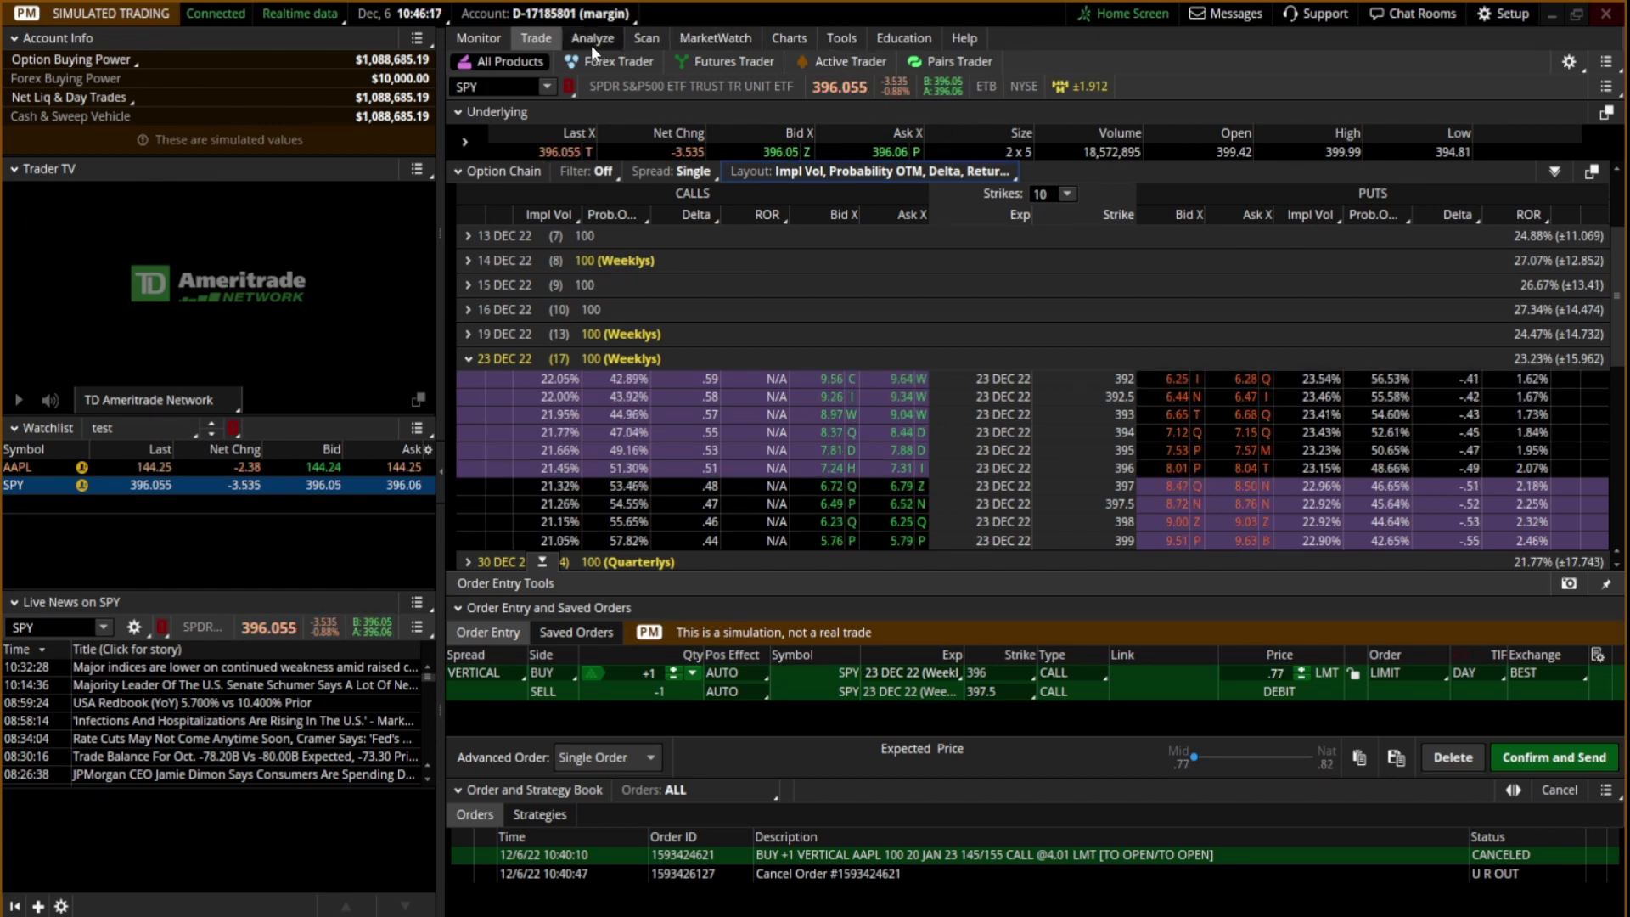
Step: Examine the SPY call vertical's Risk Profile up close around its strikes, with prices from about 392 to 403 in view
{"action": "left_click", "coordinate": [586, 39]}
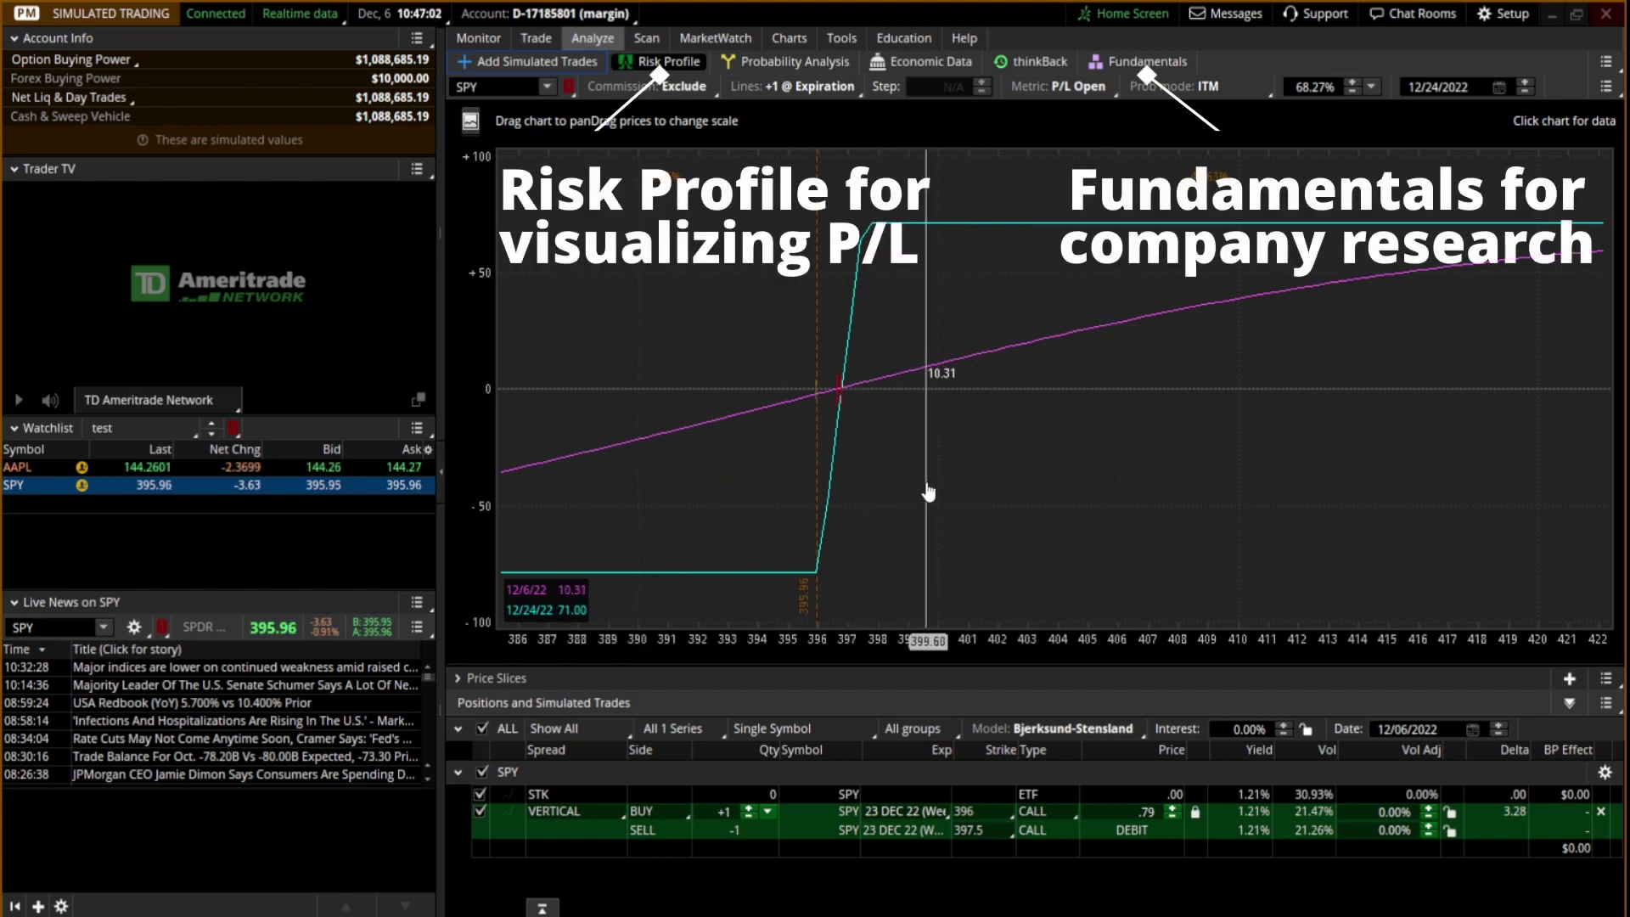
{"action": "left_click_drag", "start_coordinate": [927, 493], "coordinate": [1103, 473]}
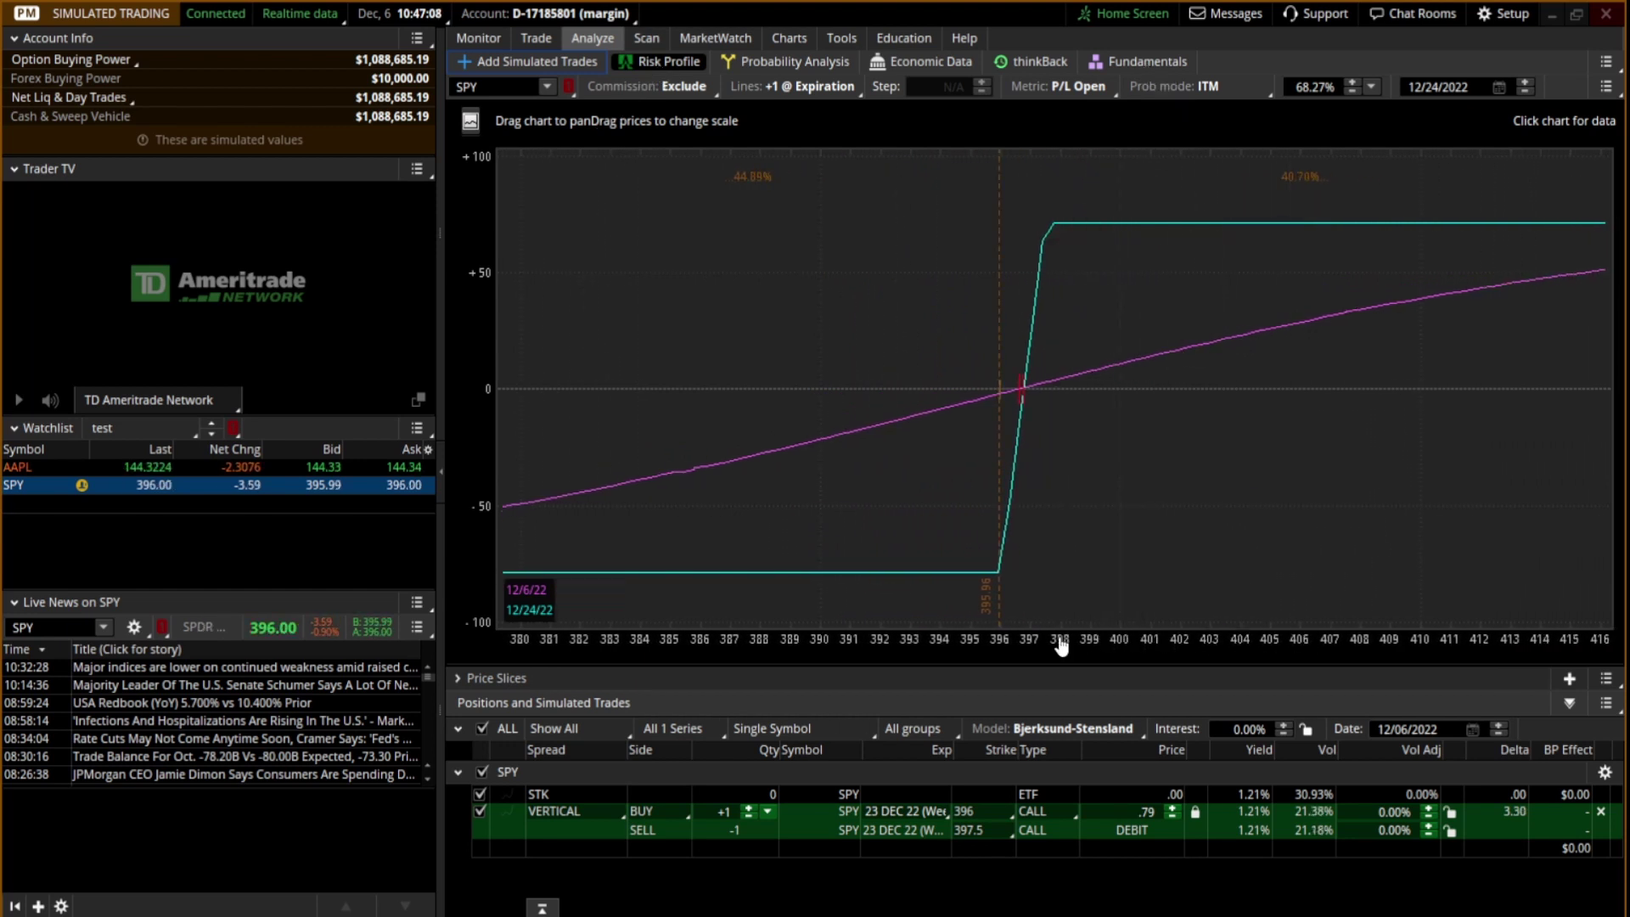
{"action": "left_click_drag", "start_coordinate": [1059, 642], "coordinate": [1500, 642]}
{"action": "left_click_drag", "start_coordinate": [1337, 490], "coordinate": [849, 505]}
{"action": "left_click_drag", "start_coordinate": [978, 650], "coordinate": [1199, 643]}
{"action": "left_click_drag", "start_coordinate": [1199, 528], "coordinate": [883, 458]}
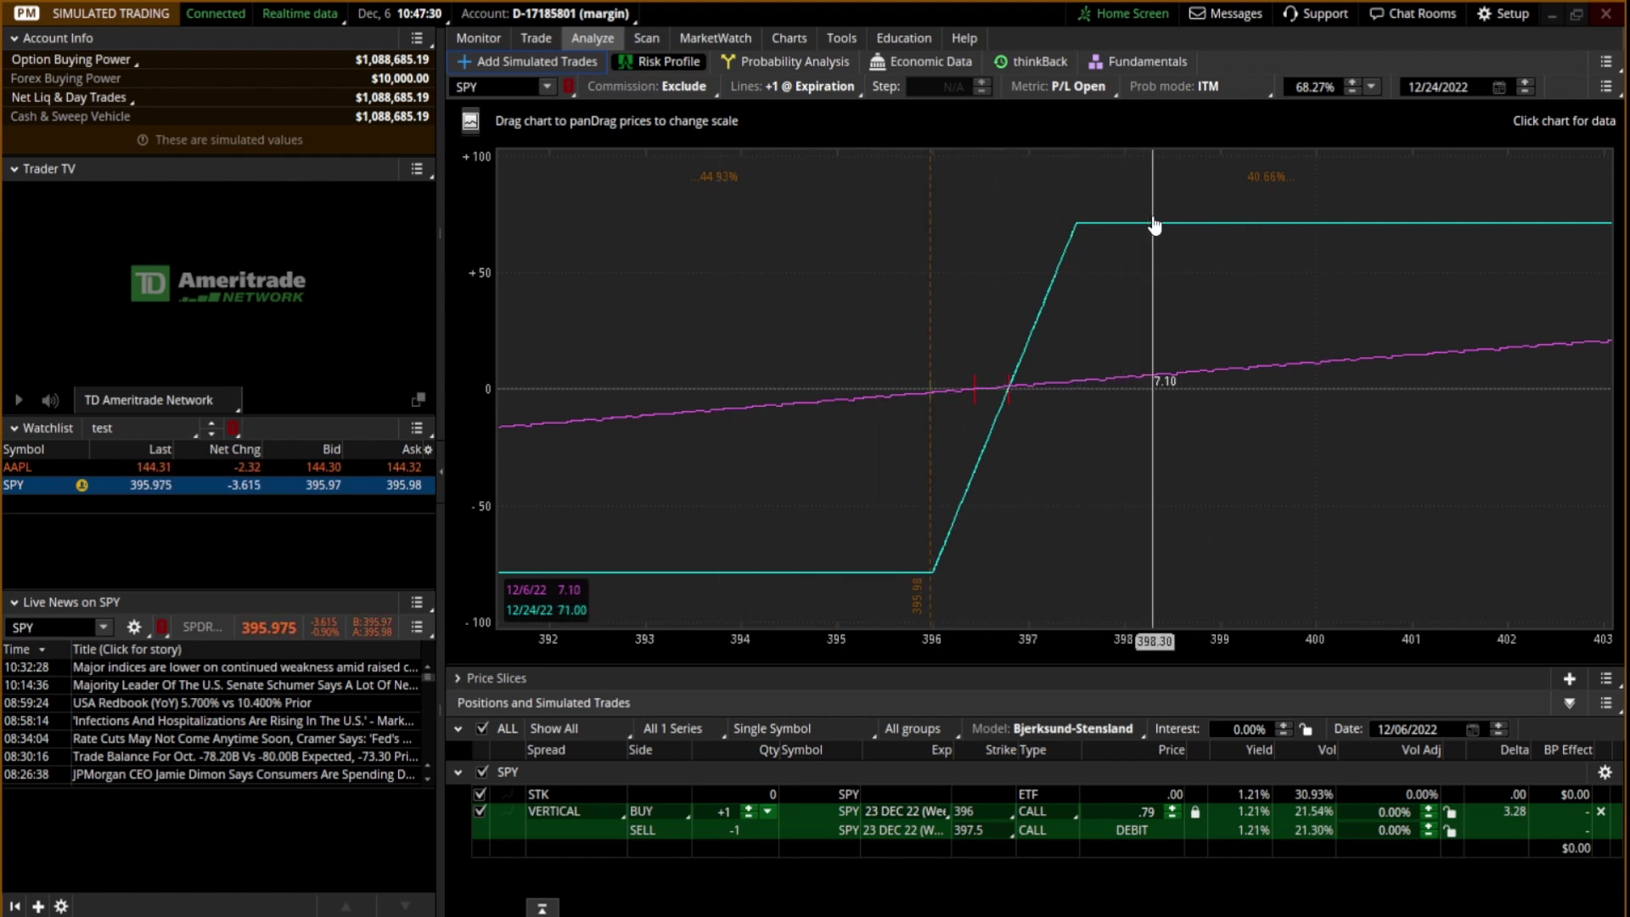
Step: Set the Risk Profile lines to +4 @ Day Step with a step of 4 days
{"action": "left_click", "coordinate": [832, 89]}
{"action": "mouse_move", "coordinate": [792, 175]}
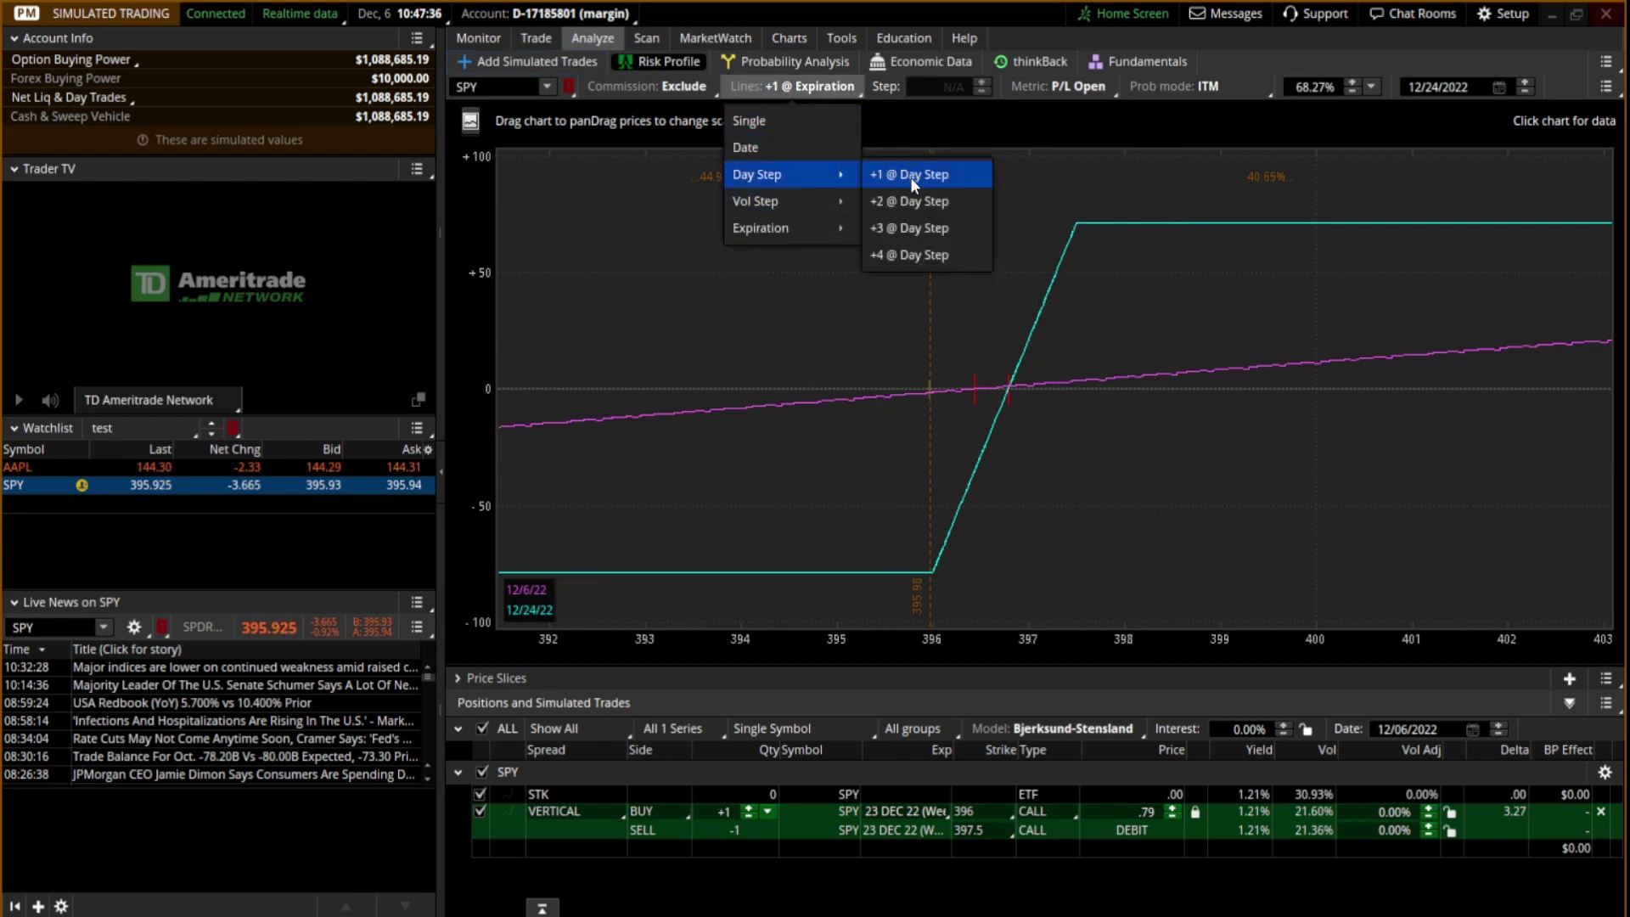
{"action": "left_click", "coordinate": [920, 254]}
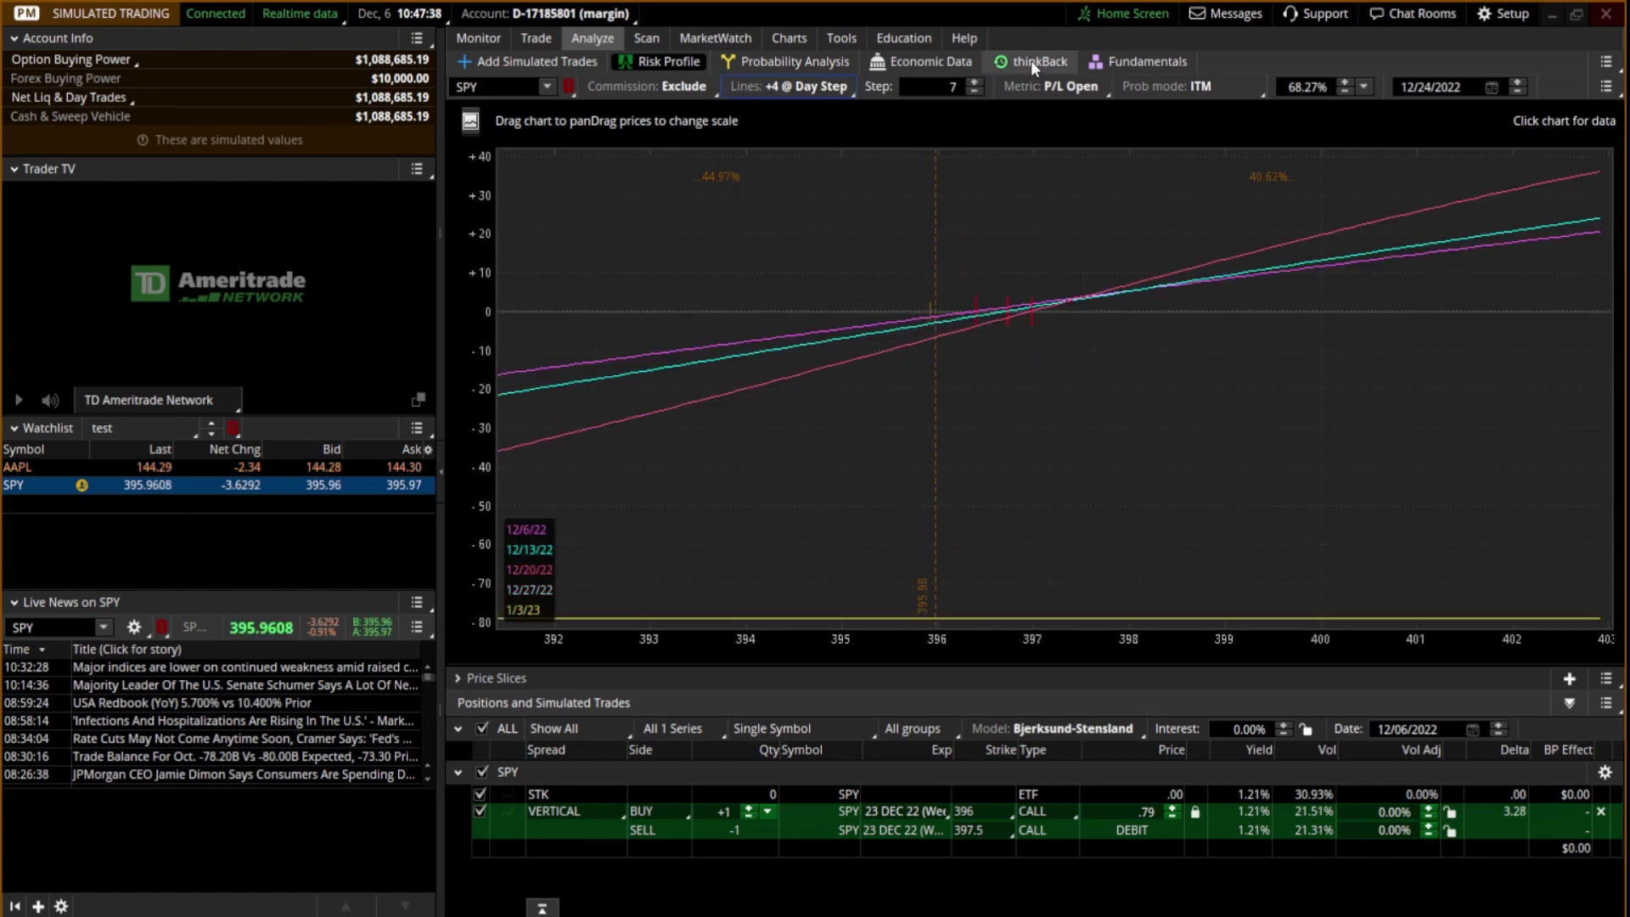
{"action": "left_click", "coordinate": [976, 90]}
{"action": "left_click", "coordinate": [975, 90]}
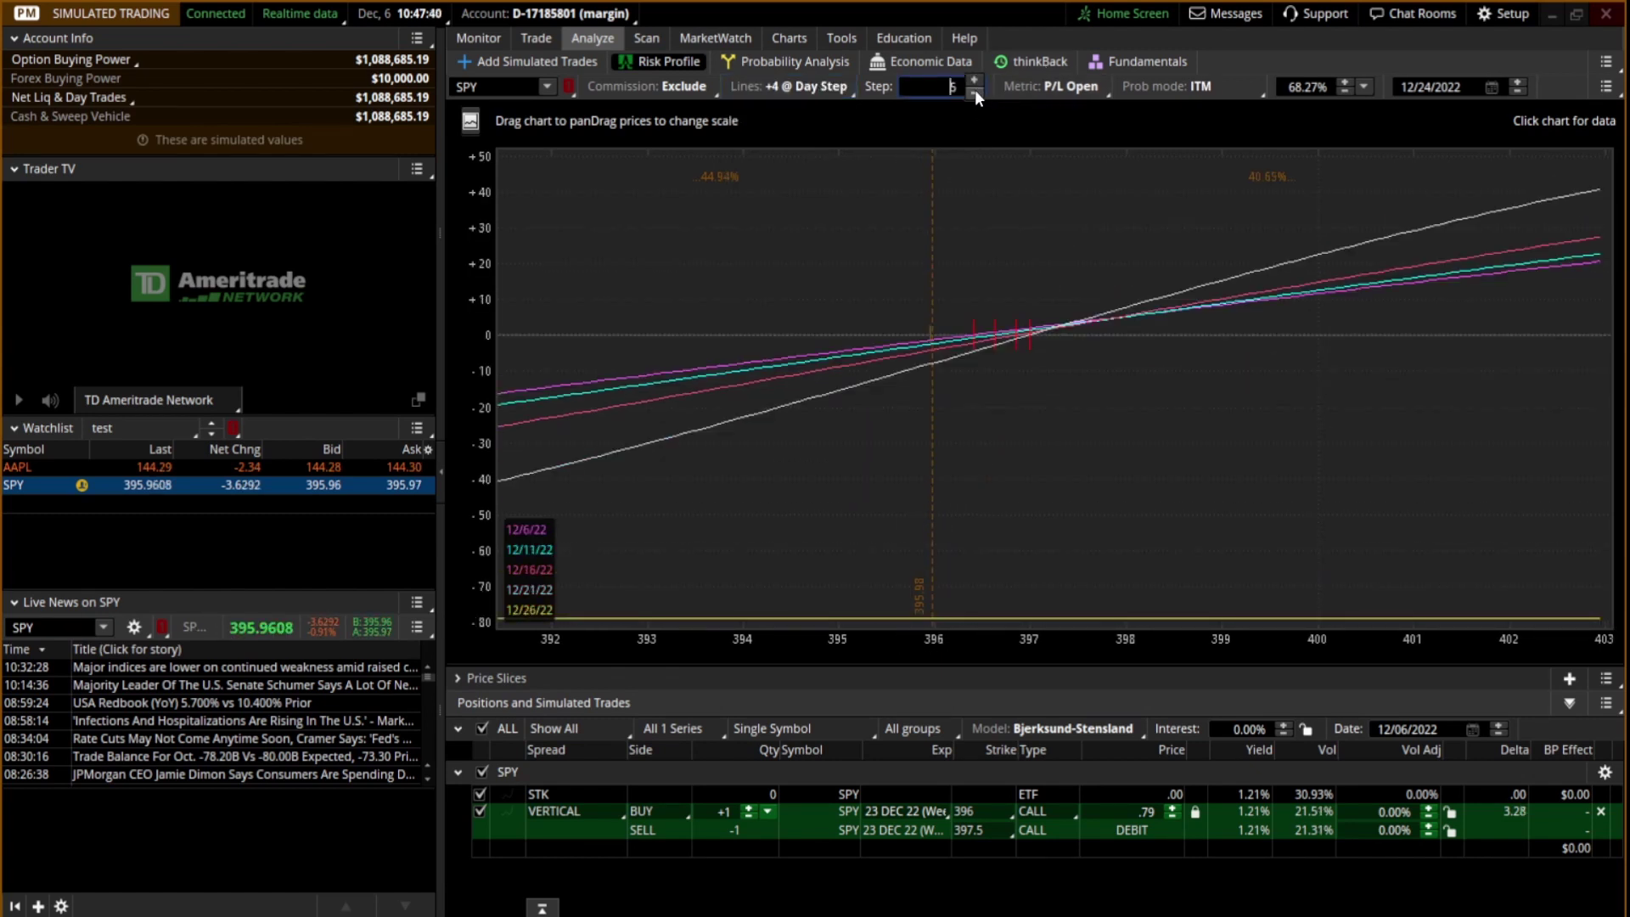
{"action": "left_click", "coordinate": [975, 90]}
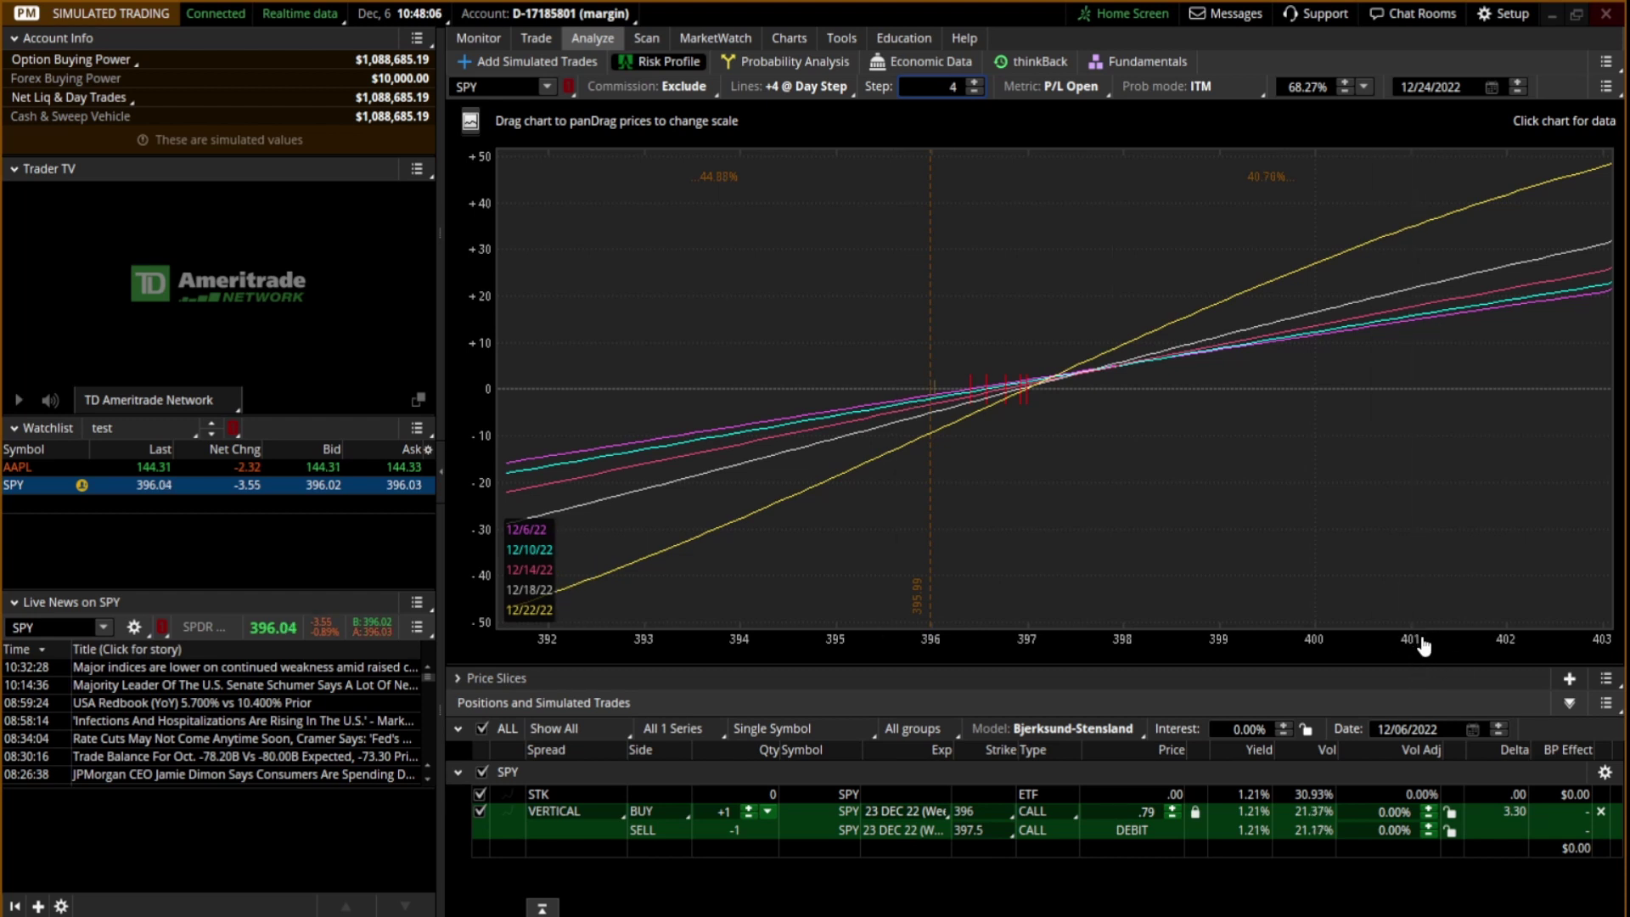
Step: Examine the day-step profit curves over a wider price range of about 373 to 421
{"action": "left_click_drag", "start_coordinate": [1424, 645], "coordinate": [820, 648]}
{"action": "left_click_drag", "start_coordinate": [673, 484], "coordinate": [1030, 485]}
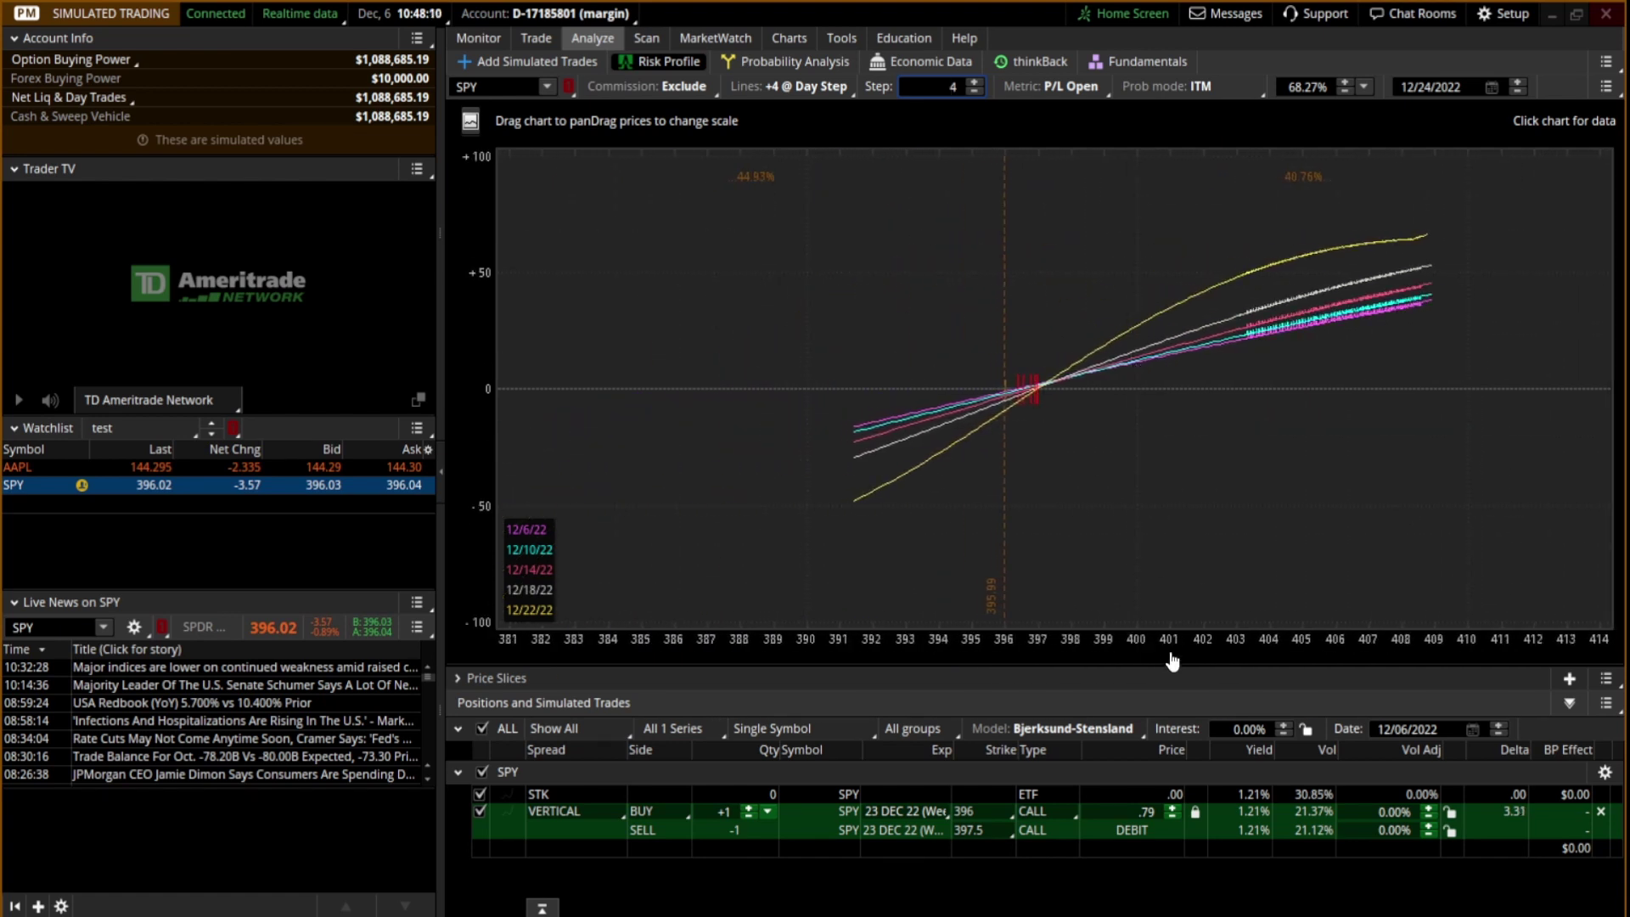
{"action": "left_click_drag", "start_coordinate": [1242, 650], "coordinate": [910, 648]}
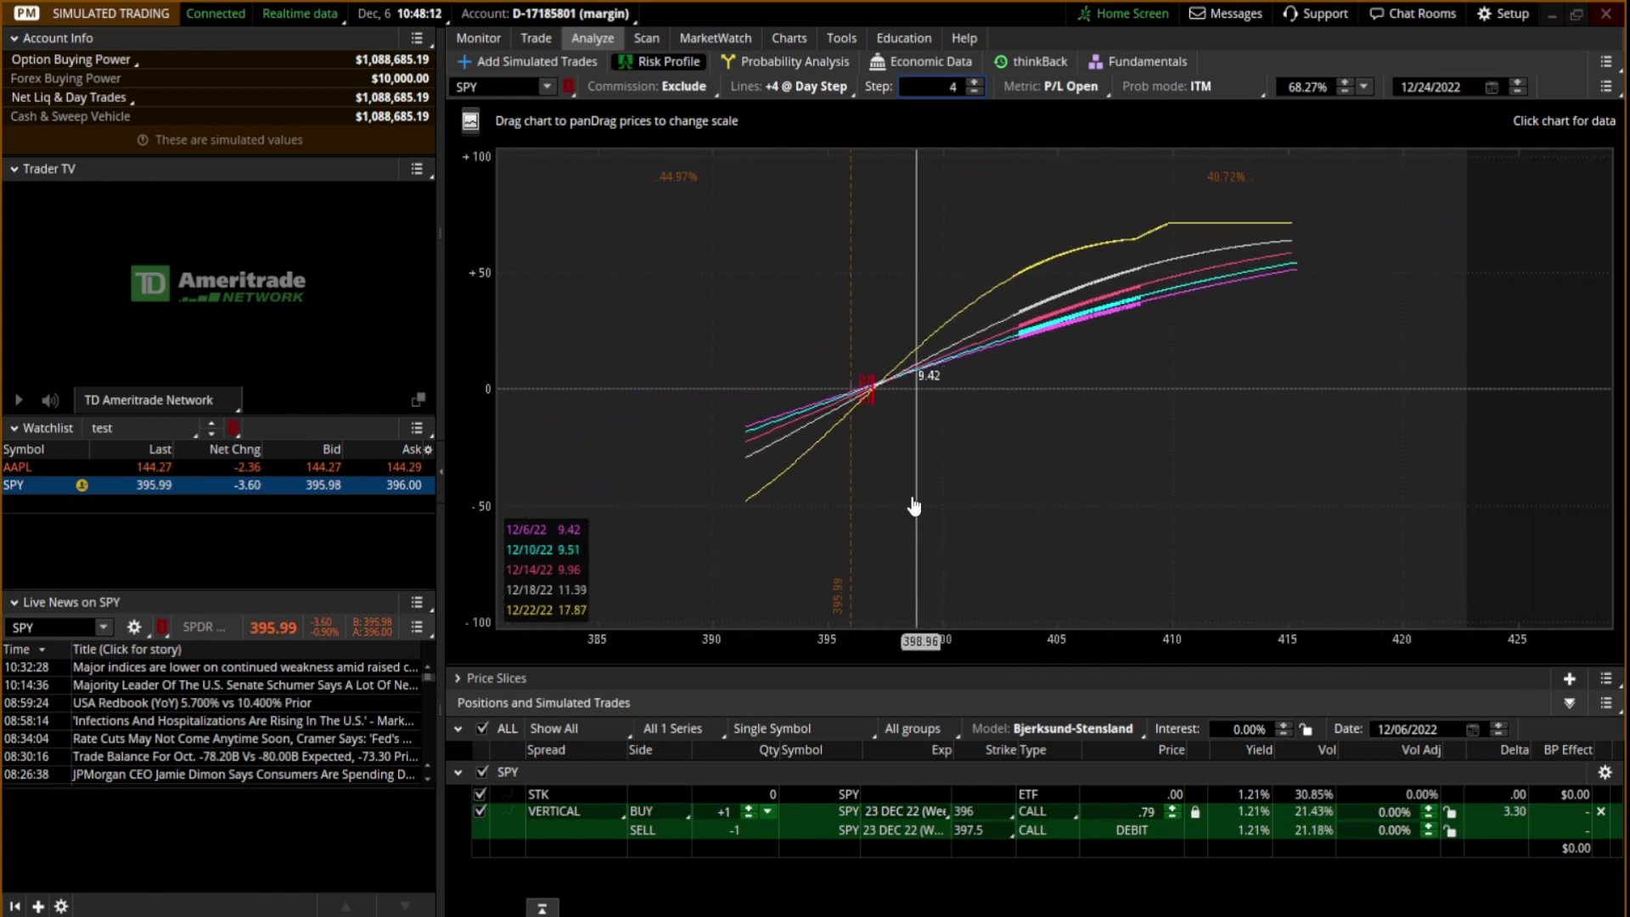
{"action": "left_click_drag", "start_coordinate": [1035, 497], "coordinate": [1099, 484]}
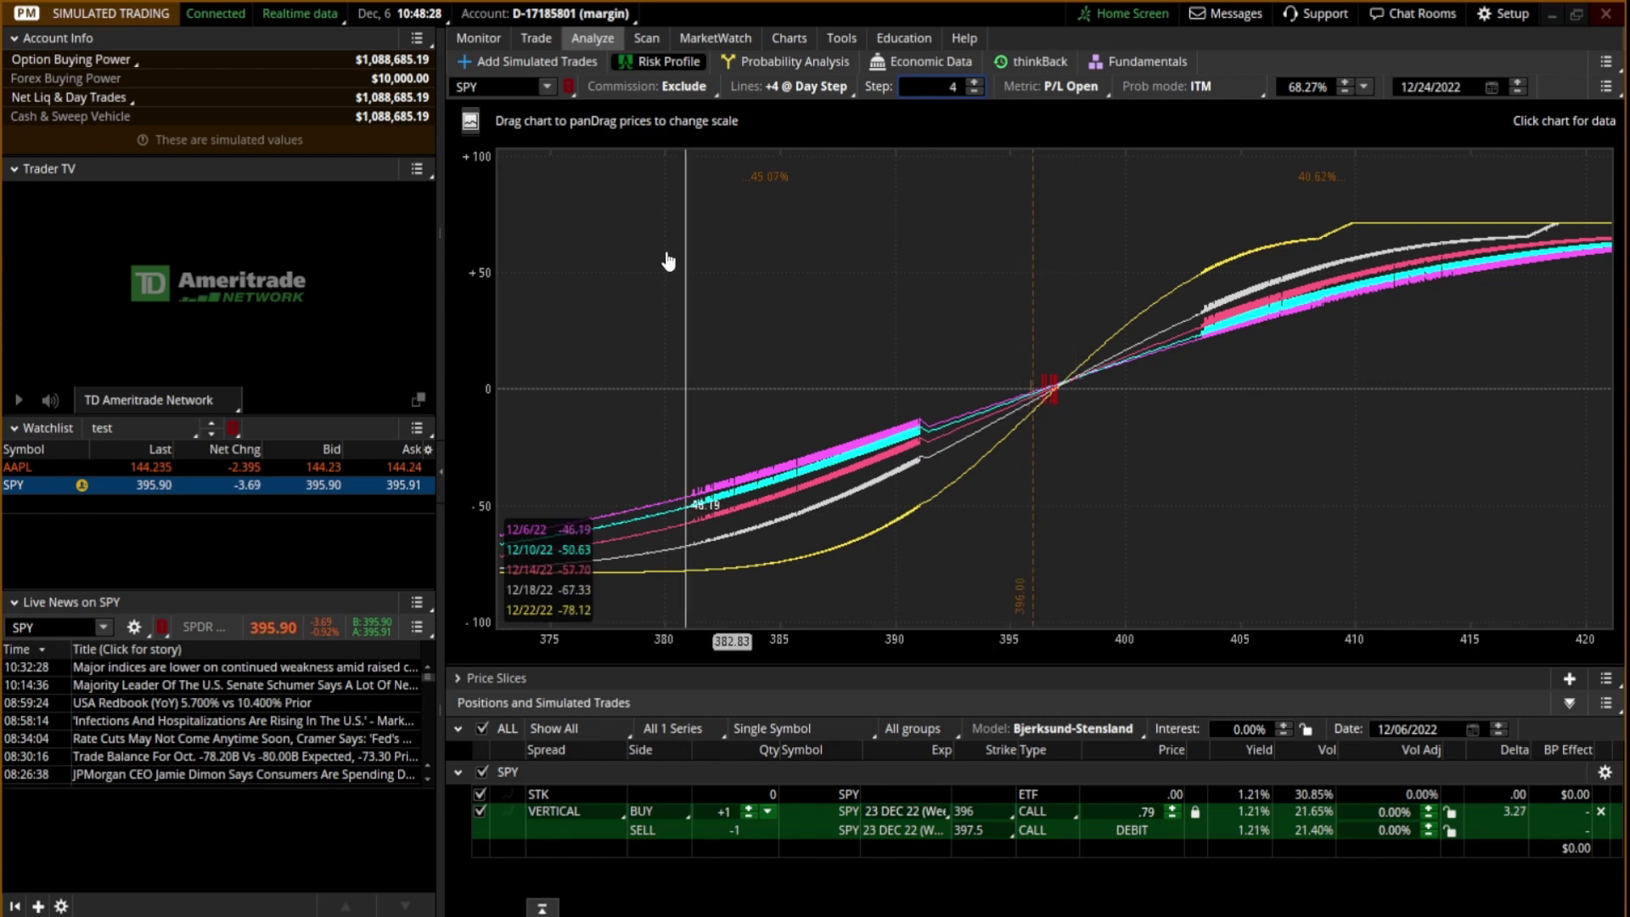
Step: Build a 23 DEC 22 SPY put vertical, buying the 395 put and selling the 393 put, and analyze it in the Risk Profile
{"action": "left_click", "coordinate": [537, 41]}
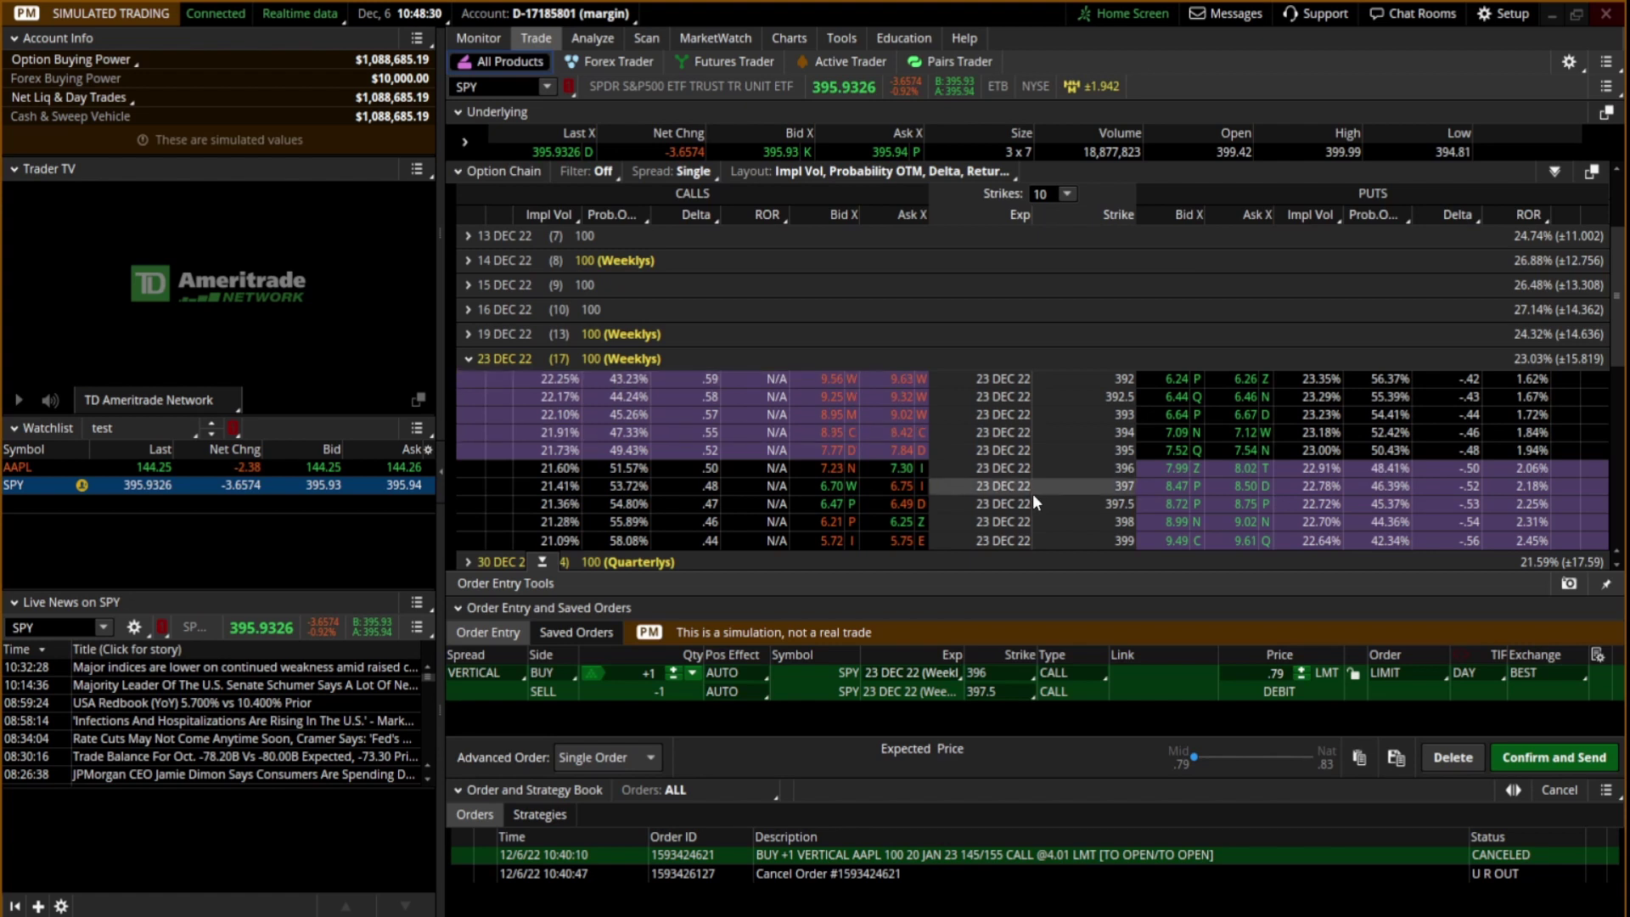
{"action": "left_click", "coordinate": [1242, 453]}
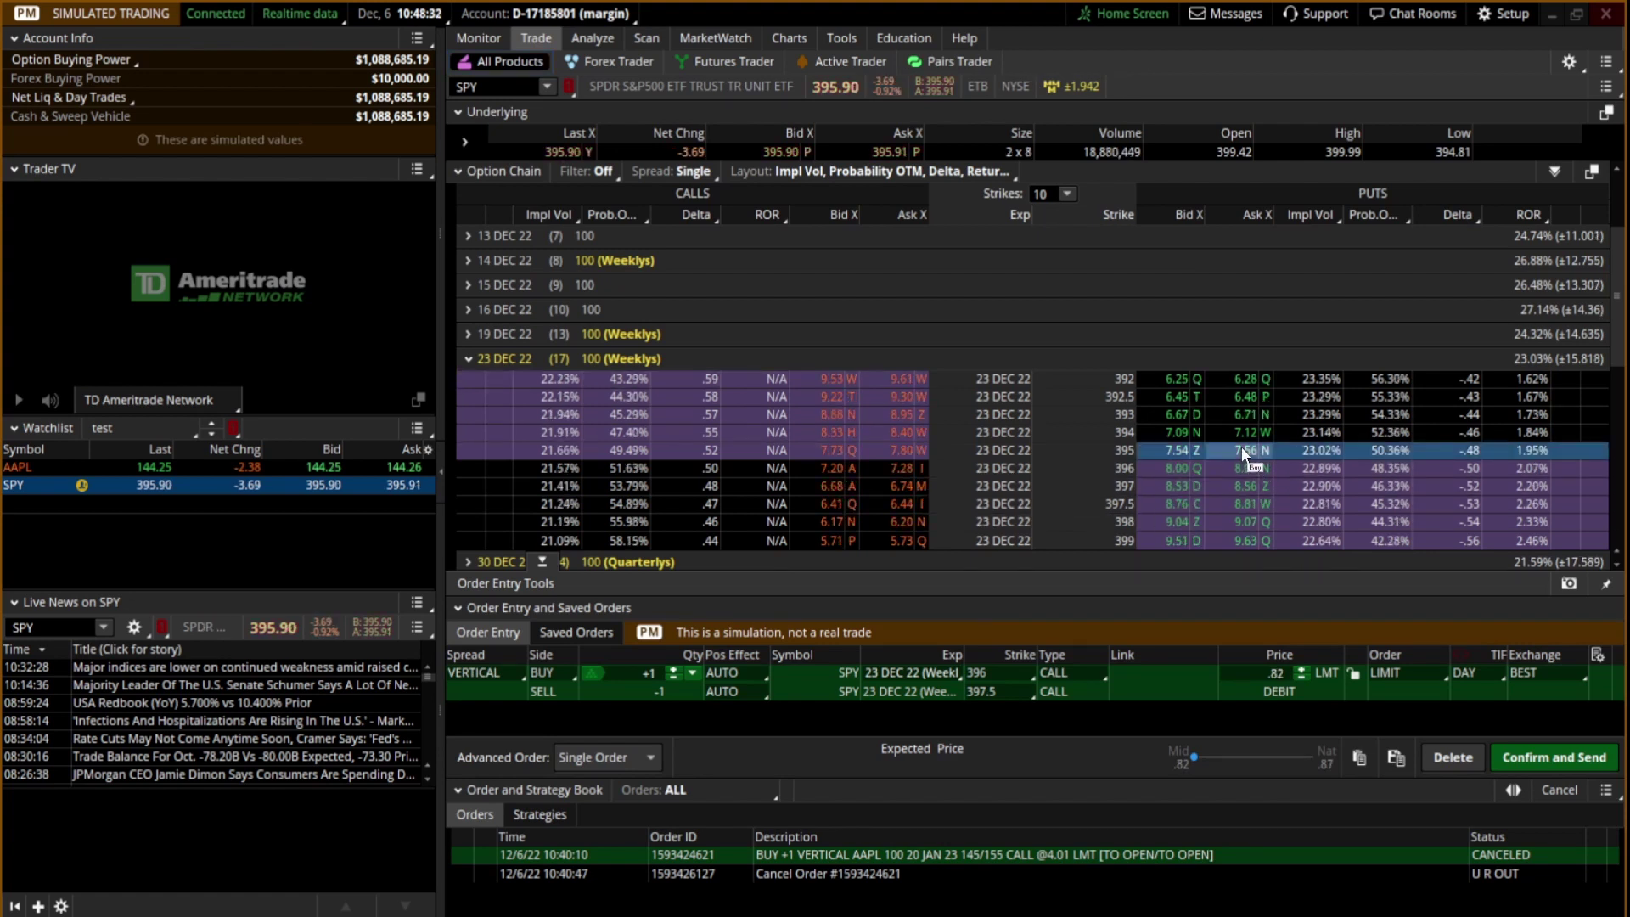
{"action": "left_click", "coordinate": [1166, 415], "text": "ctrl"}
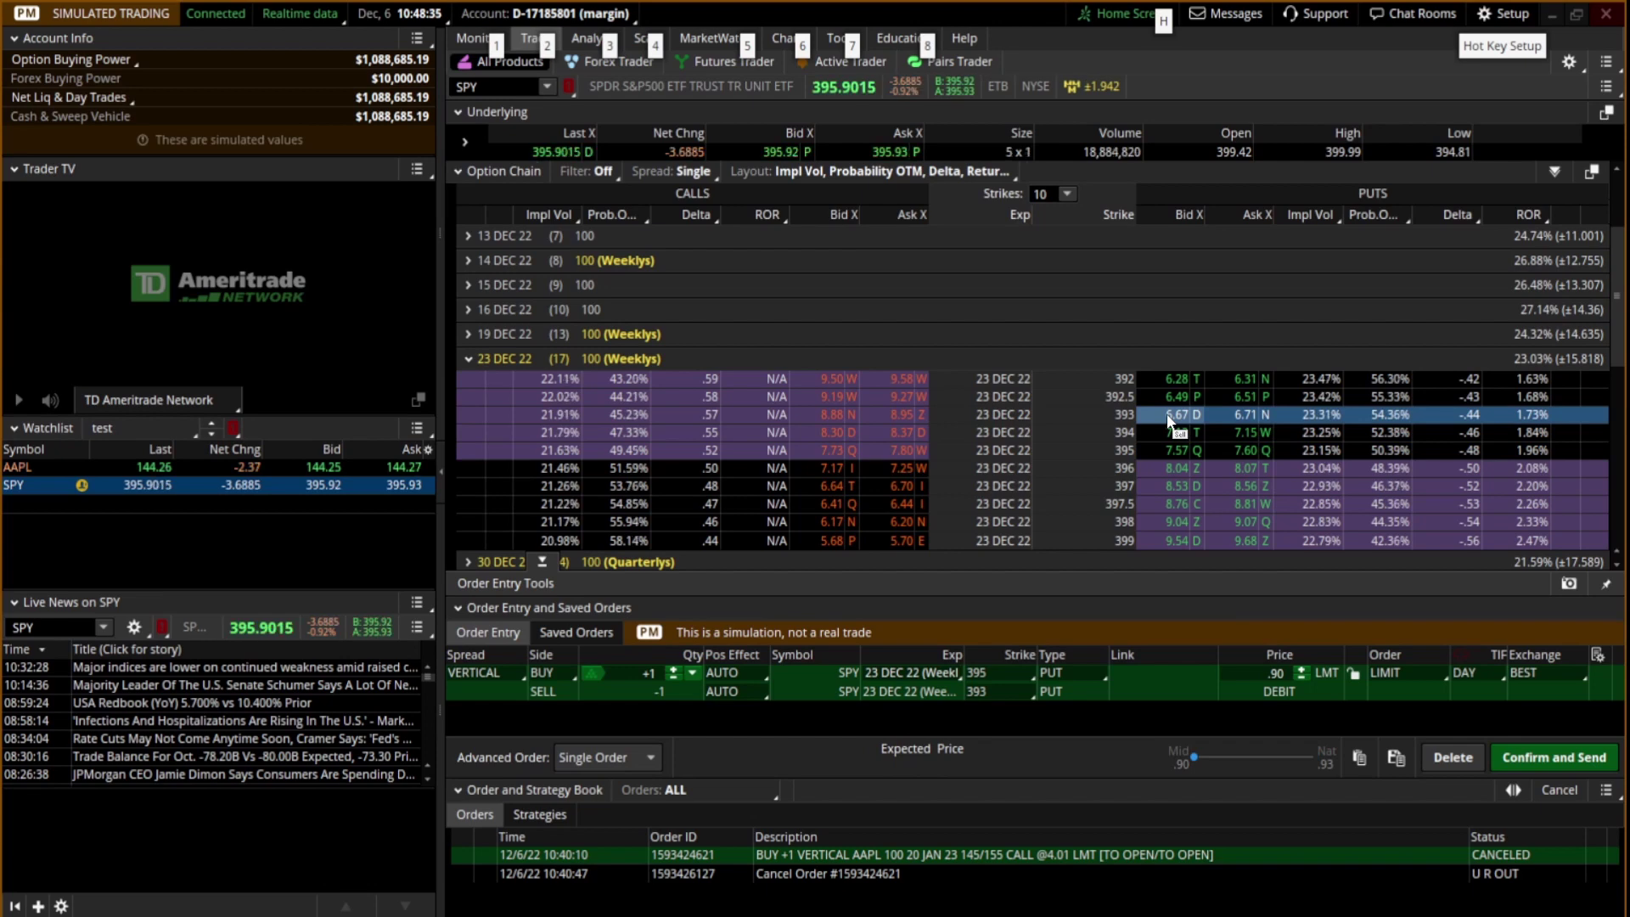
{"action": "right_click", "coordinate": [1153, 675]}
{"action": "left_click", "coordinate": [1220, 812]}
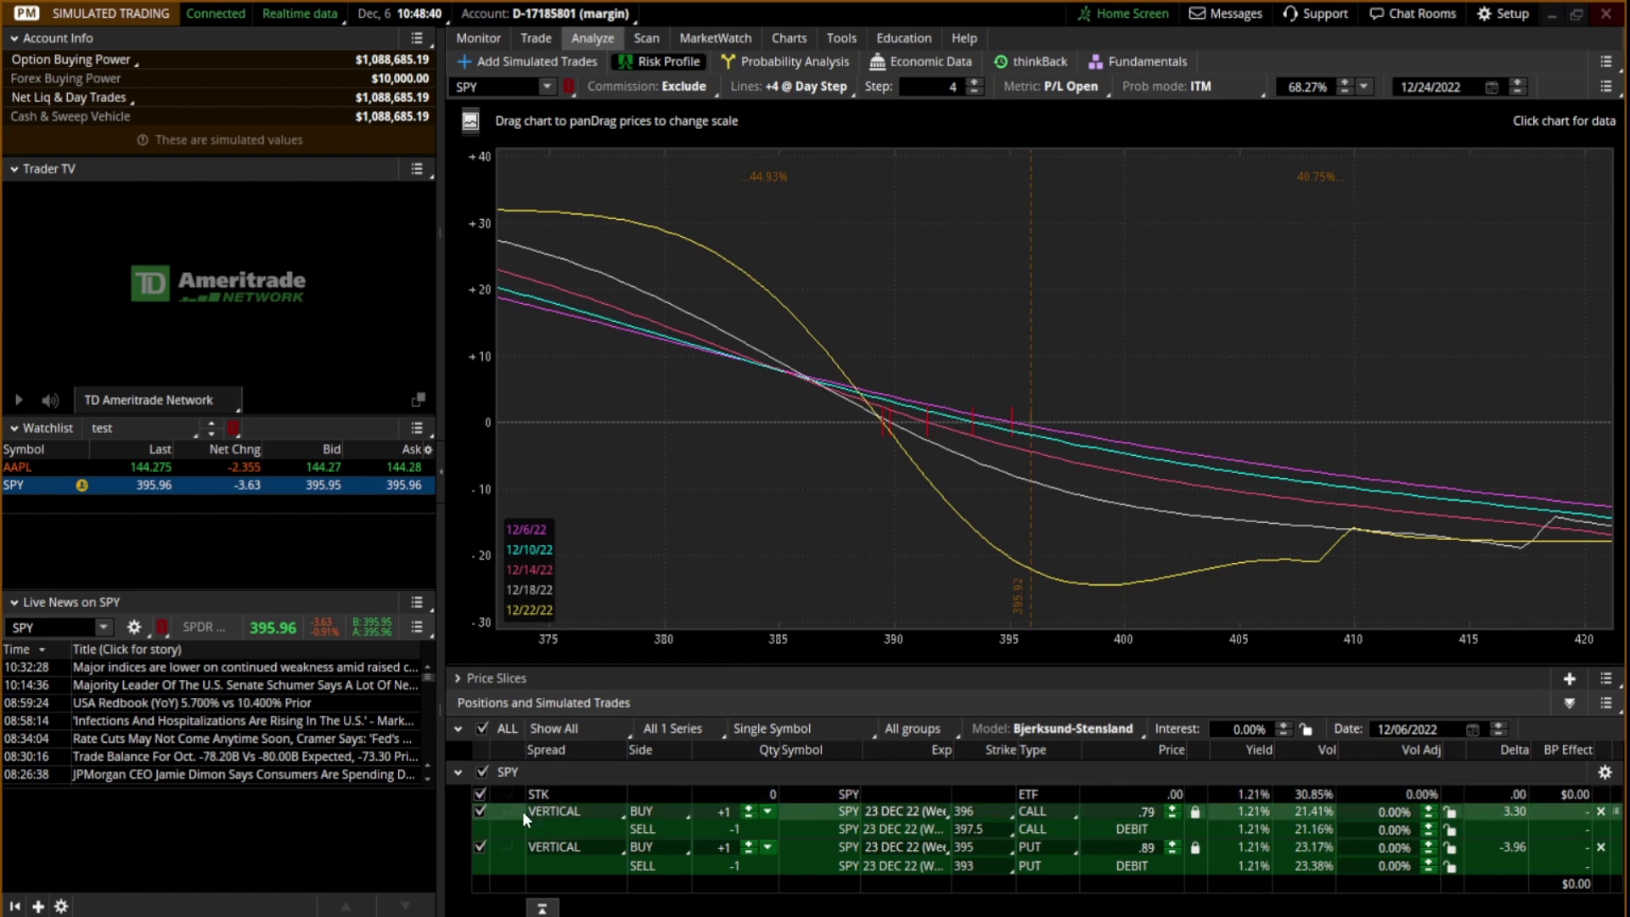
Step: Exclude both simulated verticals from the Risk Profile, and include the call vertical and the put vertical again one at a time
{"action": "left_click", "coordinate": [479, 811]}
{"action": "left_click", "coordinate": [480, 847]}
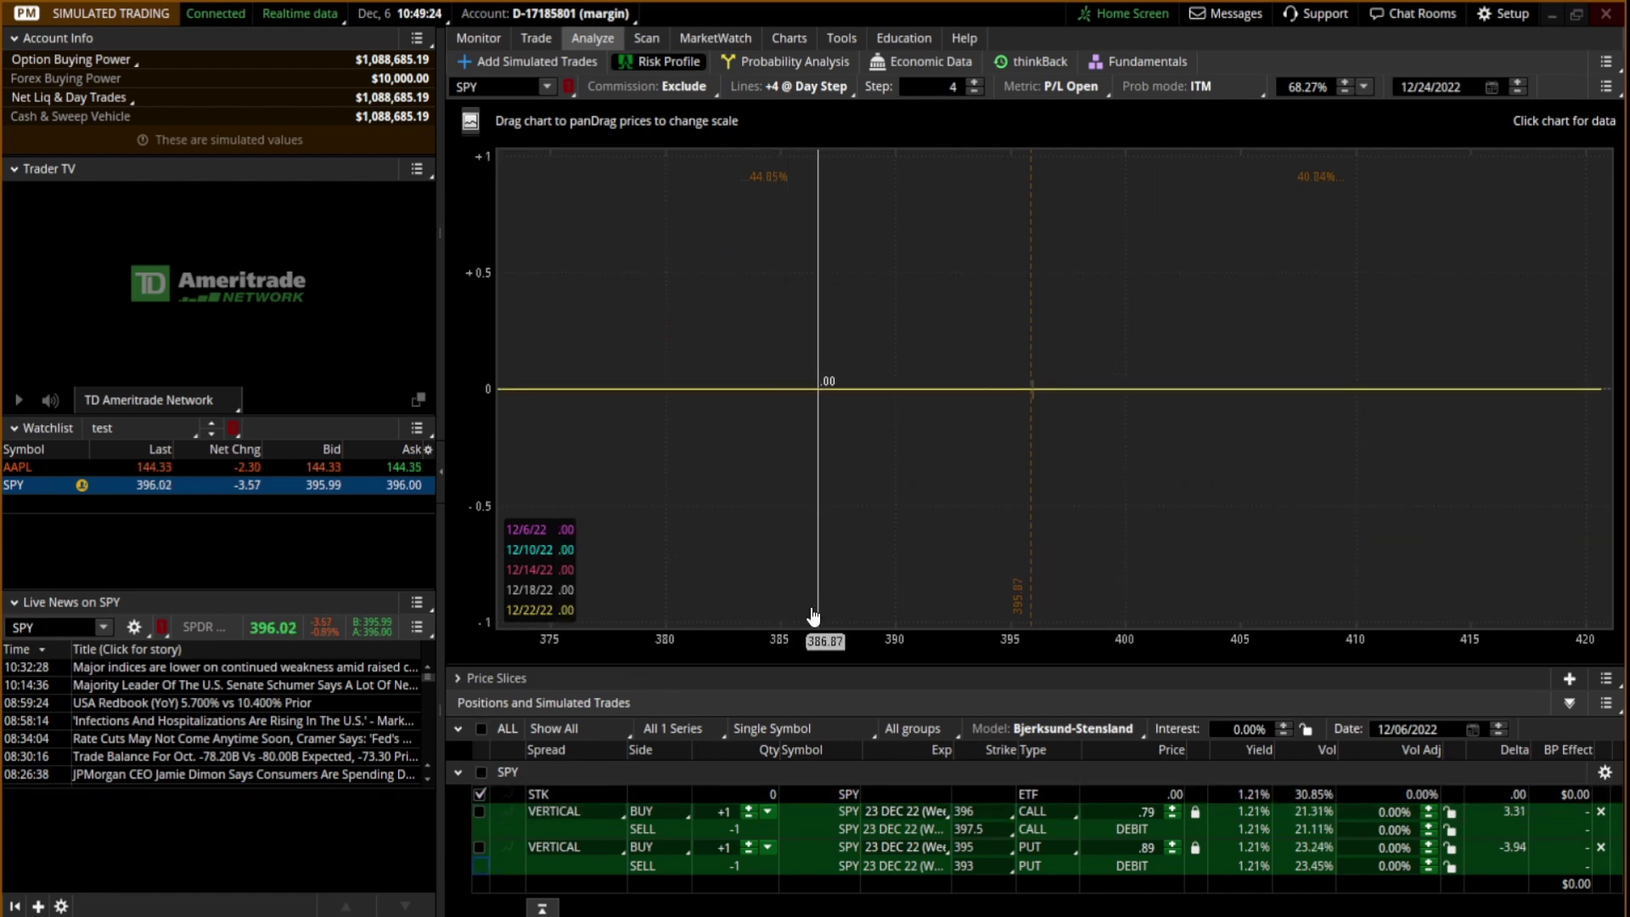
{"action": "left_click", "coordinate": [480, 811]}
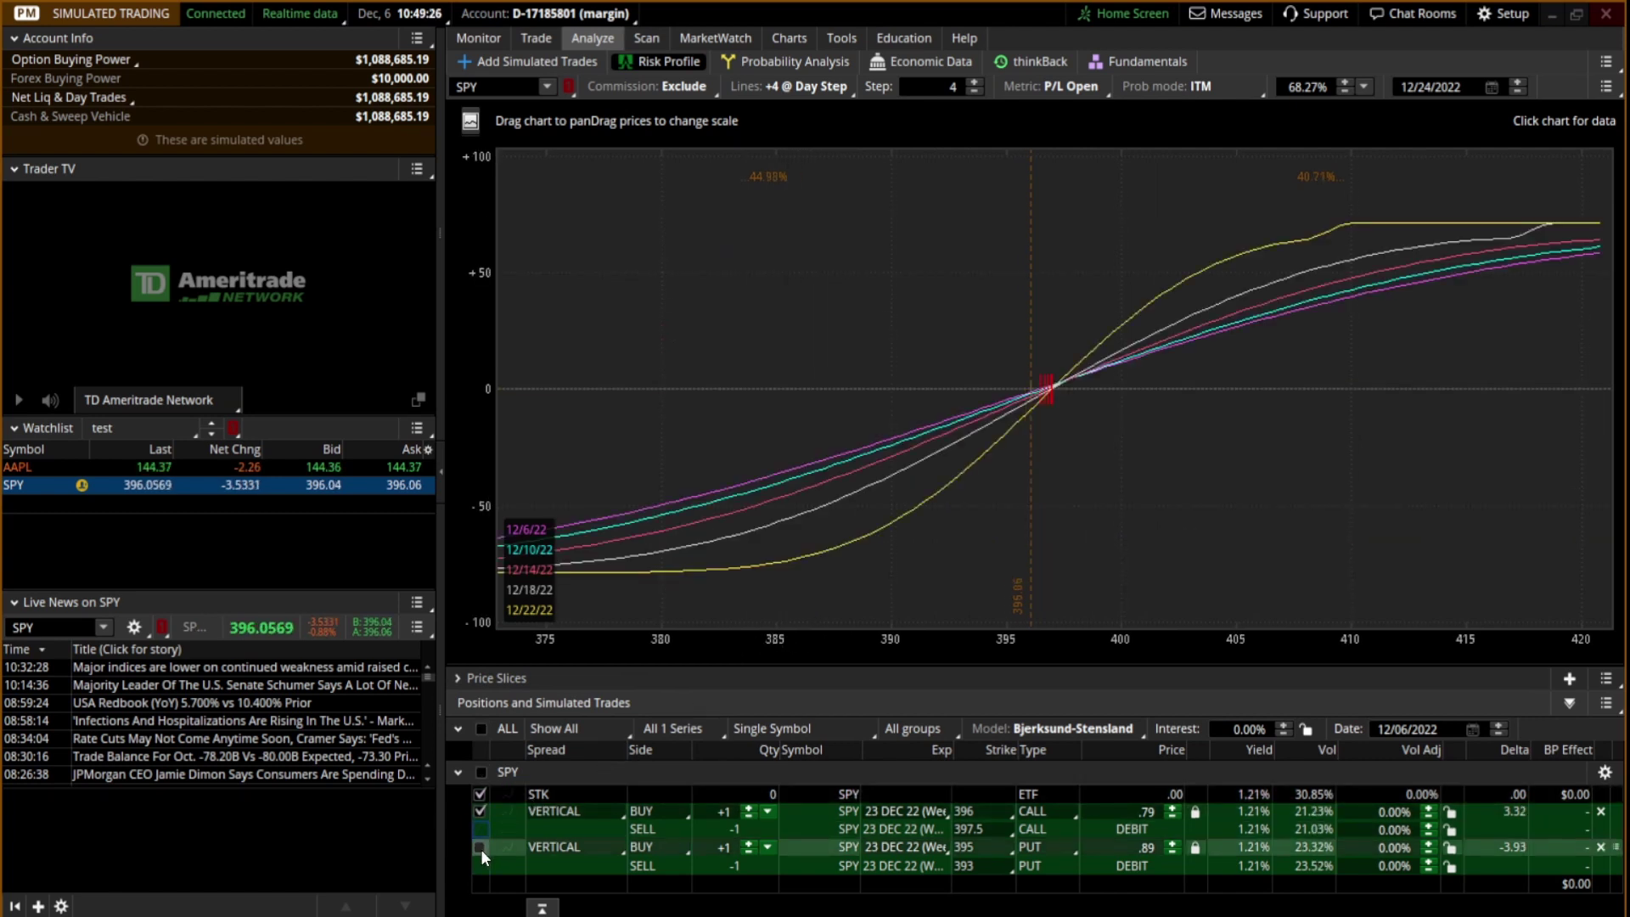
{"action": "left_click", "coordinate": [479, 847]}
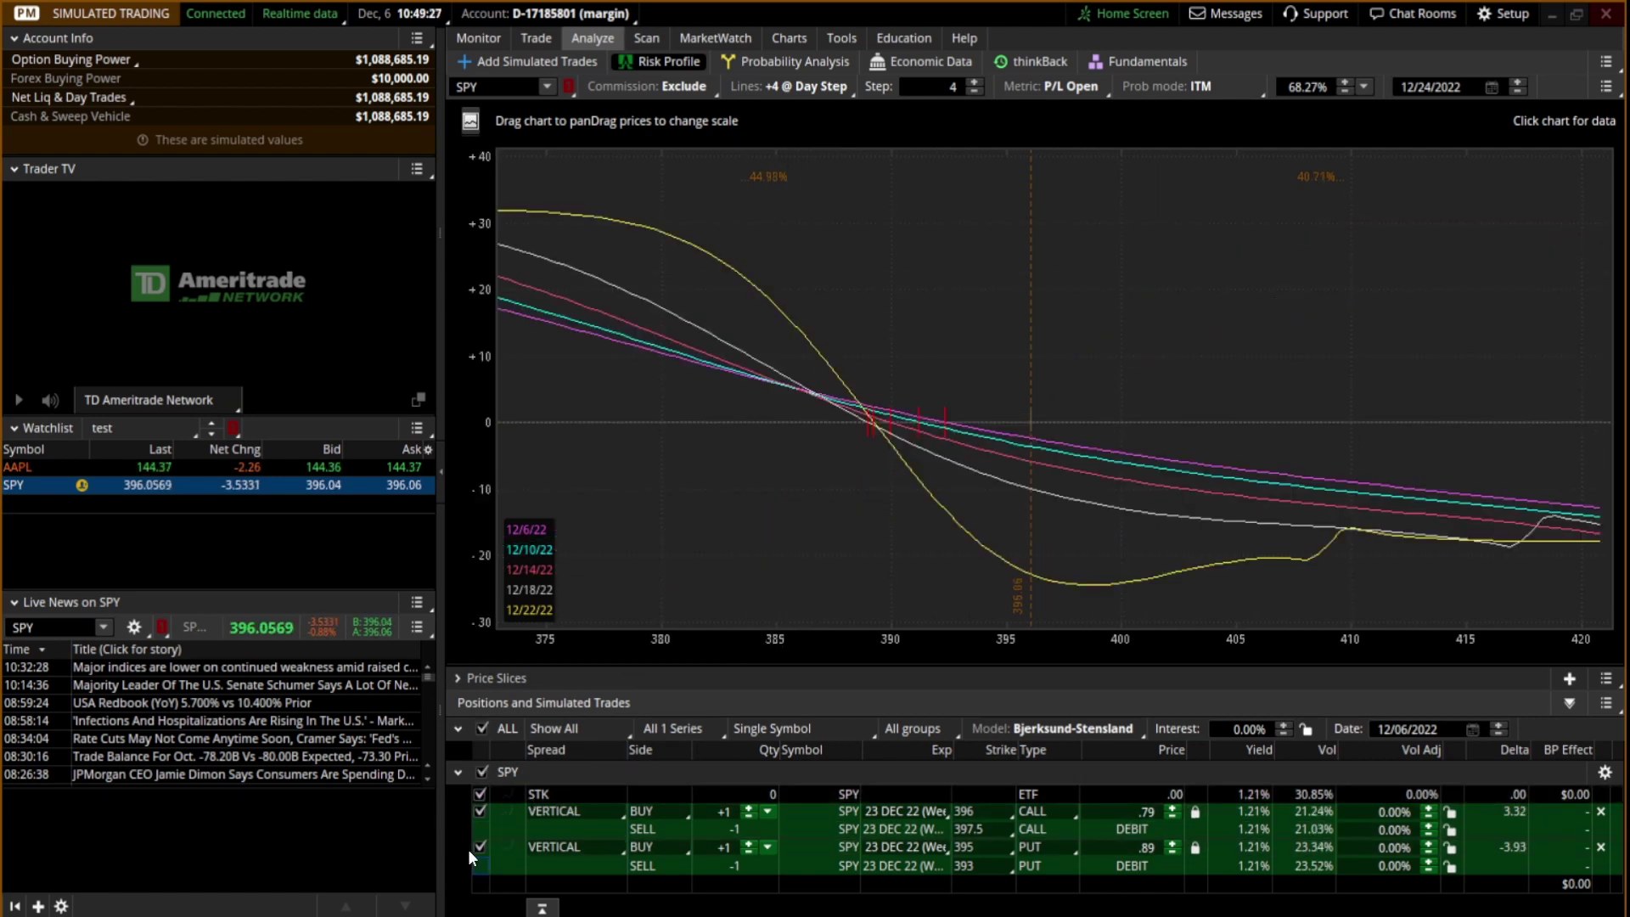
Step: Confirm and send the simulated order for one SPY 23 DEC 22 395/393 put vertical at a .90 limit
{"action": "left_click", "coordinate": [542, 39]}
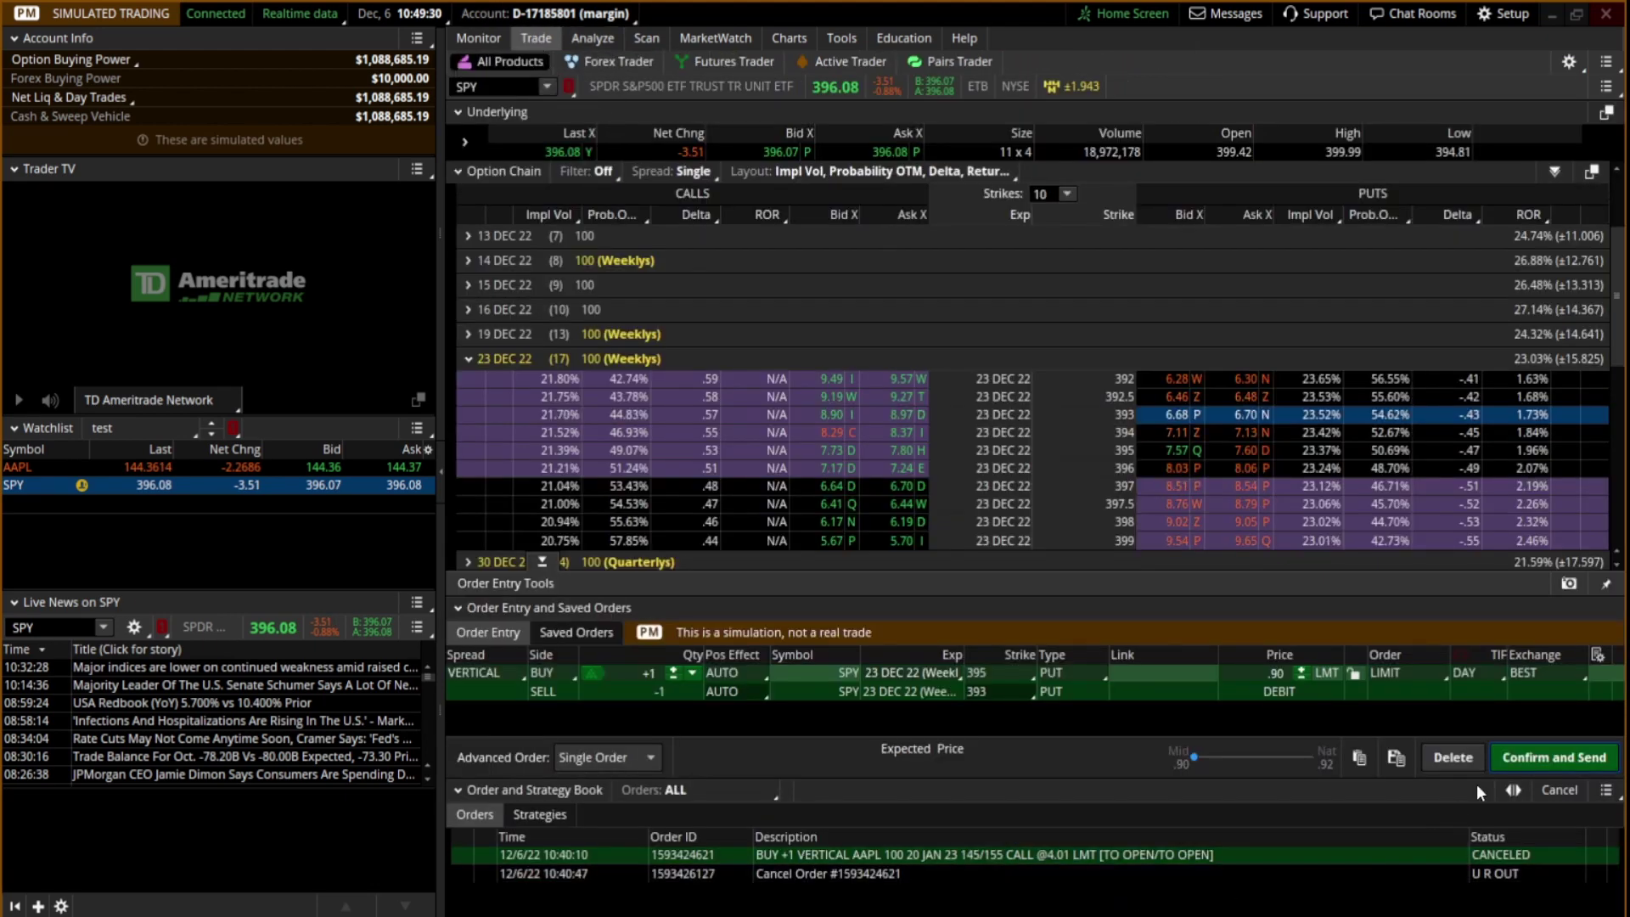
{"action": "left_click", "coordinate": [1536, 755]}
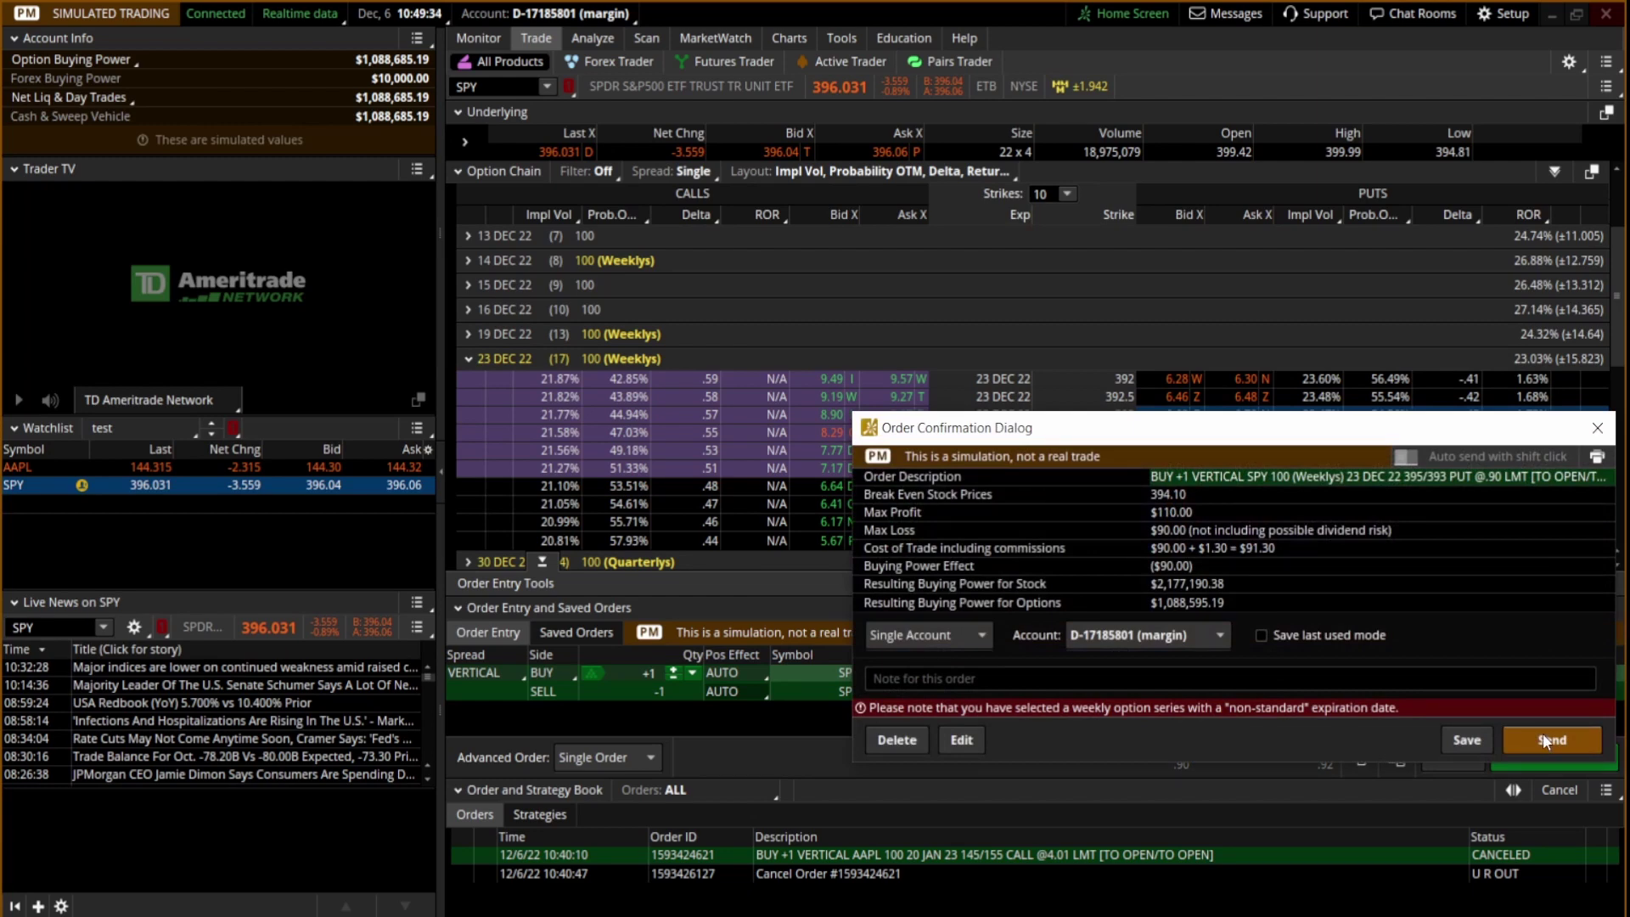
{"action": "left_click", "coordinate": [1551, 730]}
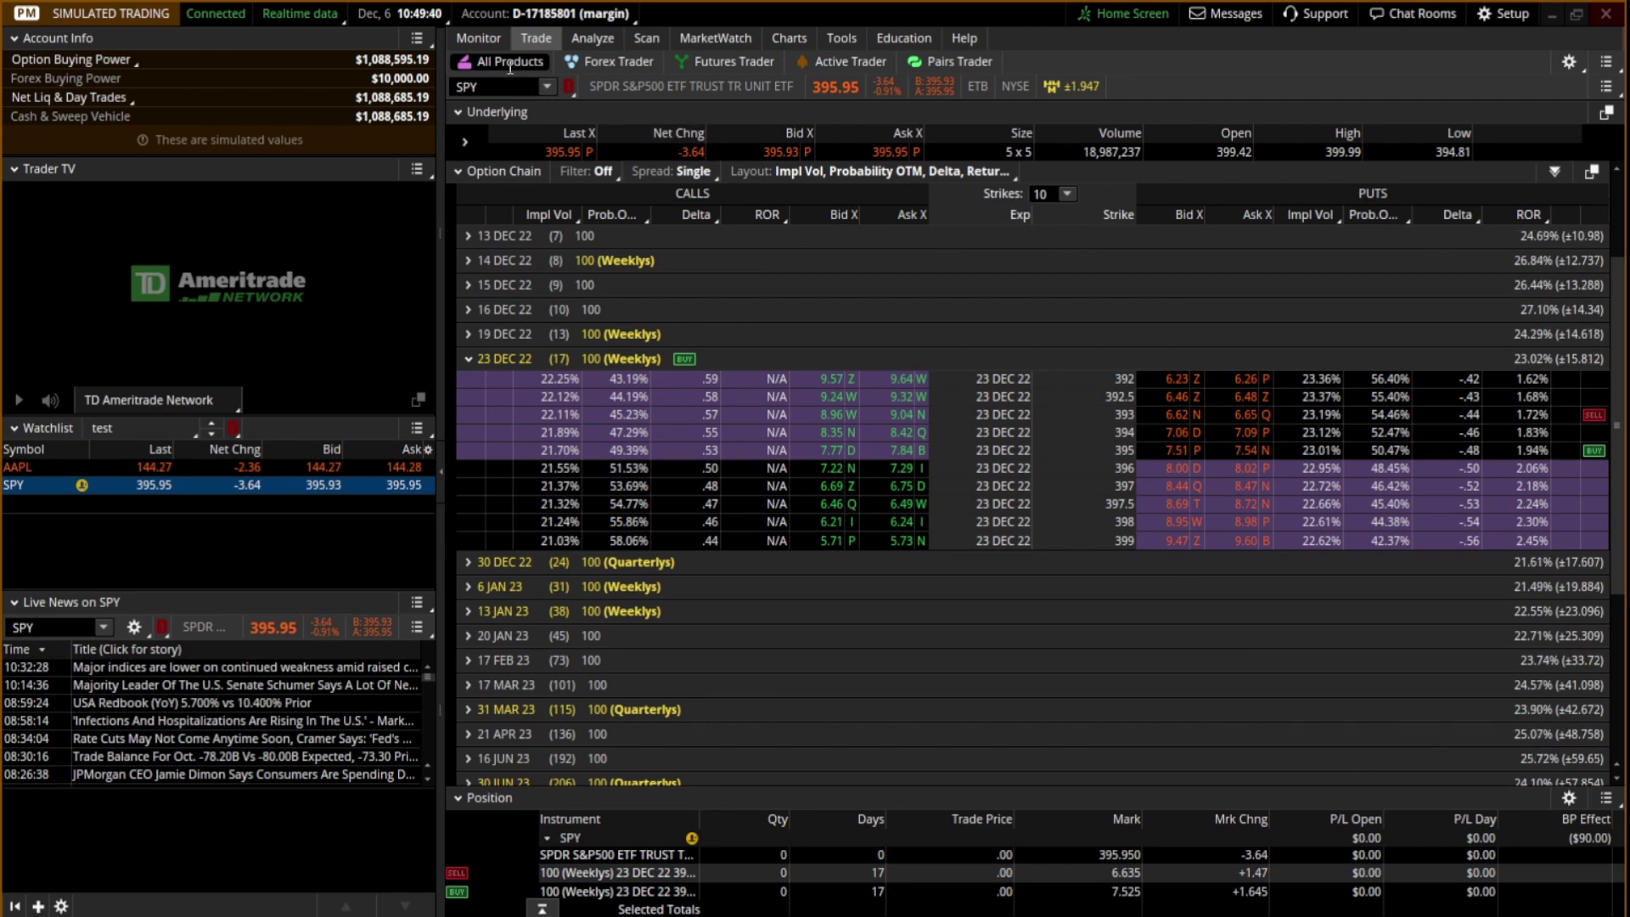
Step: Check the submitted SPY put vertical under Activity and Positions and view its available order actions without choosing one
{"action": "left_click", "coordinate": [476, 35]}
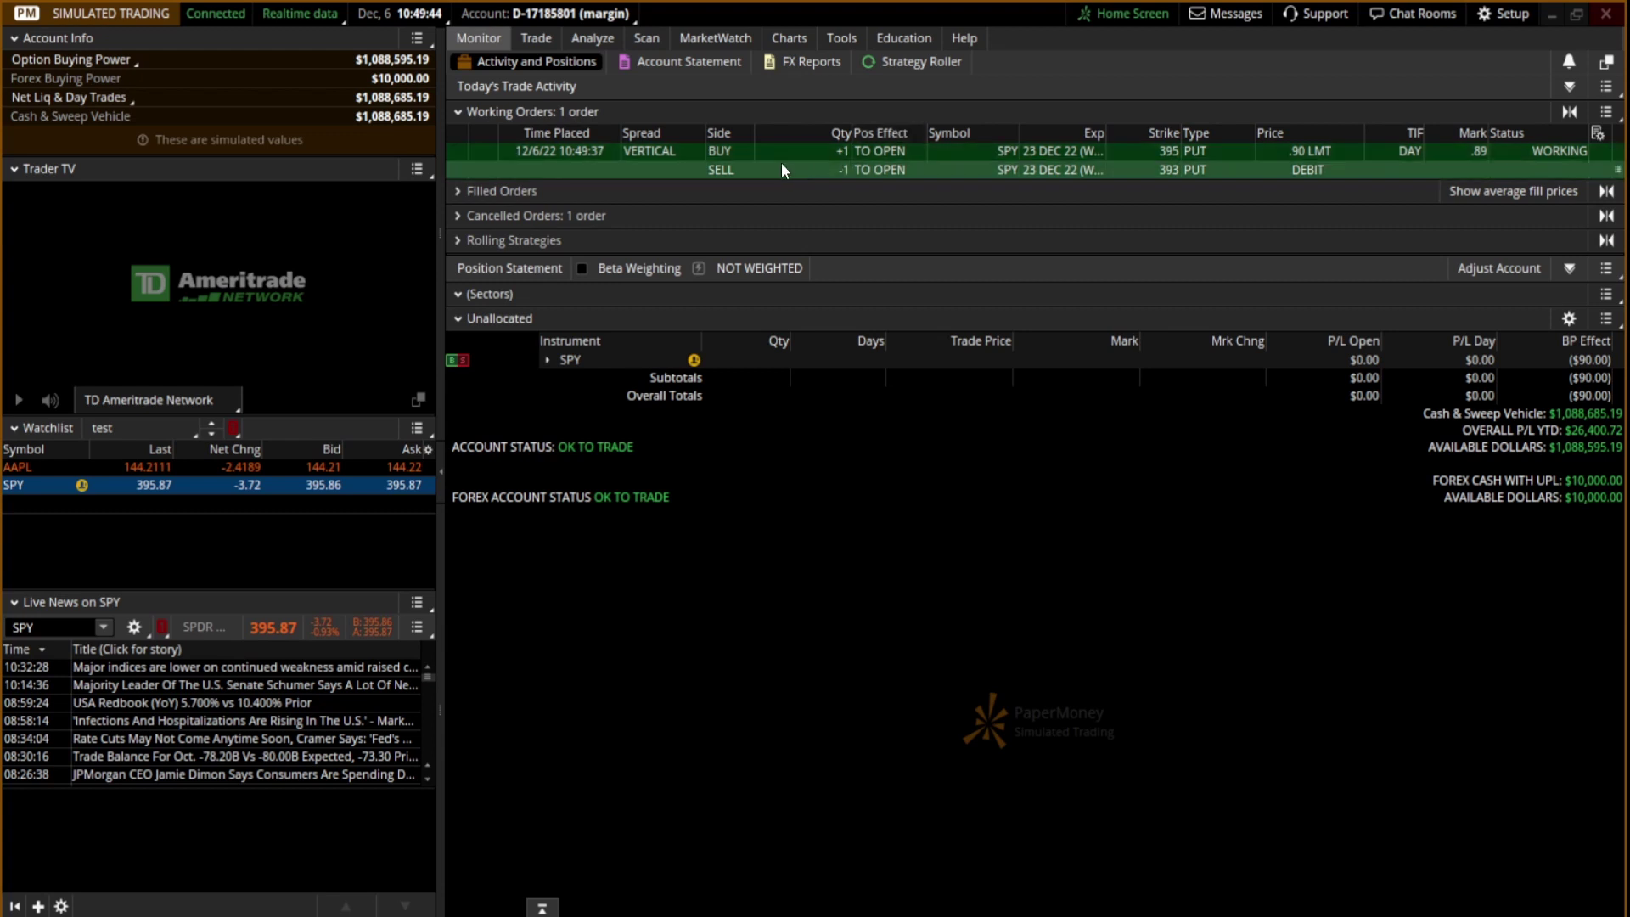
{"action": "right_click", "coordinate": [970, 162]}
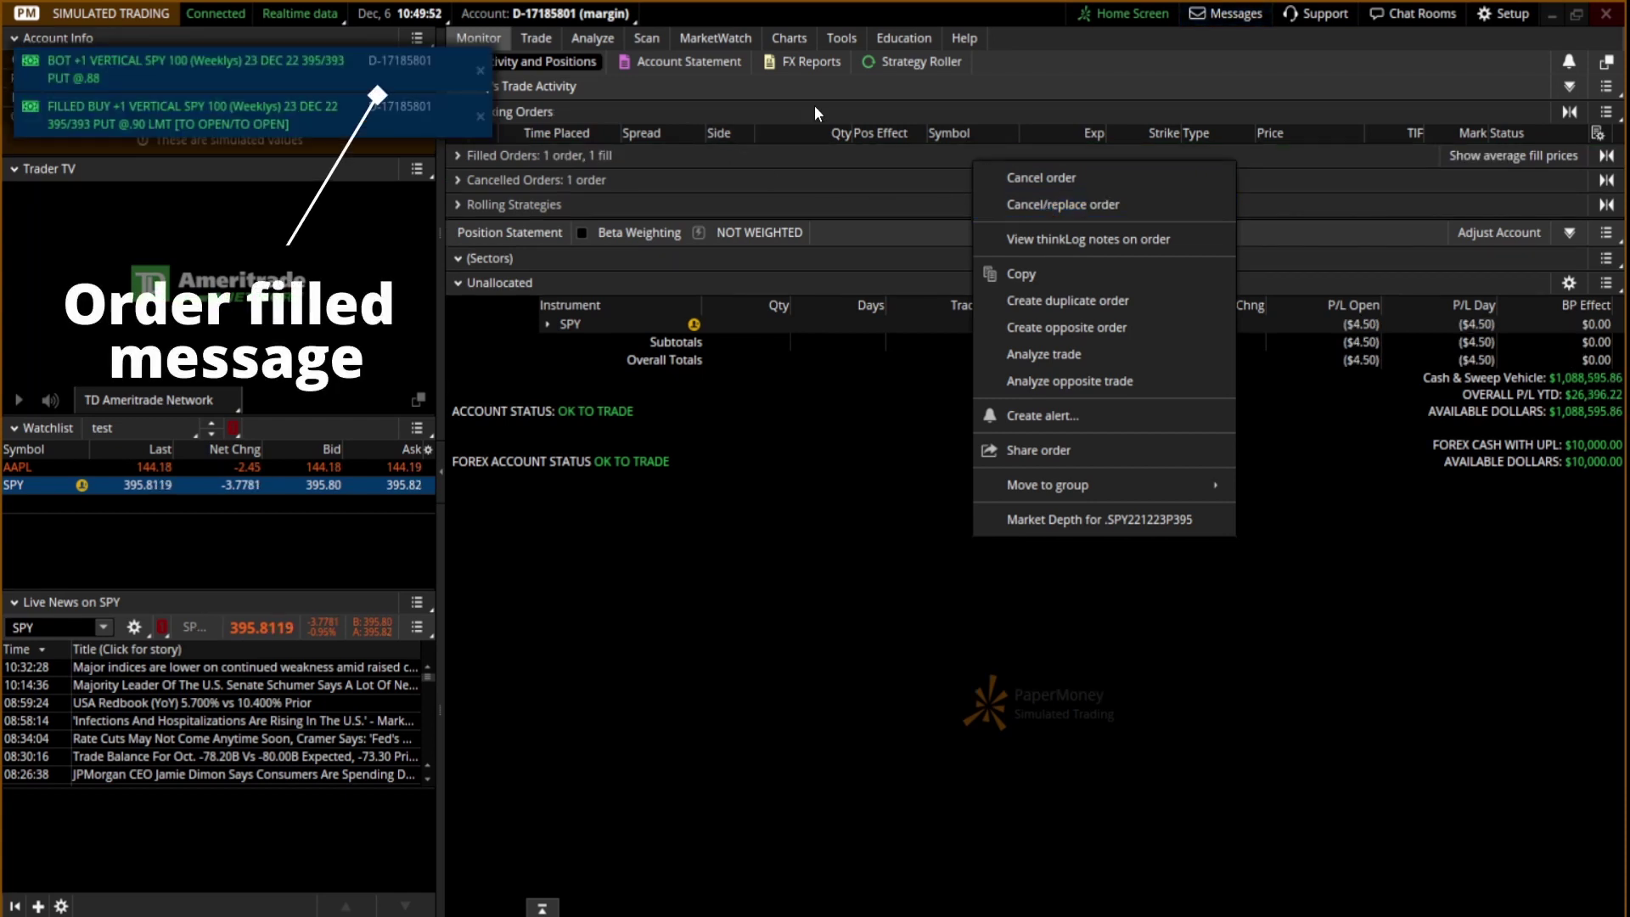
{"action": "left_click", "coordinate": [1035, 15]}
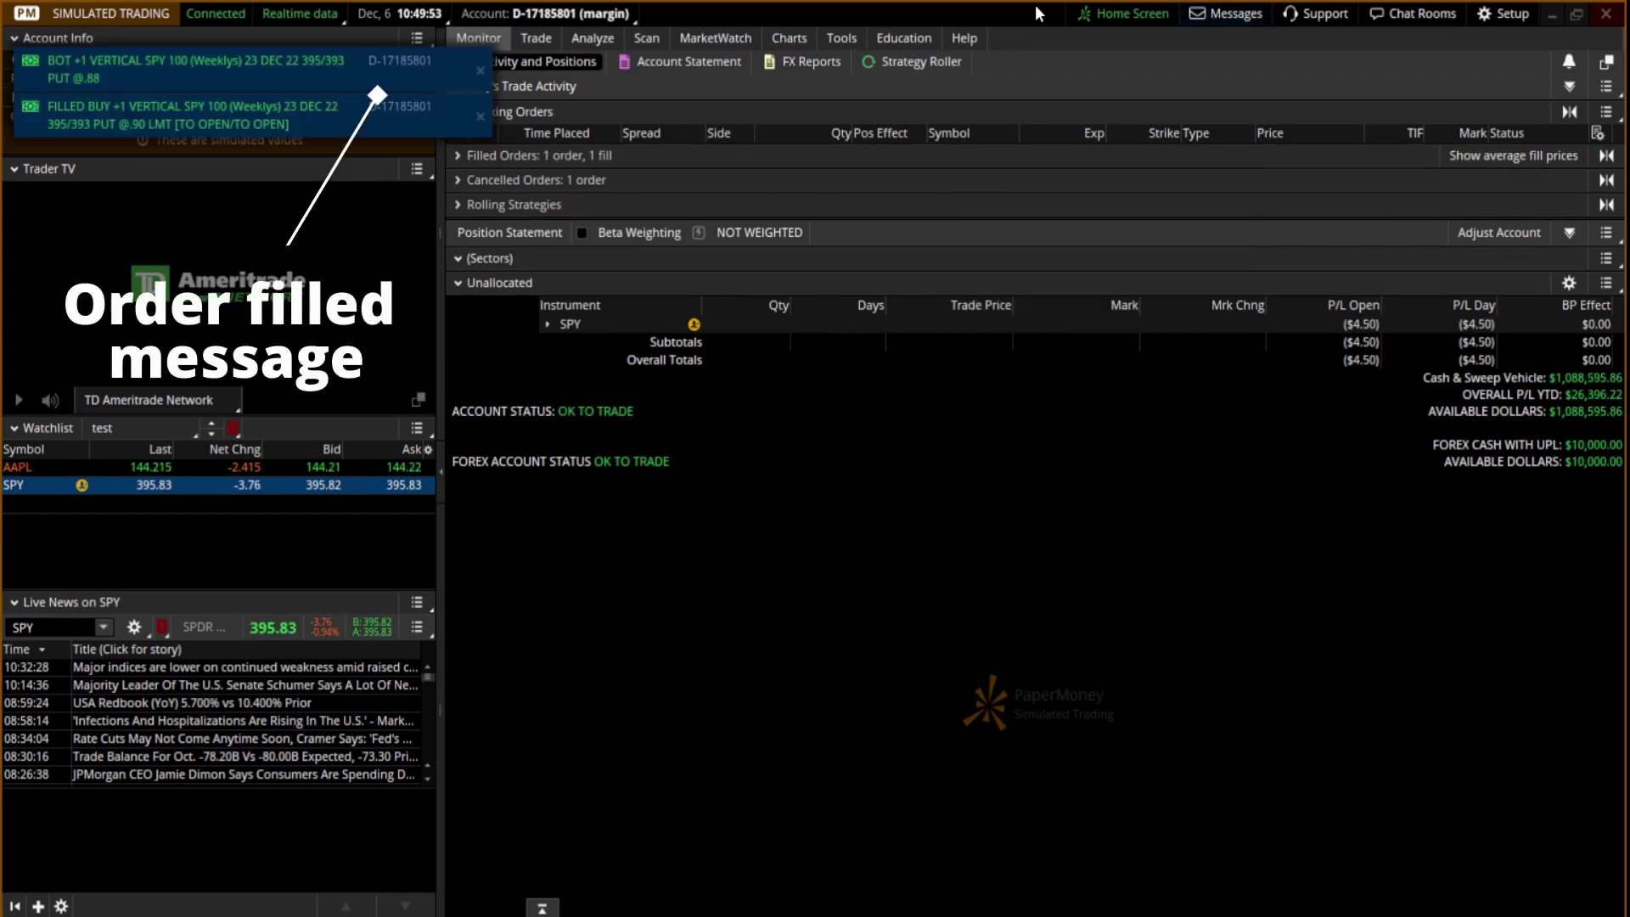
Step: Create the opposite order from the filled SPY put vertical and send it, selling one 23 DEC 22 395/393 put vertical at a .88 limit
{"action": "left_click", "coordinate": [485, 157]}
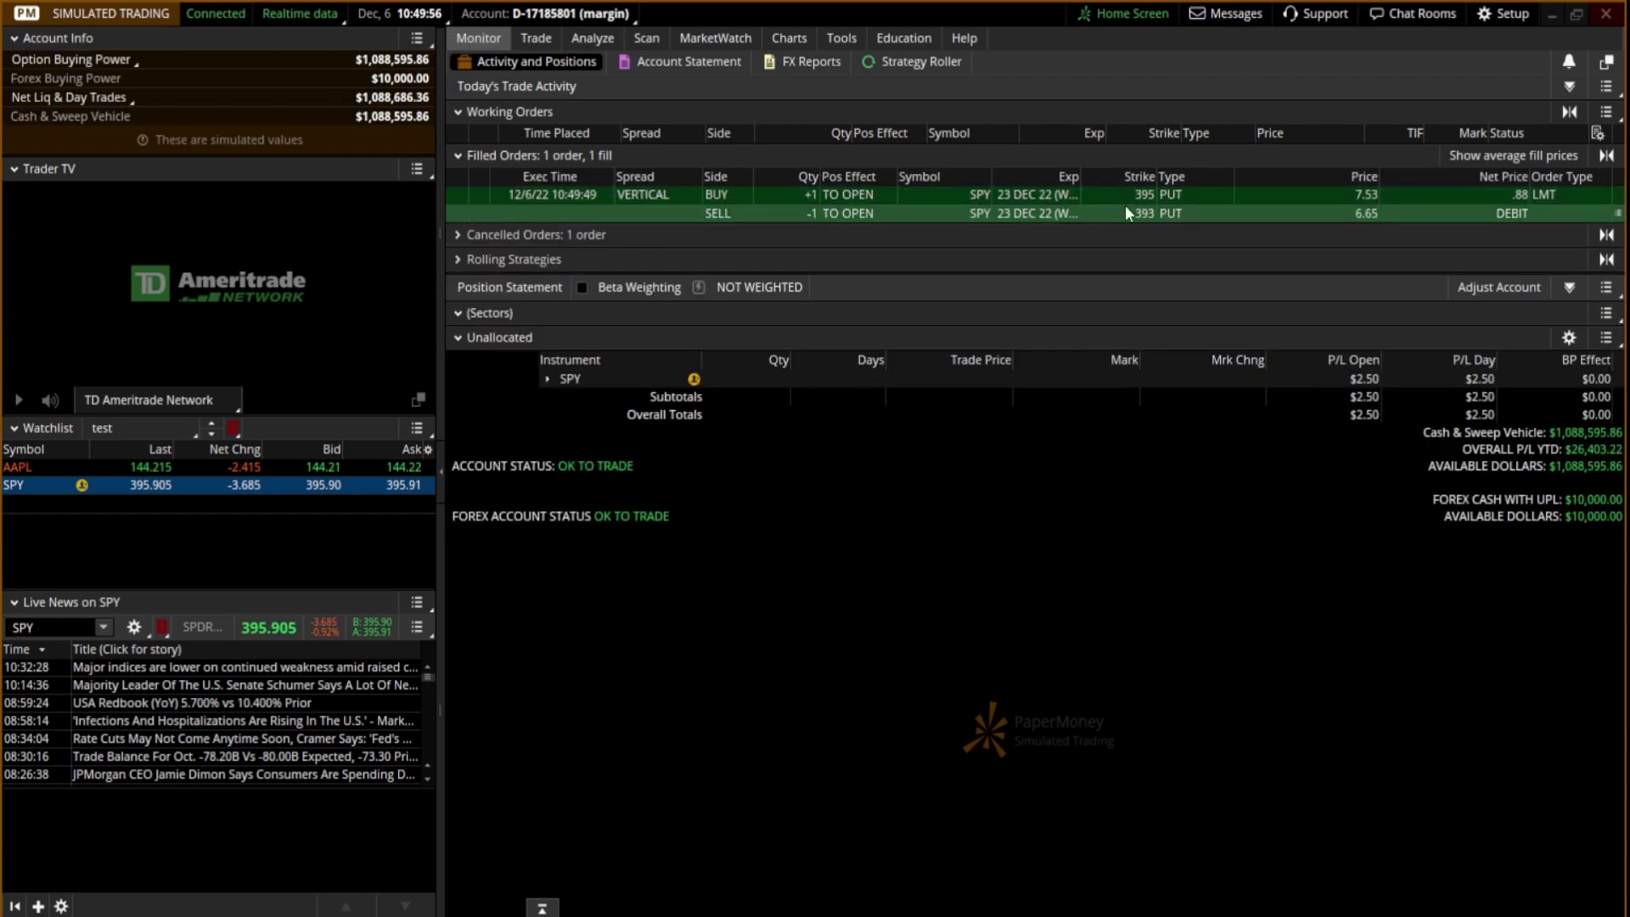
{"action": "right_click", "coordinate": [1261, 202]}
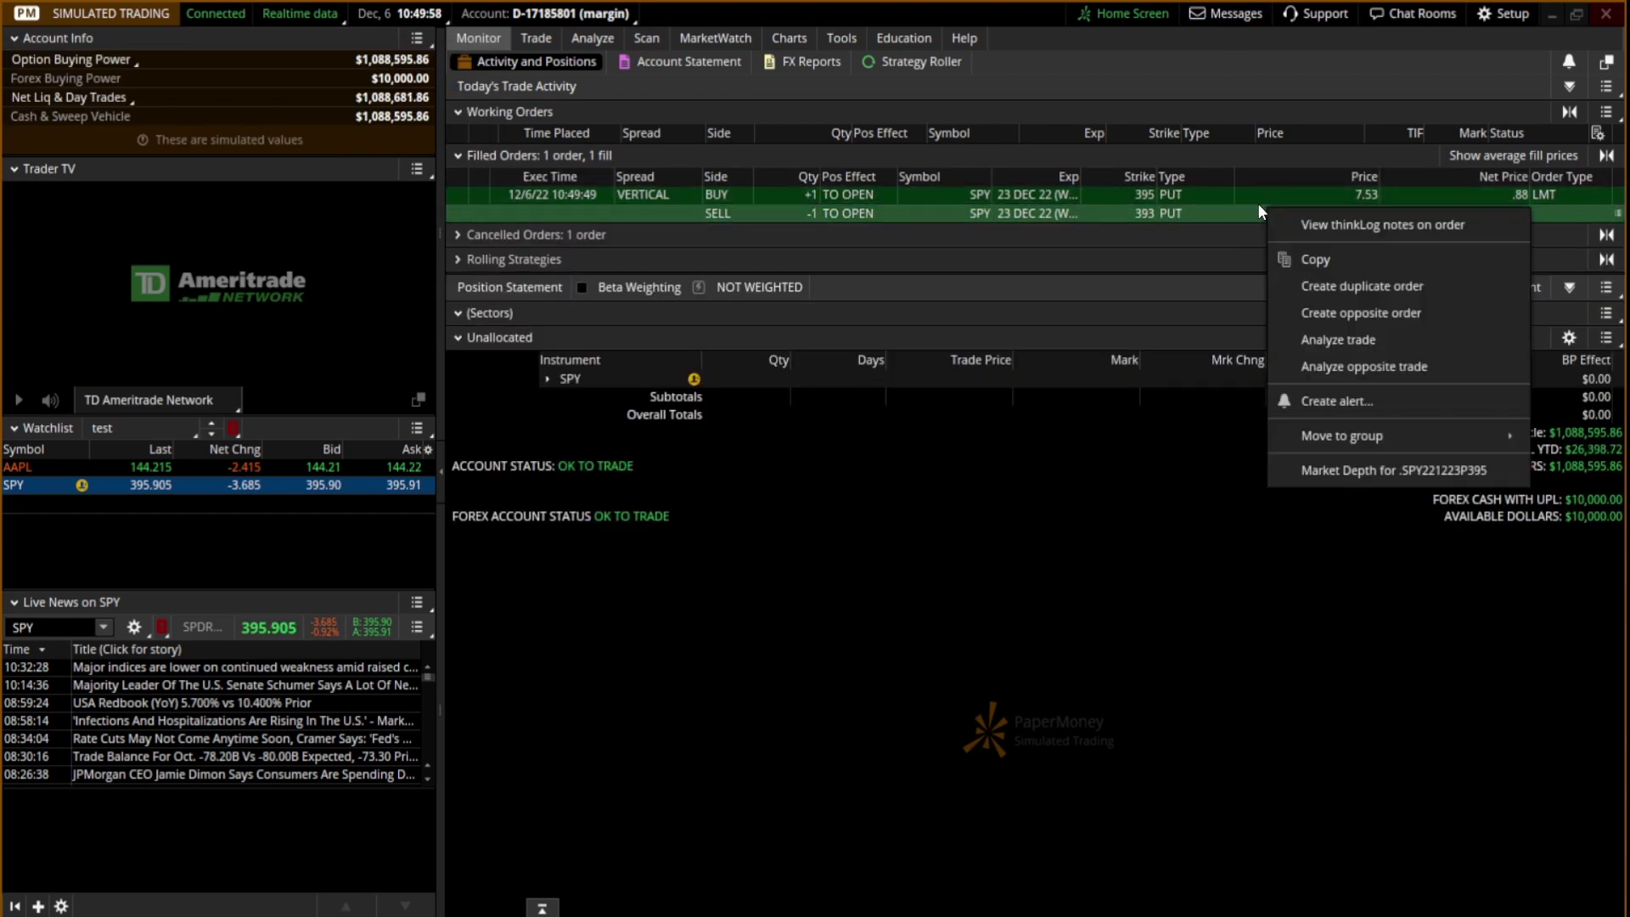
{"action": "left_click", "coordinate": [1343, 307]}
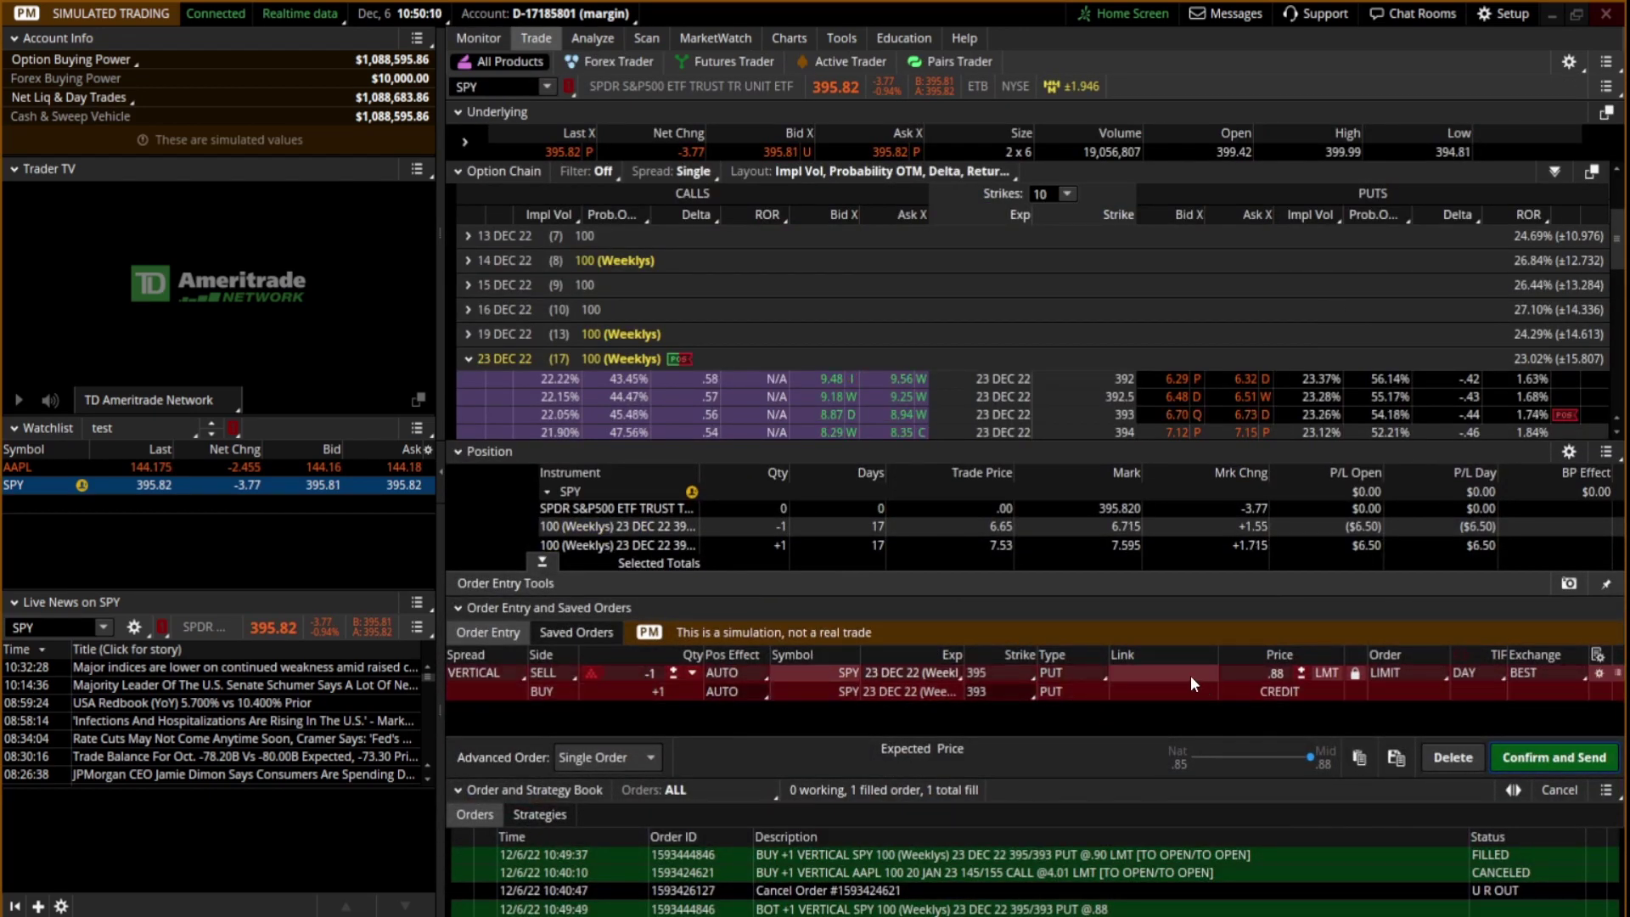
{"action": "left_click", "coordinate": [1545, 751]}
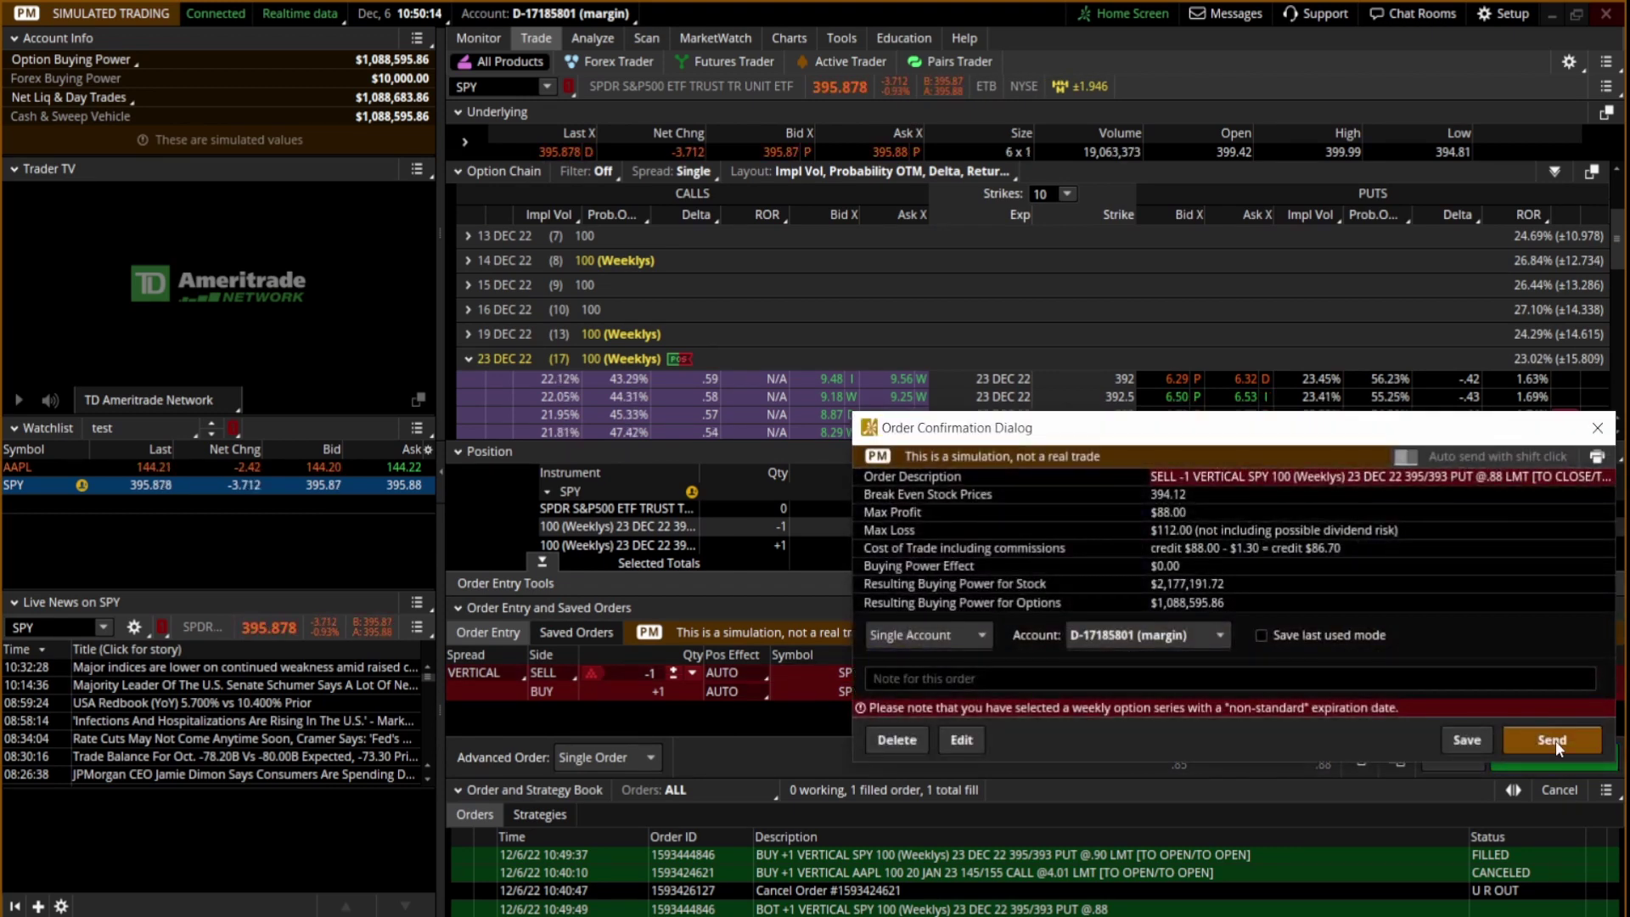
{"action": "left_click", "coordinate": [1553, 741]}
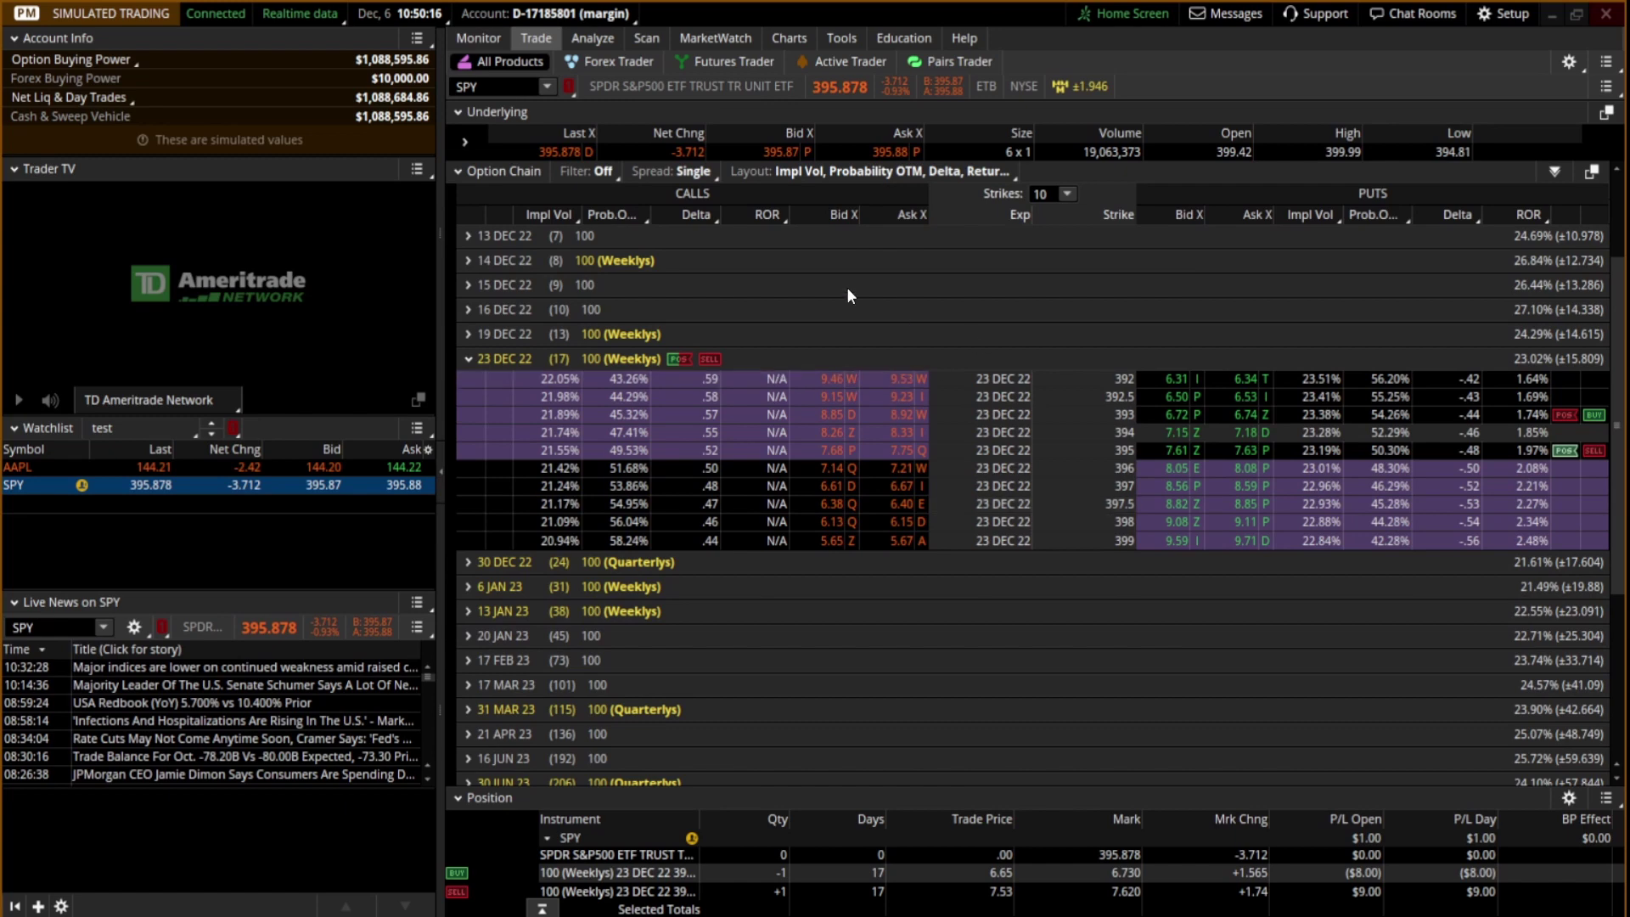
Step: Check the working closing order under Activity and Positions, and view the Account Statement
{"action": "left_click", "coordinate": [476, 39]}
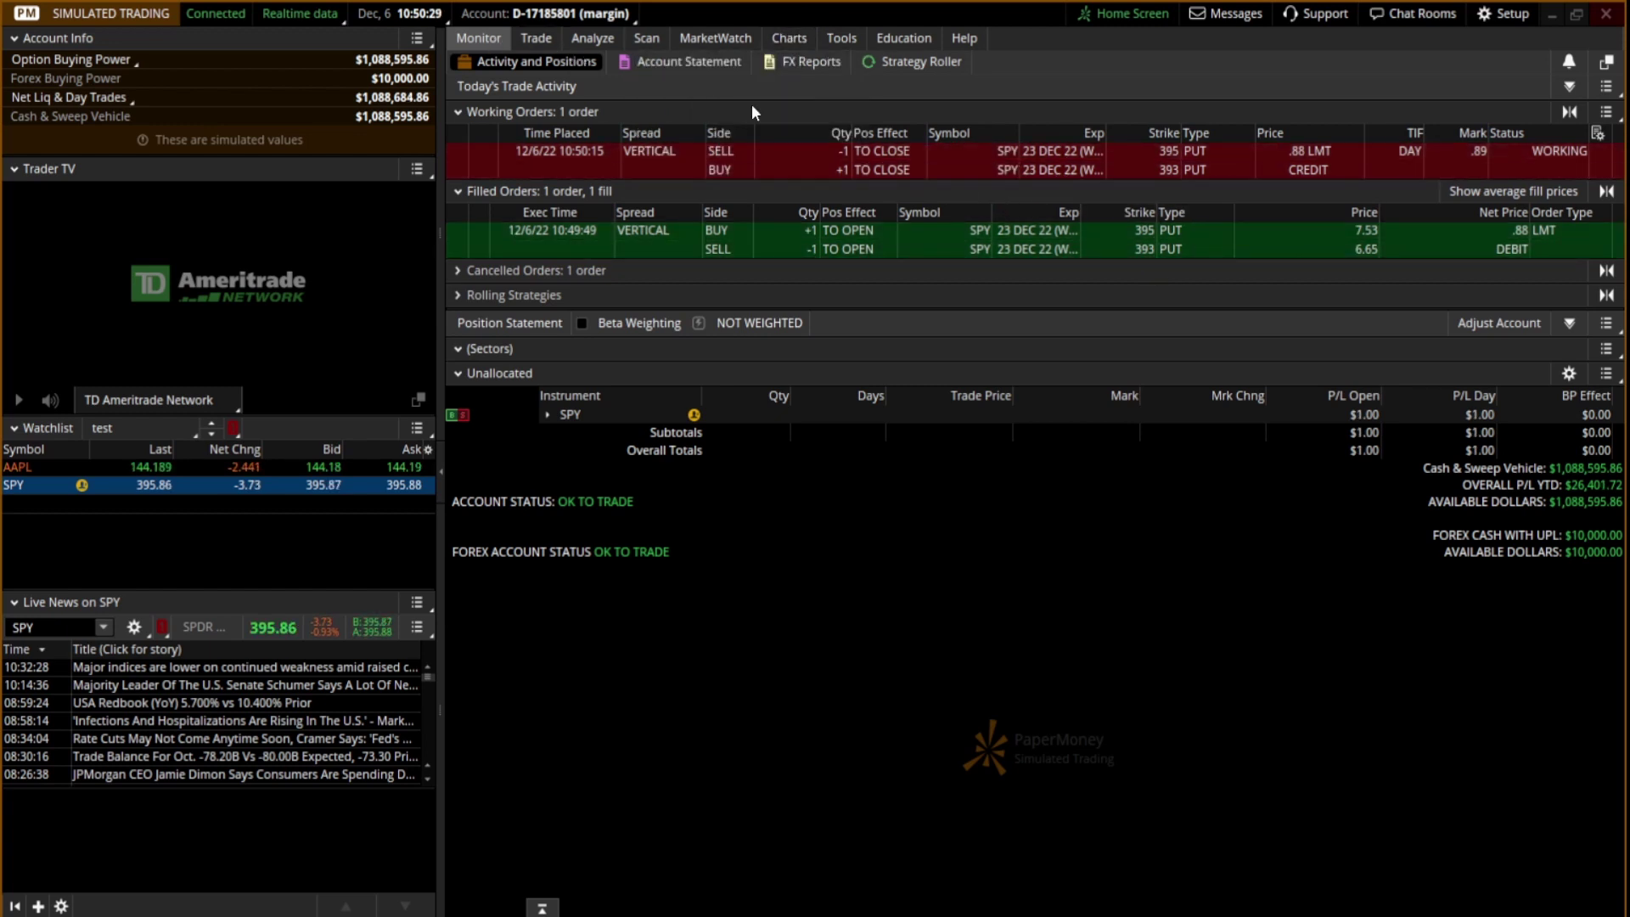
{"action": "left_click", "coordinate": [710, 63]}
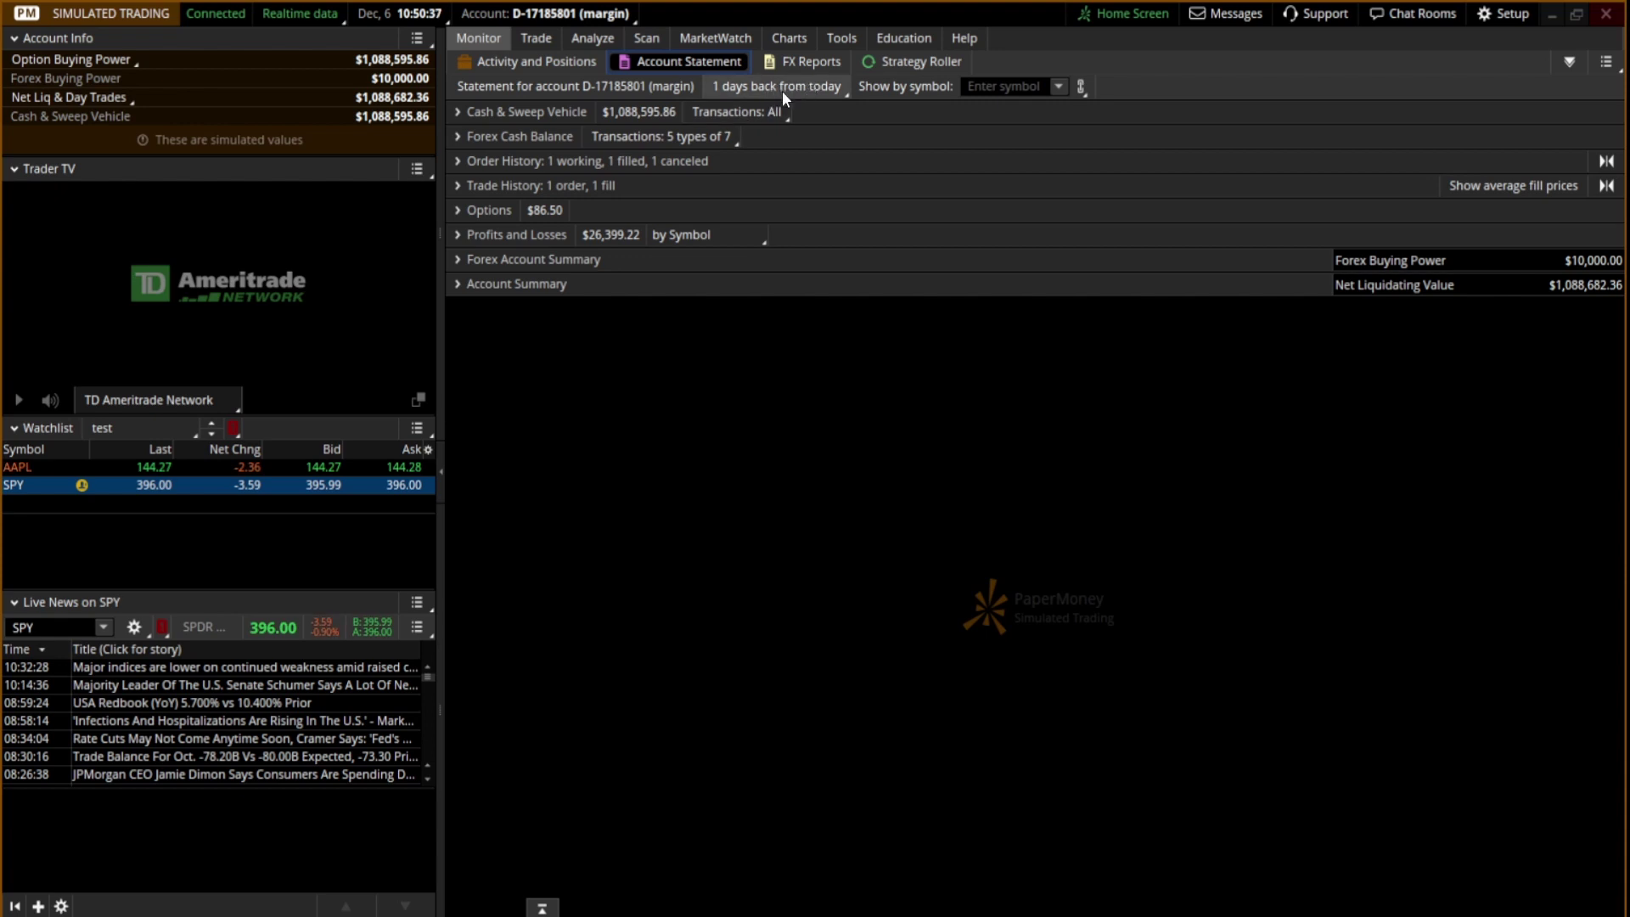
Step: In the settings for the SPY chart, enable overlap volume, show My Tools on each chart, and synchronize the crosshairs position
{"action": "mouse_move", "coordinate": [795, 34]}
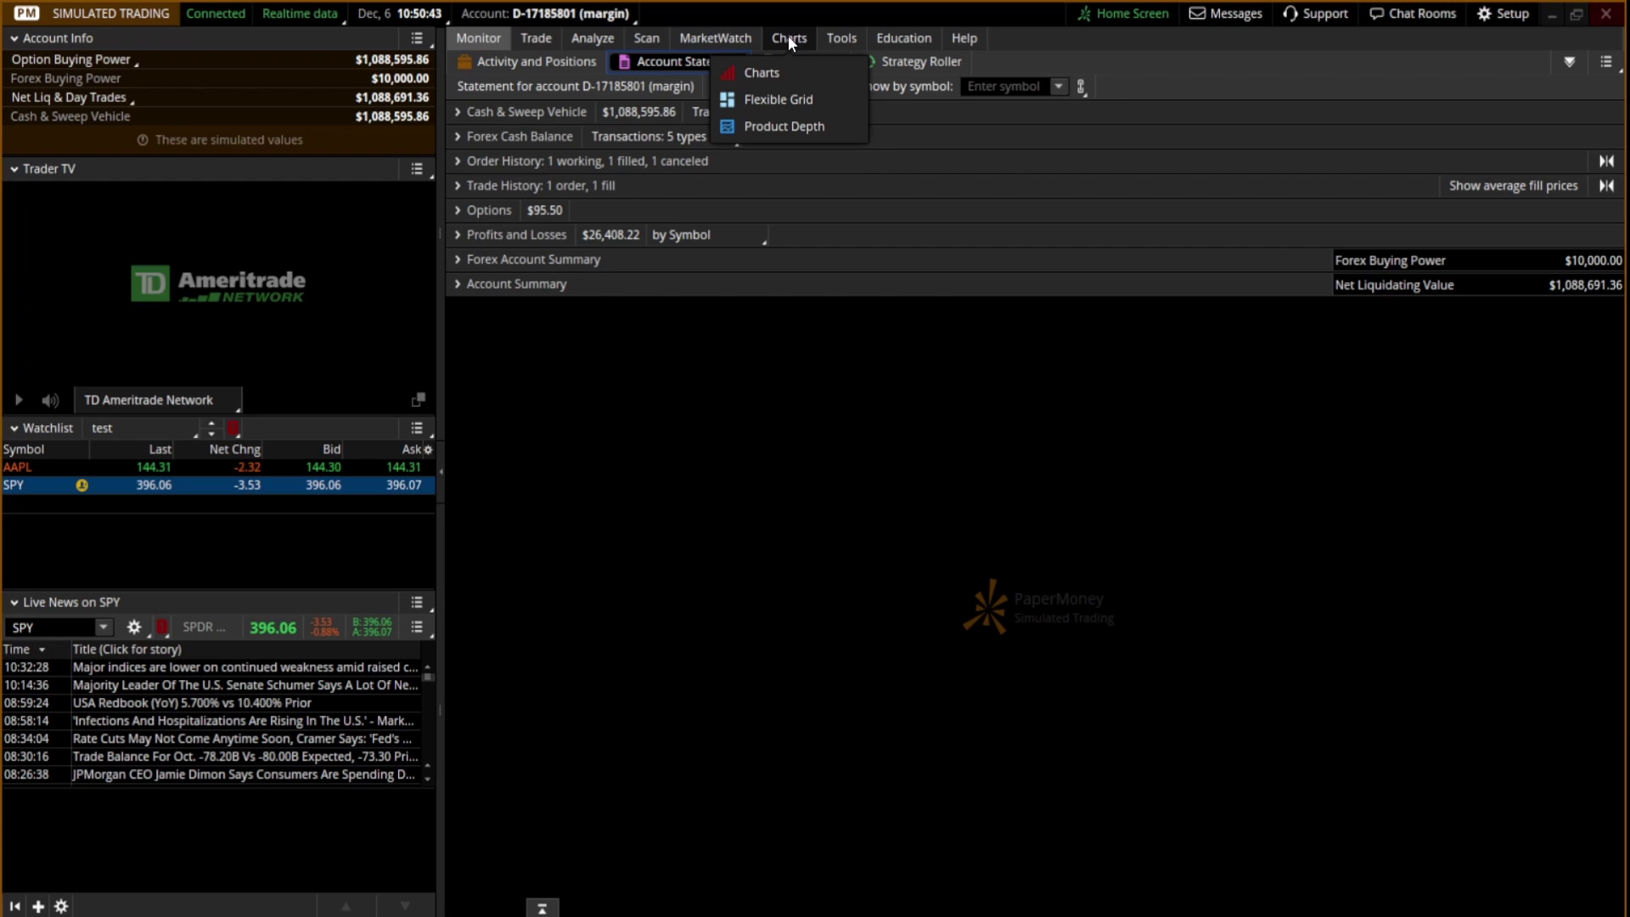
{"action": "left_click", "coordinate": [788, 38]}
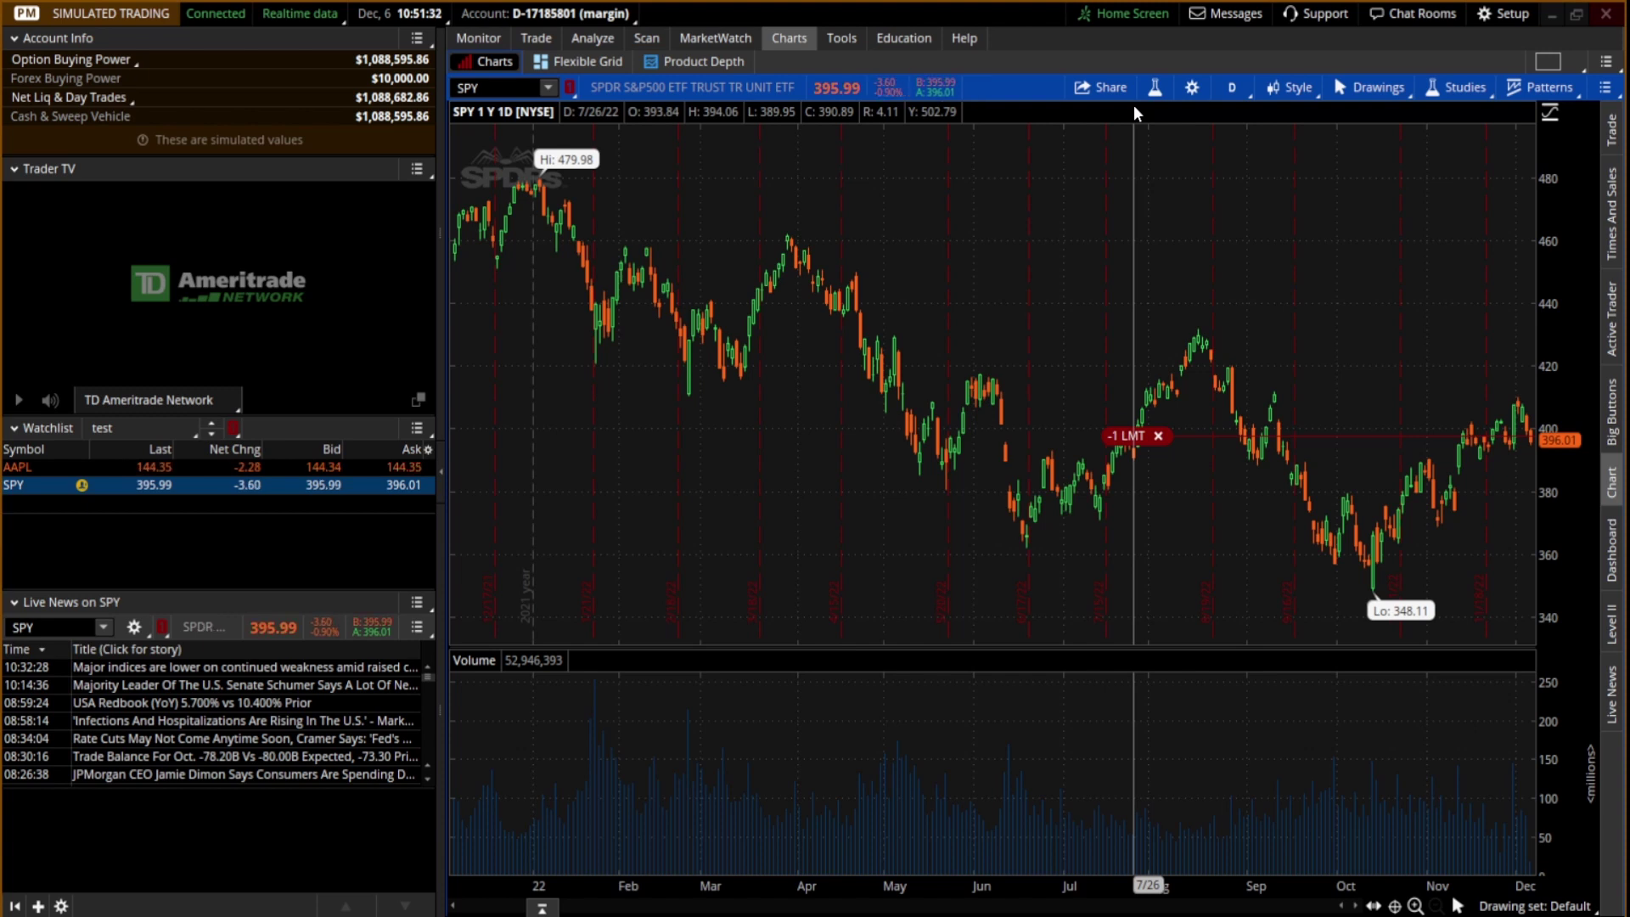
{"action": "left_click", "coordinate": [1192, 88]}
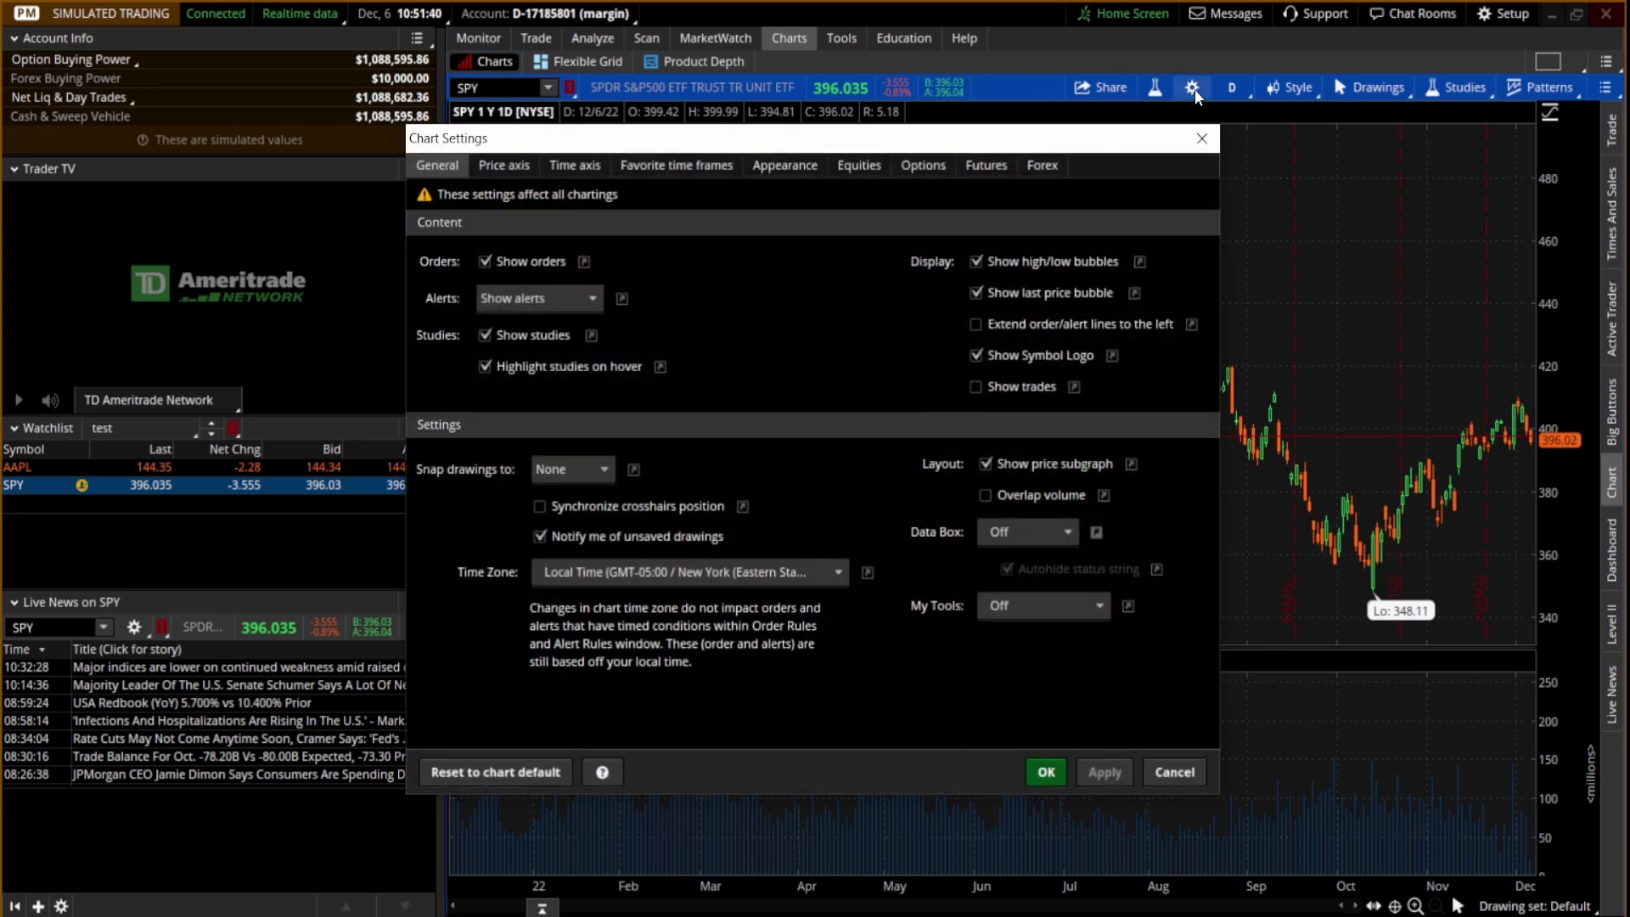
{"action": "left_click", "coordinate": [986, 494]}
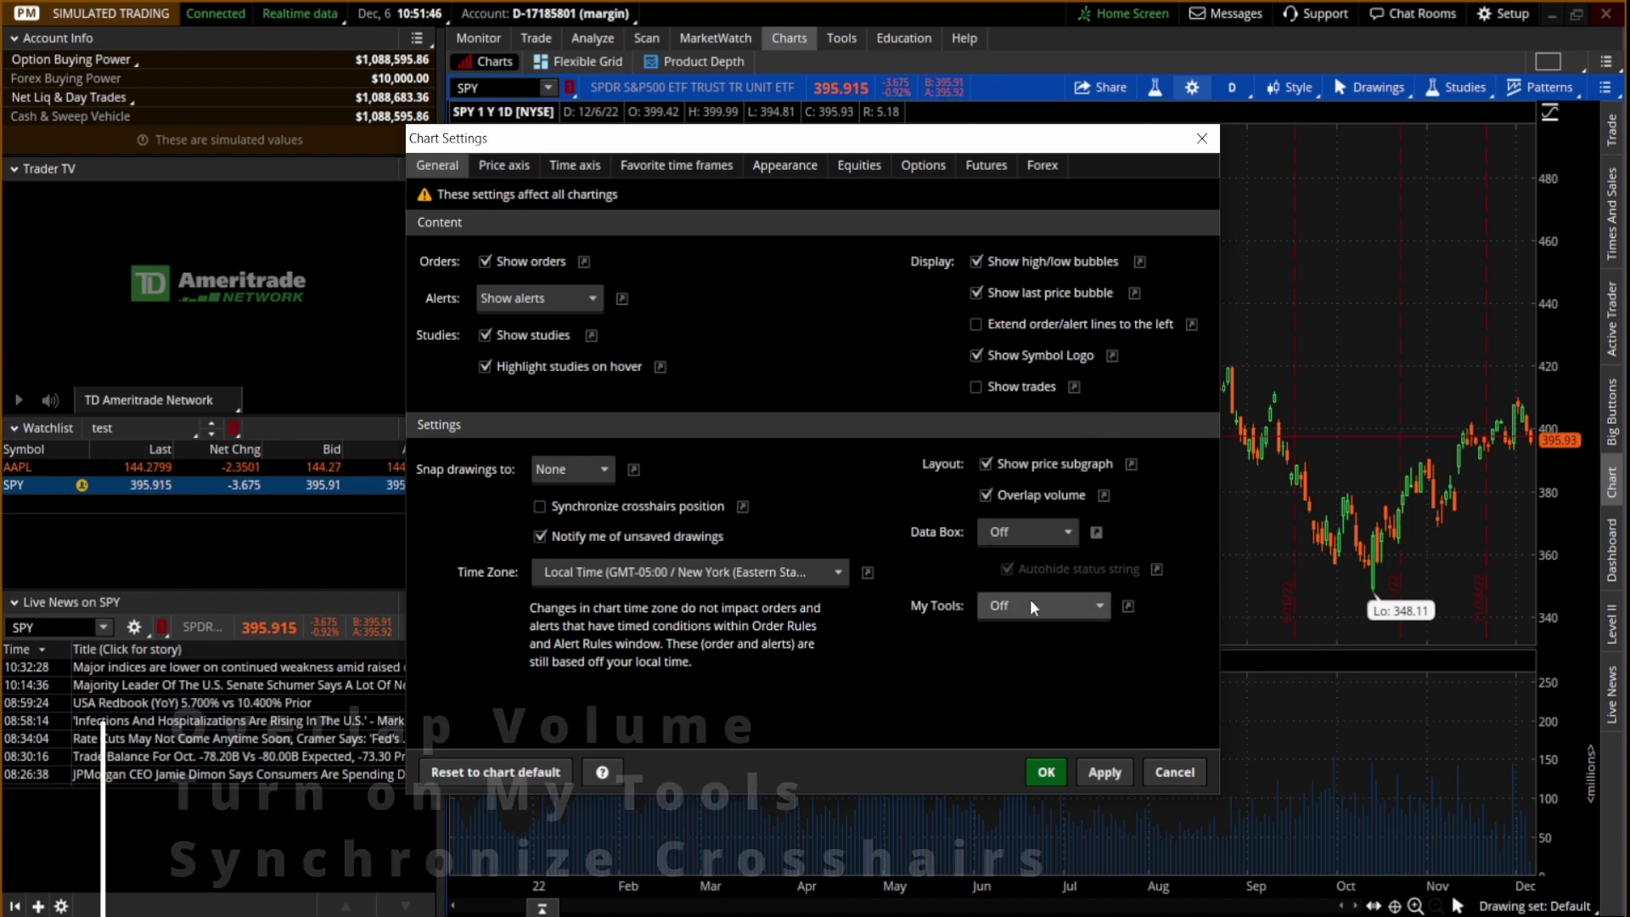
{"action": "left_click", "coordinate": [1100, 606]}
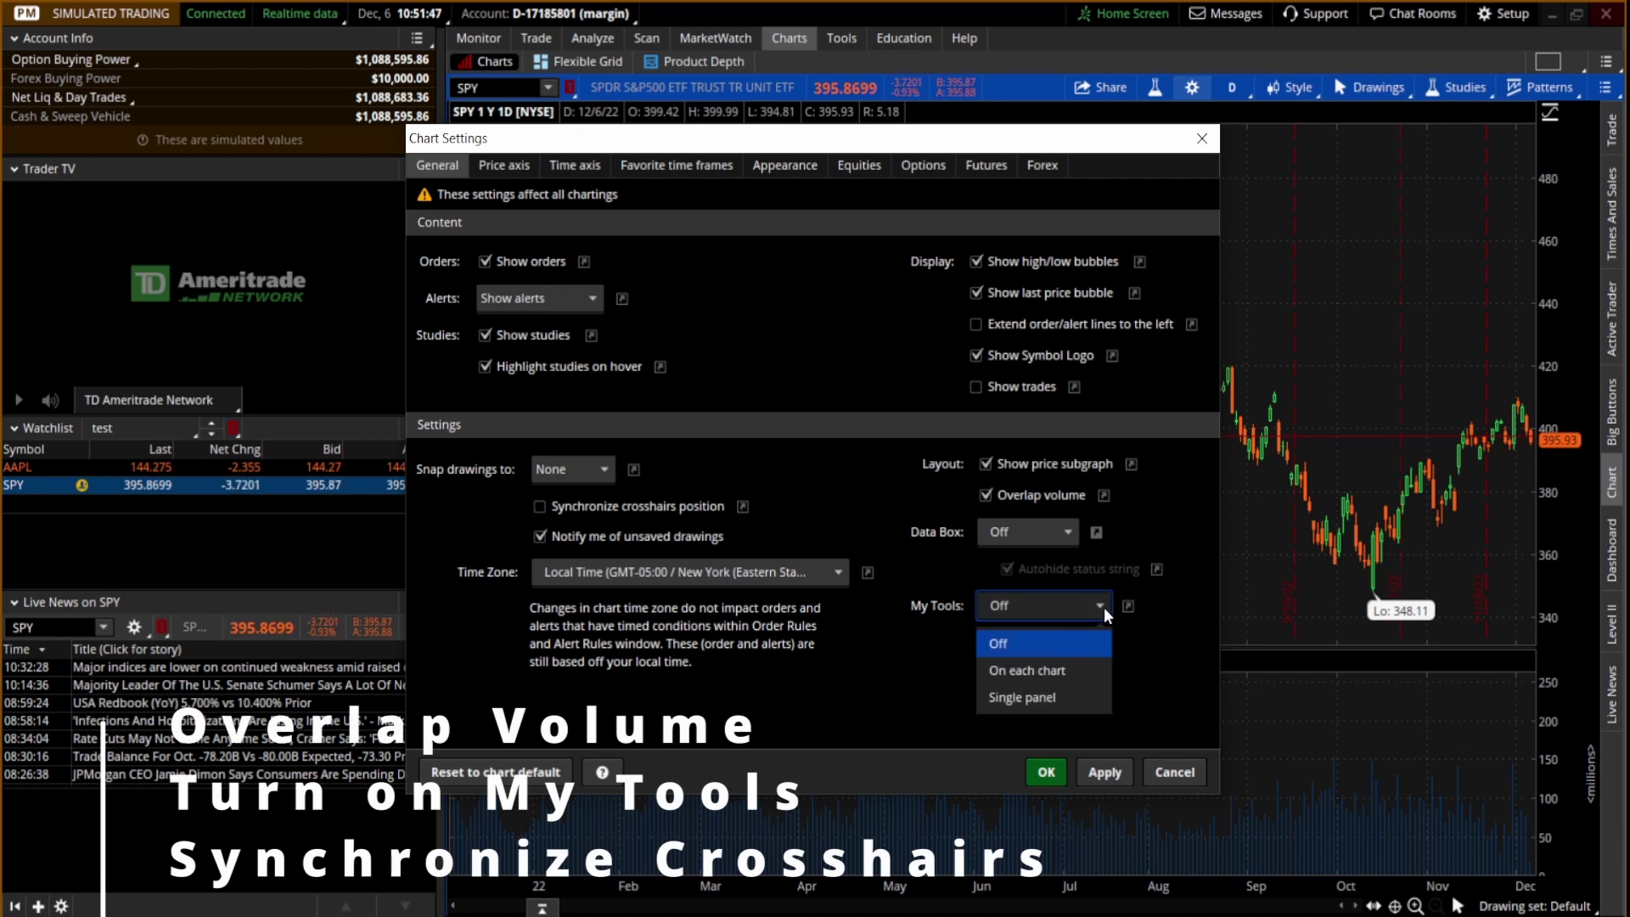
{"action": "left_click", "coordinate": [1058, 671]}
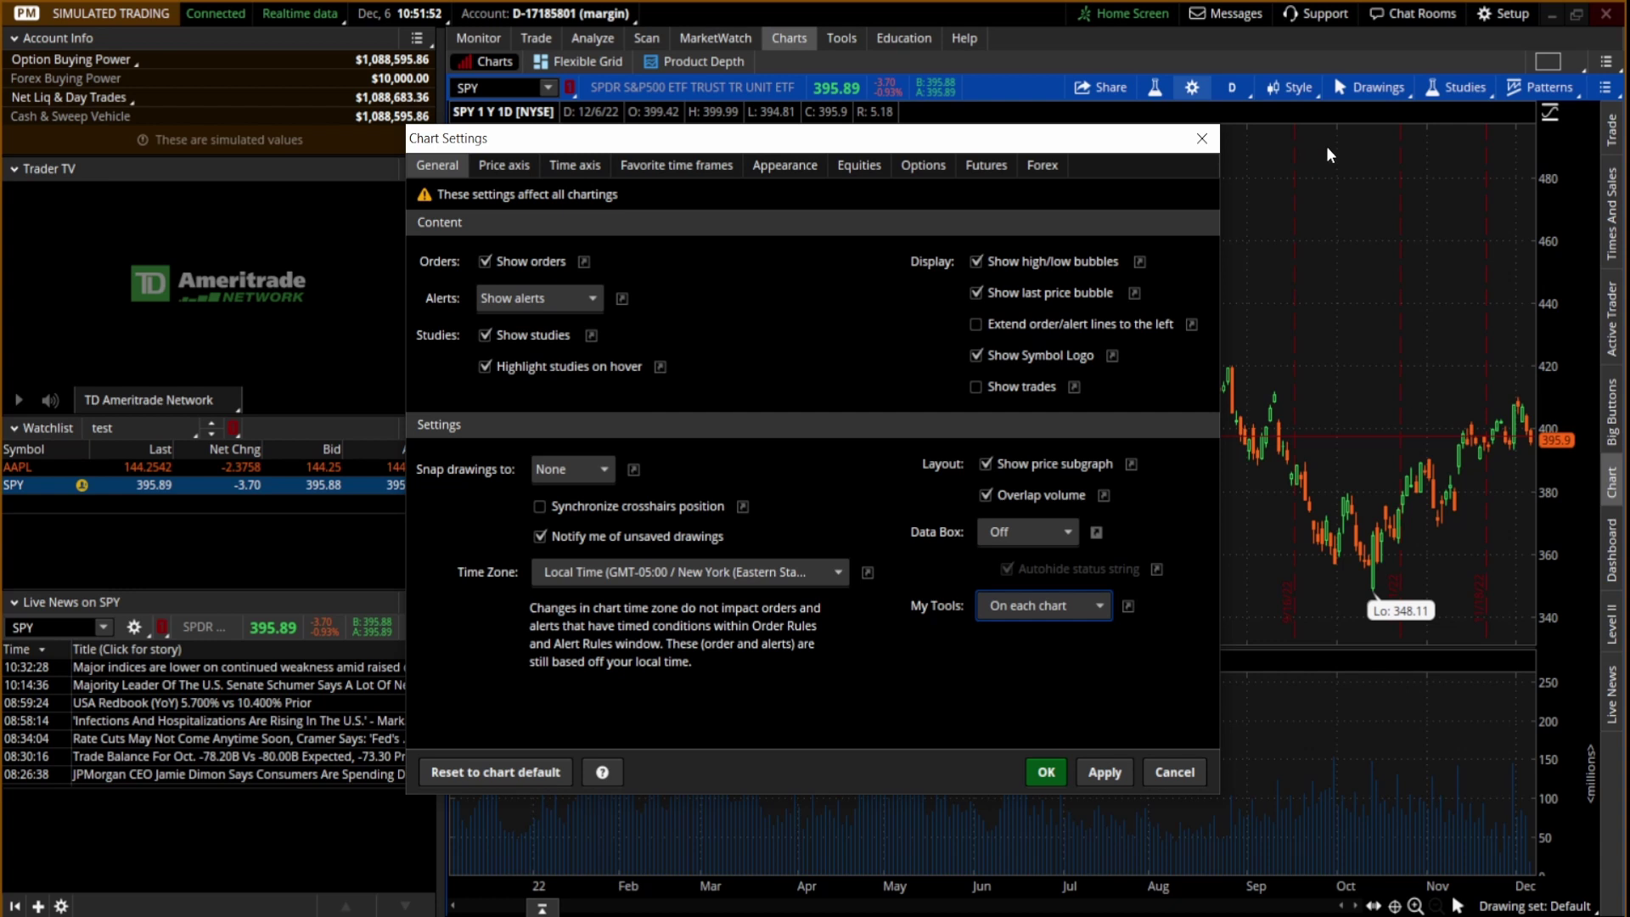
{"action": "left_click", "coordinate": [540, 508]}
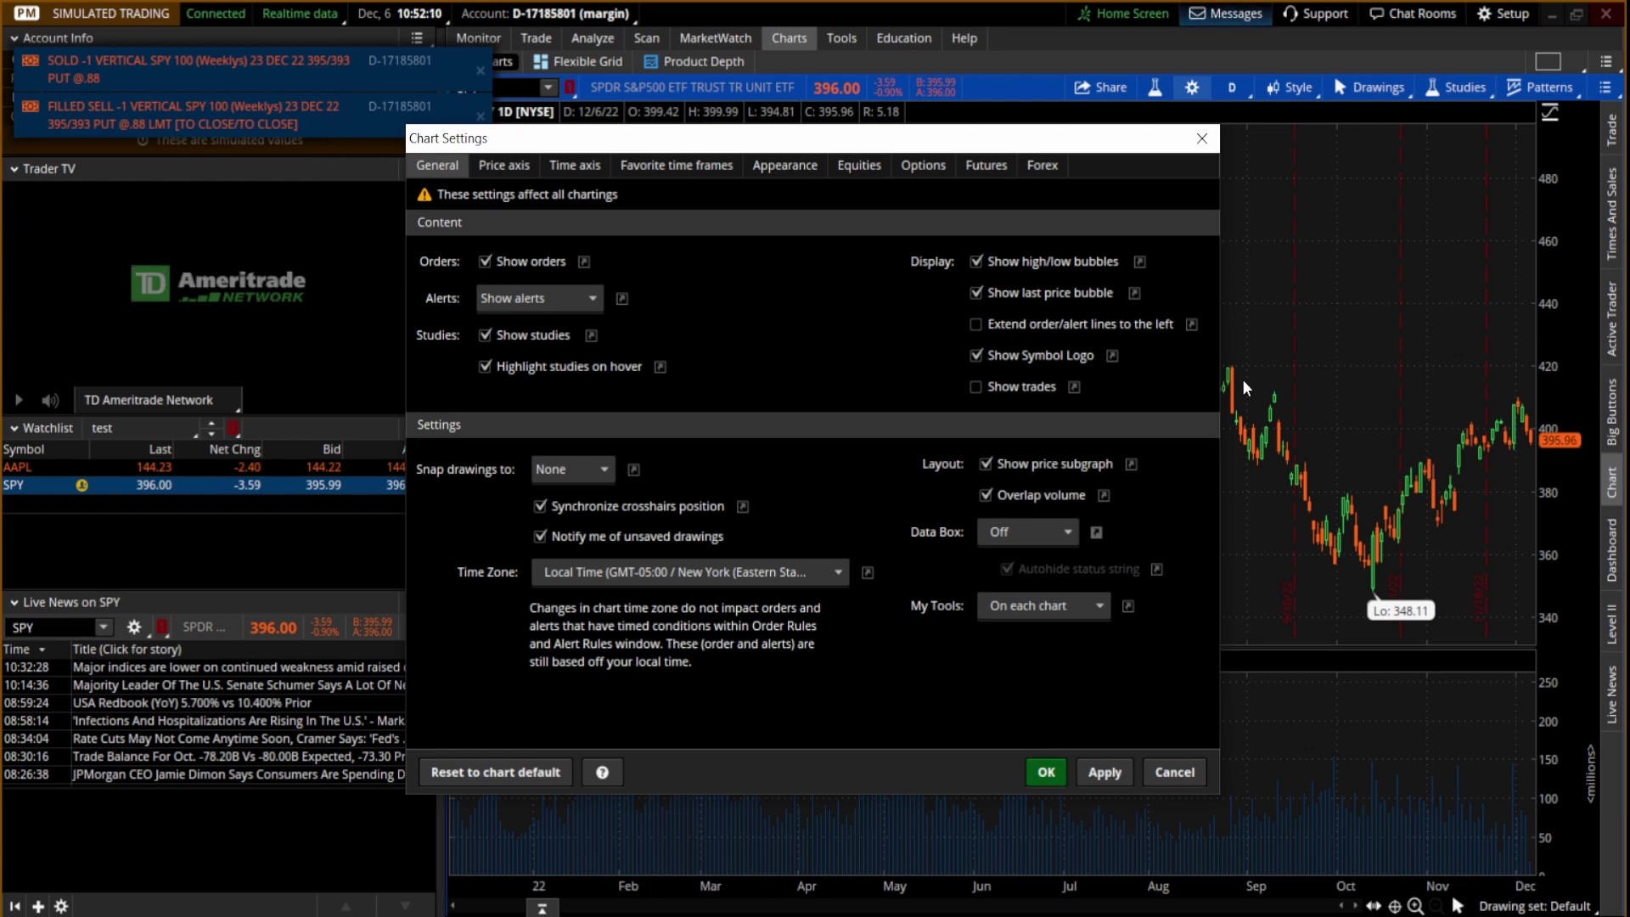
Step: Set the time axis expansion area to 10 bars to the right, review the Equities settings, and apply the chart settings
{"action": "left_click", "coordinate": [583, 169]}
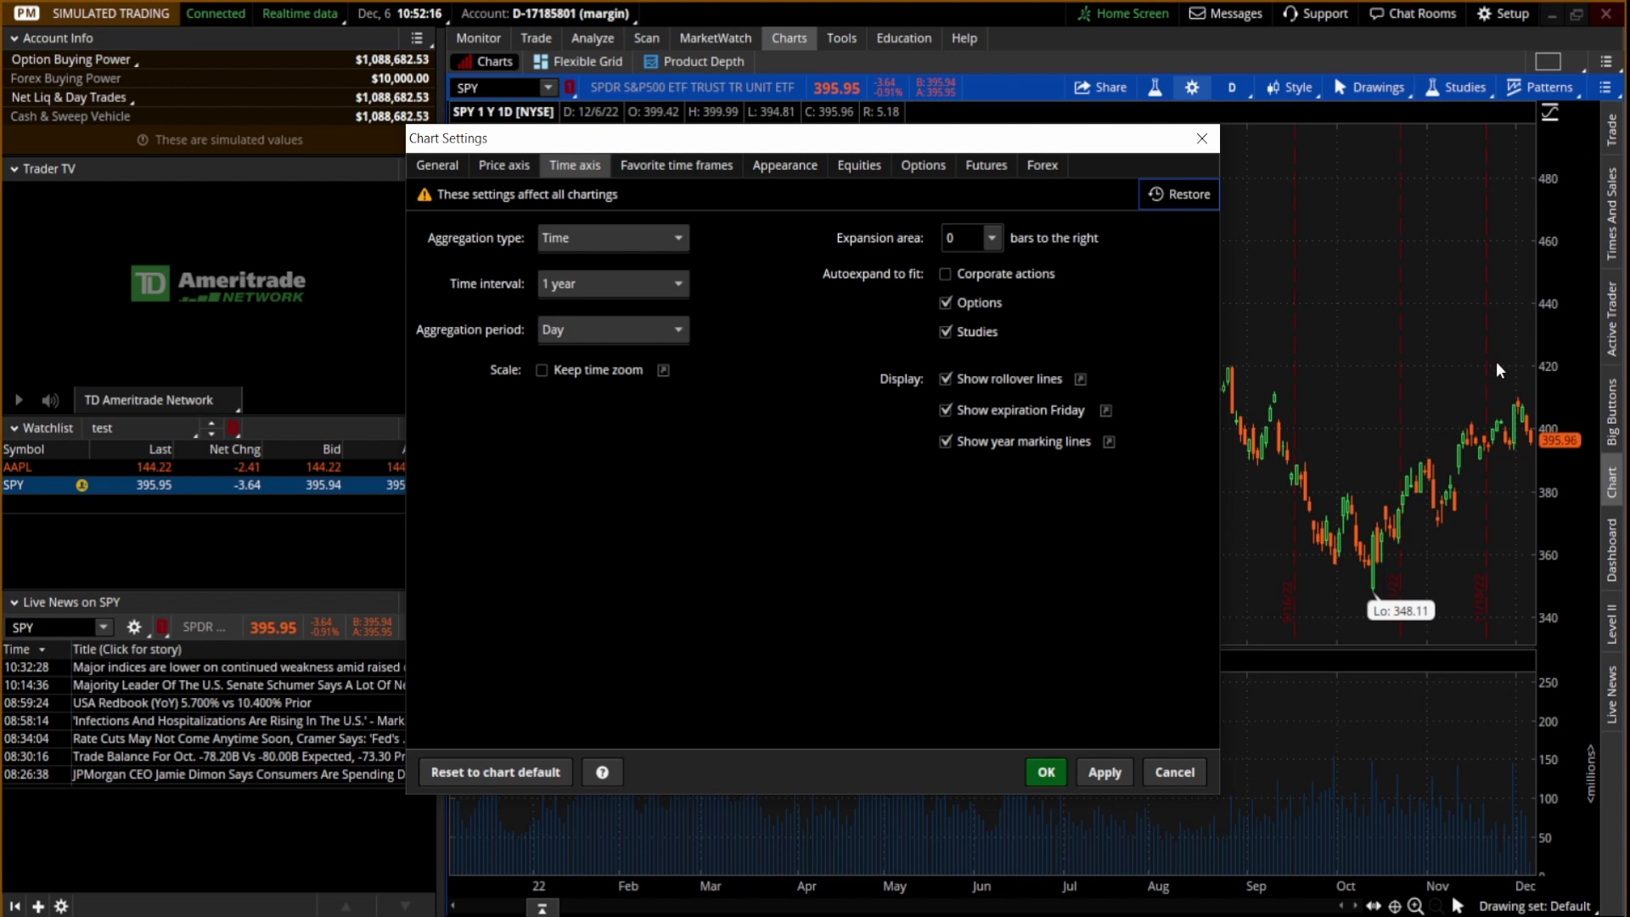
{"action": "left_click", "coordinate": [963, 238]}
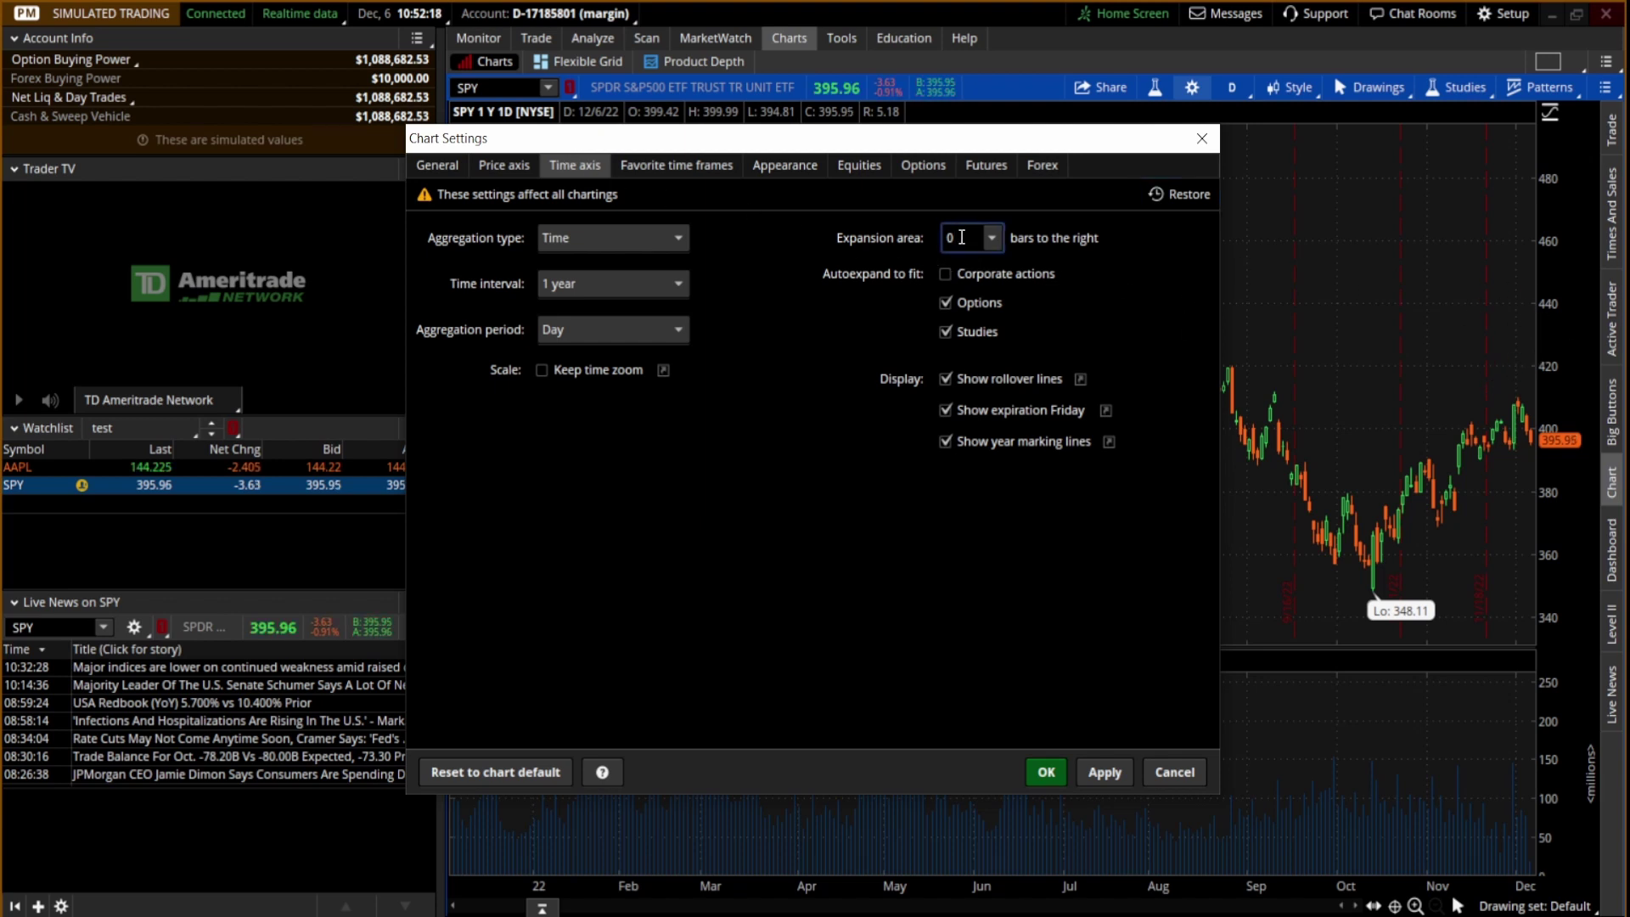
{"action": "key", "text": "BackSpace"}
{"action": "type", "text": "10"}
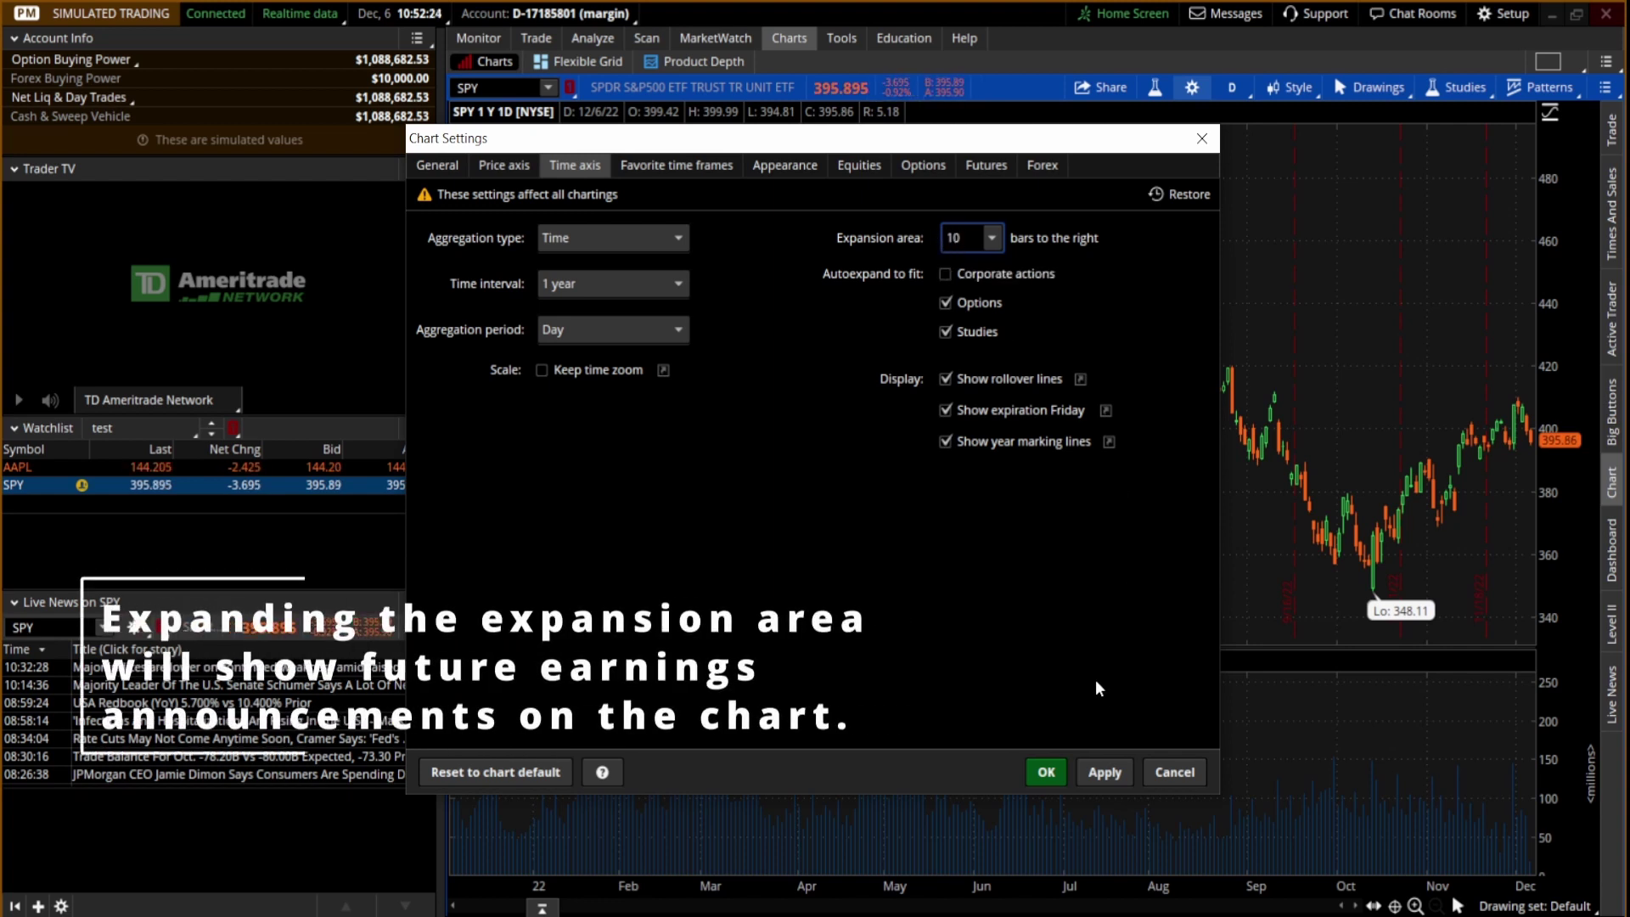
{"action": "left_click", "coordinate": [859, 165]}
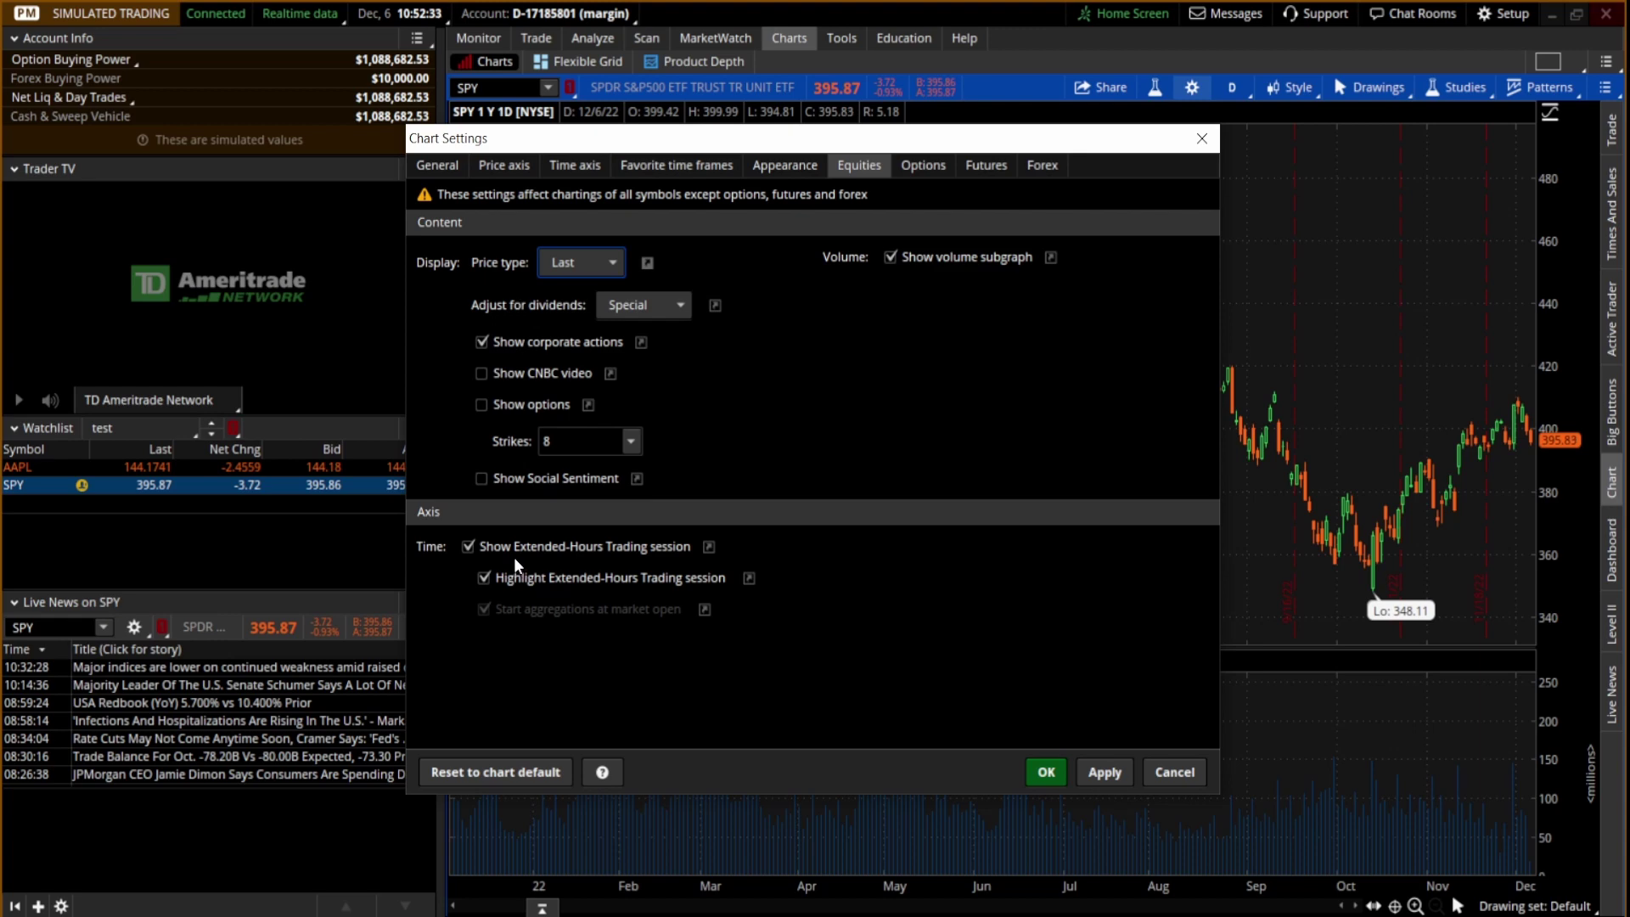
{"action": "left_click", "coordinate": [1104, 772]}
{"action": "left_click", "coordinate": [1047, 772]}
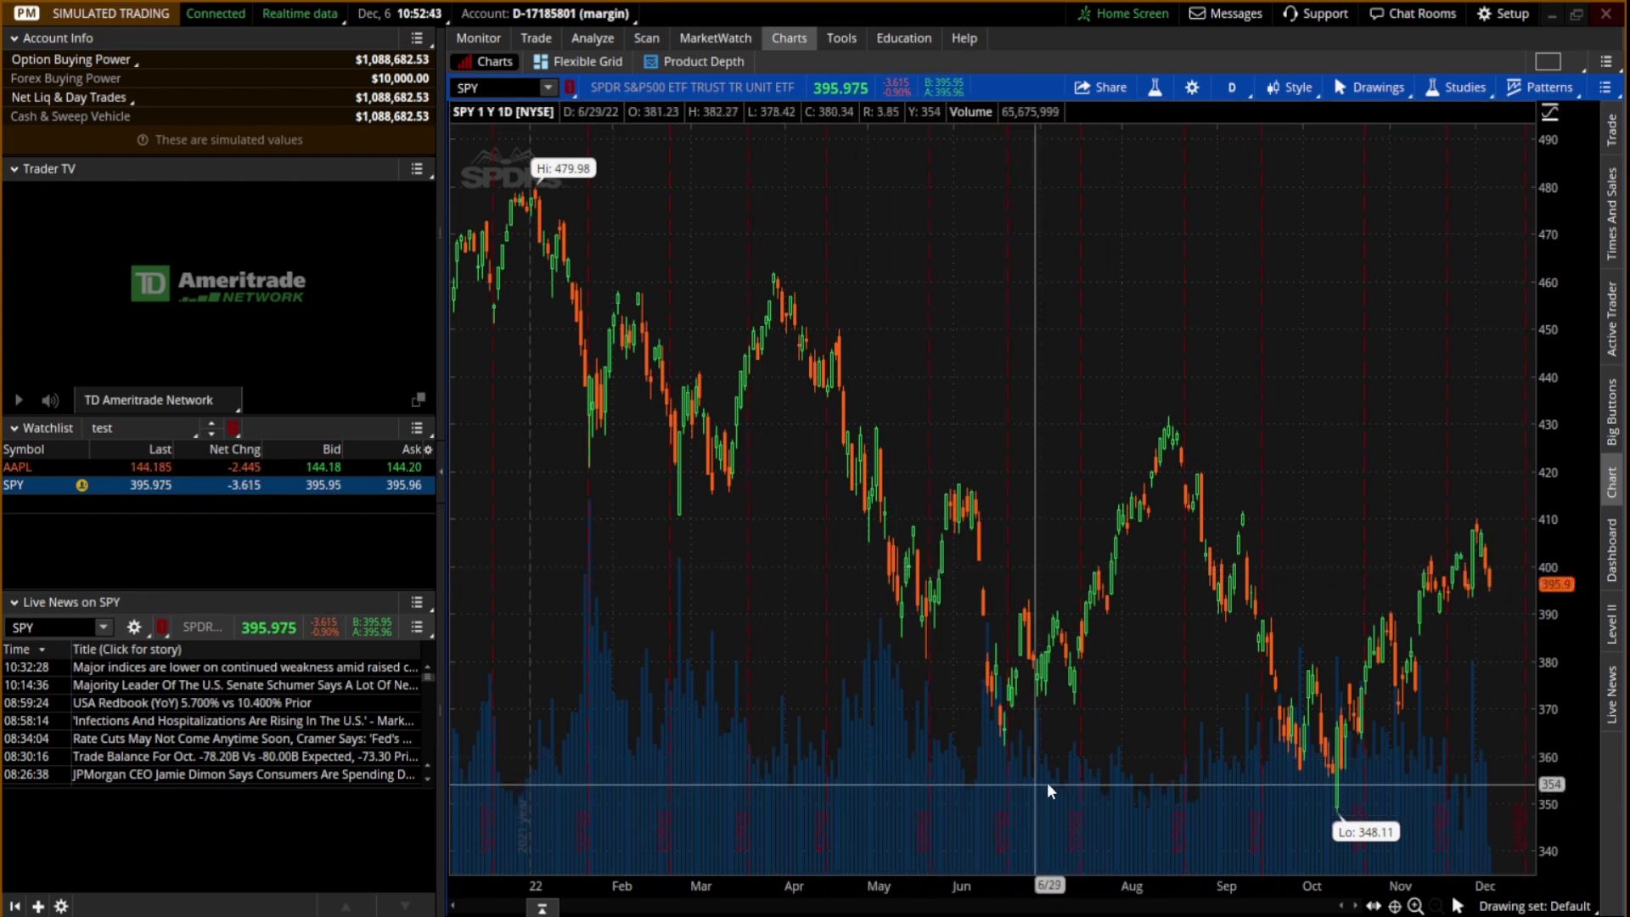
Step: Reveal the My Tools bar on the SPY chart and switch the chart to the 5 D : 5m favorite time frame
{"action": "mouse_move", "coordinate": [915, 134]}
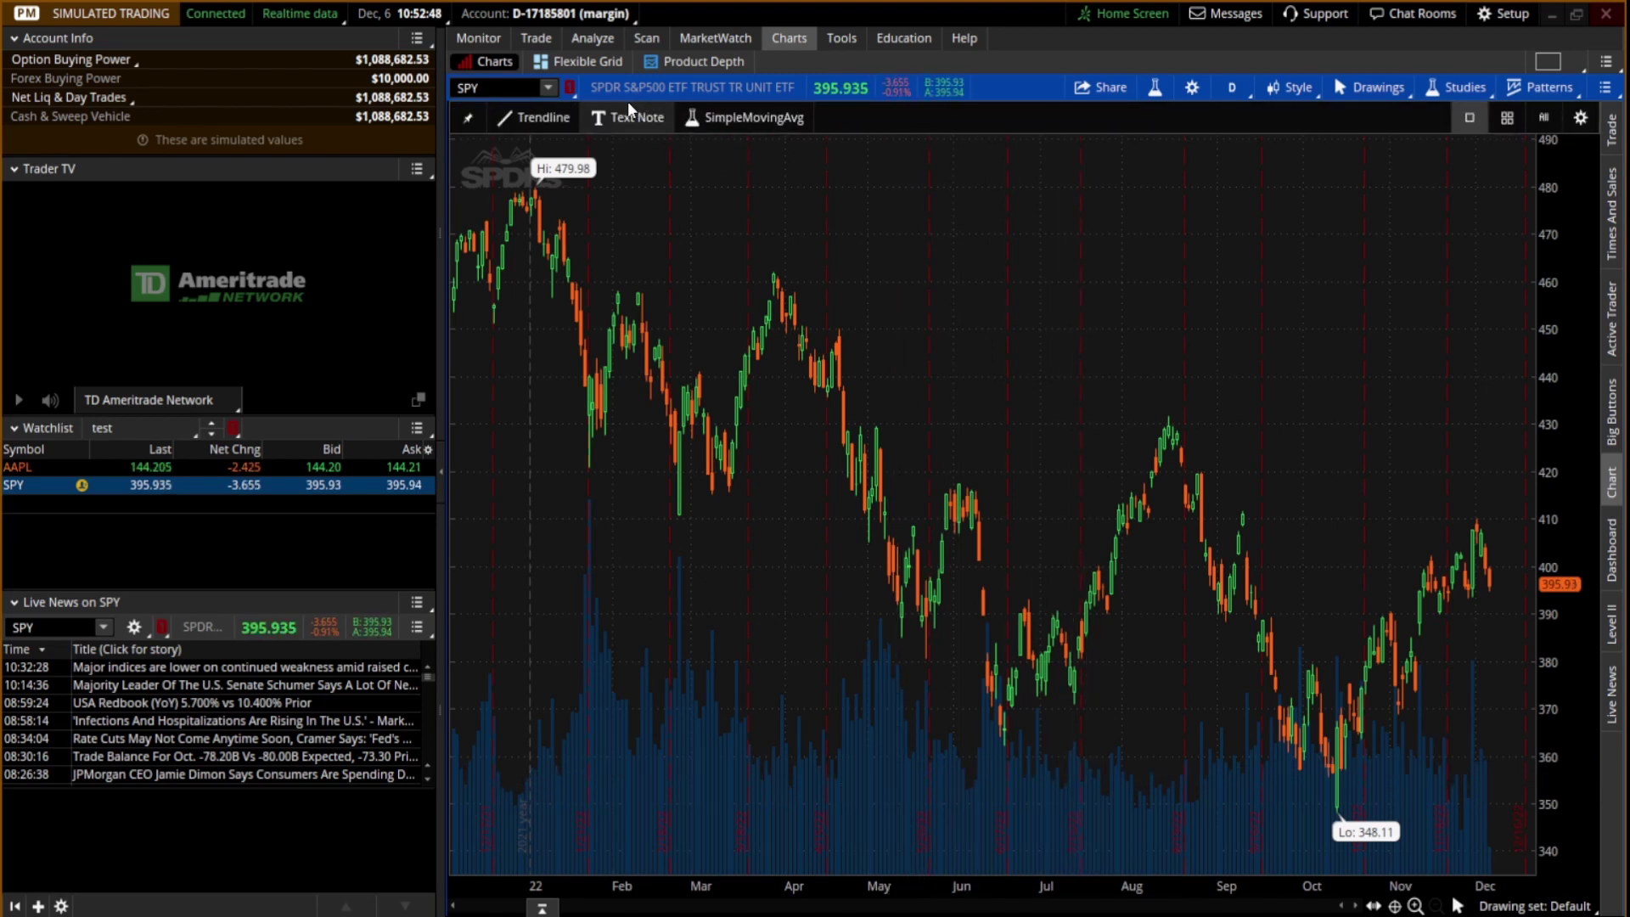
{"action": "left_click", "coordinate": [1236, 86]}
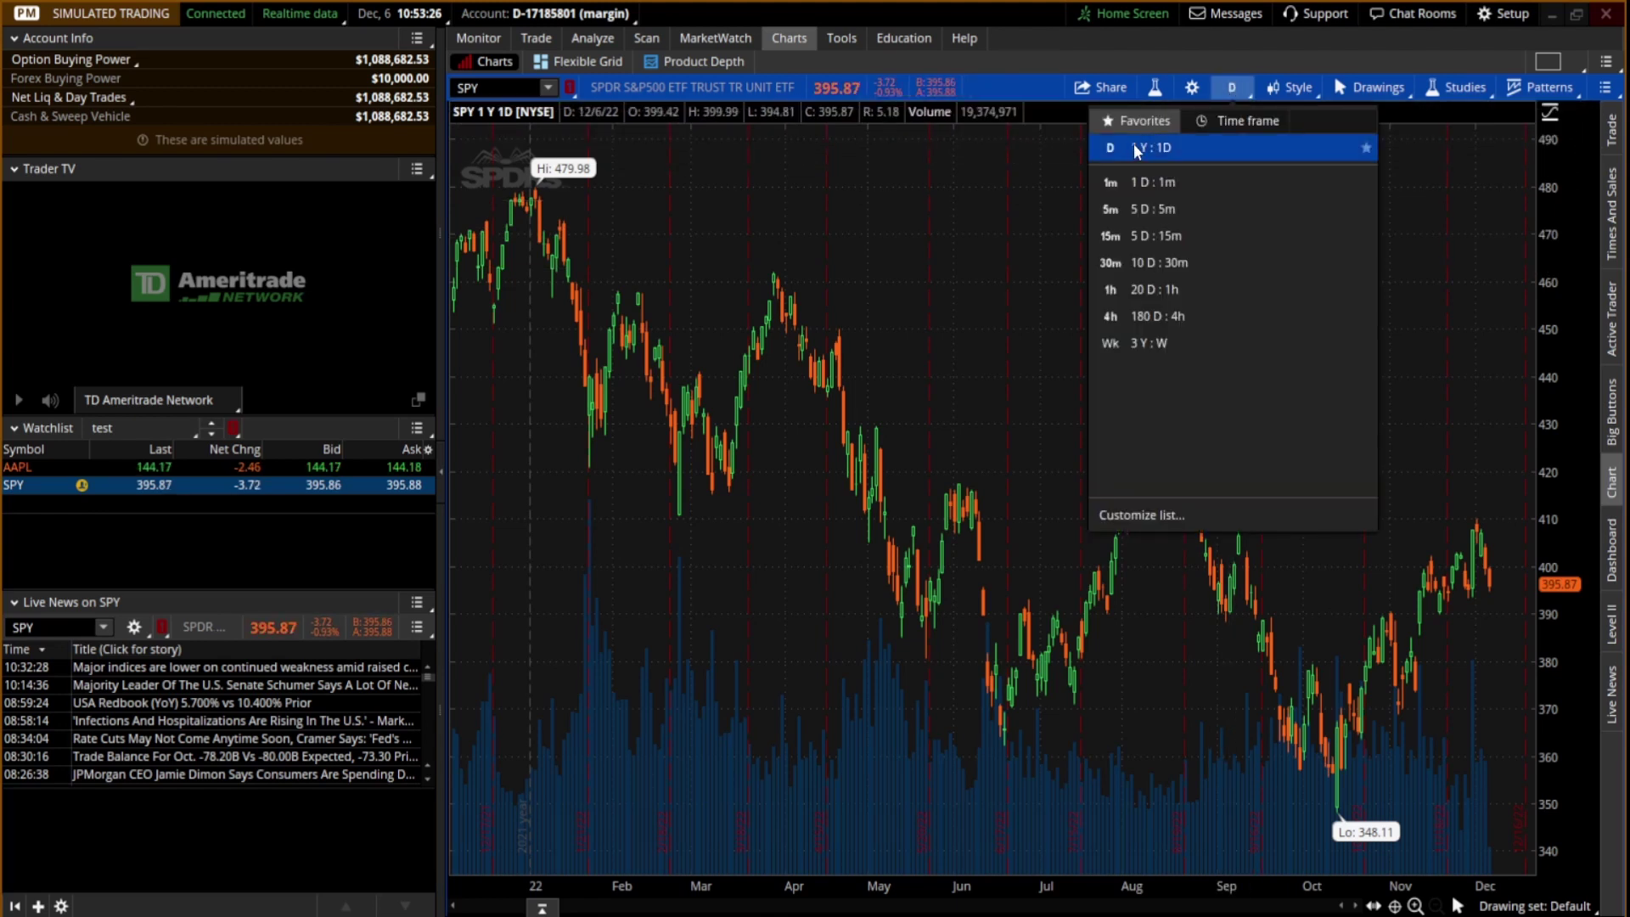
{"action": "left_click", "coordinate": [1144, 211]}
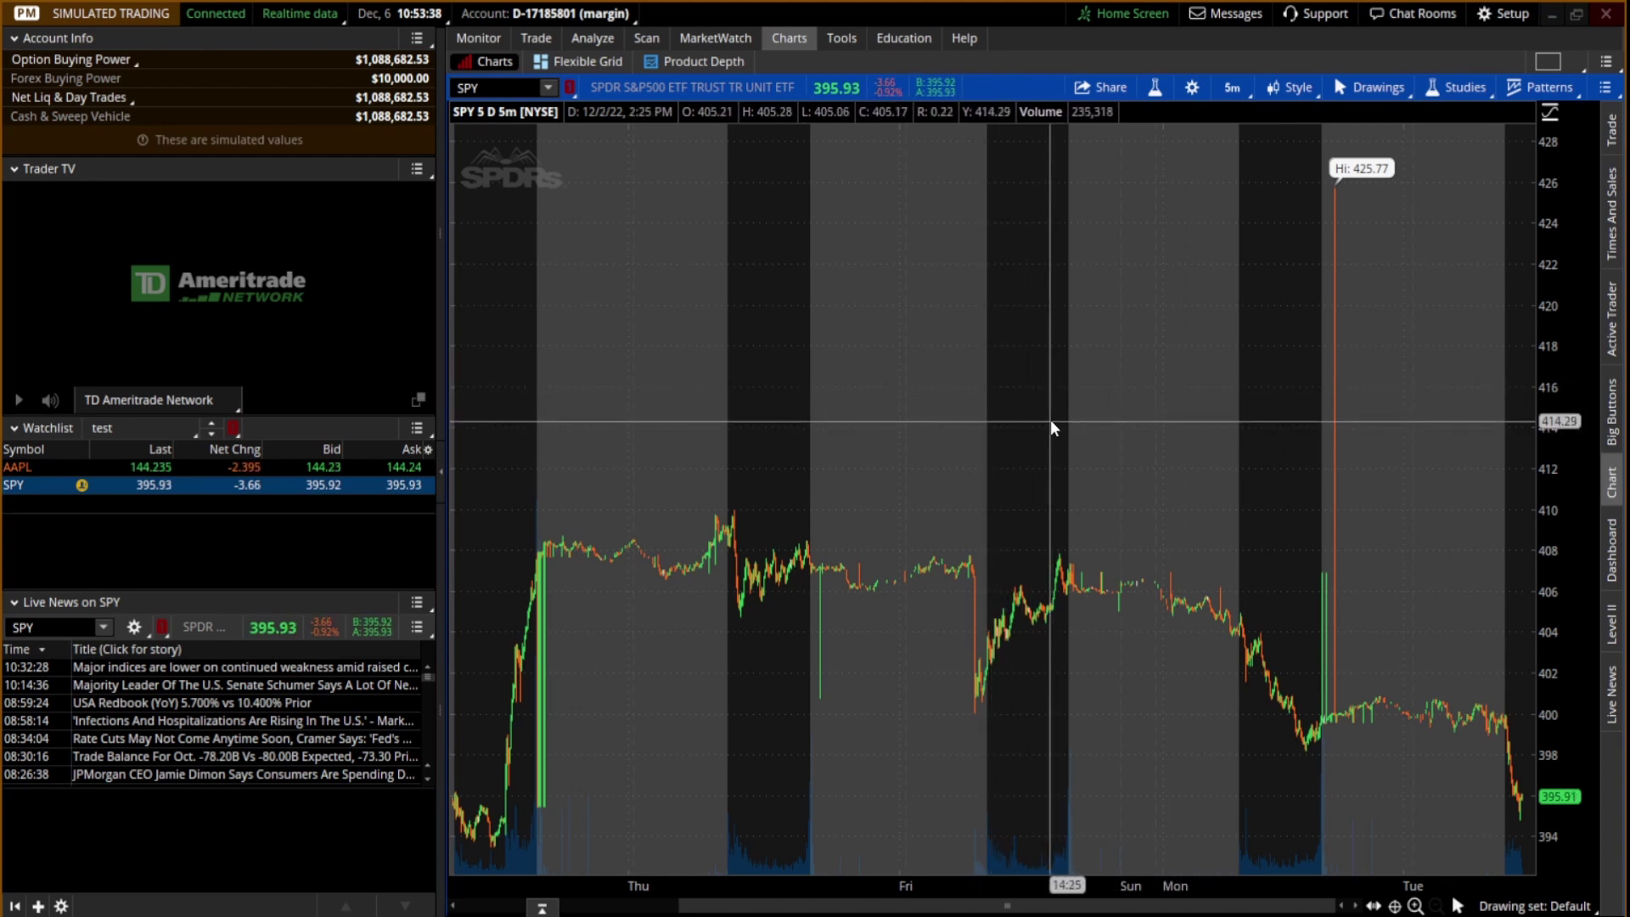
Step: Review the chart's custom time frame options, and view the time intervals available for editing the 1 D : 1m favorite
{"action": "left_click", "coordinate": [1242, 82]}
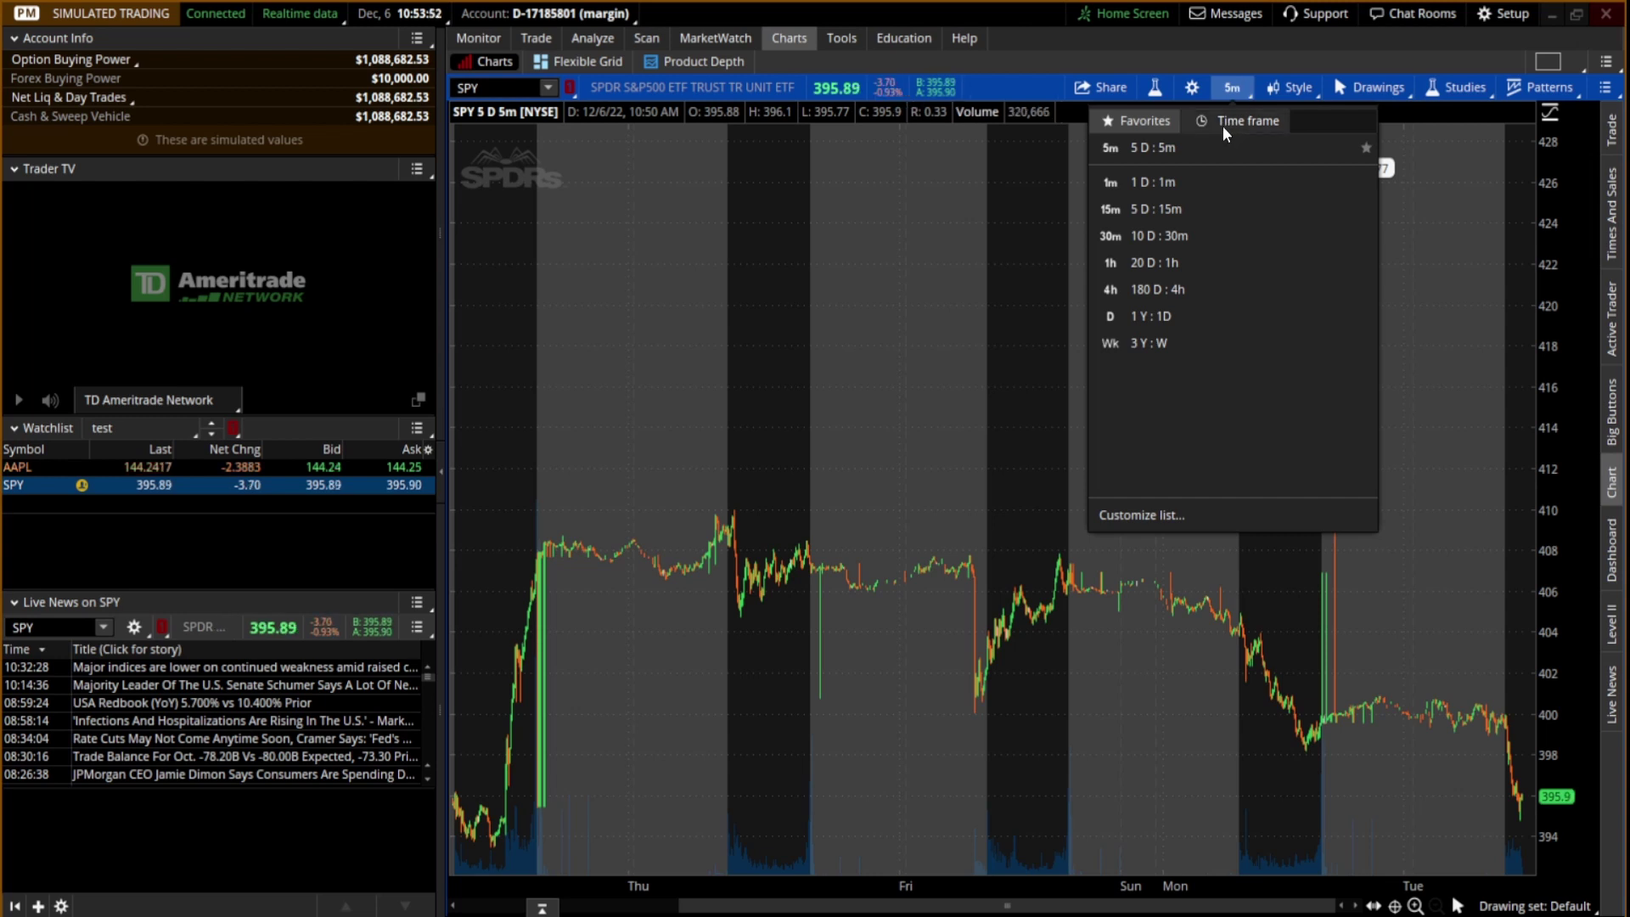
{"action": "left_click", "coordinate": [1245, 120]}
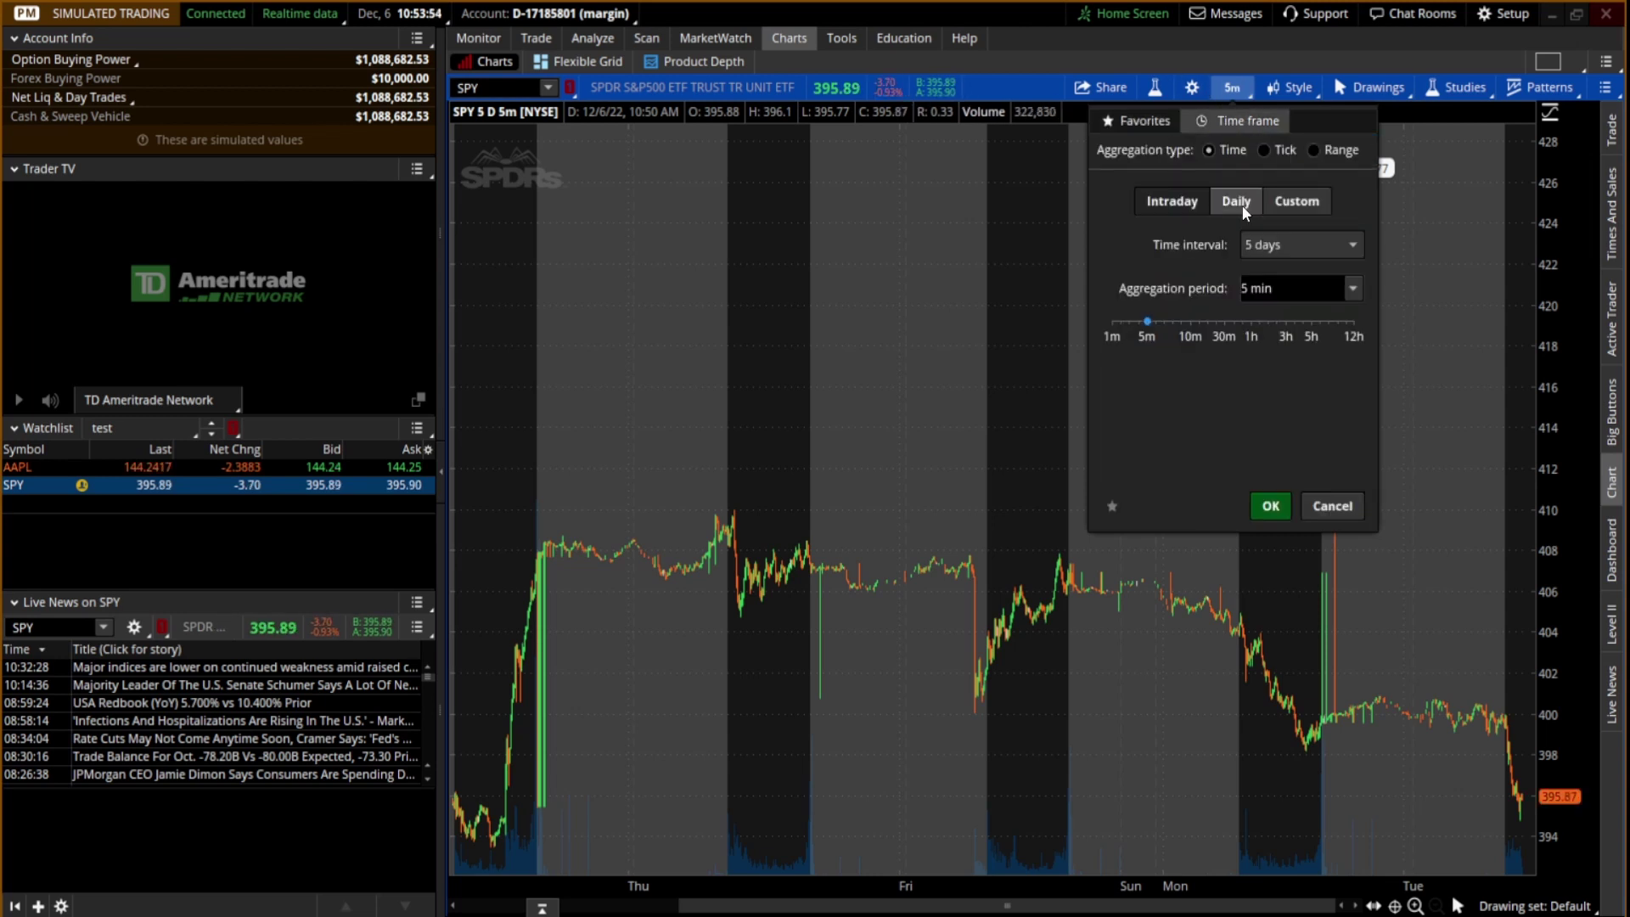
{"action": "left_click", "coordinate": [1137, 122]}
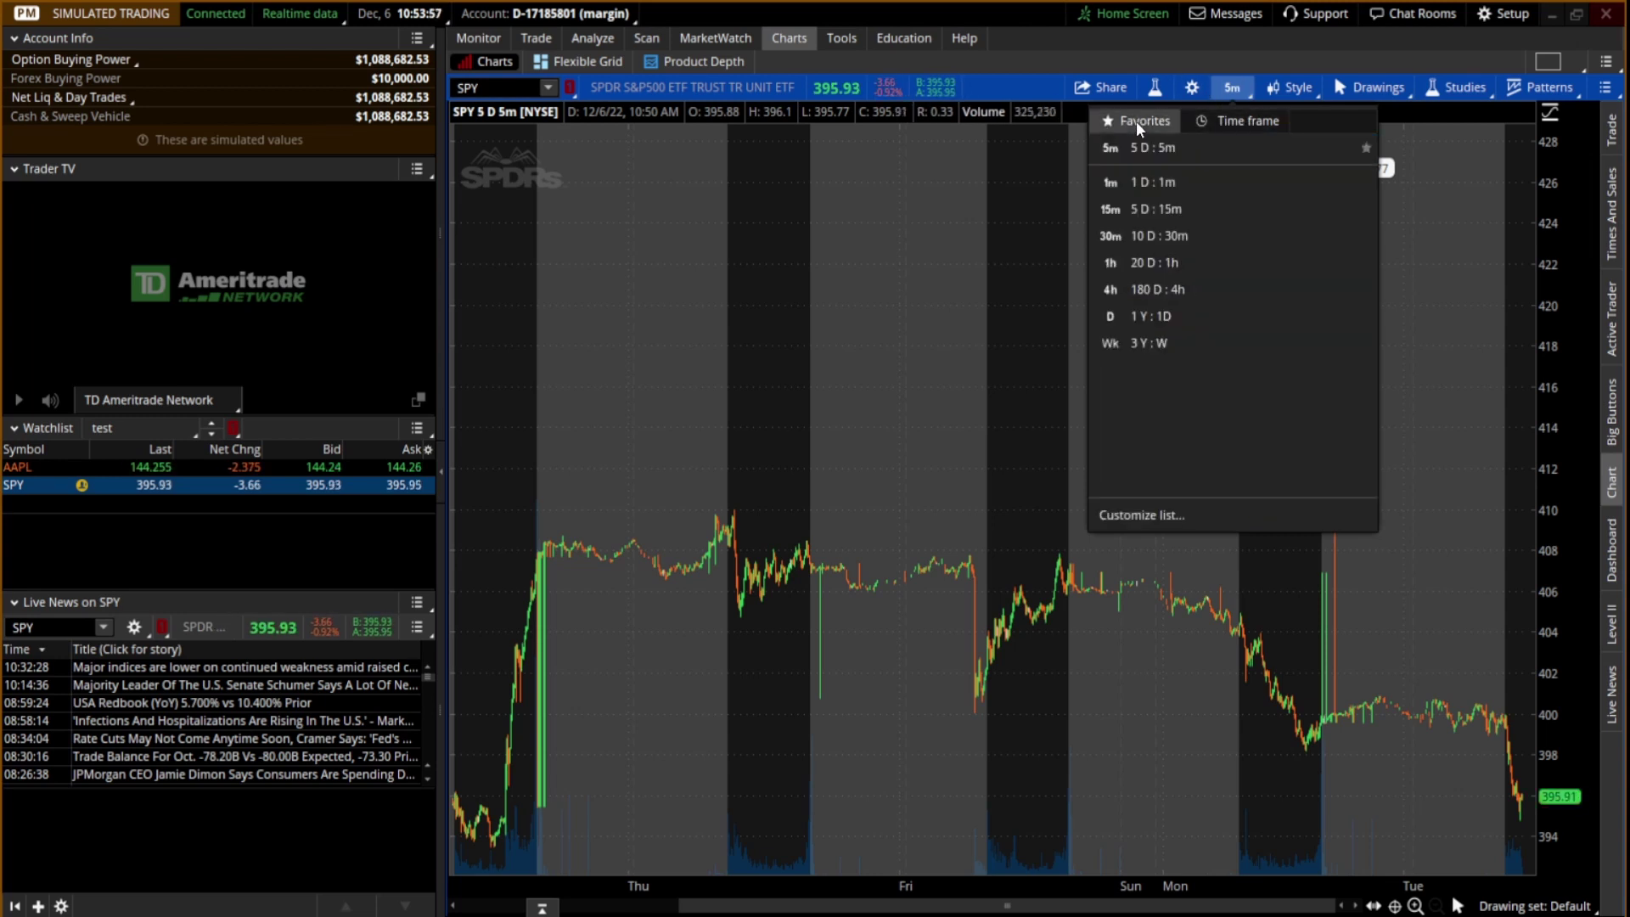
{"action": "left_click", "coordinate": [1133, 525]}
{"action": "left_click", "coordinate": [708, 359]}
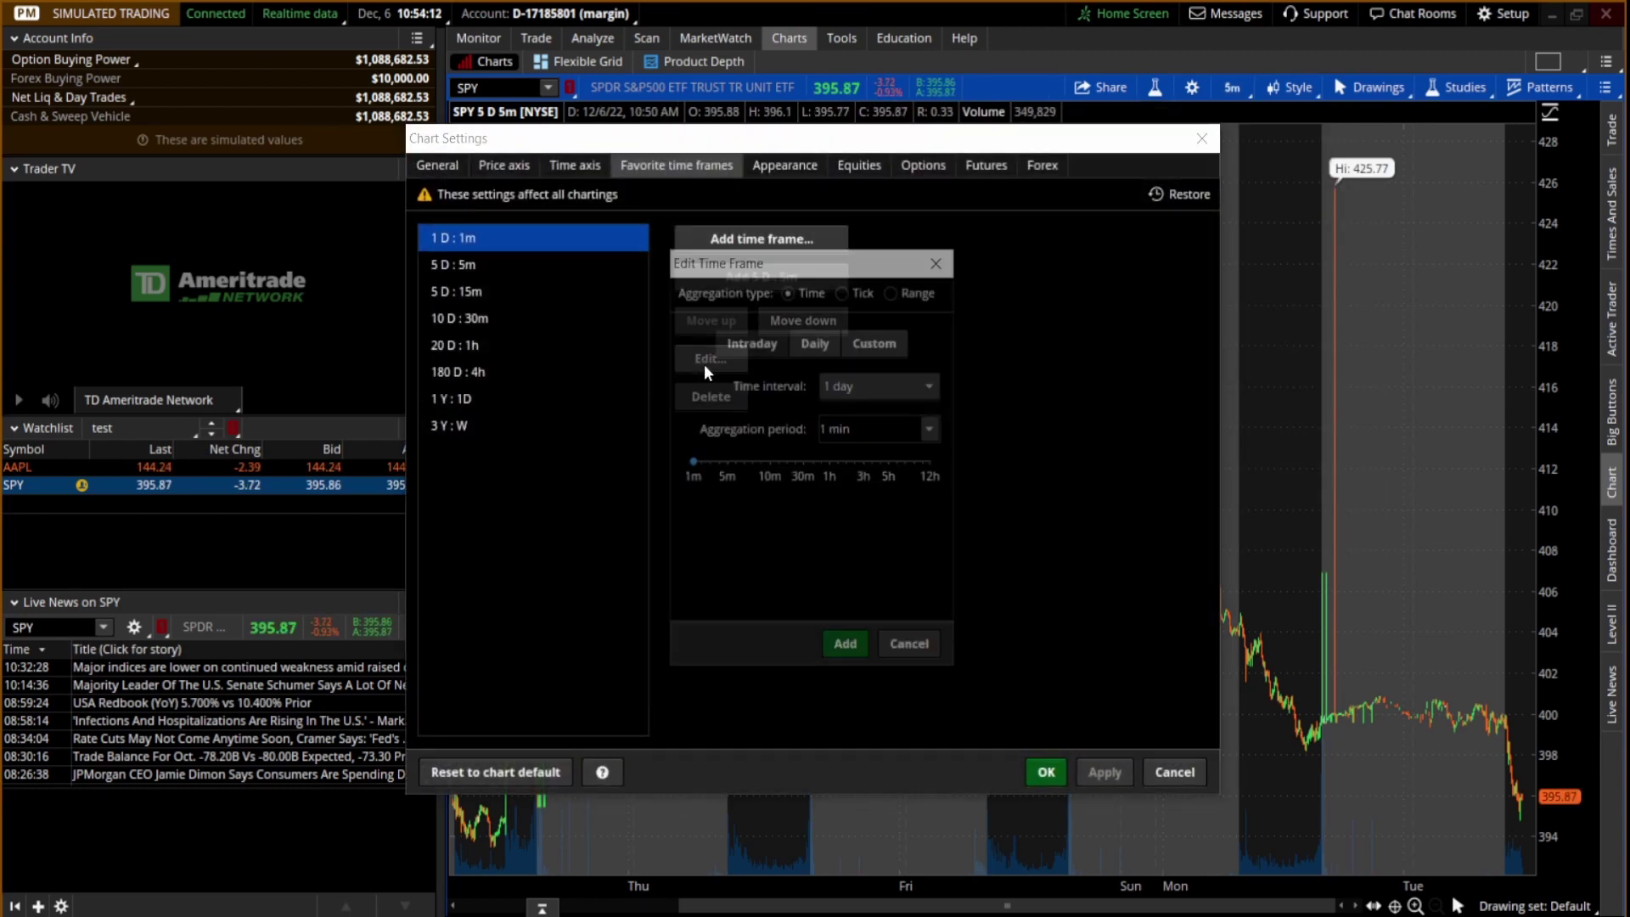
{"action": "left_click", "coordinate": [922, 384]}
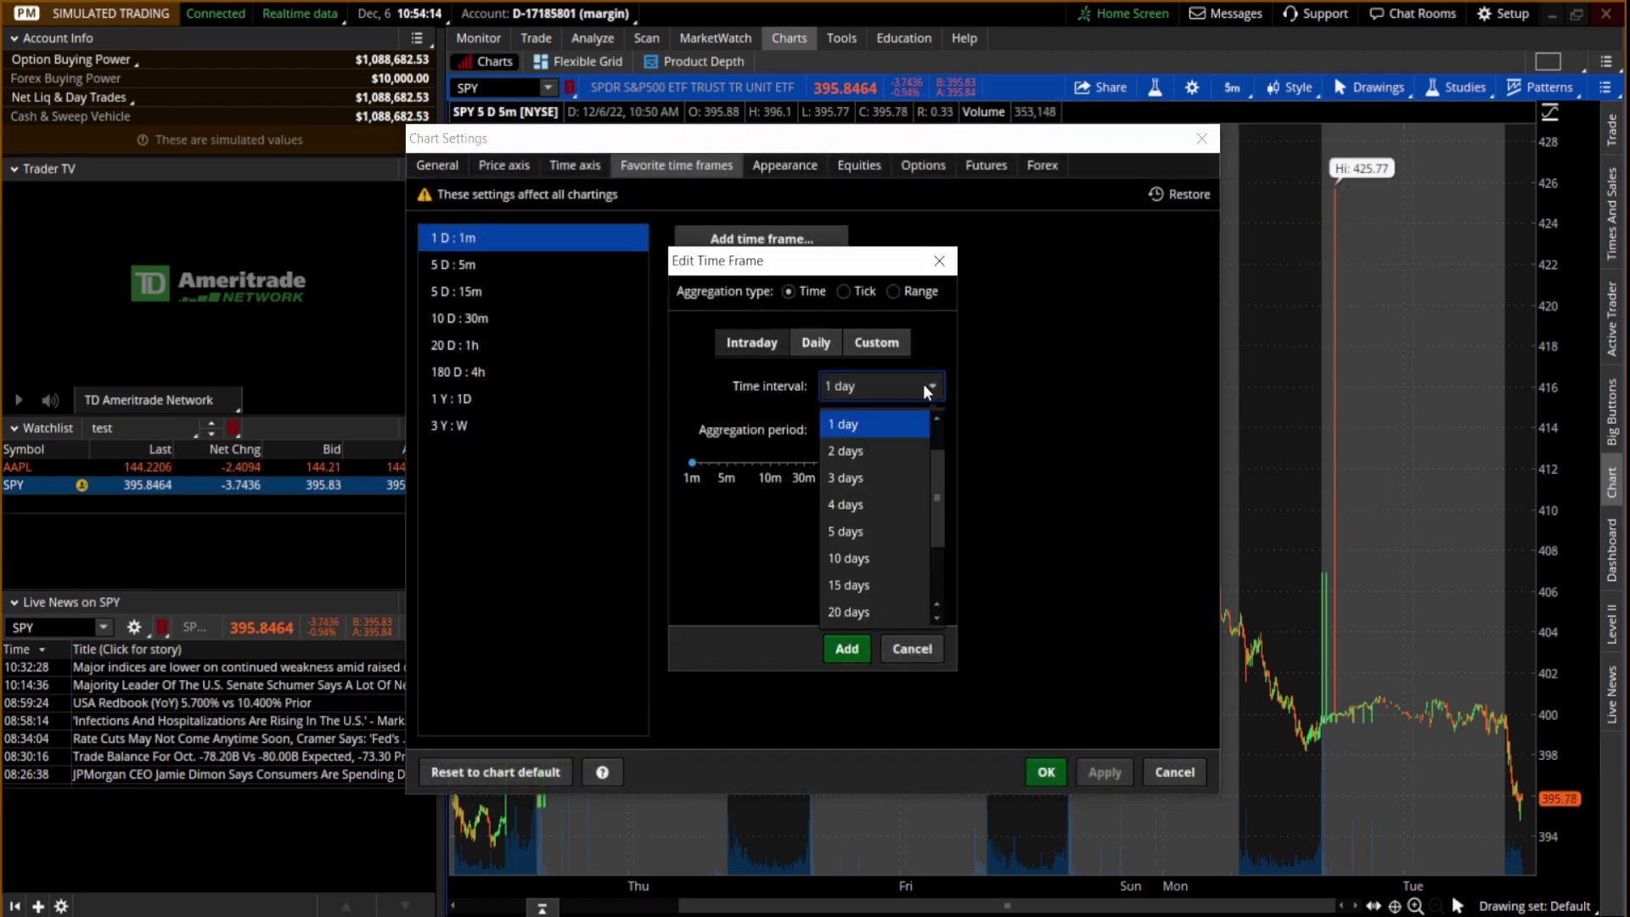
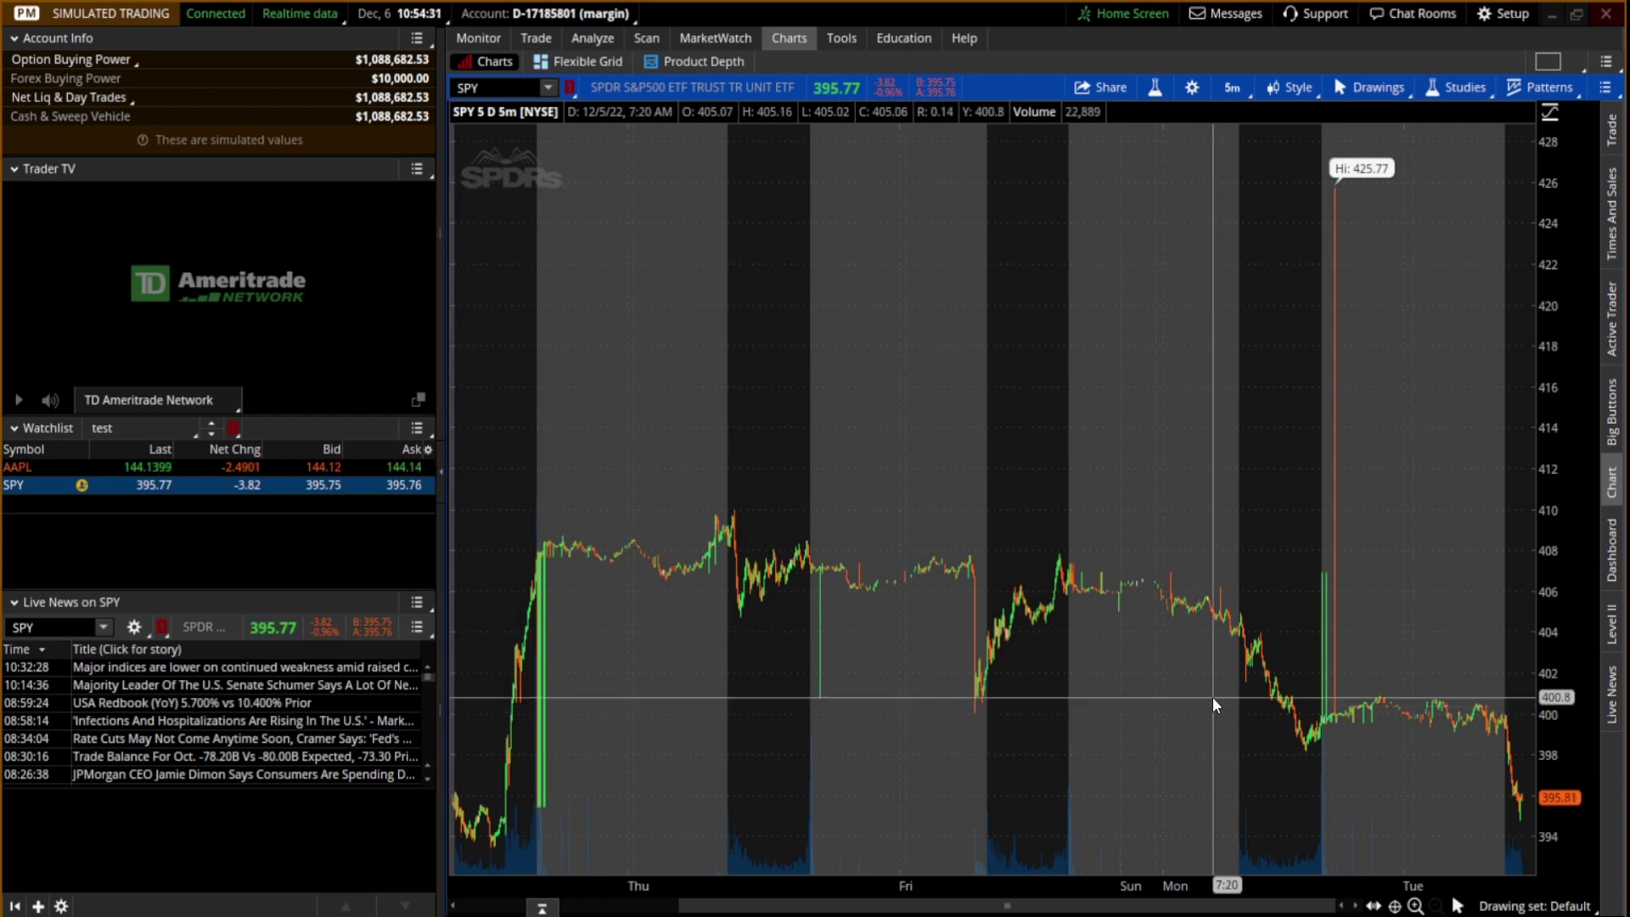
Step: Look over the chart style options, including Data Box mode and chart type, without choosing any
{"action": "left_click", "coordinate": [1292, 88]}
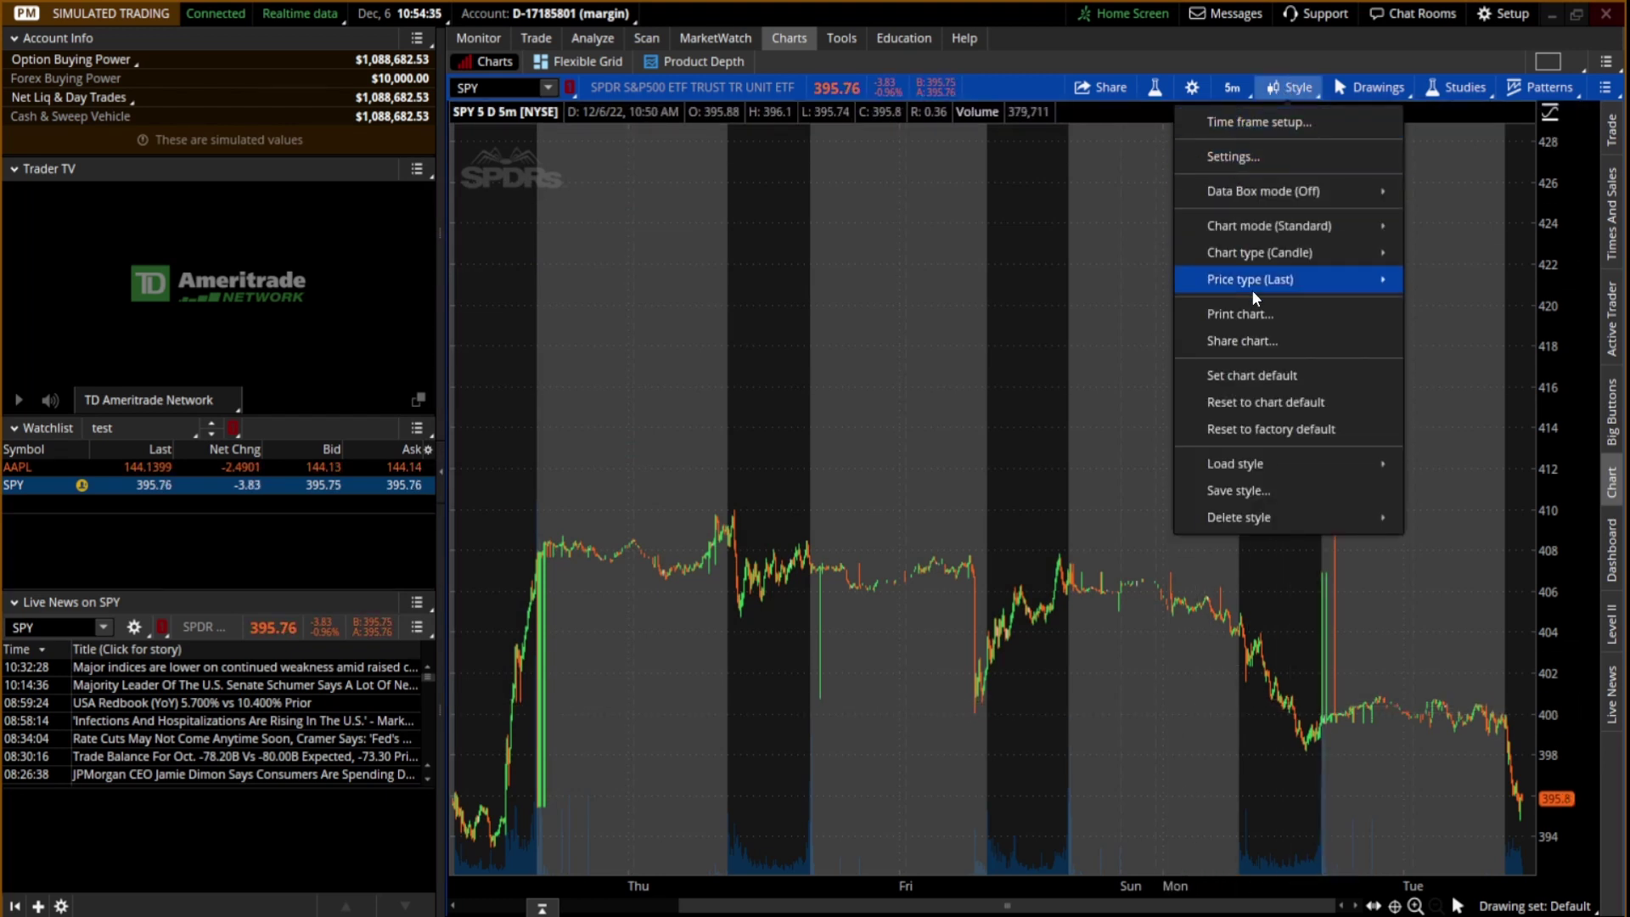
{"action": "mouse_move", "coordinate": [1242, 290]}
{"action": "mouse_move", "coordinate": [1241, 193]}
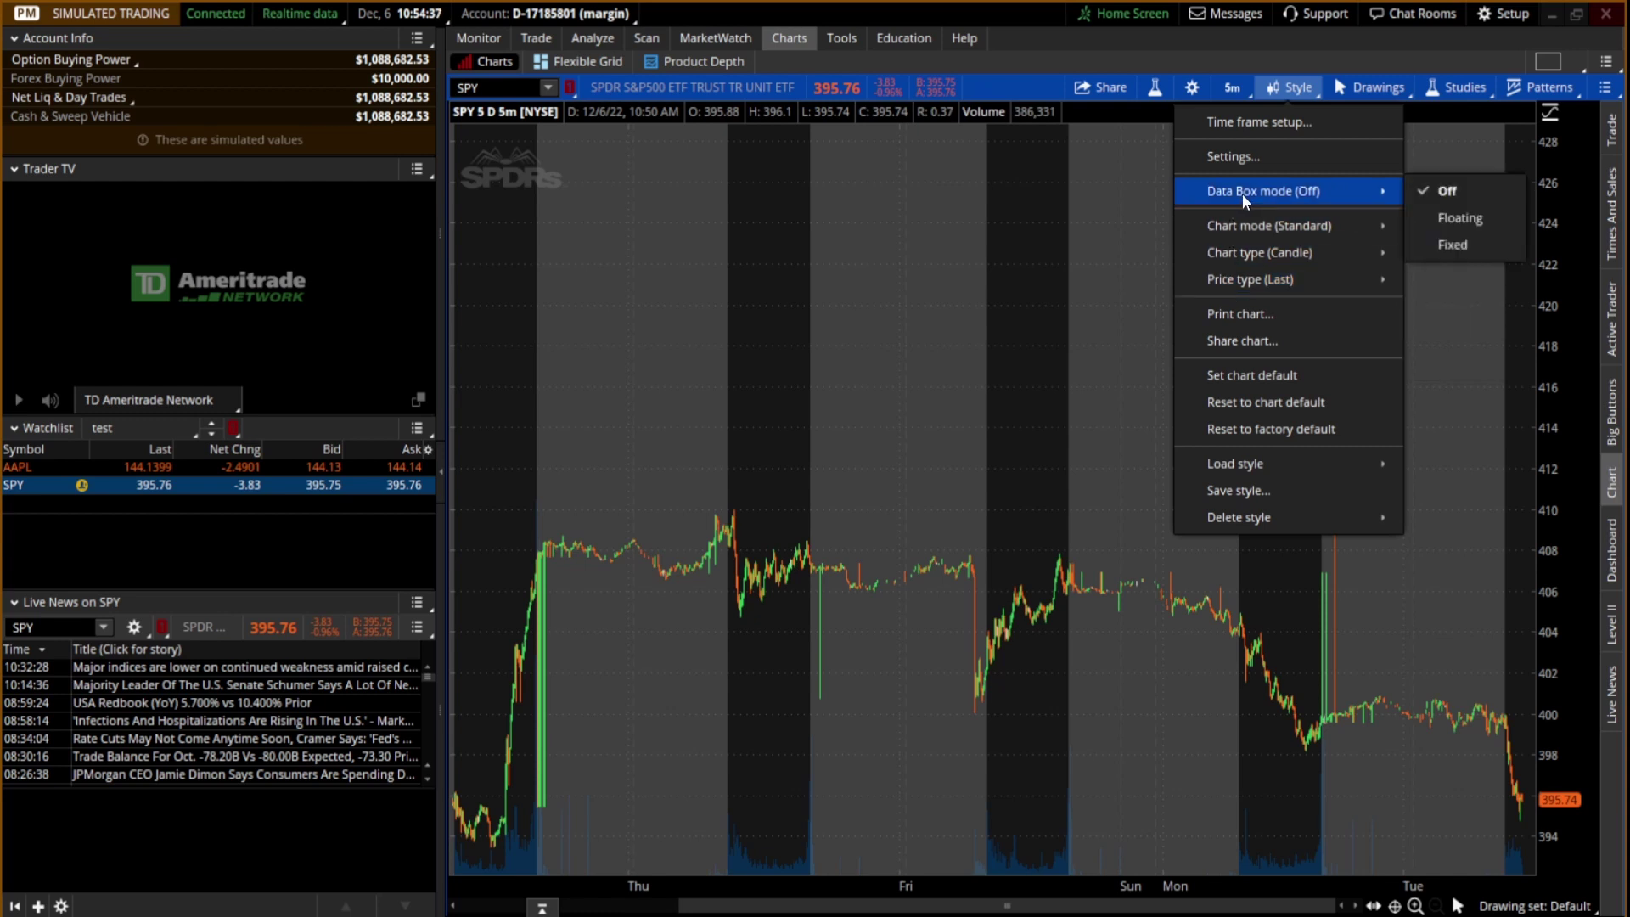
{"action": "mouse_move", "coordinate": [1329, 255]}
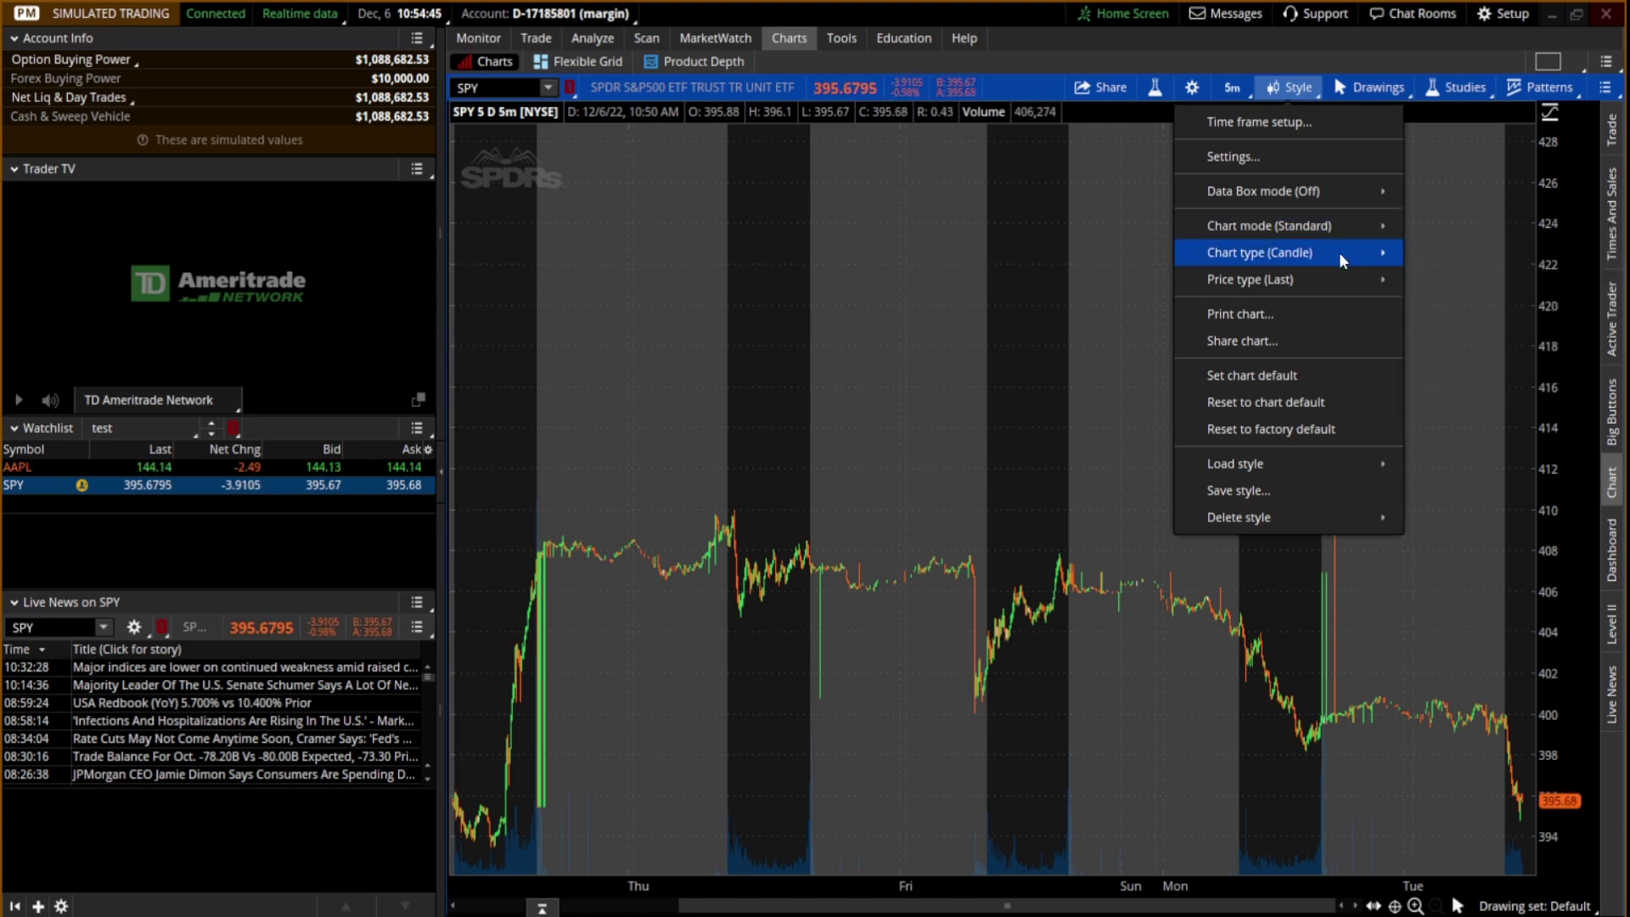
Step: View the chart's drawing set options, and bring up the drawing tool palette on the chart, choosing the pointer
{"action": "left_click", "coordinate": [1387, 88]}
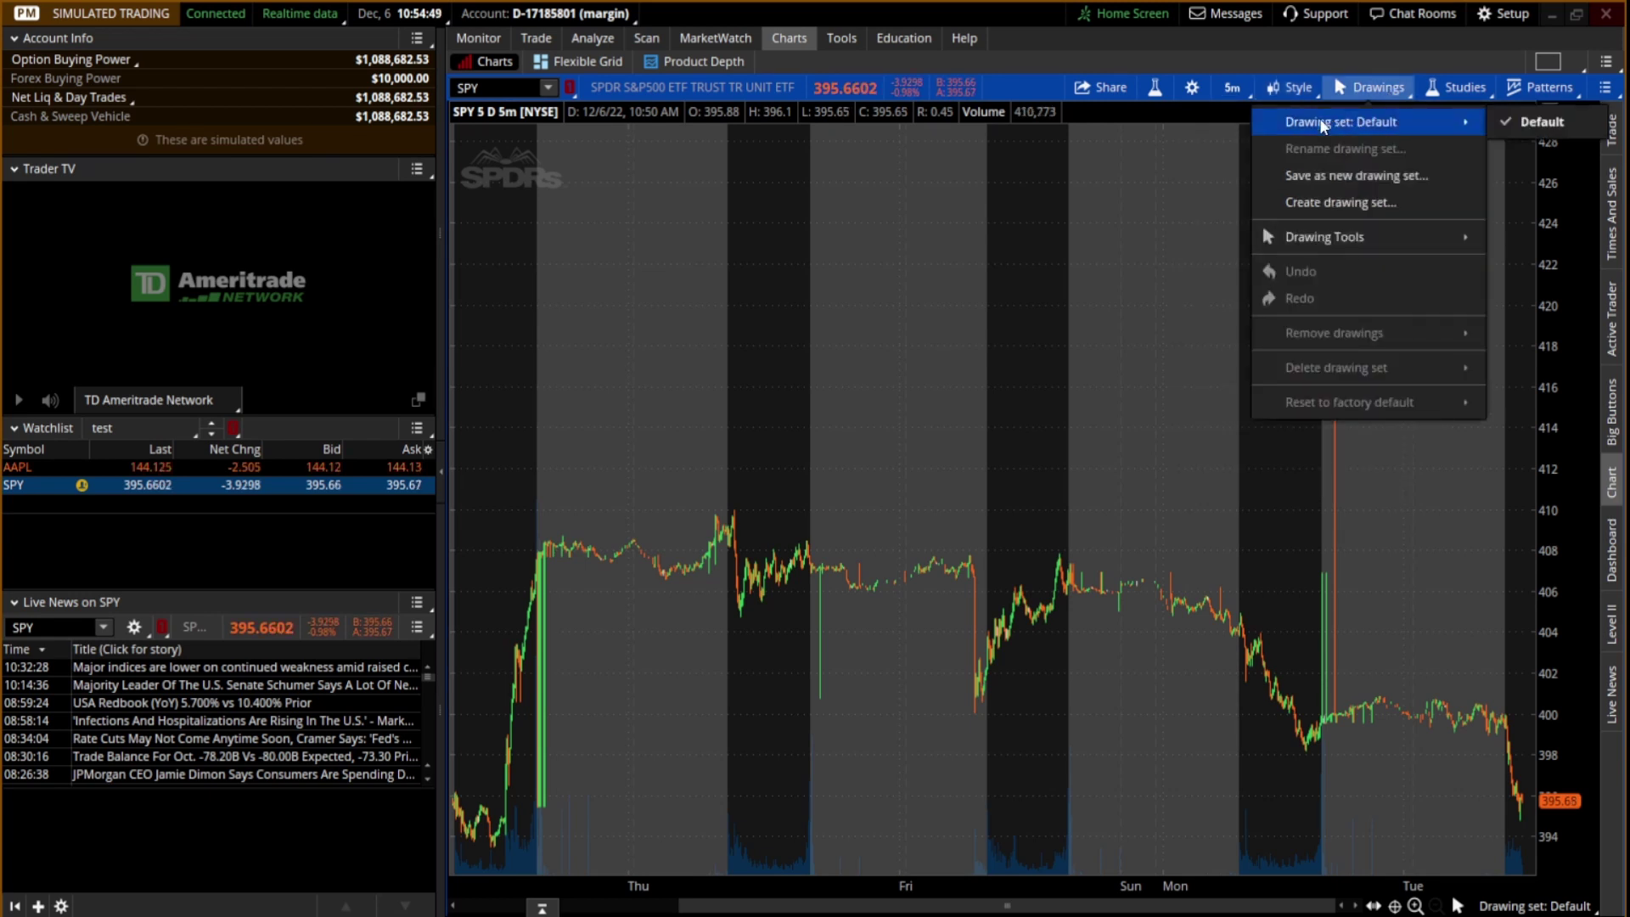
{"action": "left_click", "coordinate": [1043, 208]}
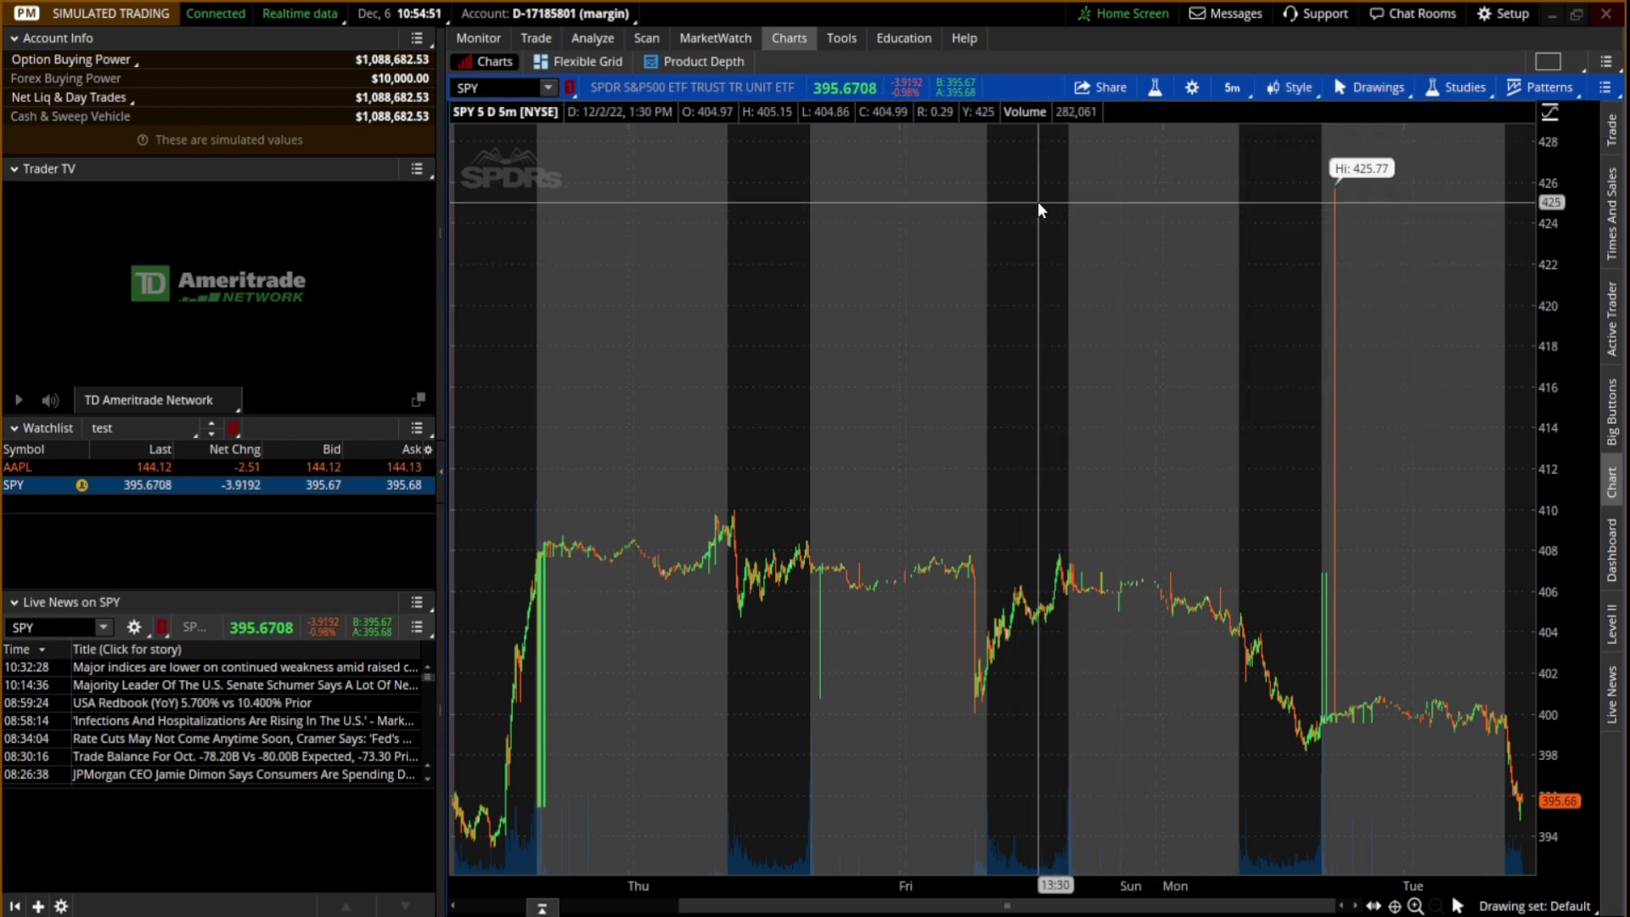
{"action": "middle_click", "coordinate": [1025, 363]}
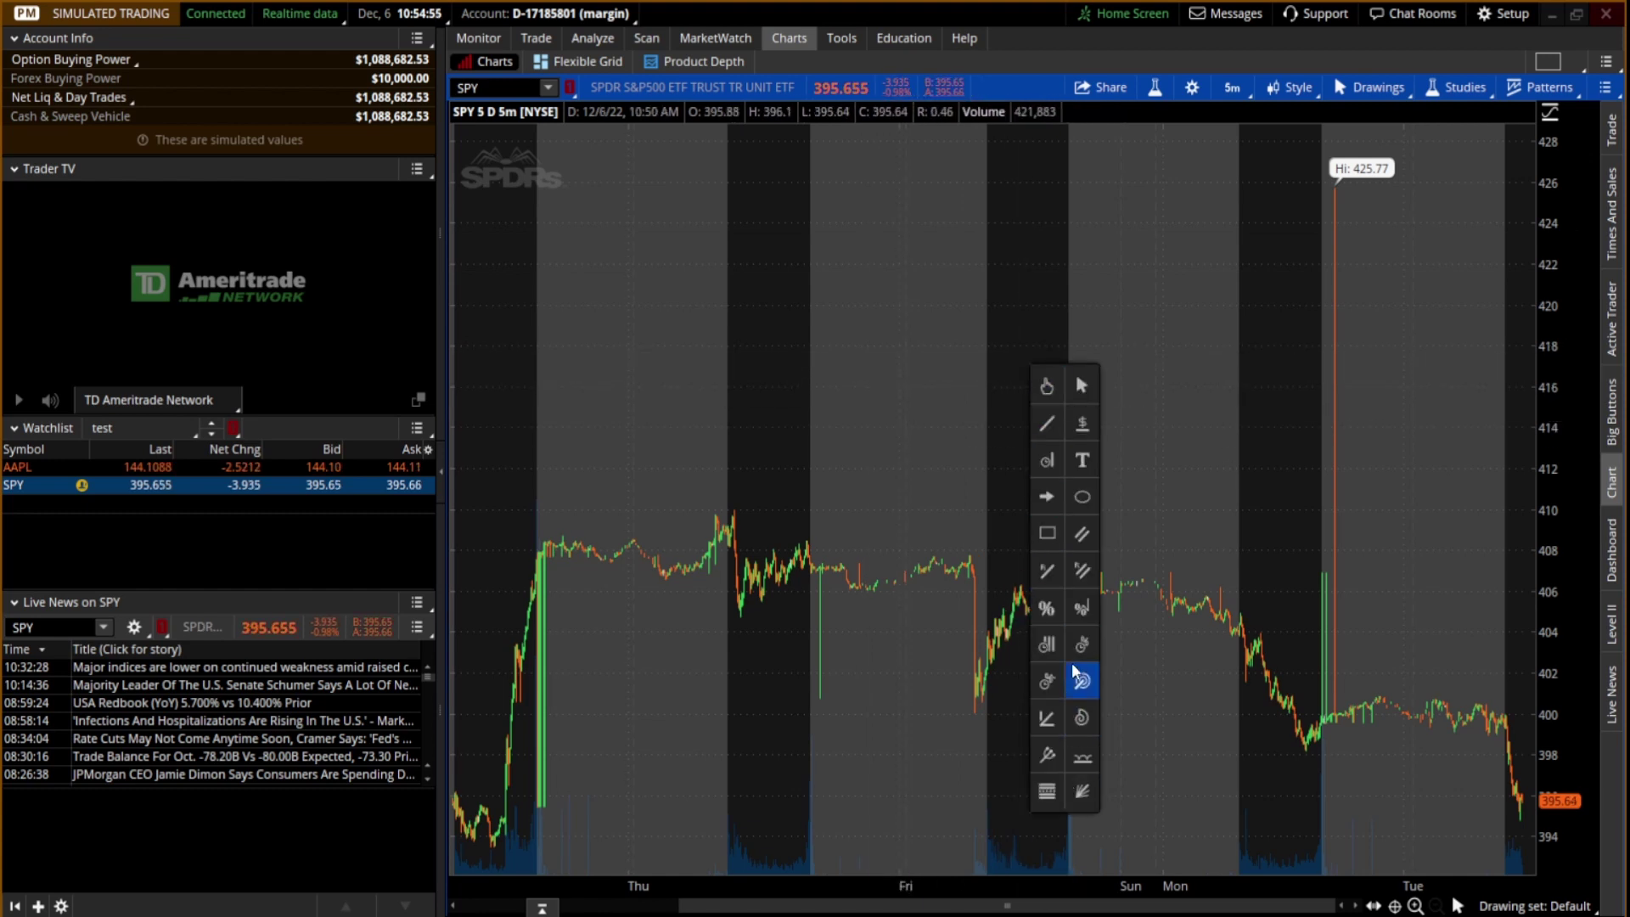
{"action": "left_click", "coordinate": [1080, 381]}
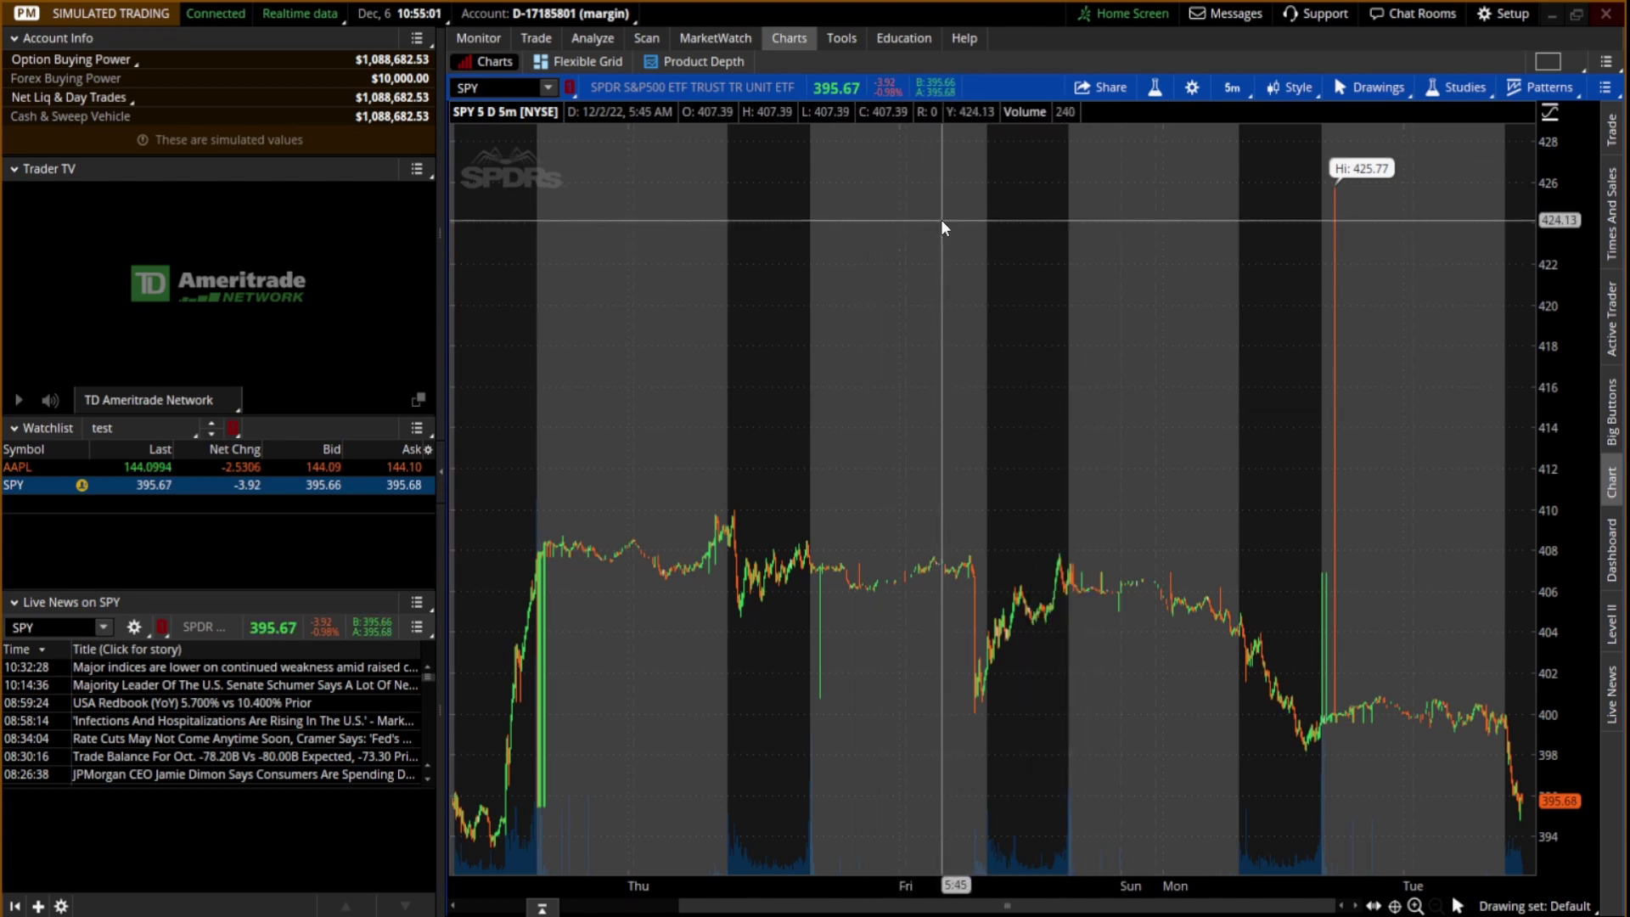
Step: Zoom the SPY chart in on Friday's regular session, and restore the full range with Autozoom
{"action": "left_click_drag", "start_coordinate": [959, 221], "coordinate": [1083, 228]}
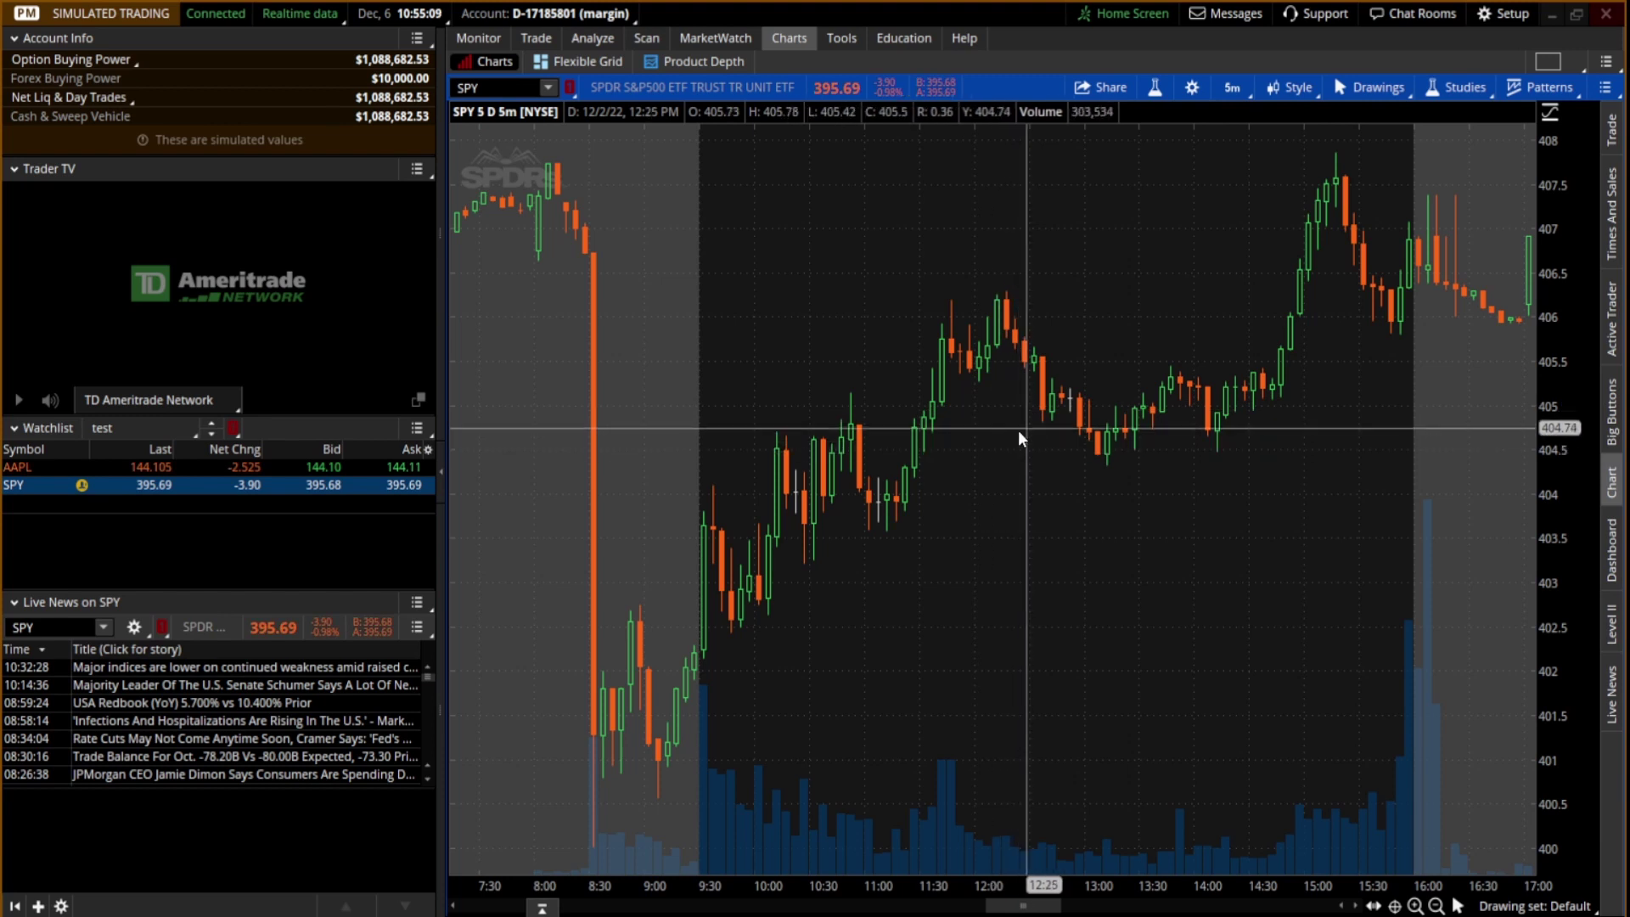
{"action": "right_click", "coordinate": [984, 437]}
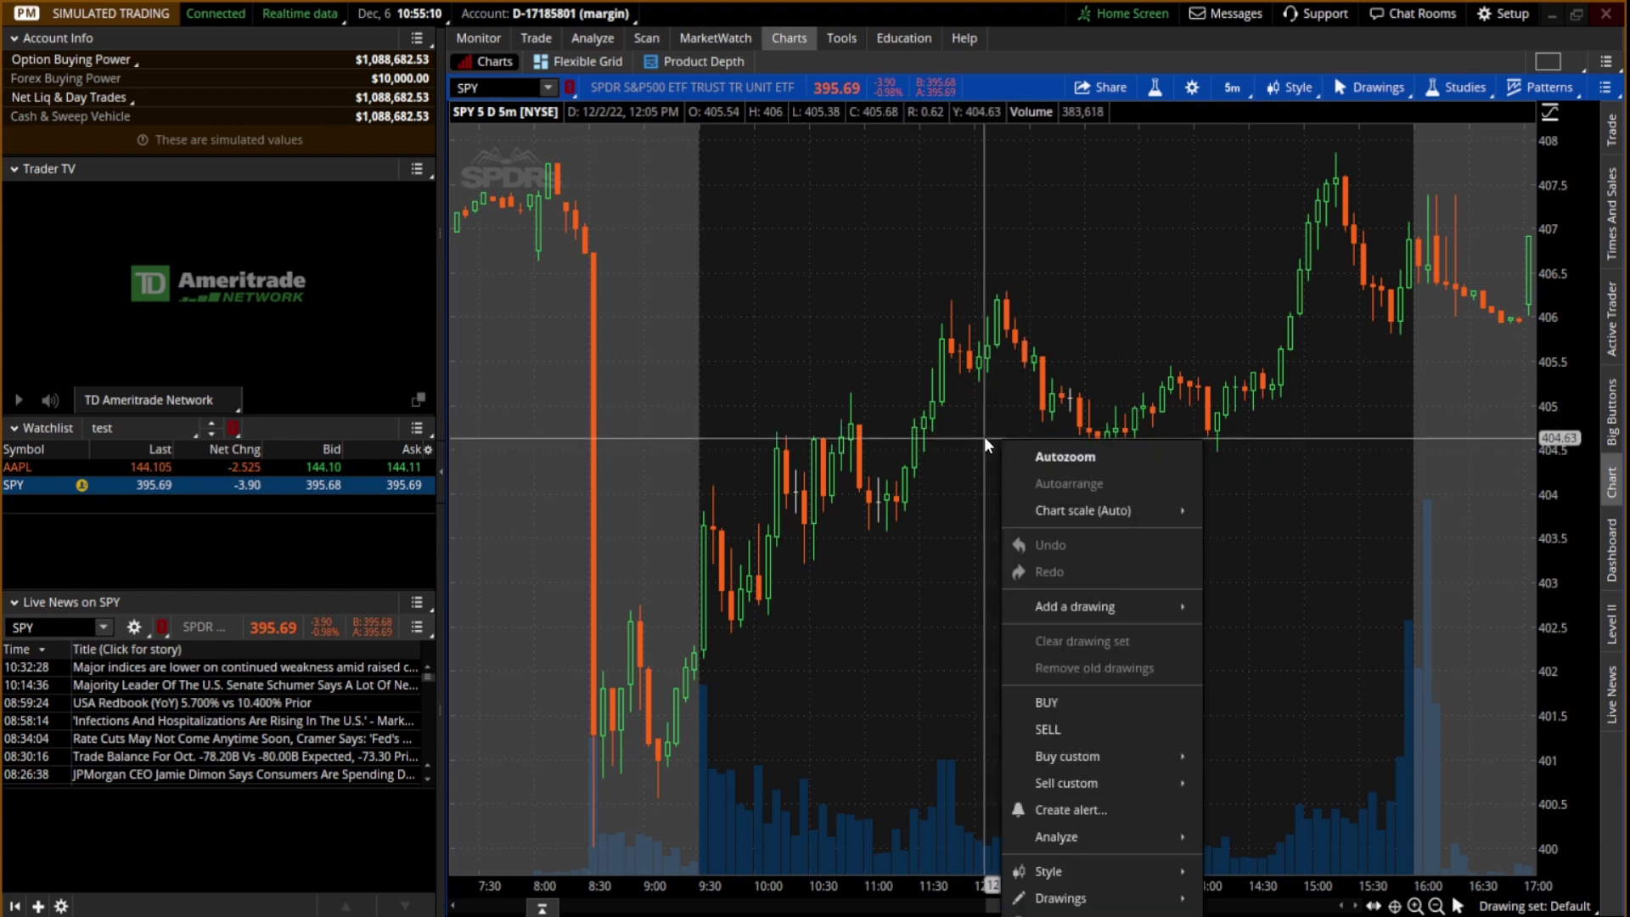
{"action": "left_click", "coordinate": [1074, 456]}
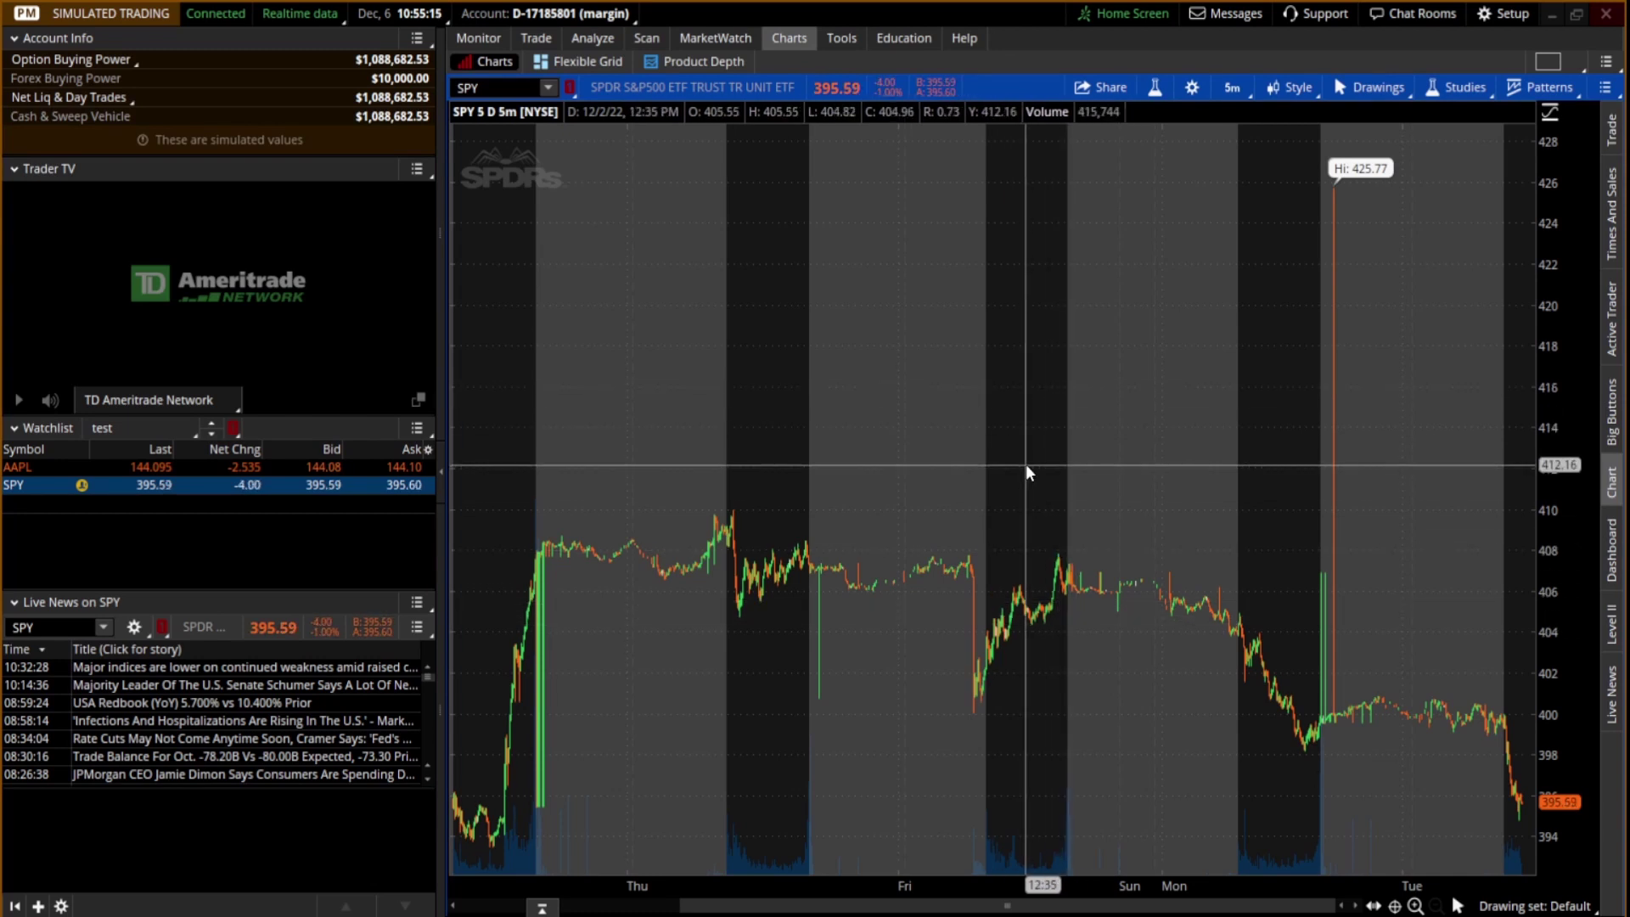
Step: Pan the SPY chart back to include Wednesday, and rescale its price axis to cover about 391 to 420
{"action": "scroll", "coordinate": [1031, 484], "scroll_direction": "up", "scroll_amount": 3}
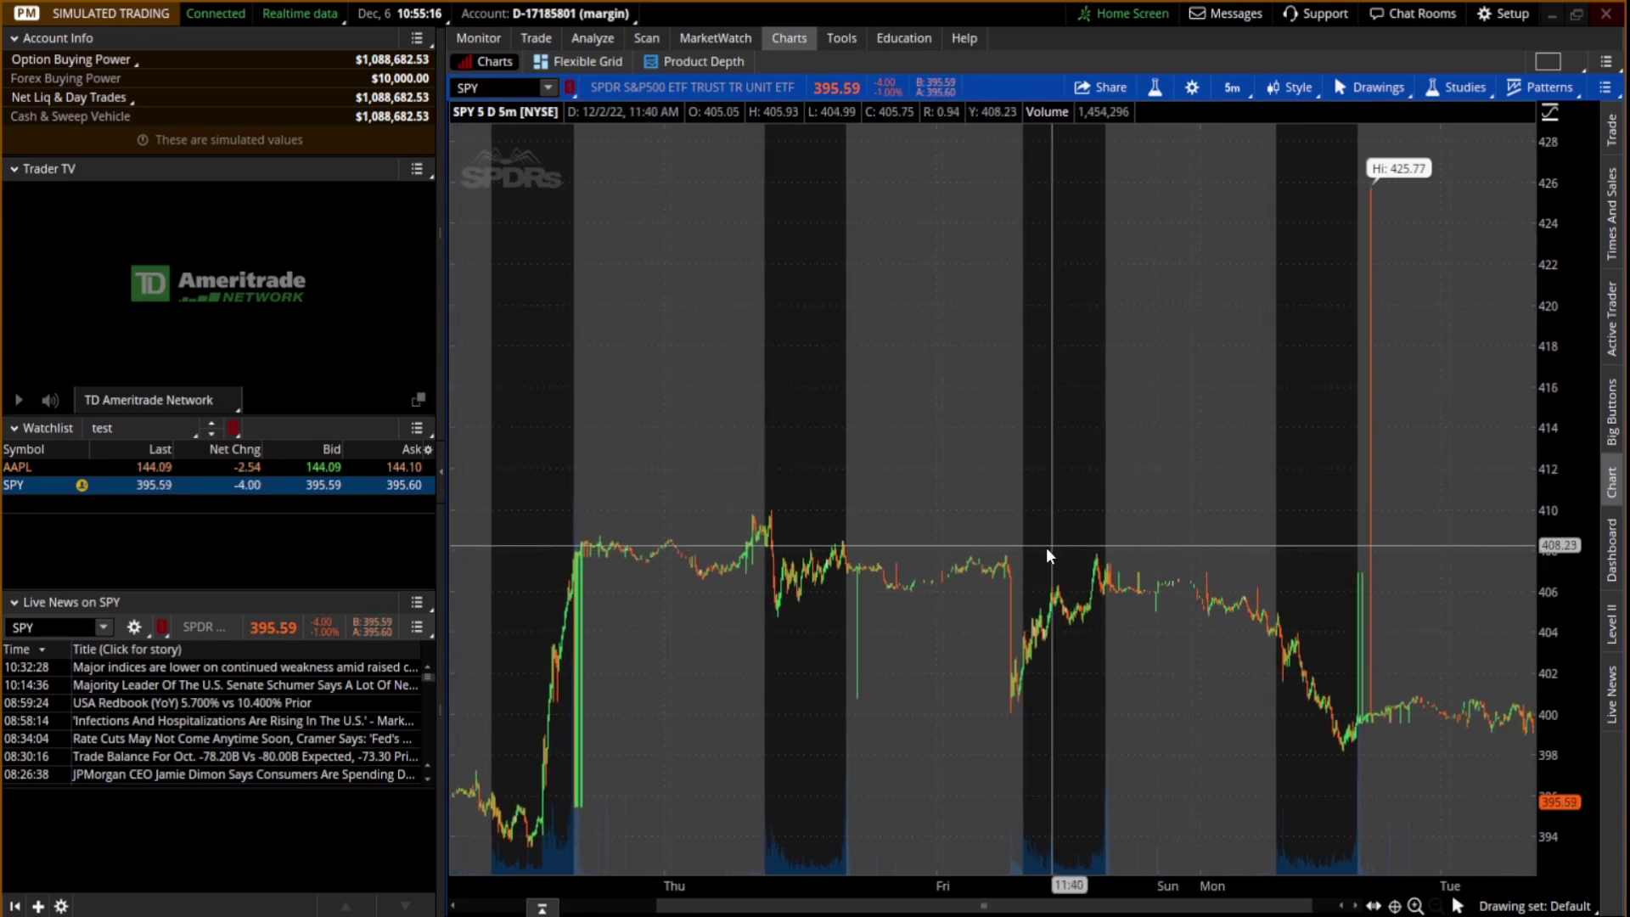
{"action": "scroll", "coordinate": [1043, 556], "scroll_direction": "up", "scroll_amount": 8}
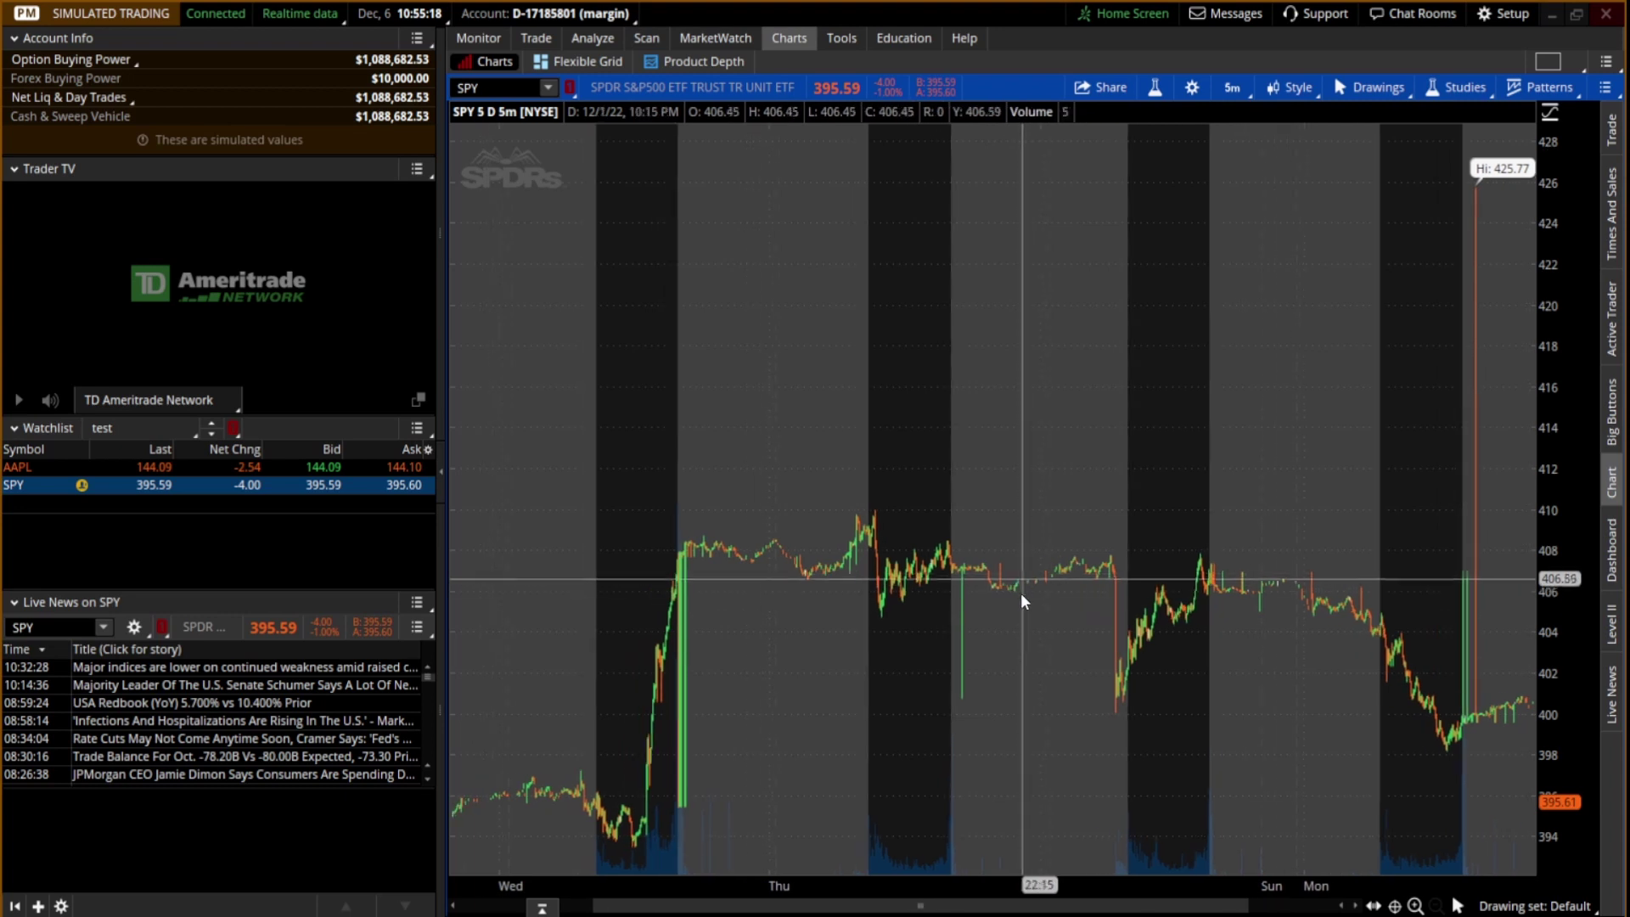
{"action": "scroll", "coordinate": [1020, 593], "scroll_direction": "up", "scroll_amount": 5}
{"action": "left_click_drag", "start_coordinate": [1560, 300], "coordinate": [1568, 484]}
{"action": "key", "text": "alt"}
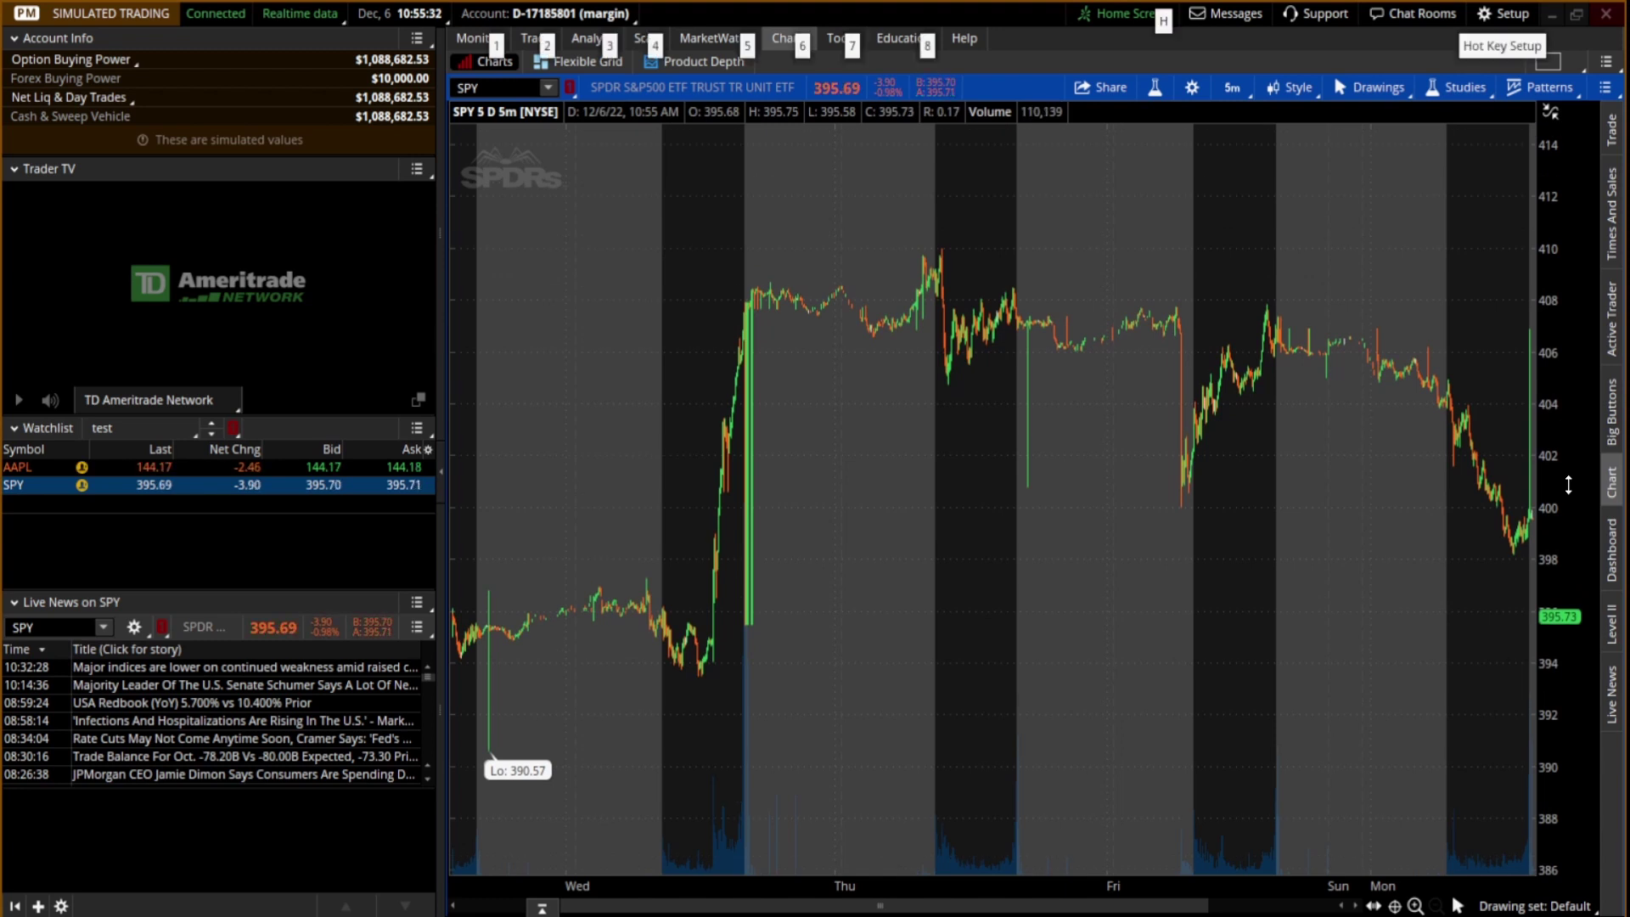
{"action": "left_click_drag", "start_coordinate": [1557, 355], "coordinate": [1568, 484]}
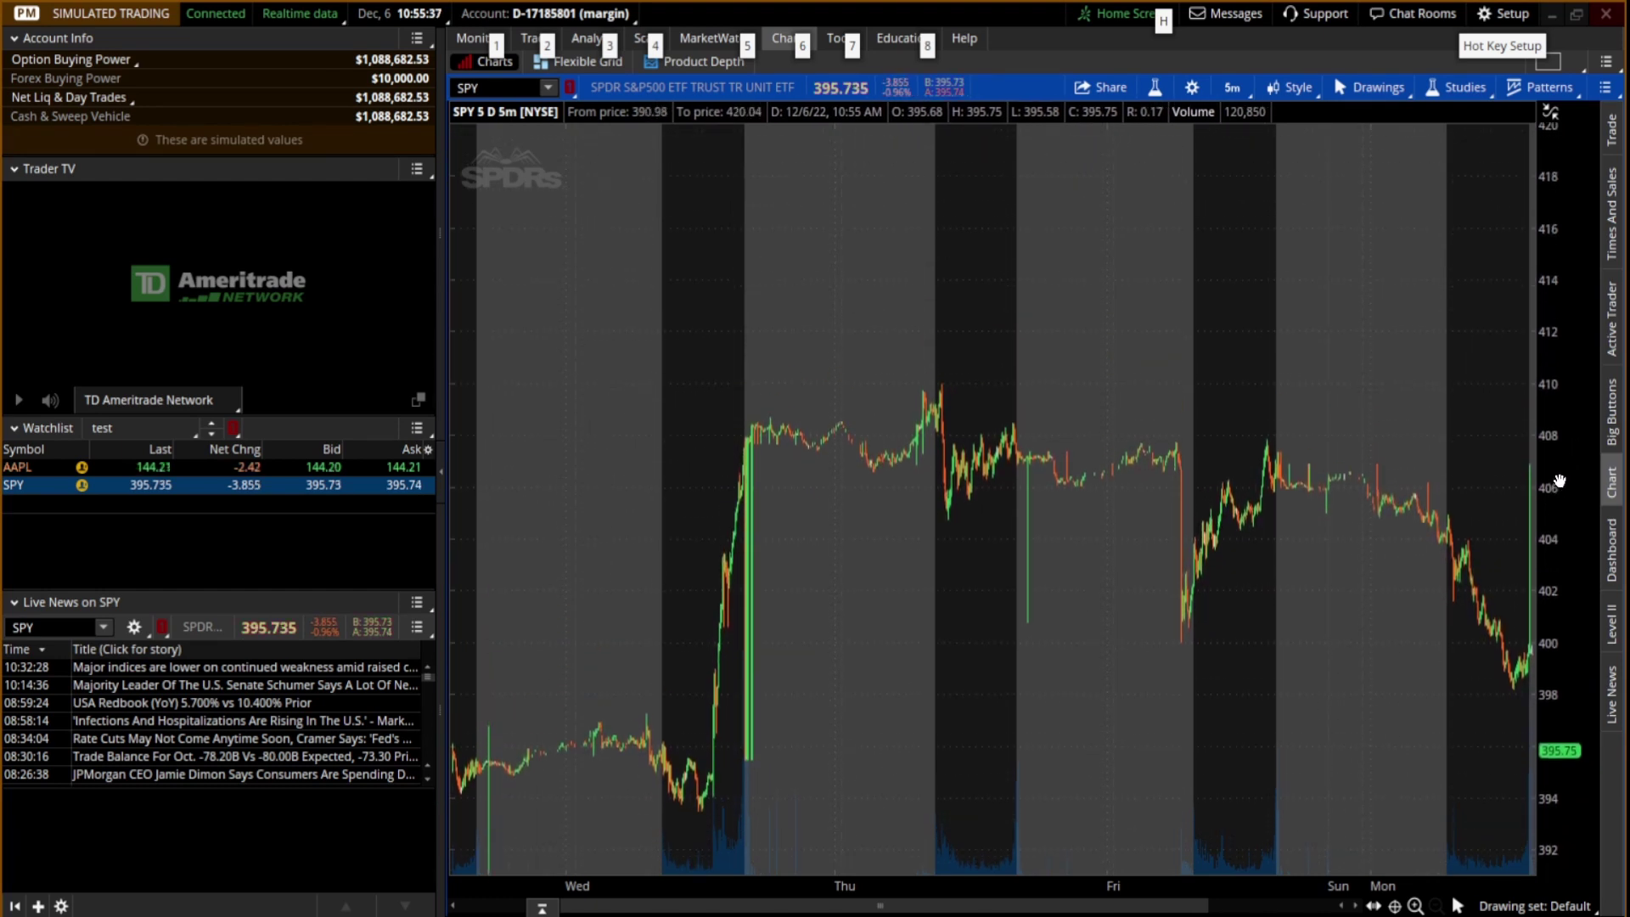
Step: Draw a descending trendline across the SPY chart from about 412 down to about 398, and remove that drawing
{"action": "right_click", "coordinate": [1231, 270]}
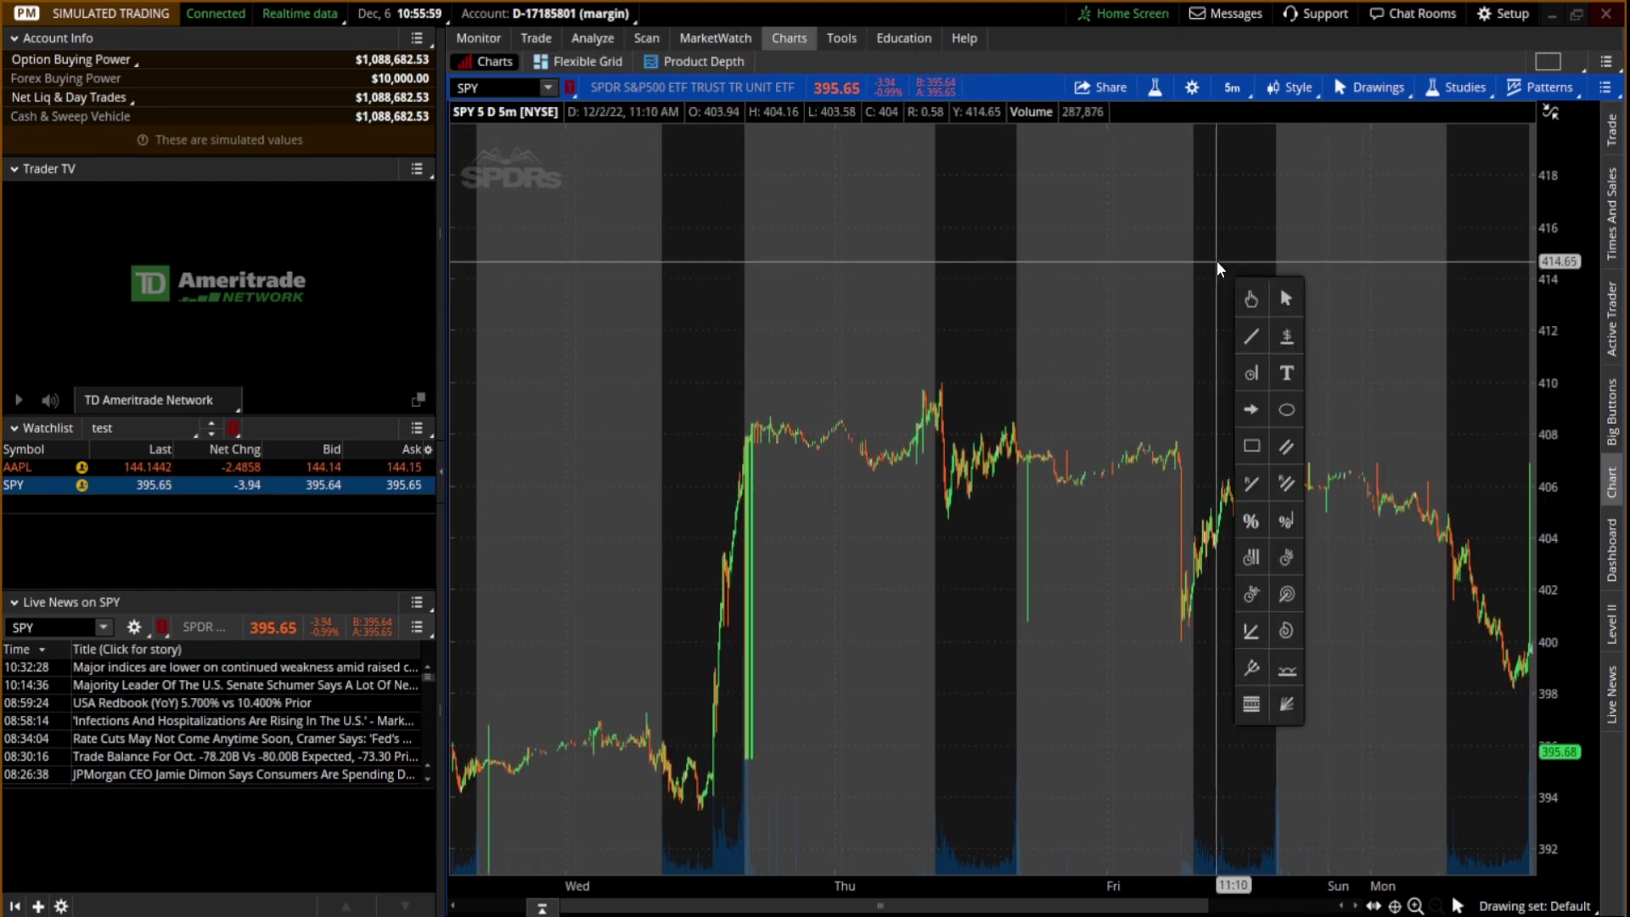
{"action": "left_click", "coordinate": [1249, 341]}
{"action": "left_click", "coordinate": [728, 329]}
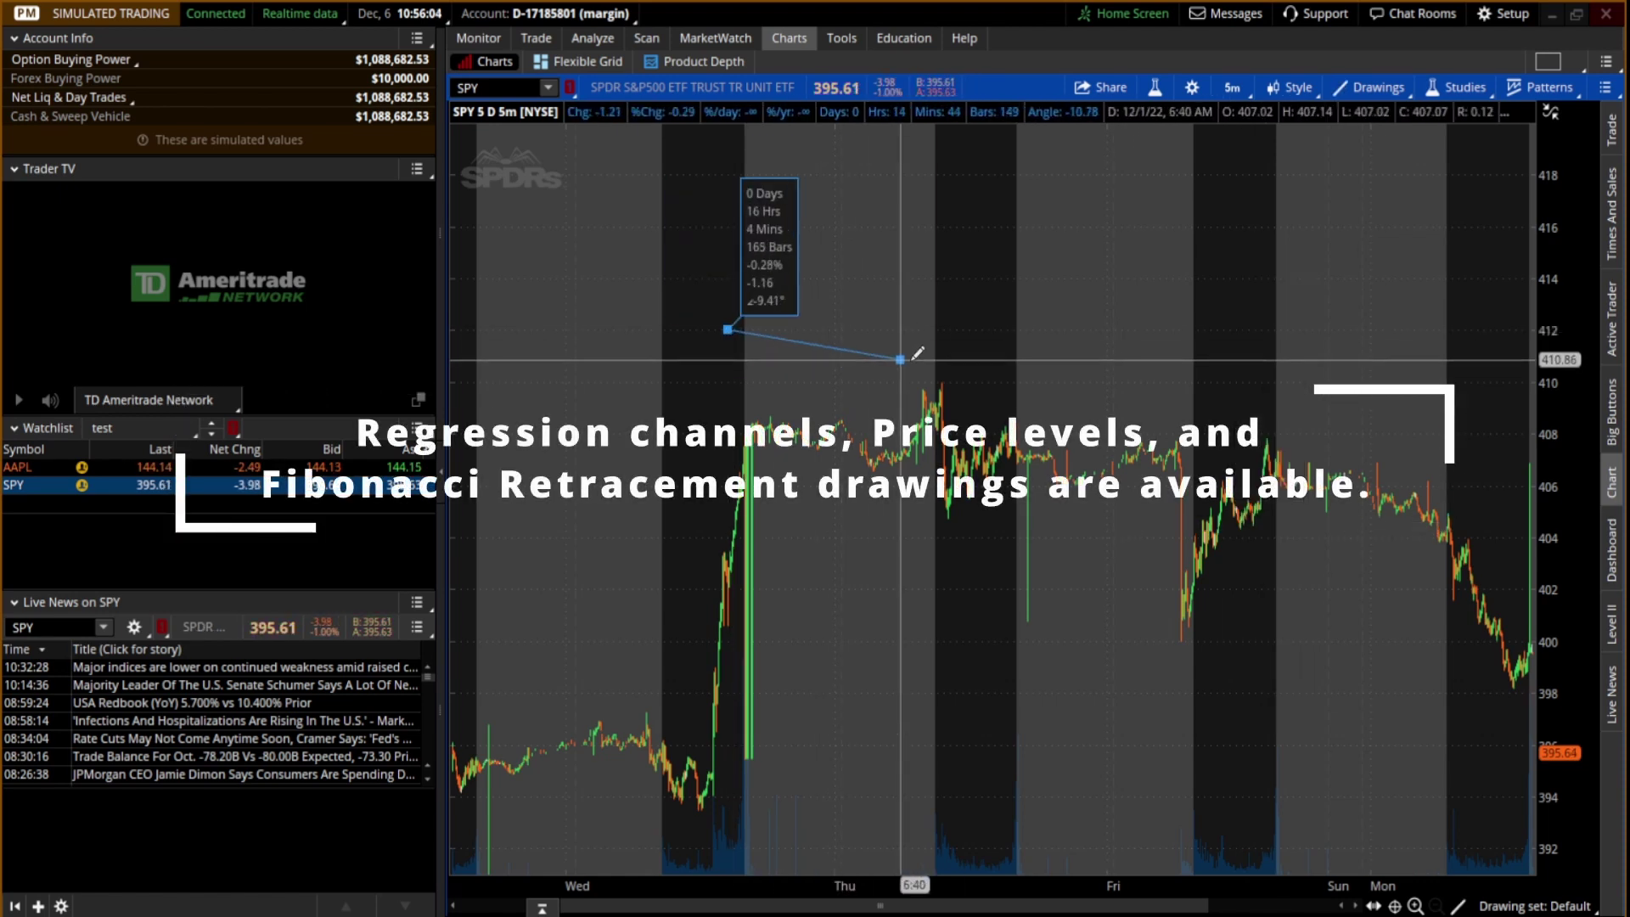
{"action": "left_click", "coordinate": [1255, 685]}
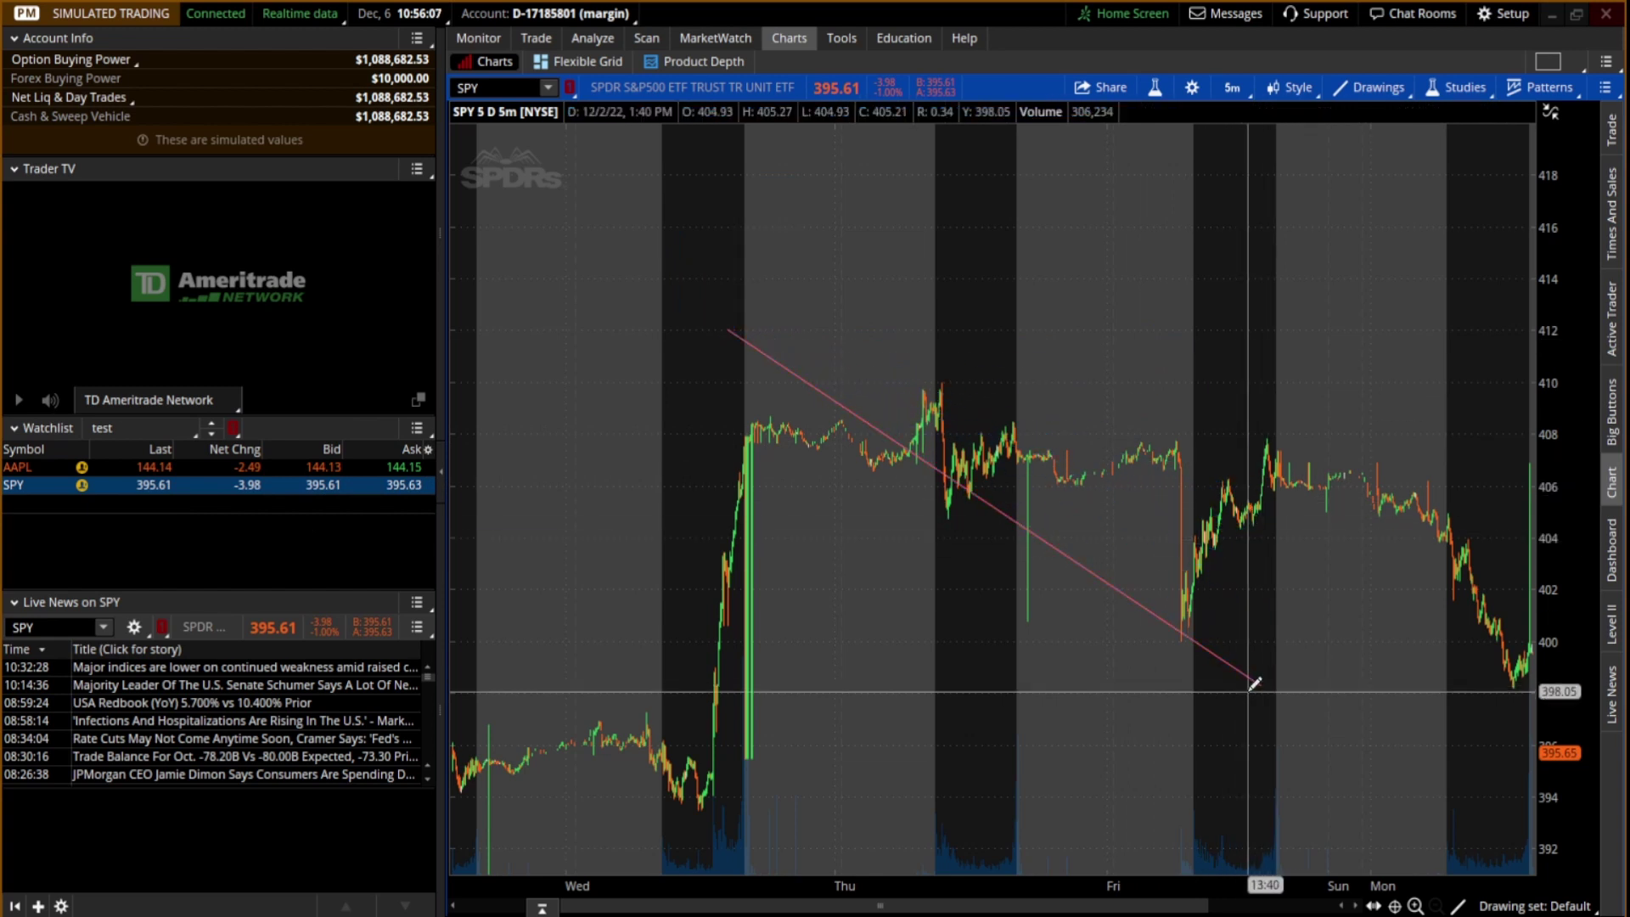
{"action": "right_click", "coordinate": [792, 365]}
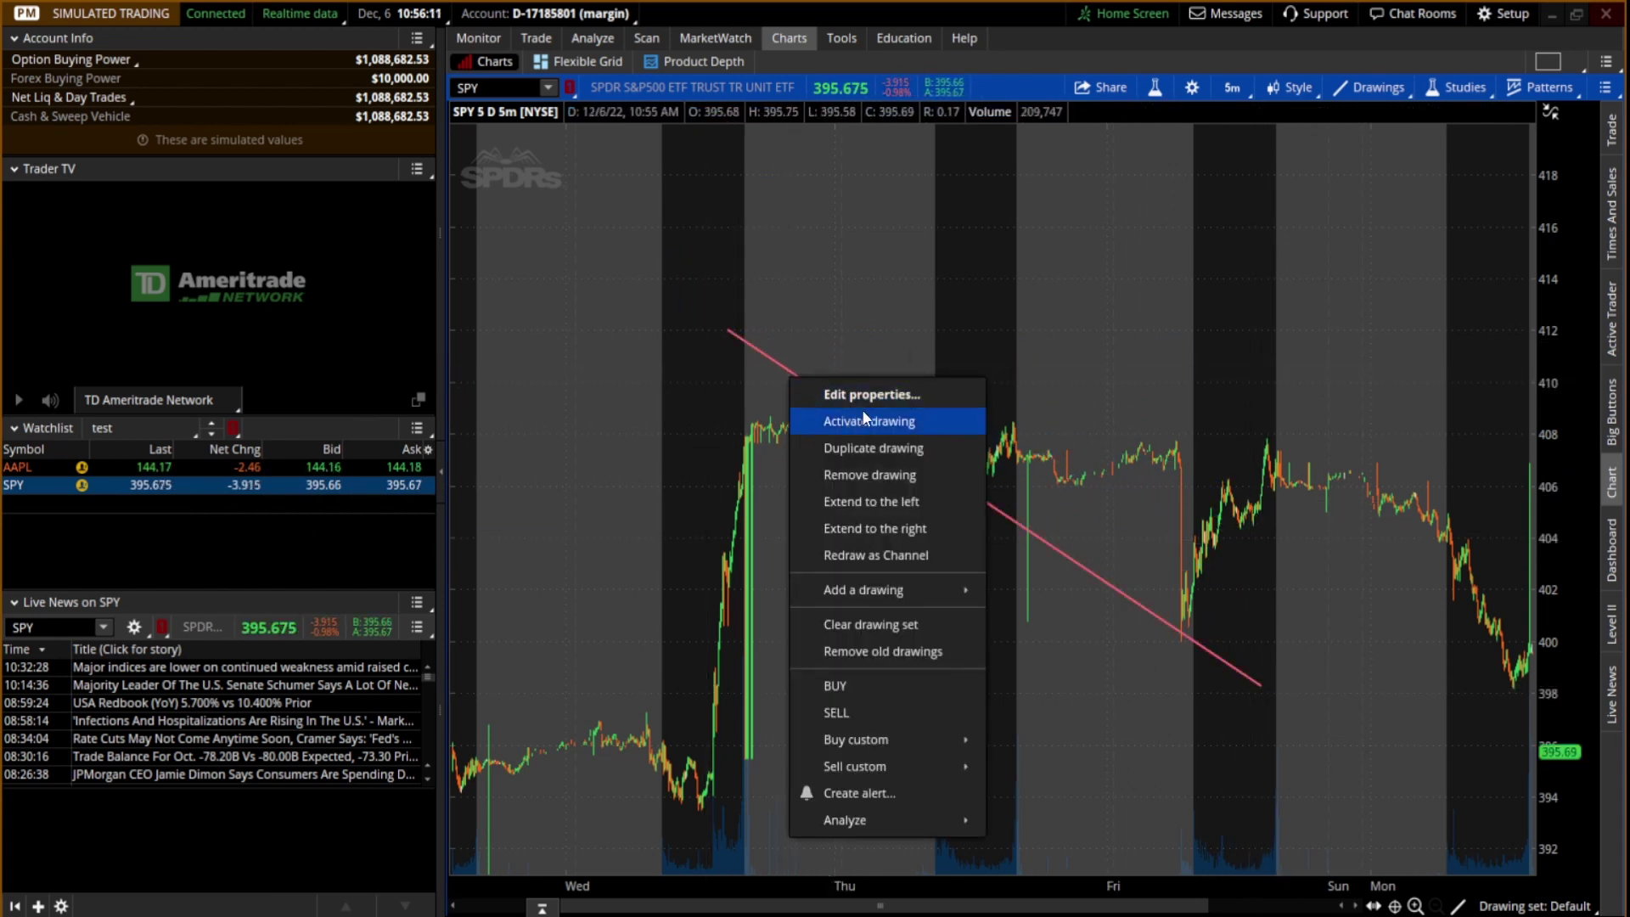
{"action": "left_click", "coordinate": [857, 474]}
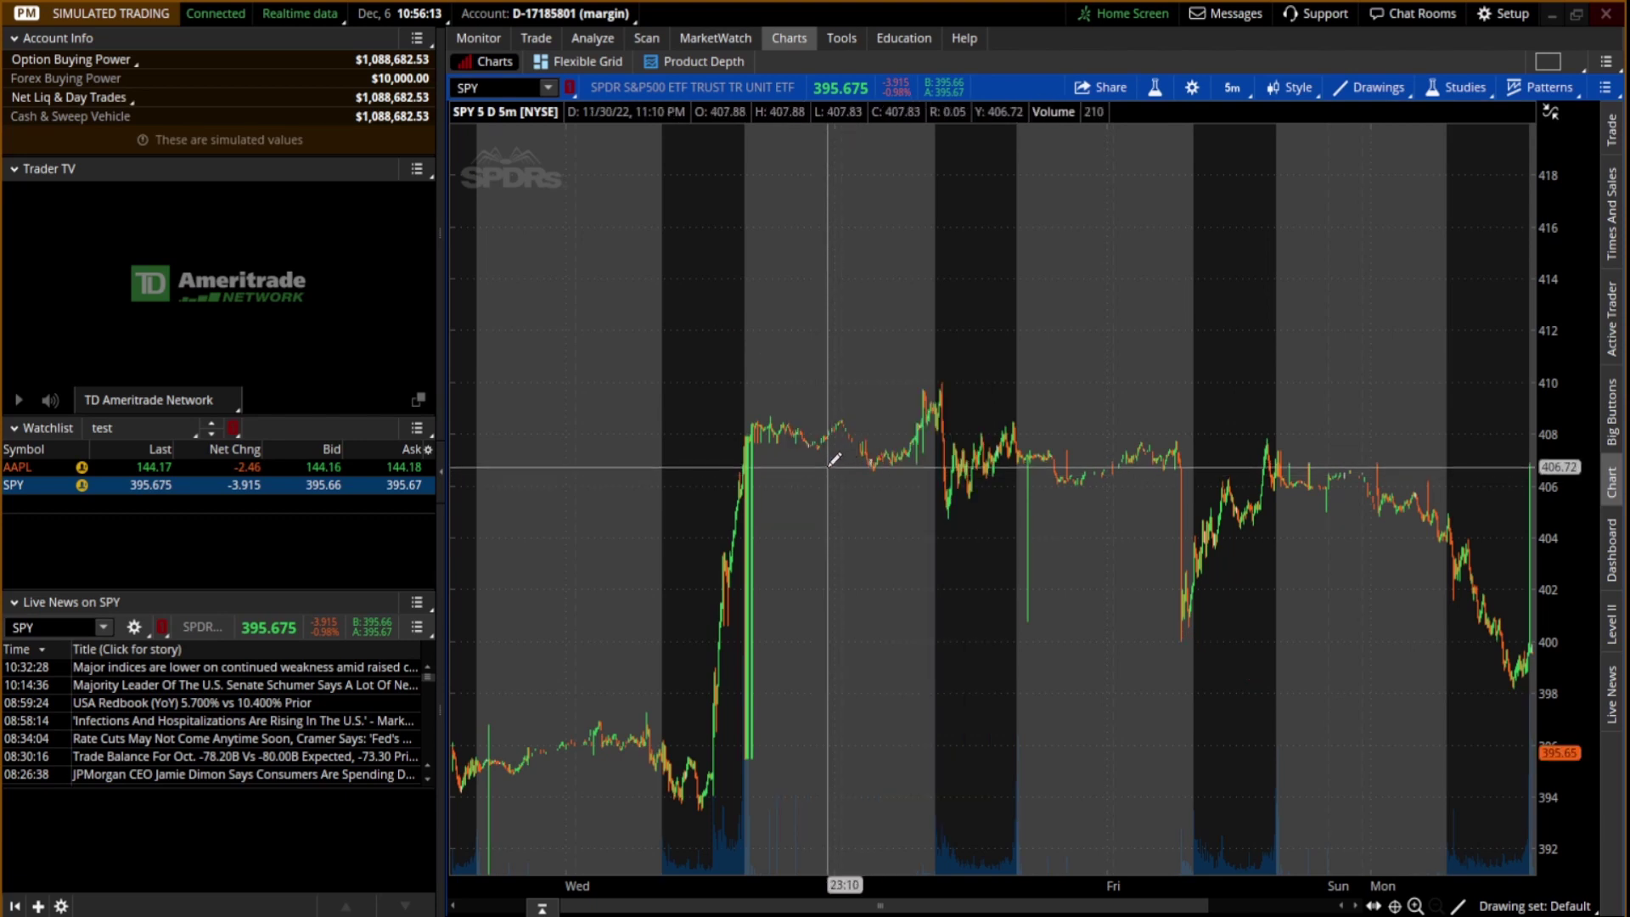
Step: Find the RSI study by searching for "rsi", add it with its default settings as a lower study, and apply it to the SPY chart
{"action": "left_click", "coordinate": [1469, 85]}
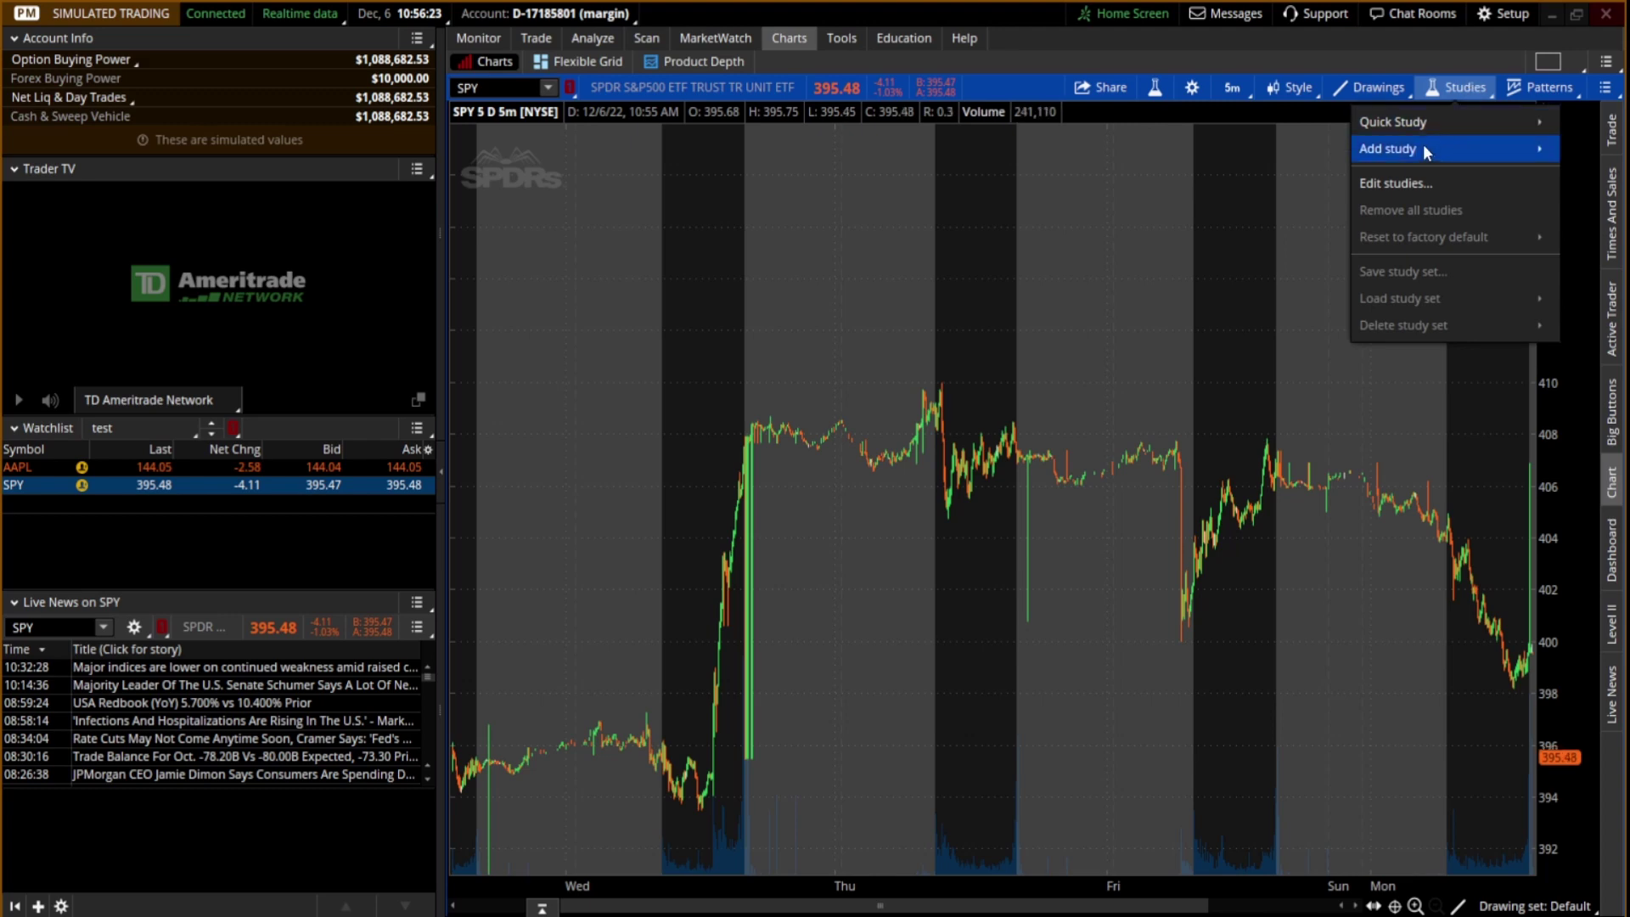
{"action": "left_click", "coordinate": [1389, 183]}
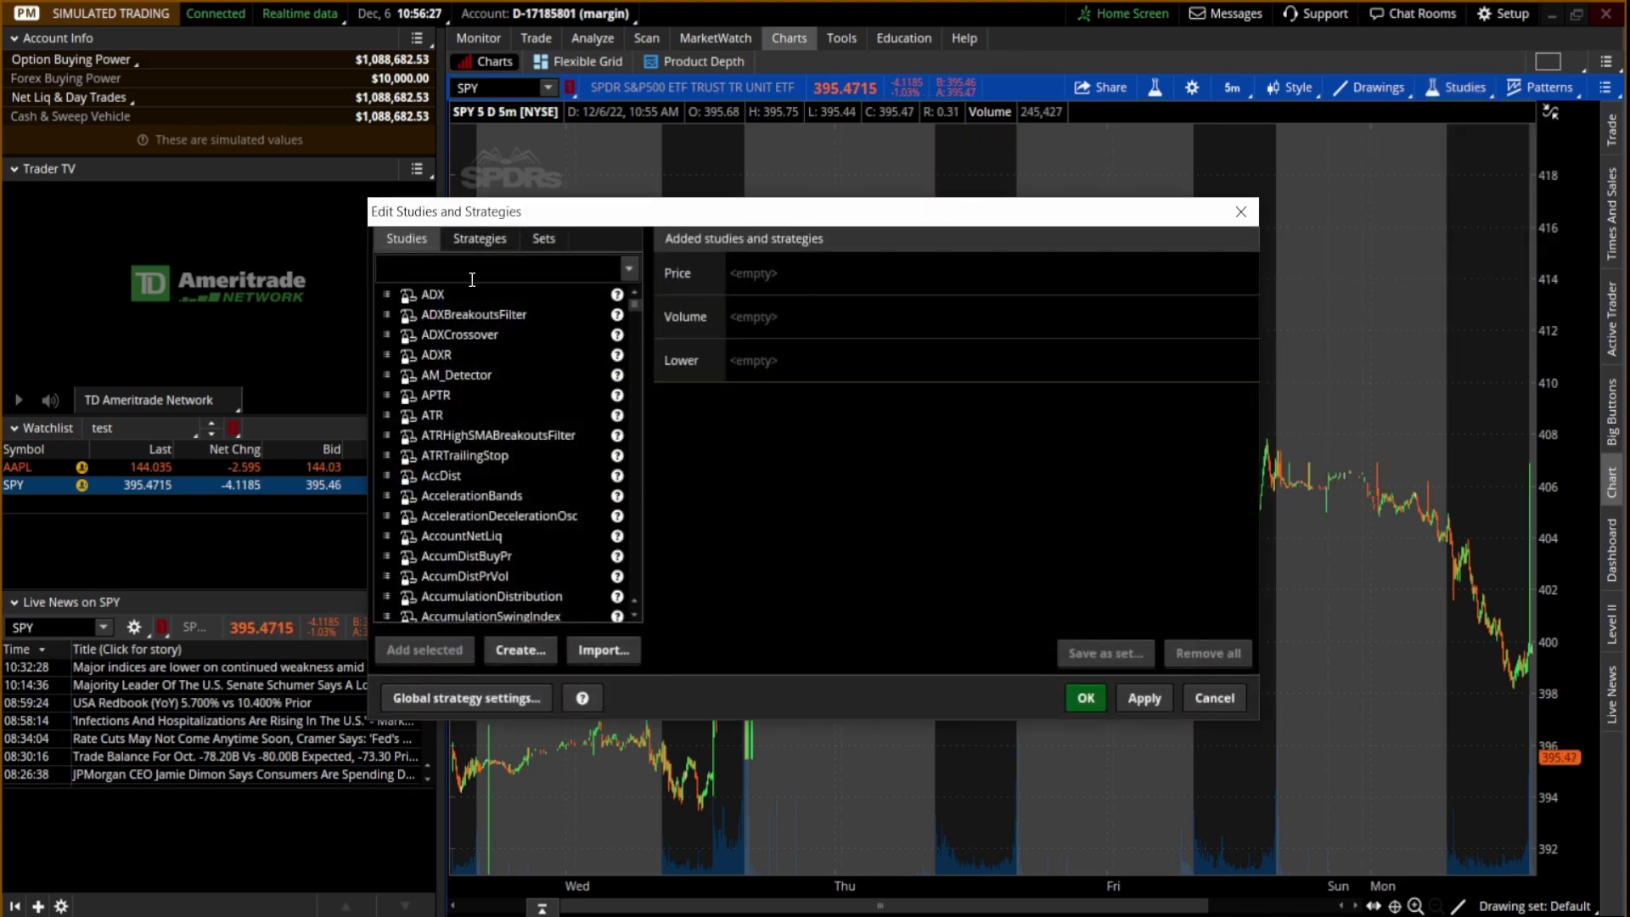
{"action": "left_click", "coordinate": [442, 261]}
{"action": "type", "text": "r"}
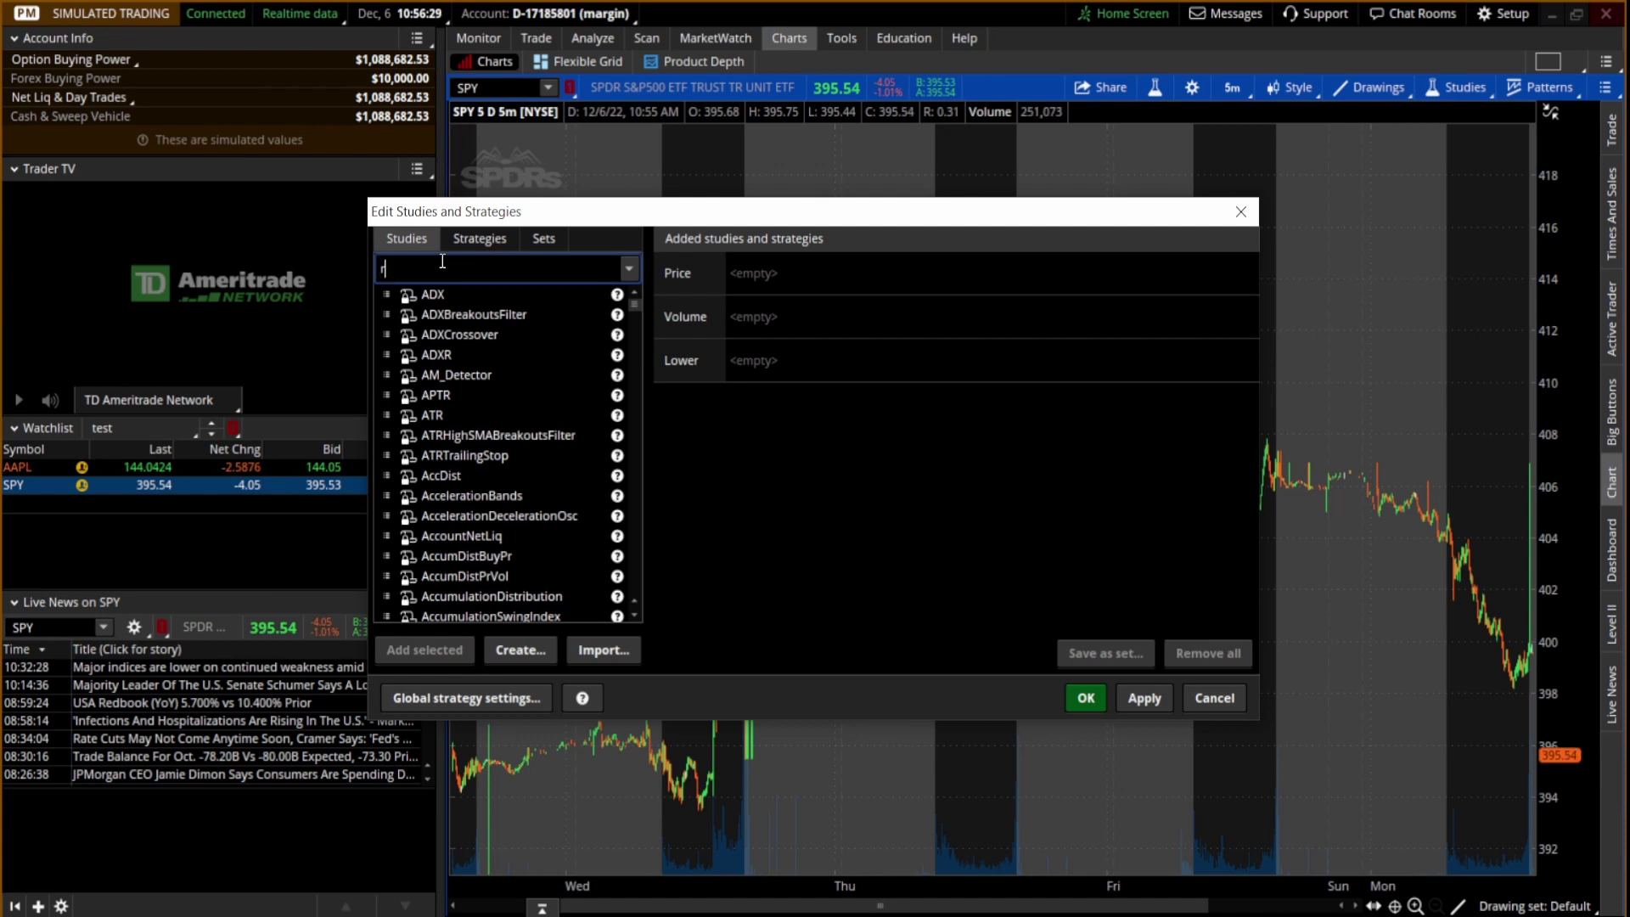
{"action": "type", "text": "si"}
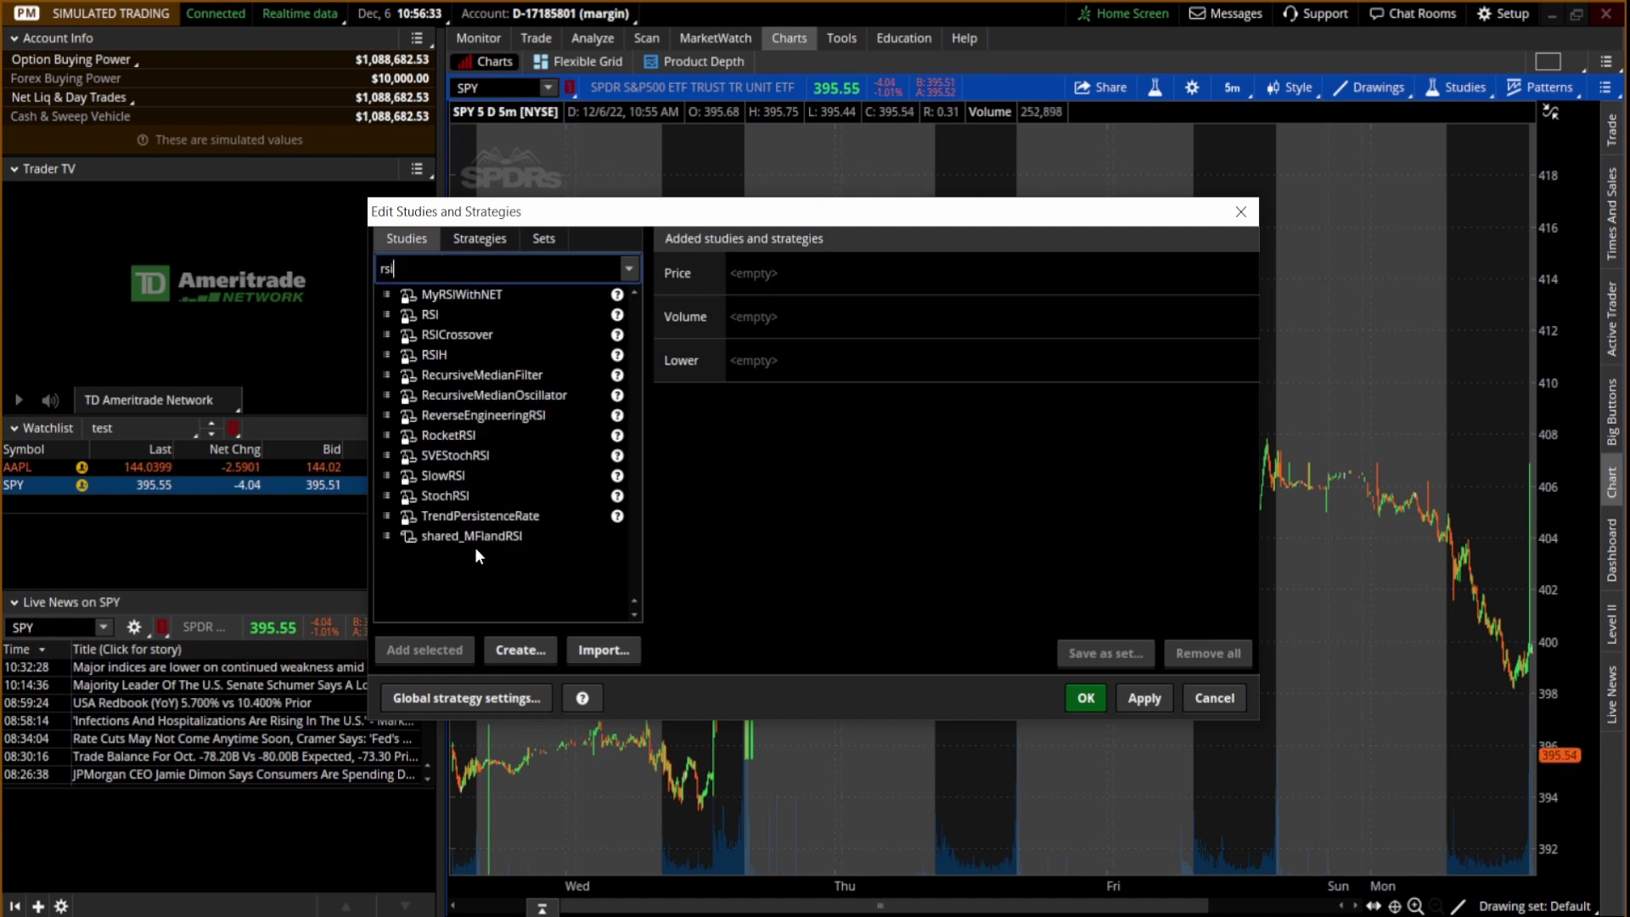
{"action": "double_click", "coordinate": [432, 314]}
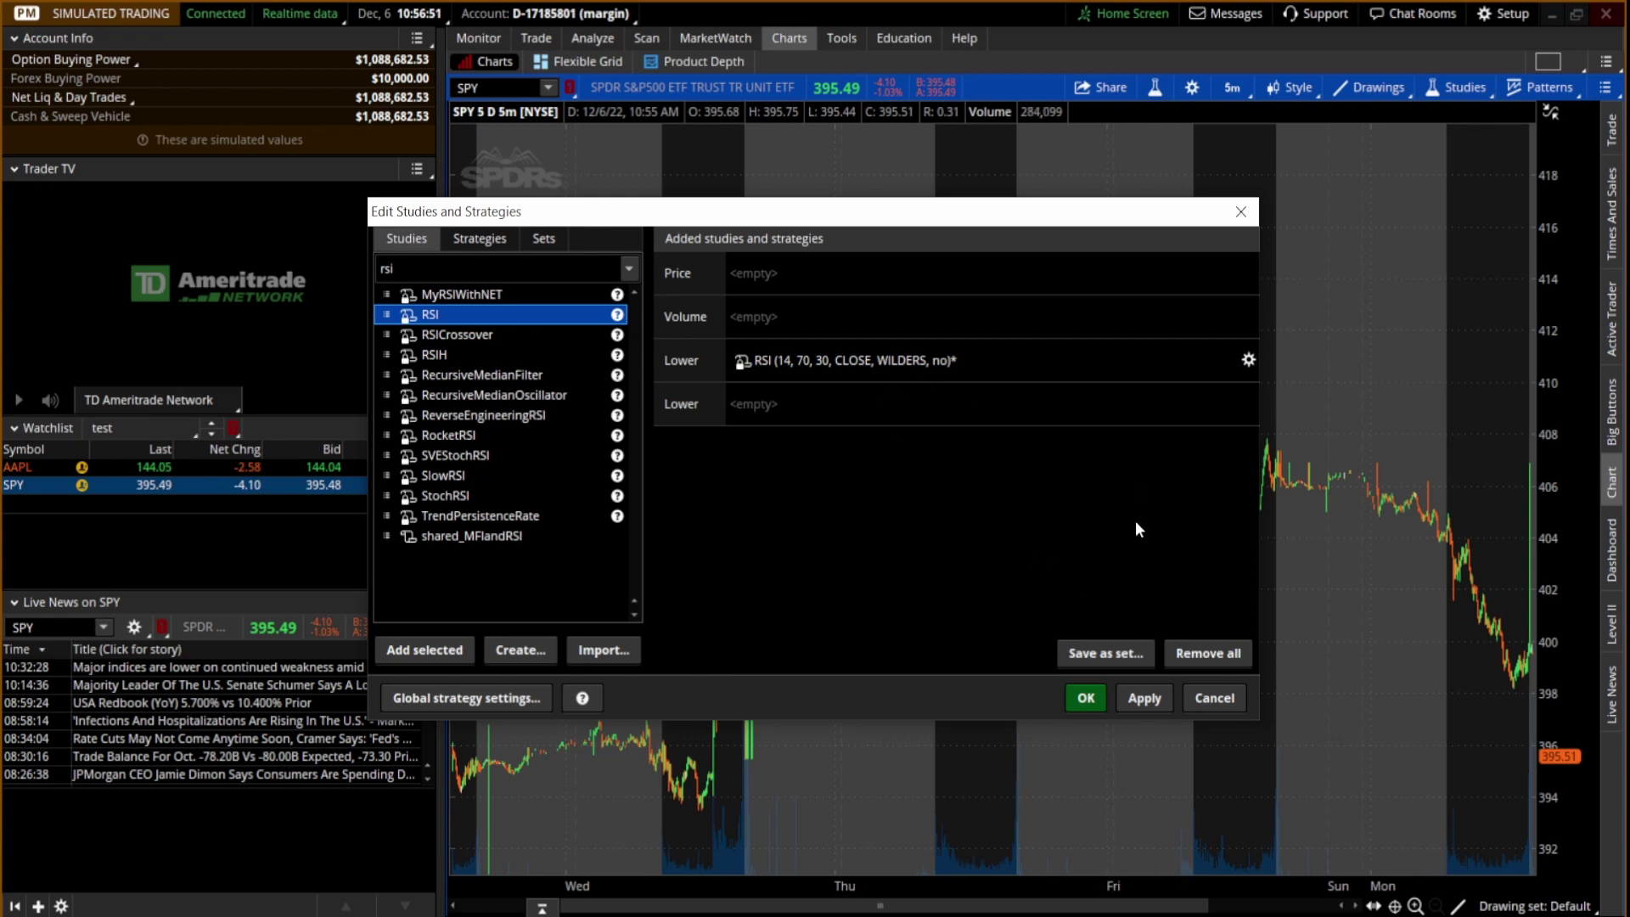
{"action": "left_click", "coordinate": [1133, 700]}
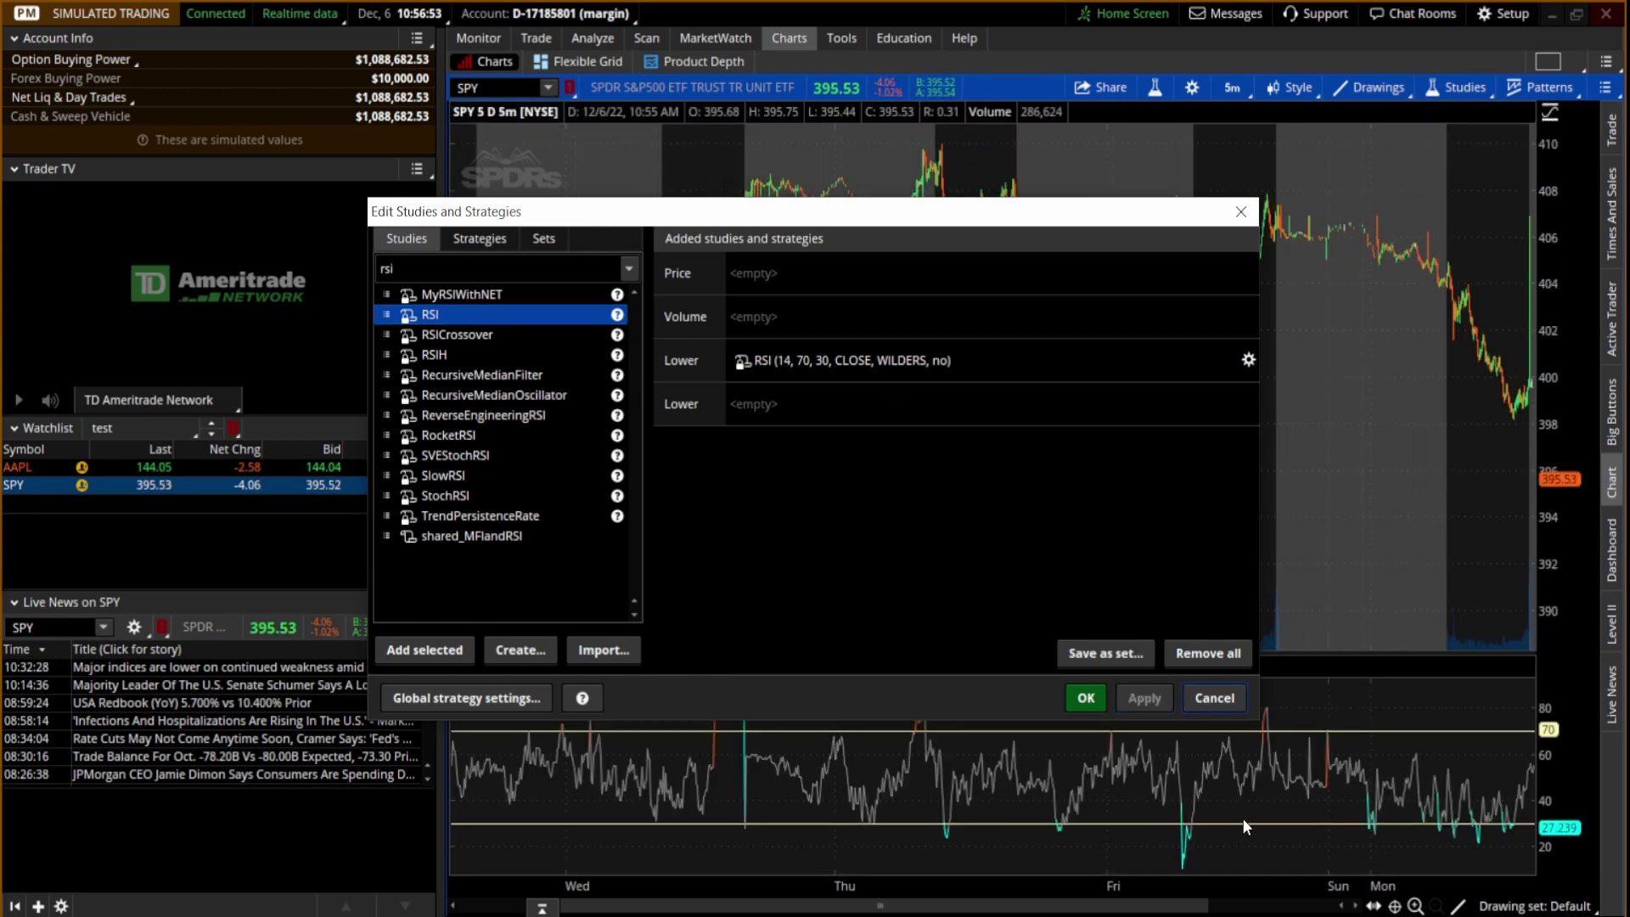
{"action": "left_click", "coordinate": [1086, 699]}
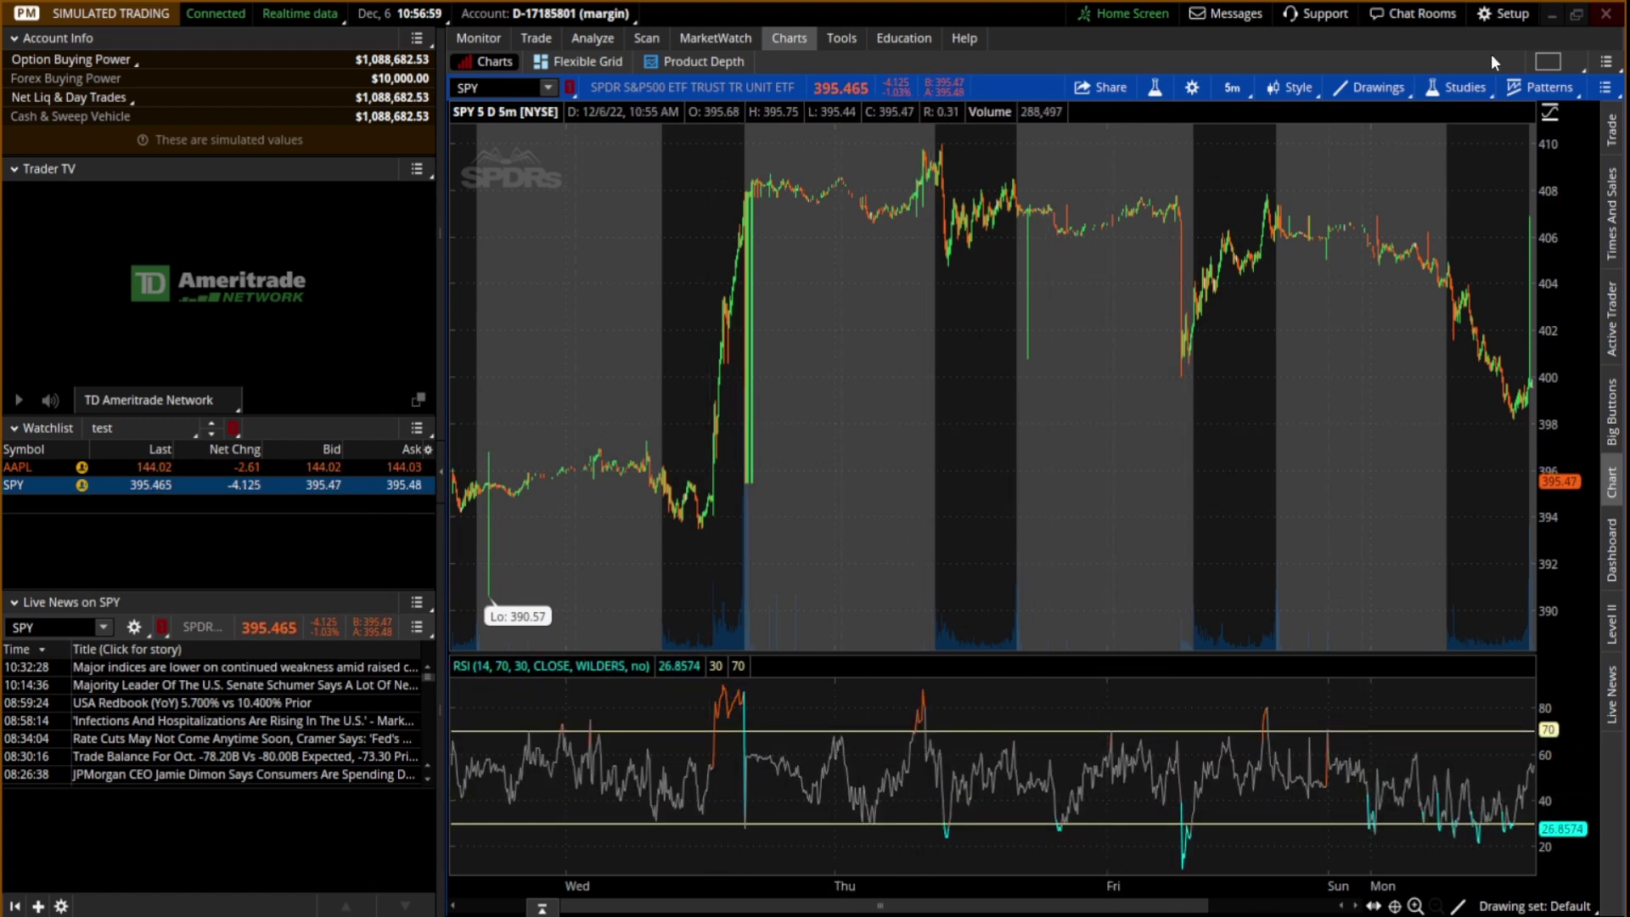
Step: Search the studies for "simple" and add SimpleMovingAvg to the price section of the added studies
{"action": "left_click", "coordinate": [1454, 91]}
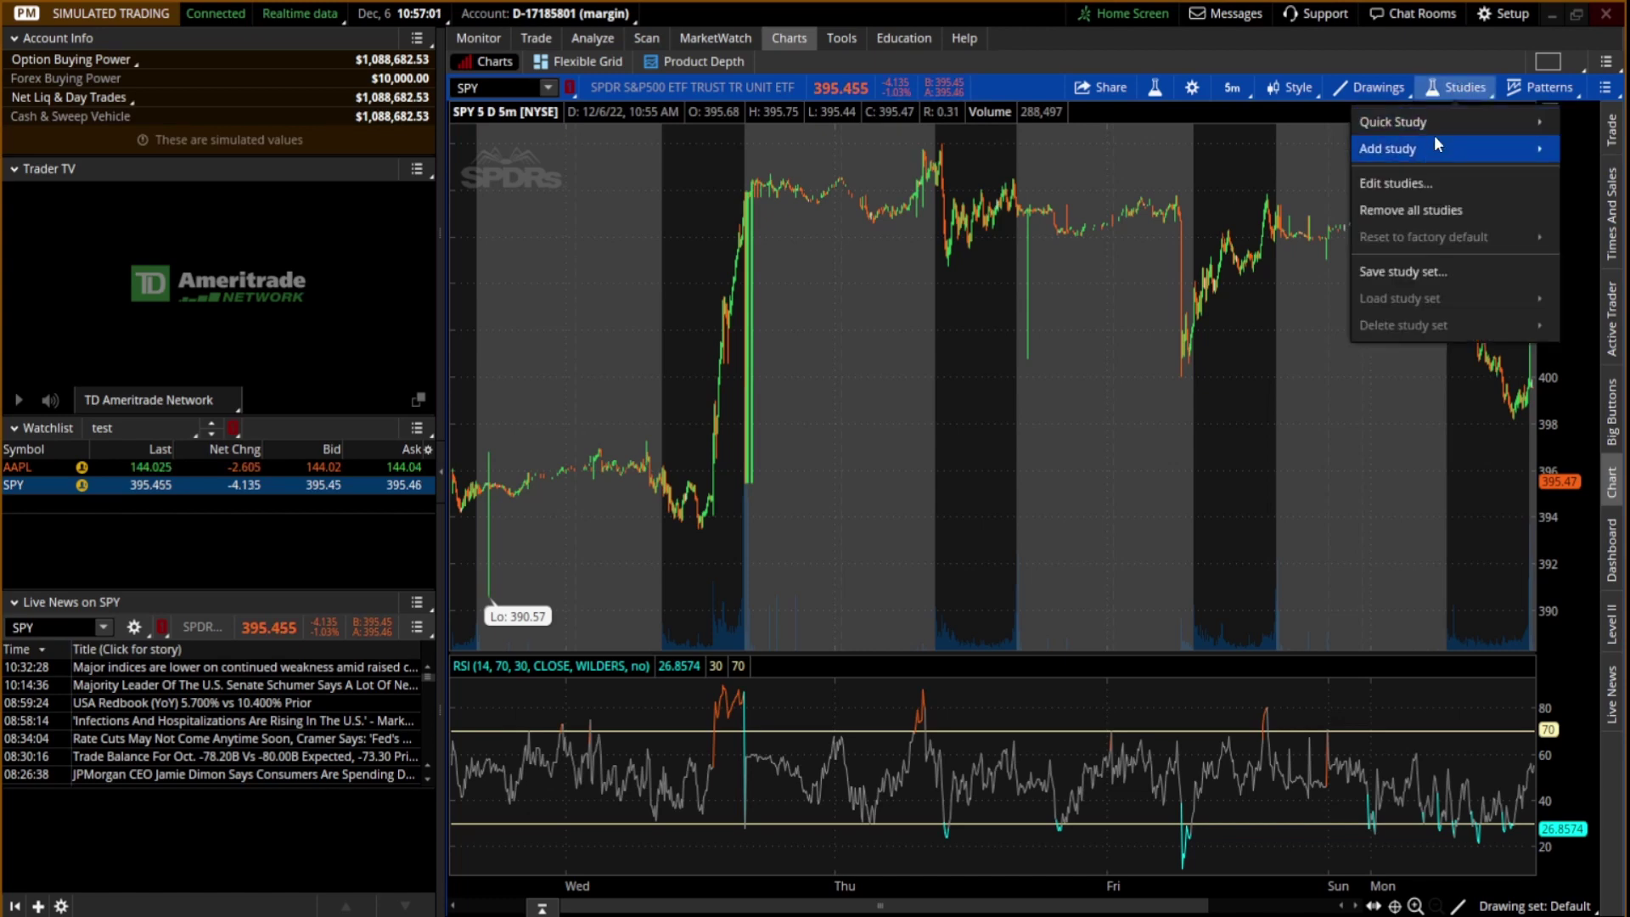
{"action": "left_click", "coordinate": [1407, 184]}
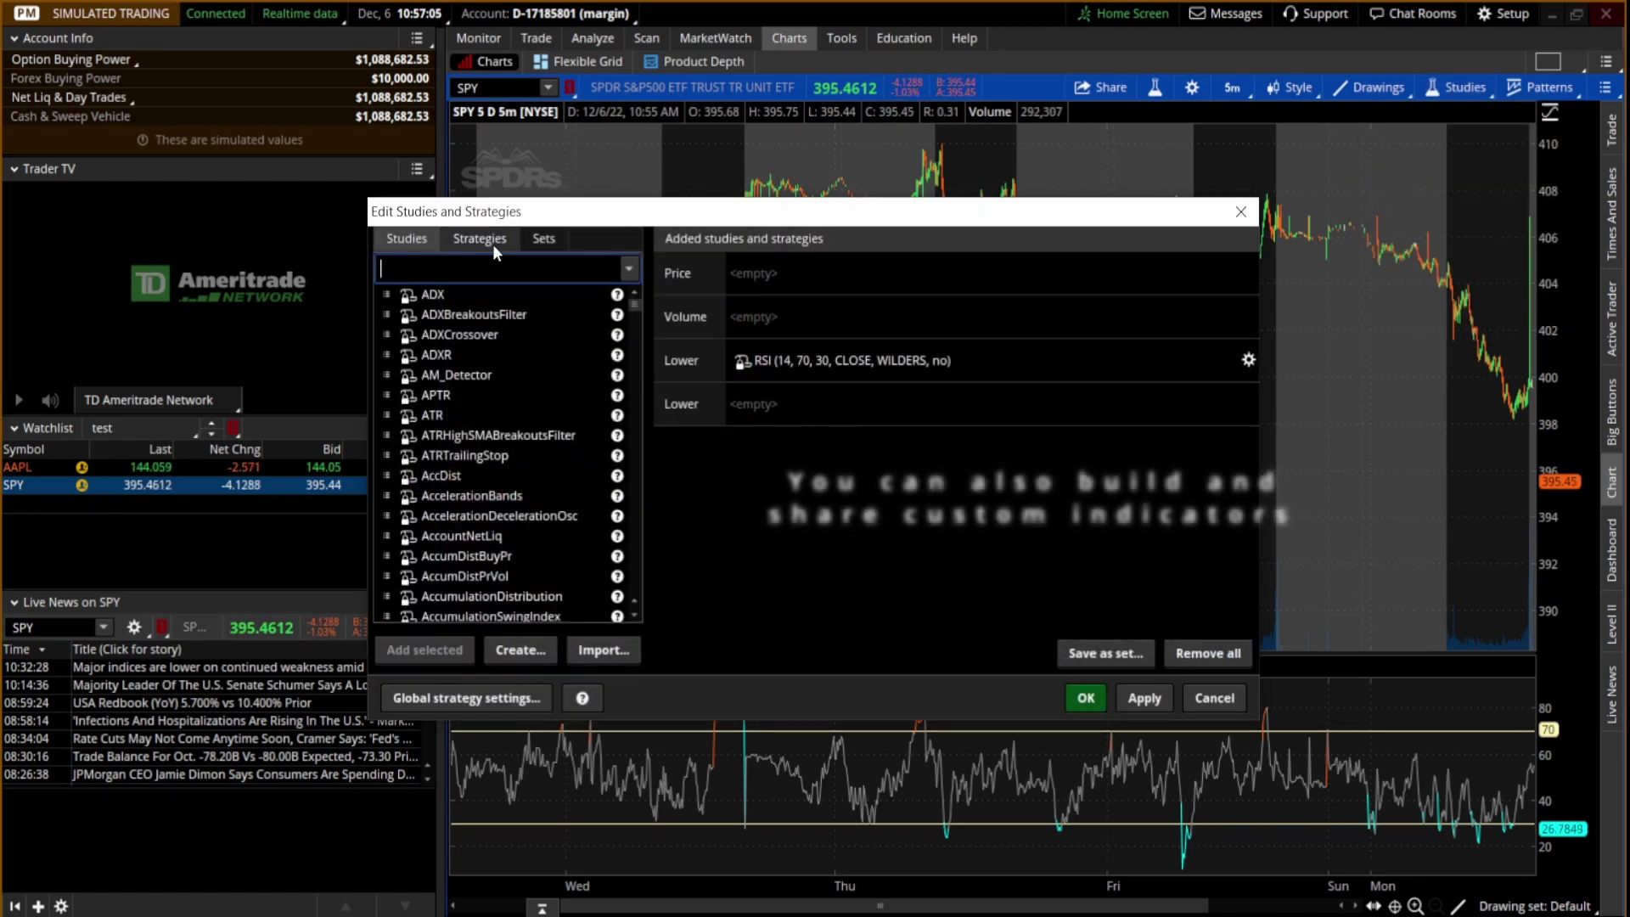
{"action": "type", "text": "sim"}
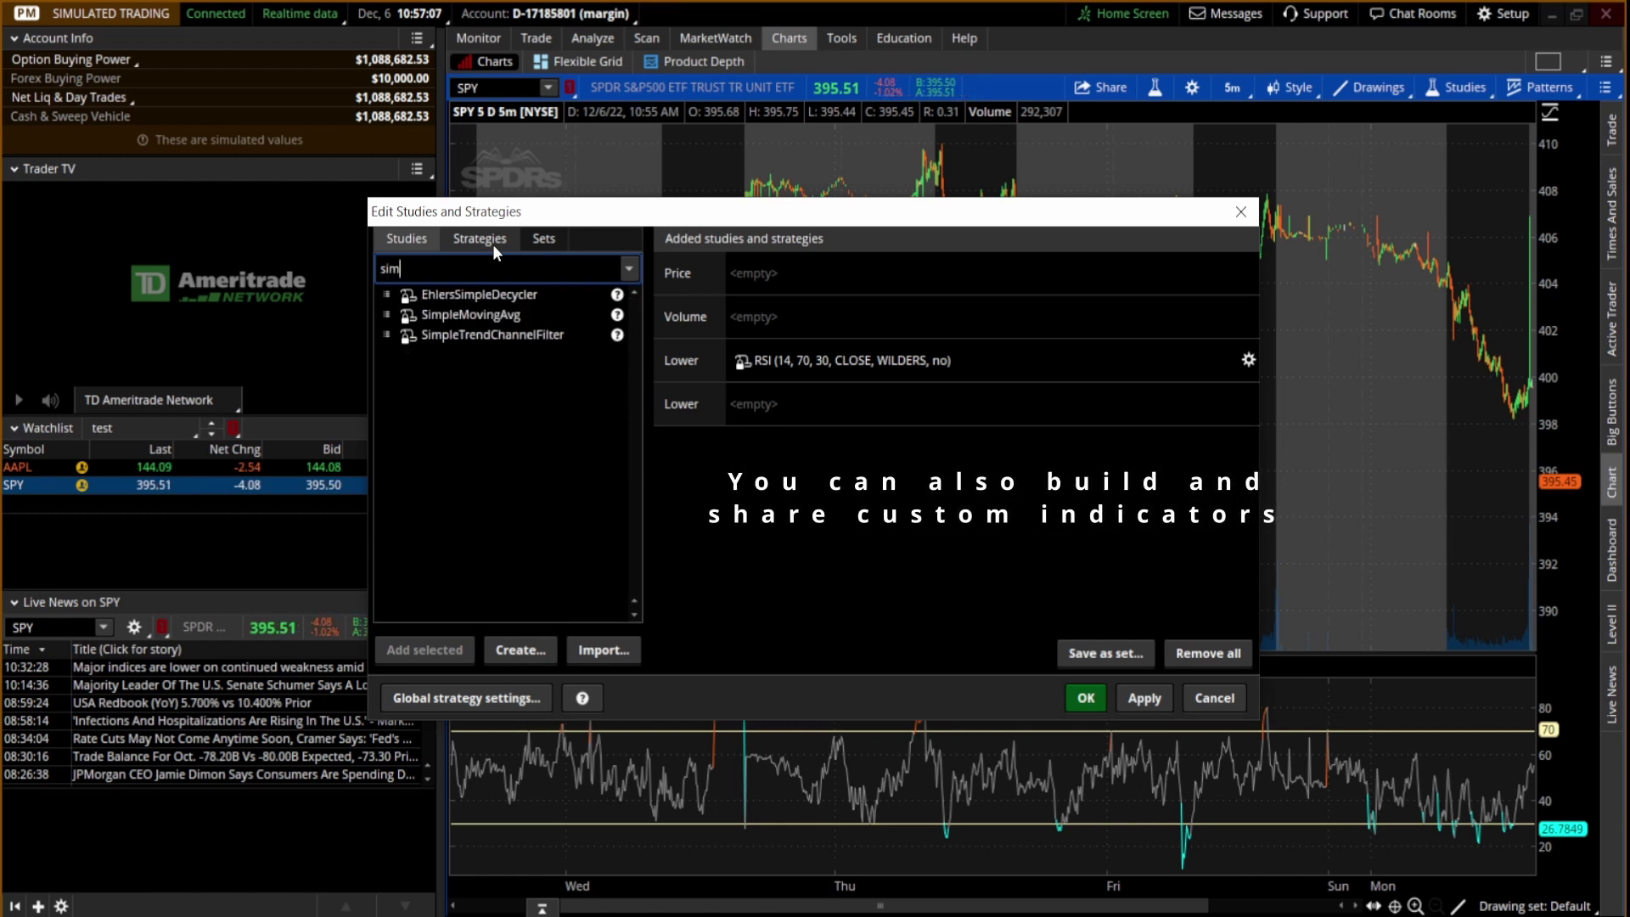
{"action": "type", "text": "ple"}
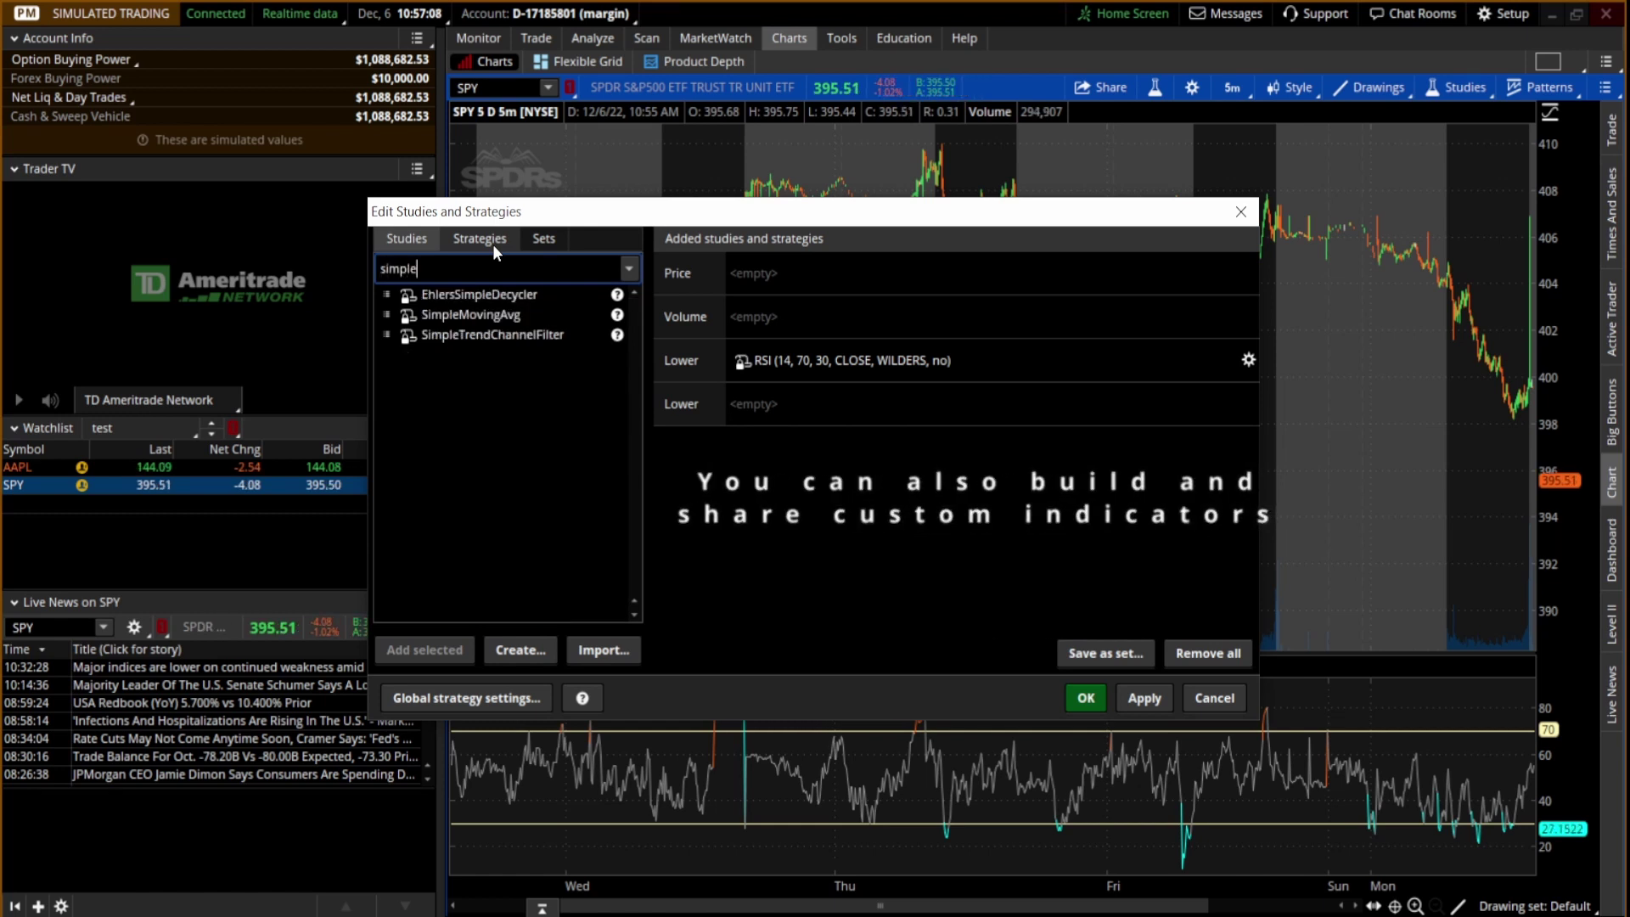
{"action": "left_click", "coordinate": [475, 316]}
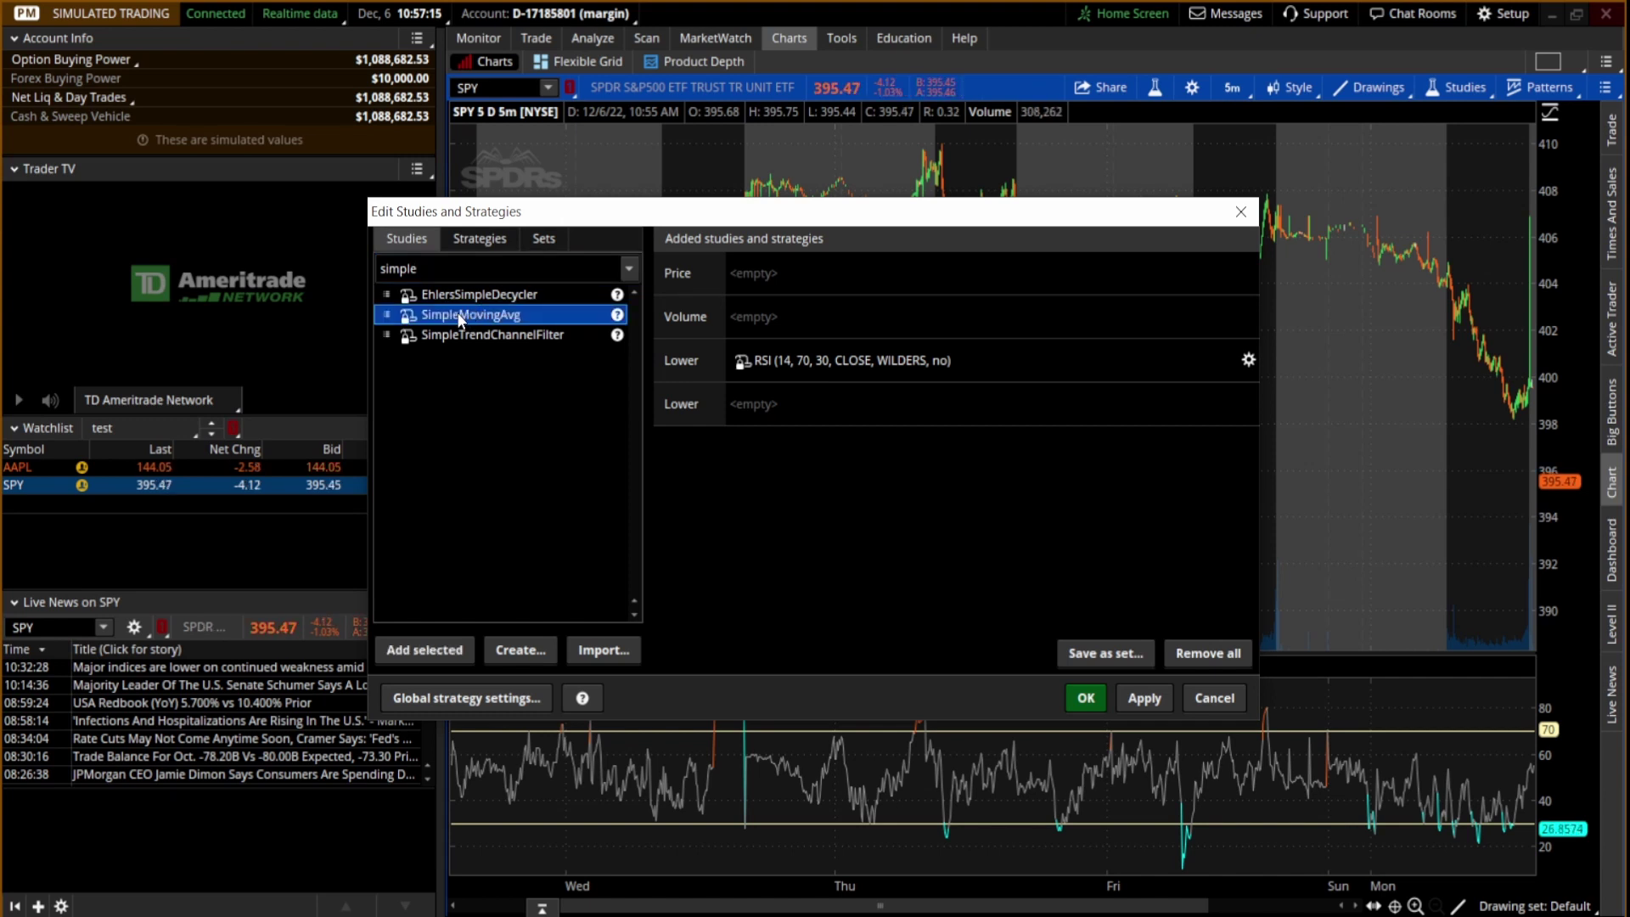
{"action": "double_click", "coordinate": [459, 315]}
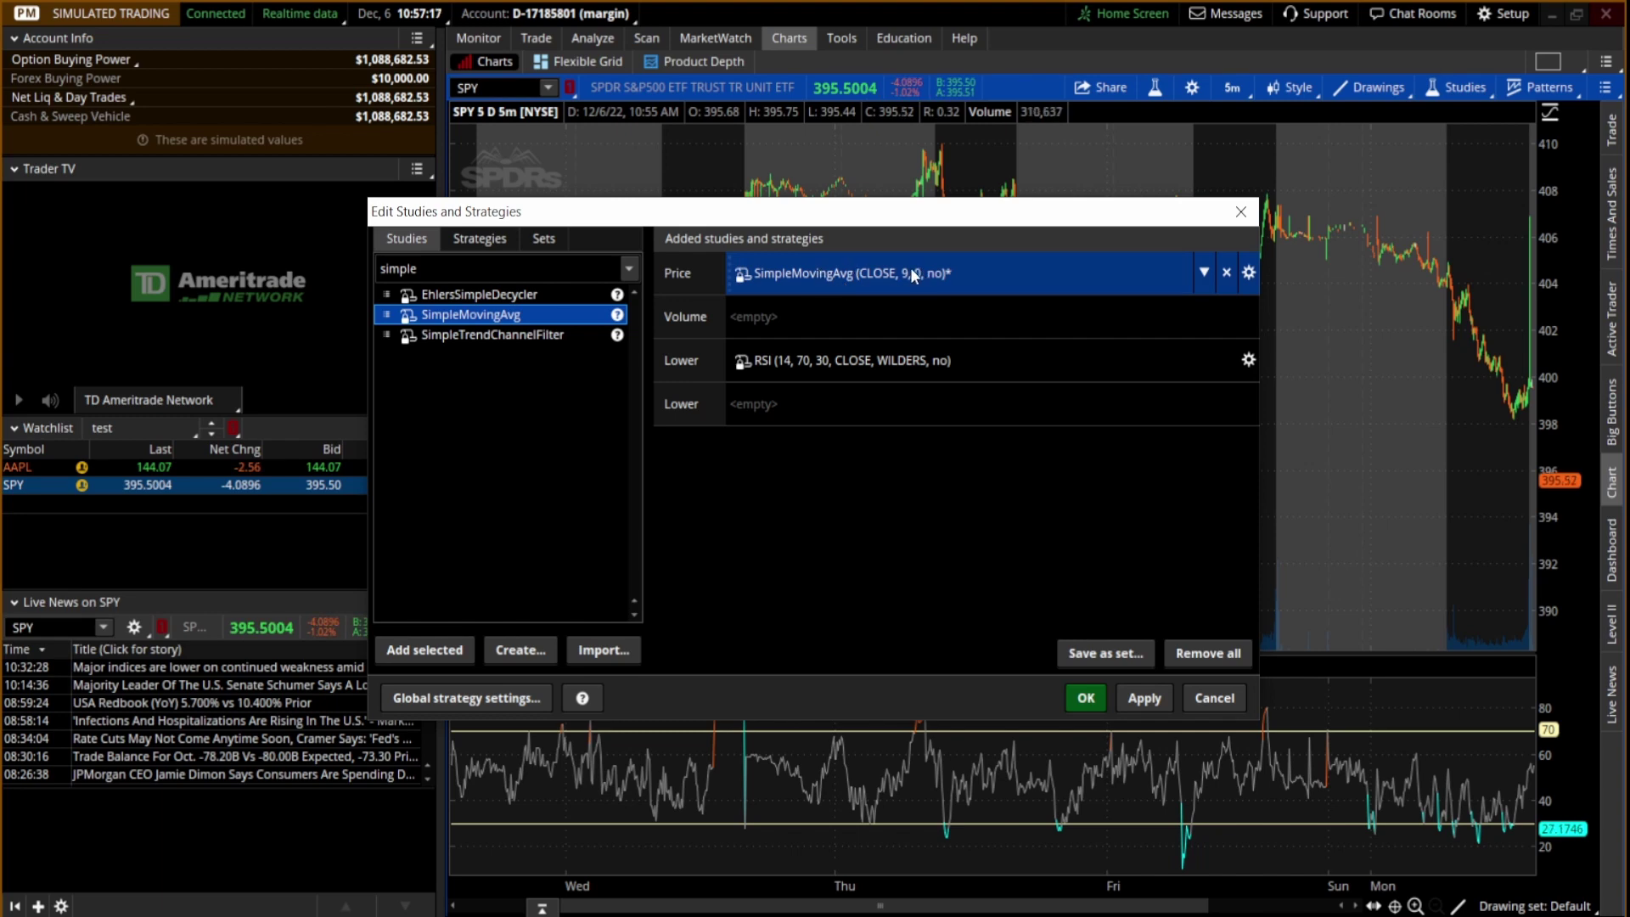
Step: Review SimpleMovingAvg's customization options, accept the default inputs, and apply the study to the SPY chart
{"action": "left_click", "coordinate": [1249, 274]}
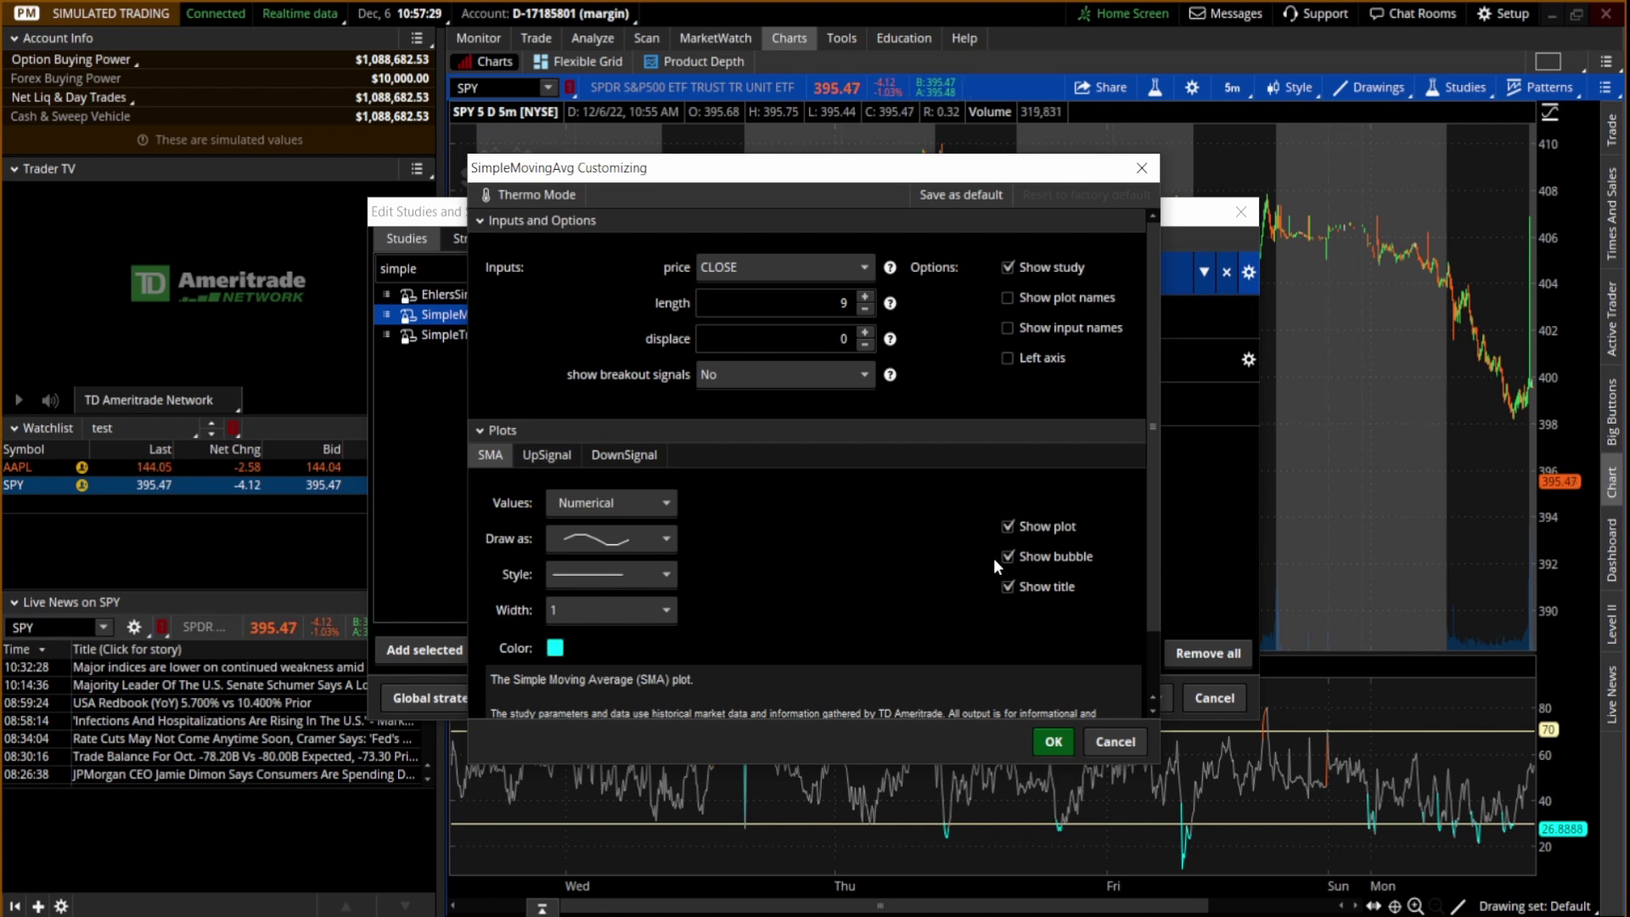
{"action": "left_click", "coordinate": [1052, 742]}
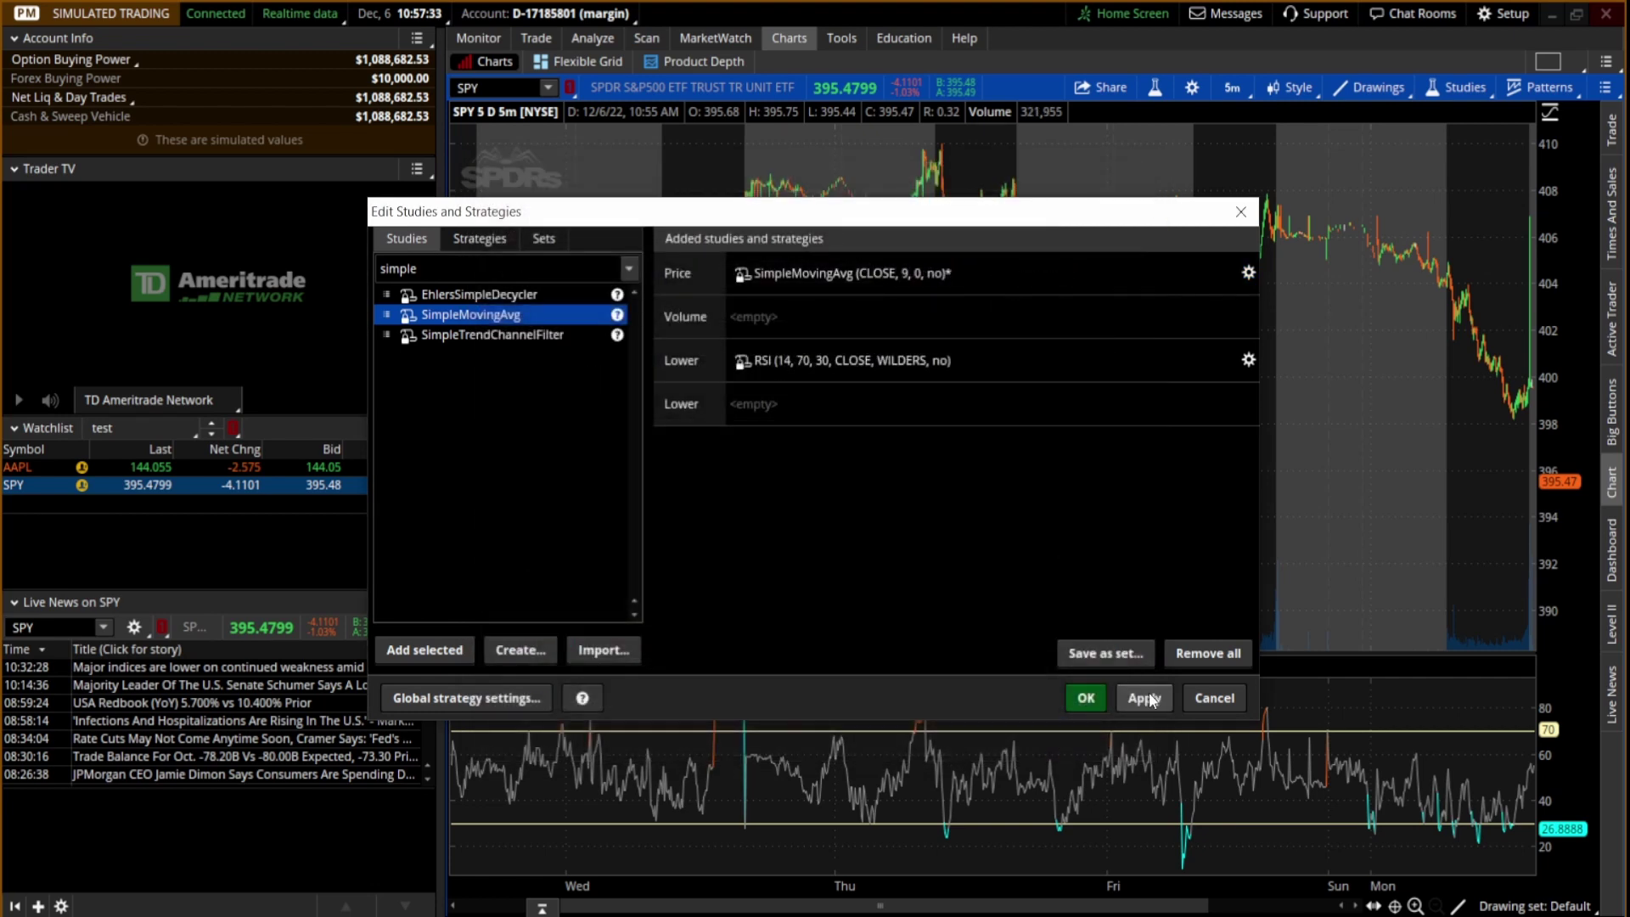
{"action": "left_click", "coordinate": [1145, 696]}
{"action": "left_click", "coordinate": [1086, 698]}
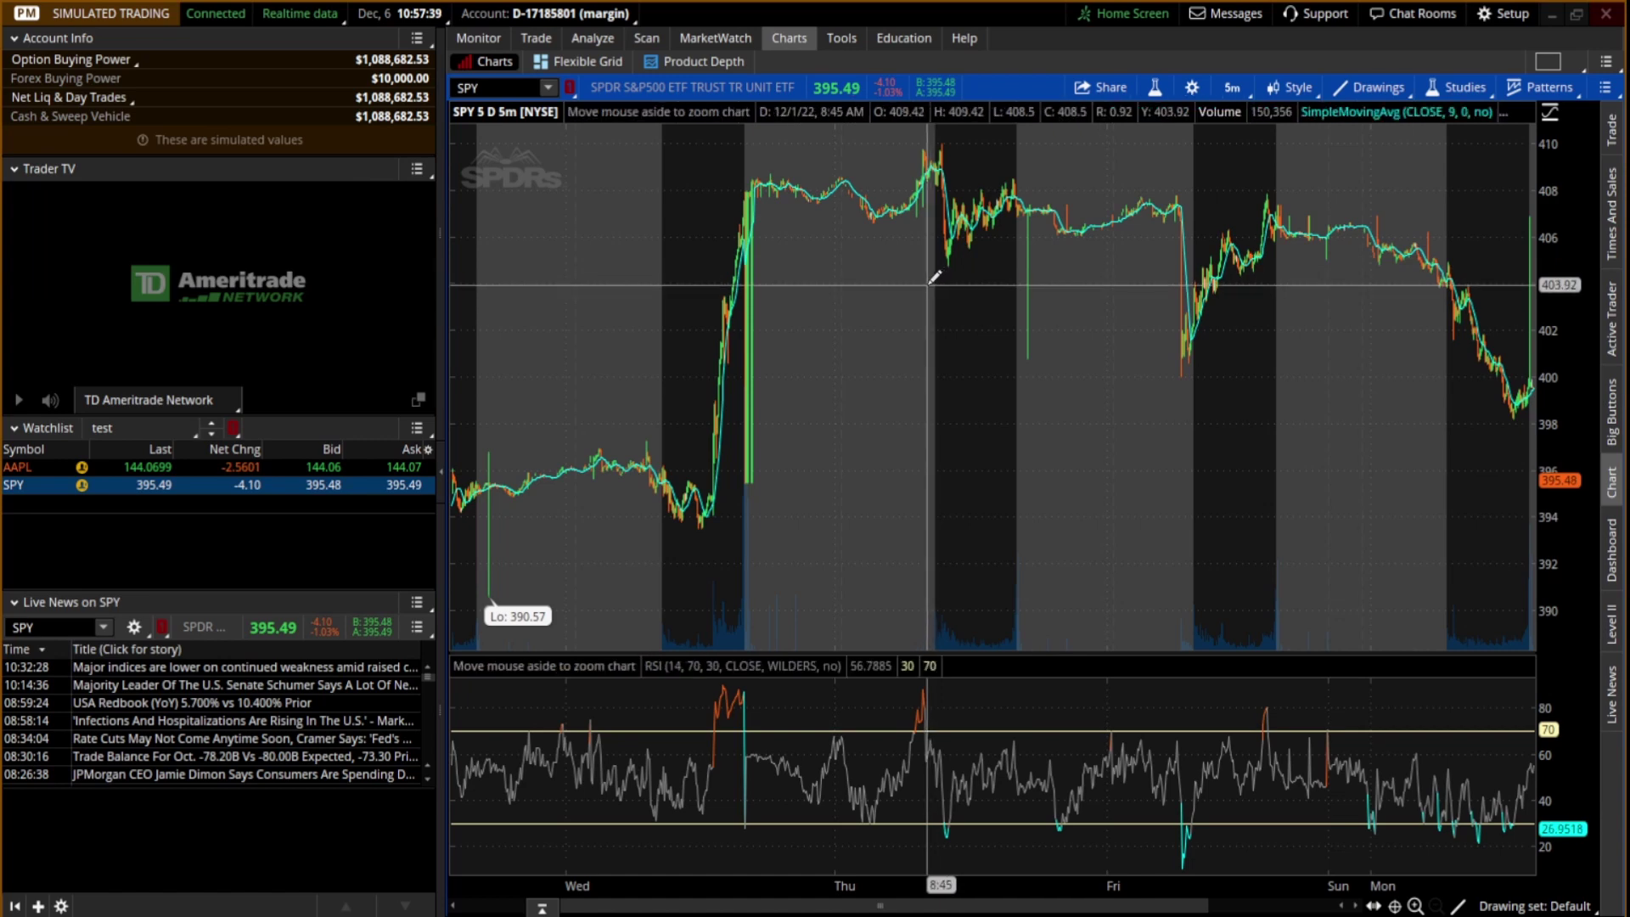
{"action": "left_click_drag", "start_coordinate": [934, 276], "coordinate": [1029, 278]}
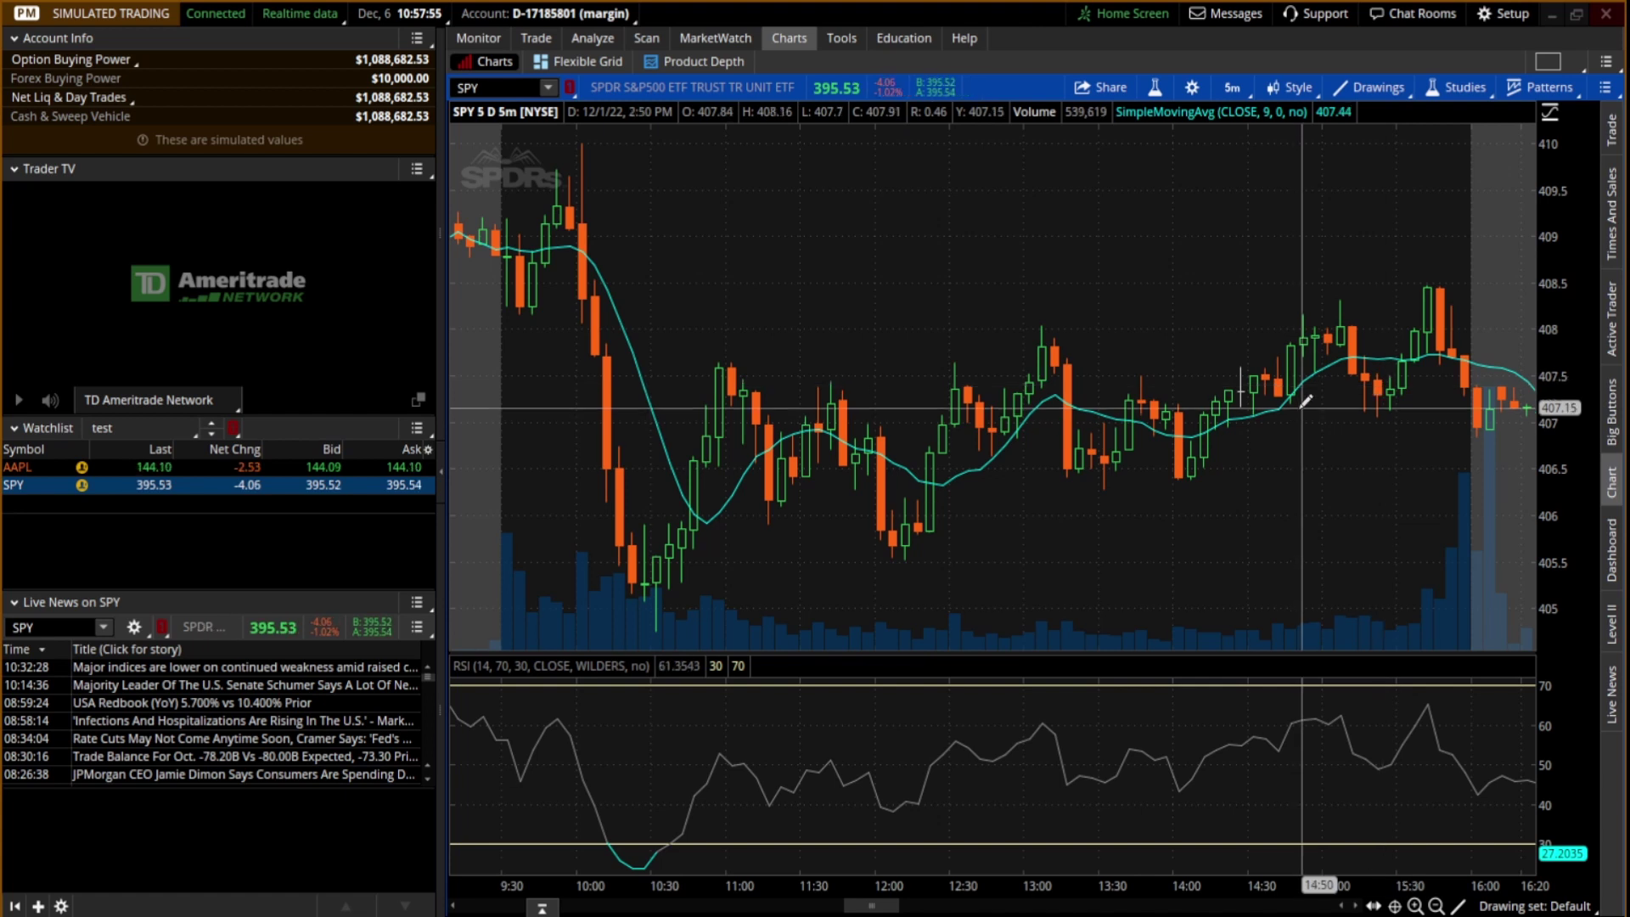
Step: Switch the charts to a grid of two side-by-side cells and load QQQ in the empty one
{"action": "left_click", "coordinate": [1557, 64]}
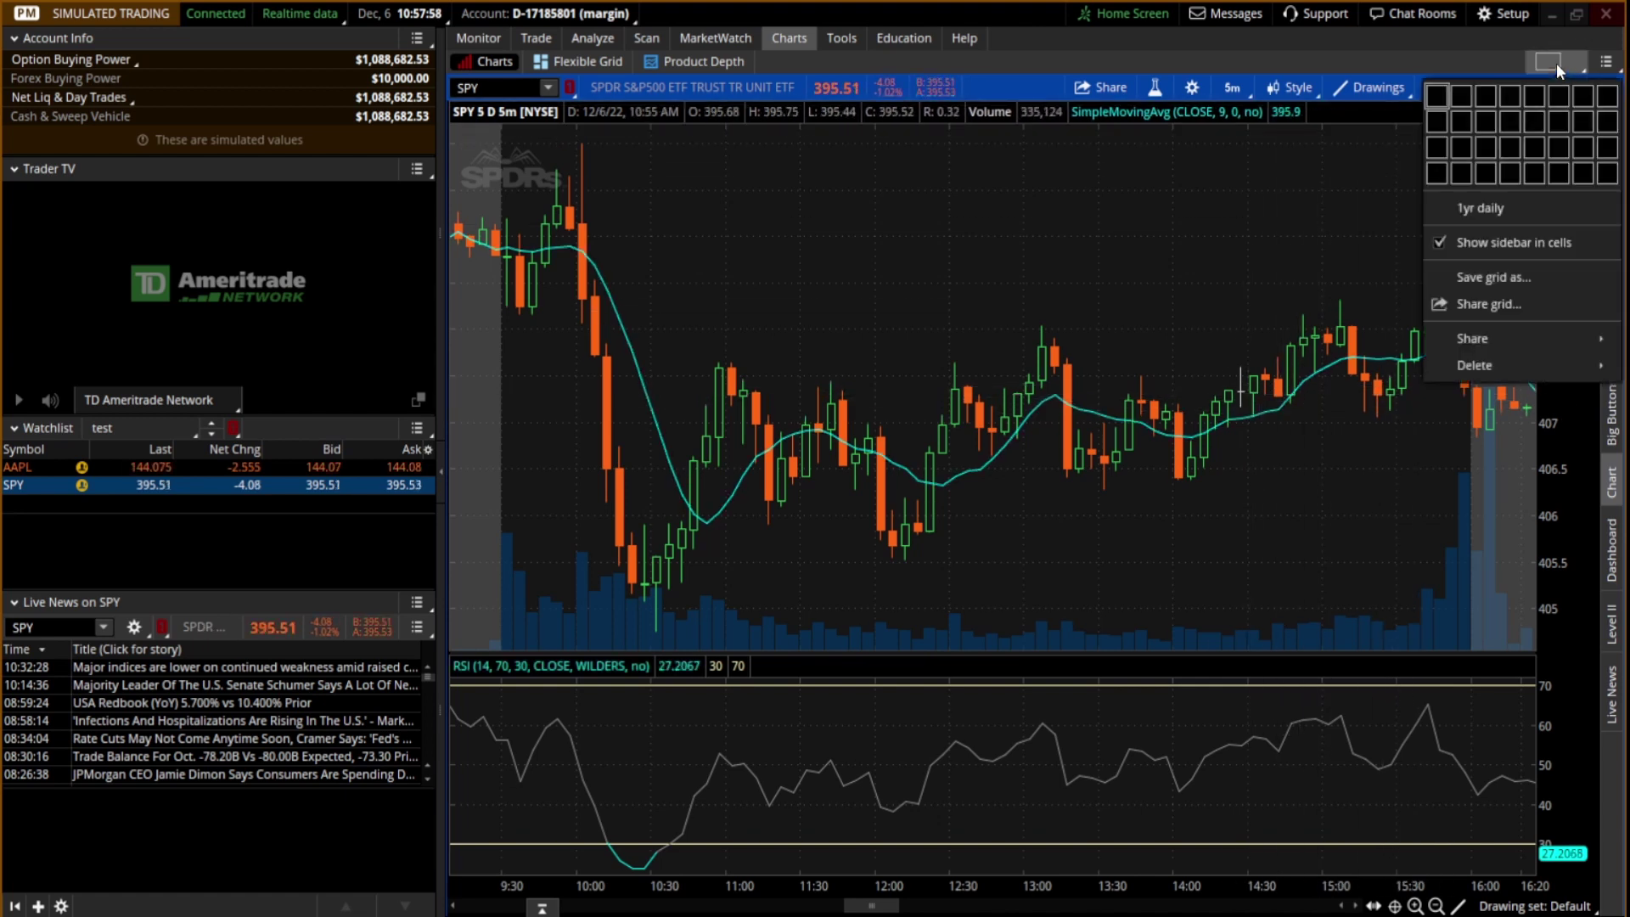
{"action": "left_click", "coordinate": [1461, 96]}
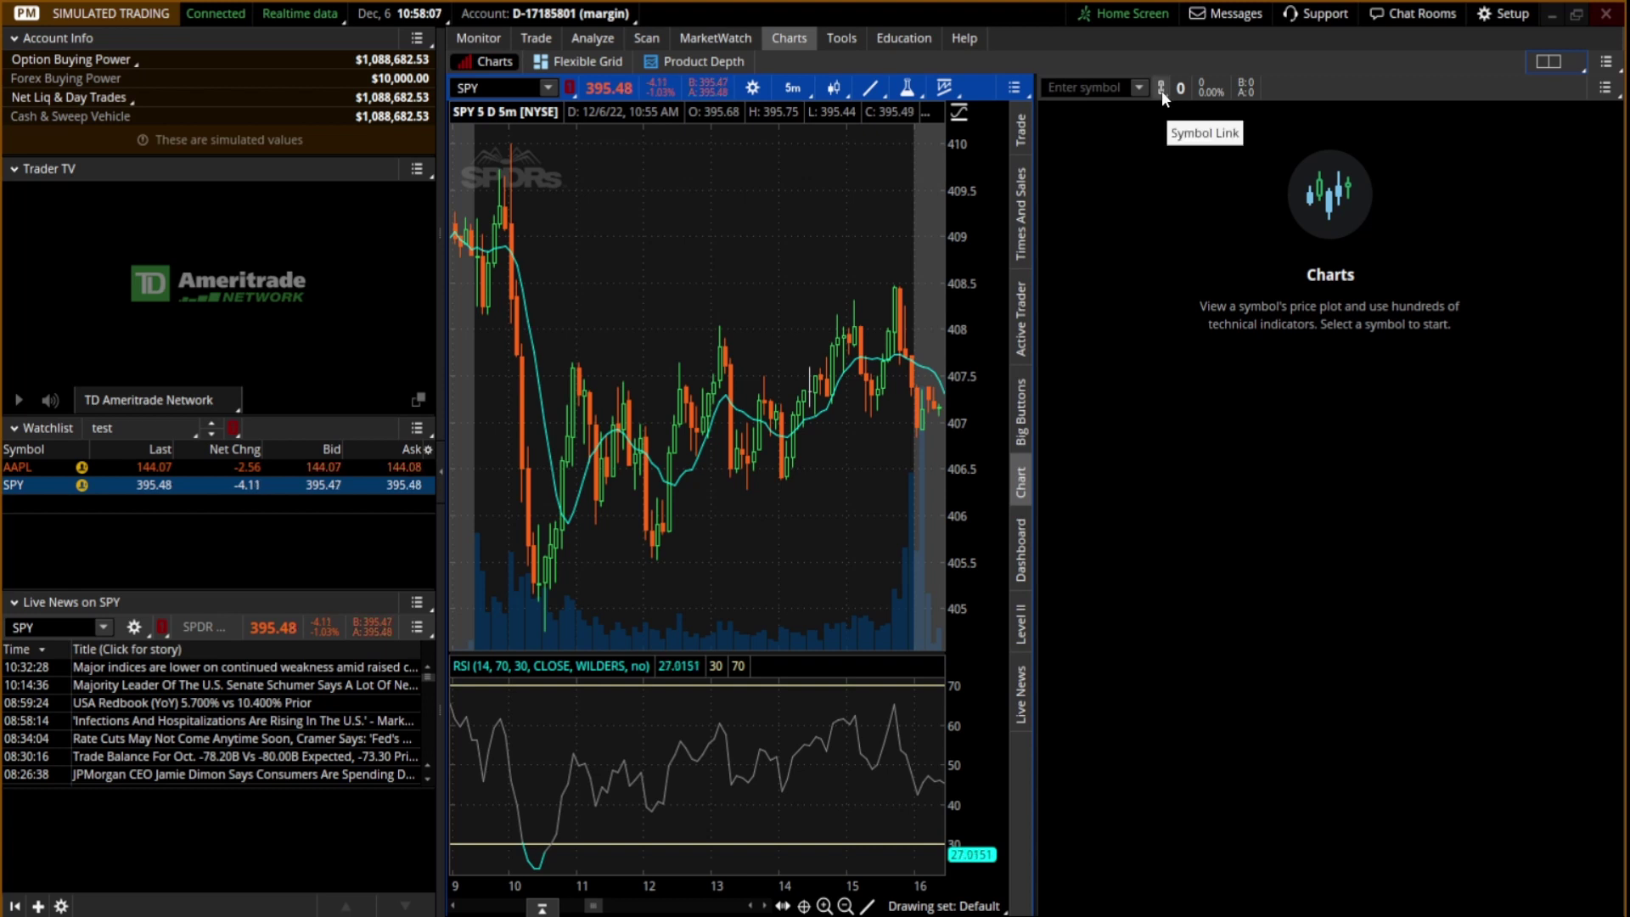
{"action": "left_click", "coordinate": [1068, 95]}
{"action": "type", "text": "QQQ"}
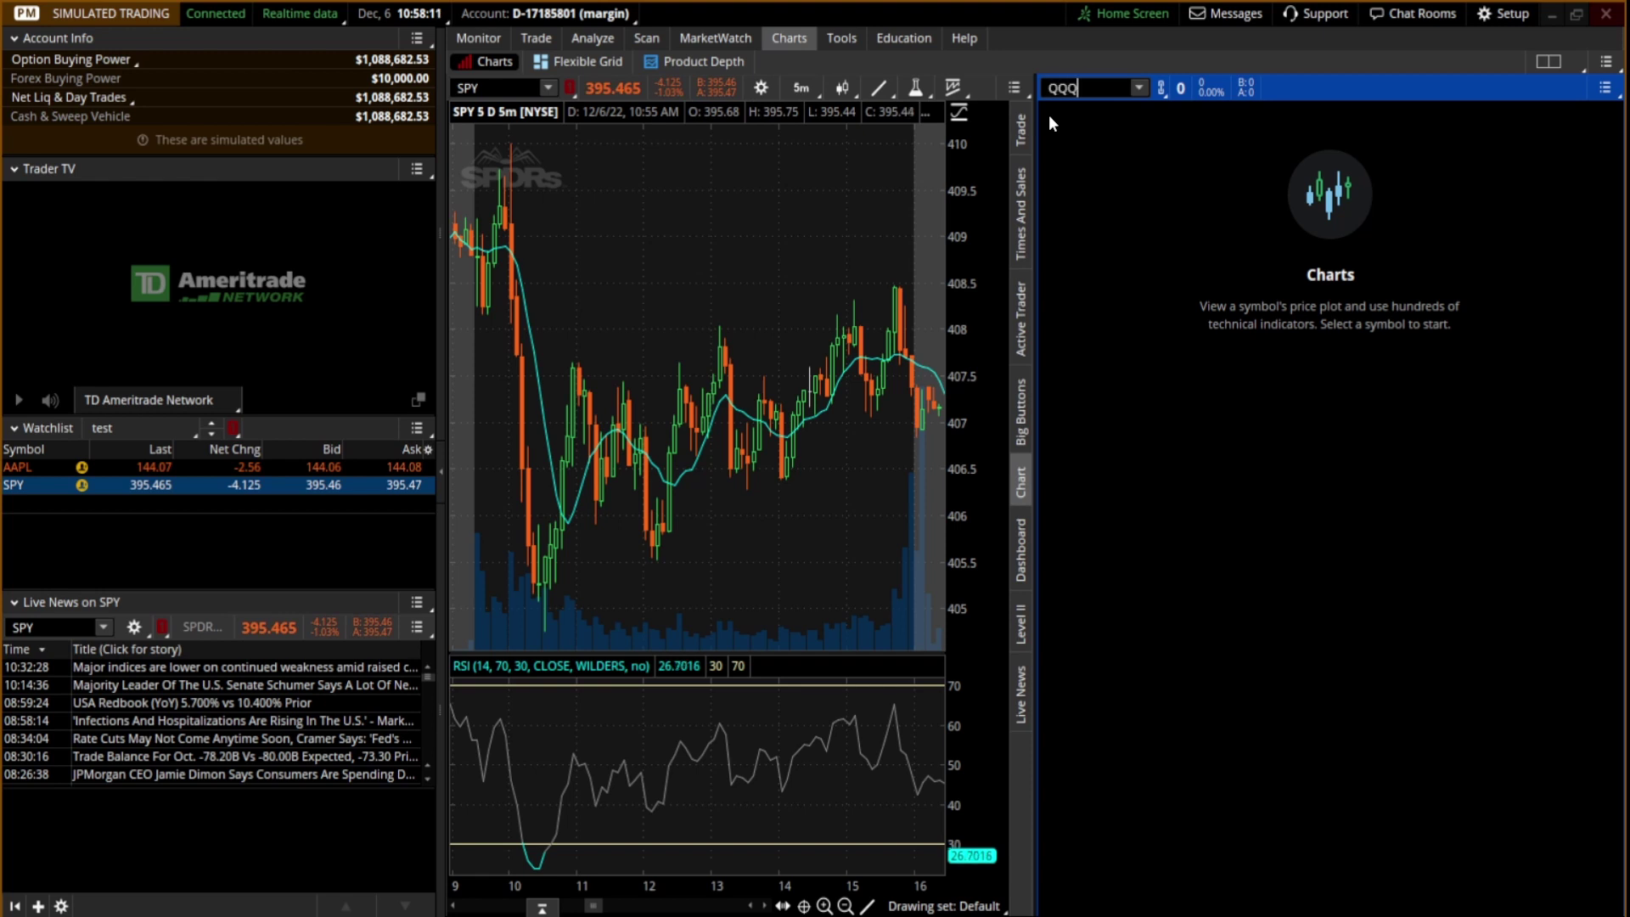
{"action": "key", "text": "Return"}
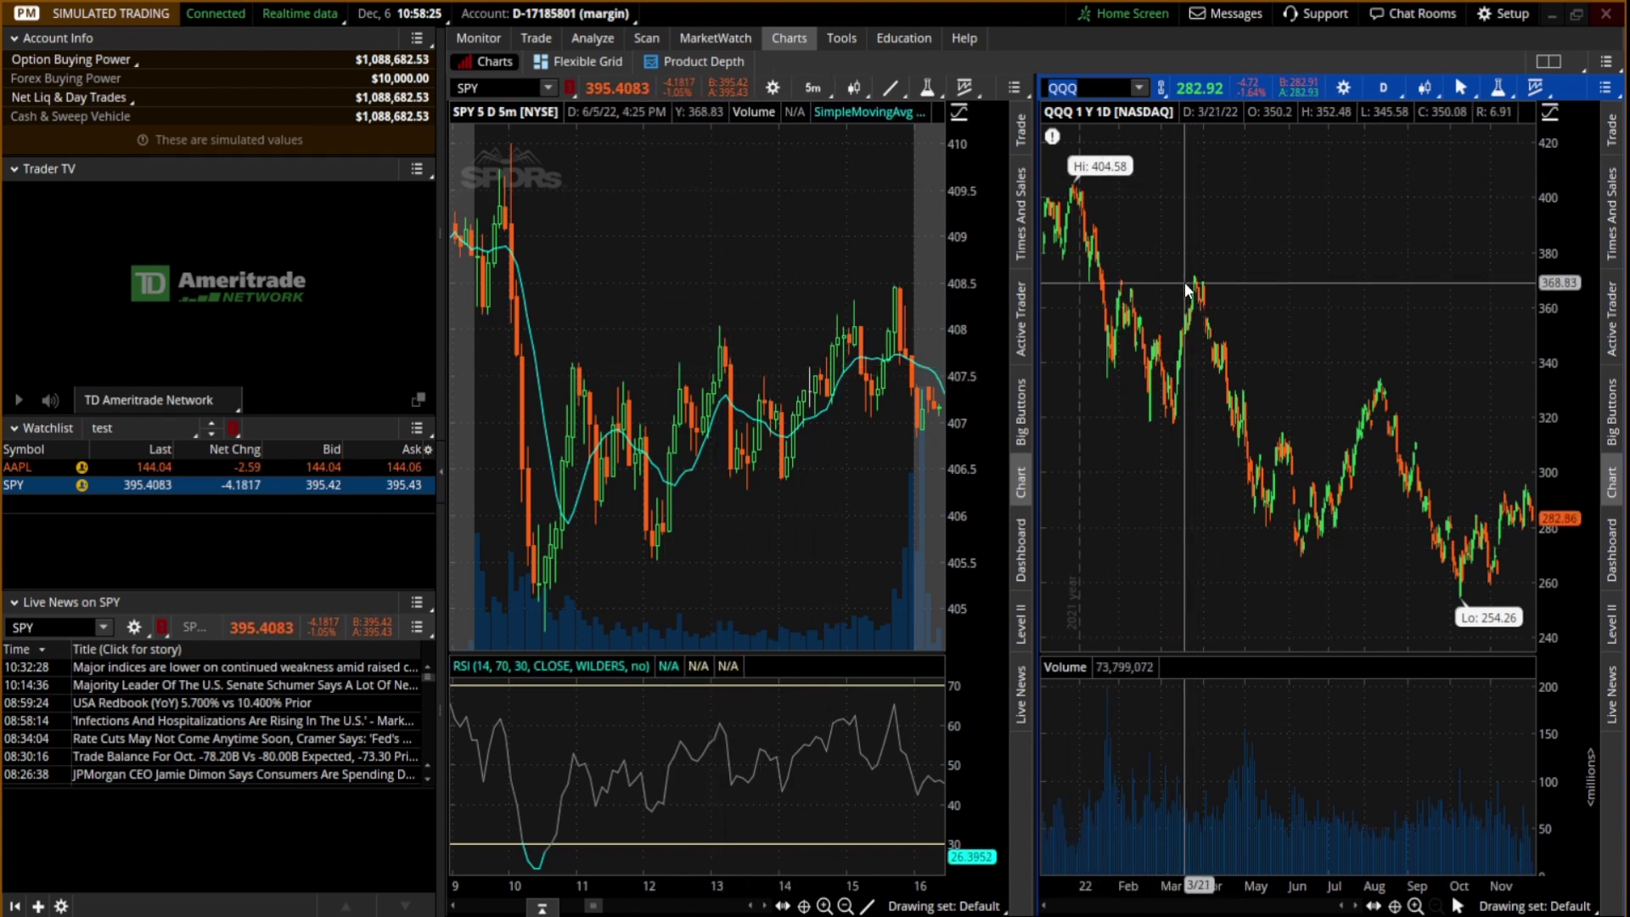
Step: Link the QQQ chart's symbol to the Red group shared with the watchlist and the SPY chart
{"action": "left_click", "coordinate": [1160, 90]}
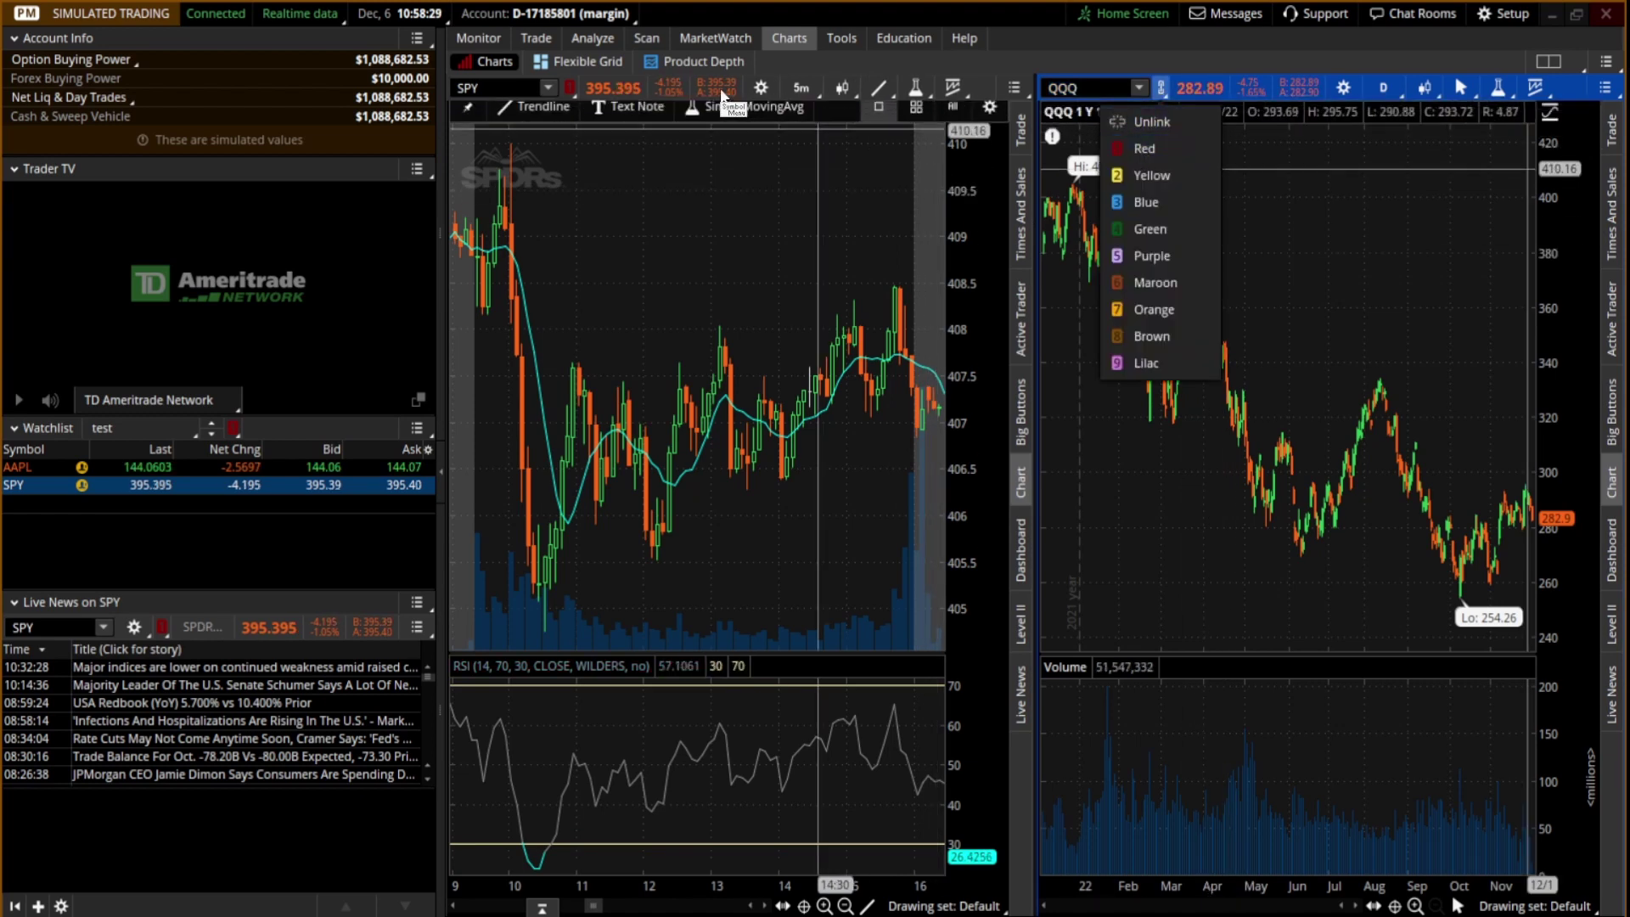
{"action": "left_click", "coordinate": [1144, 148]}
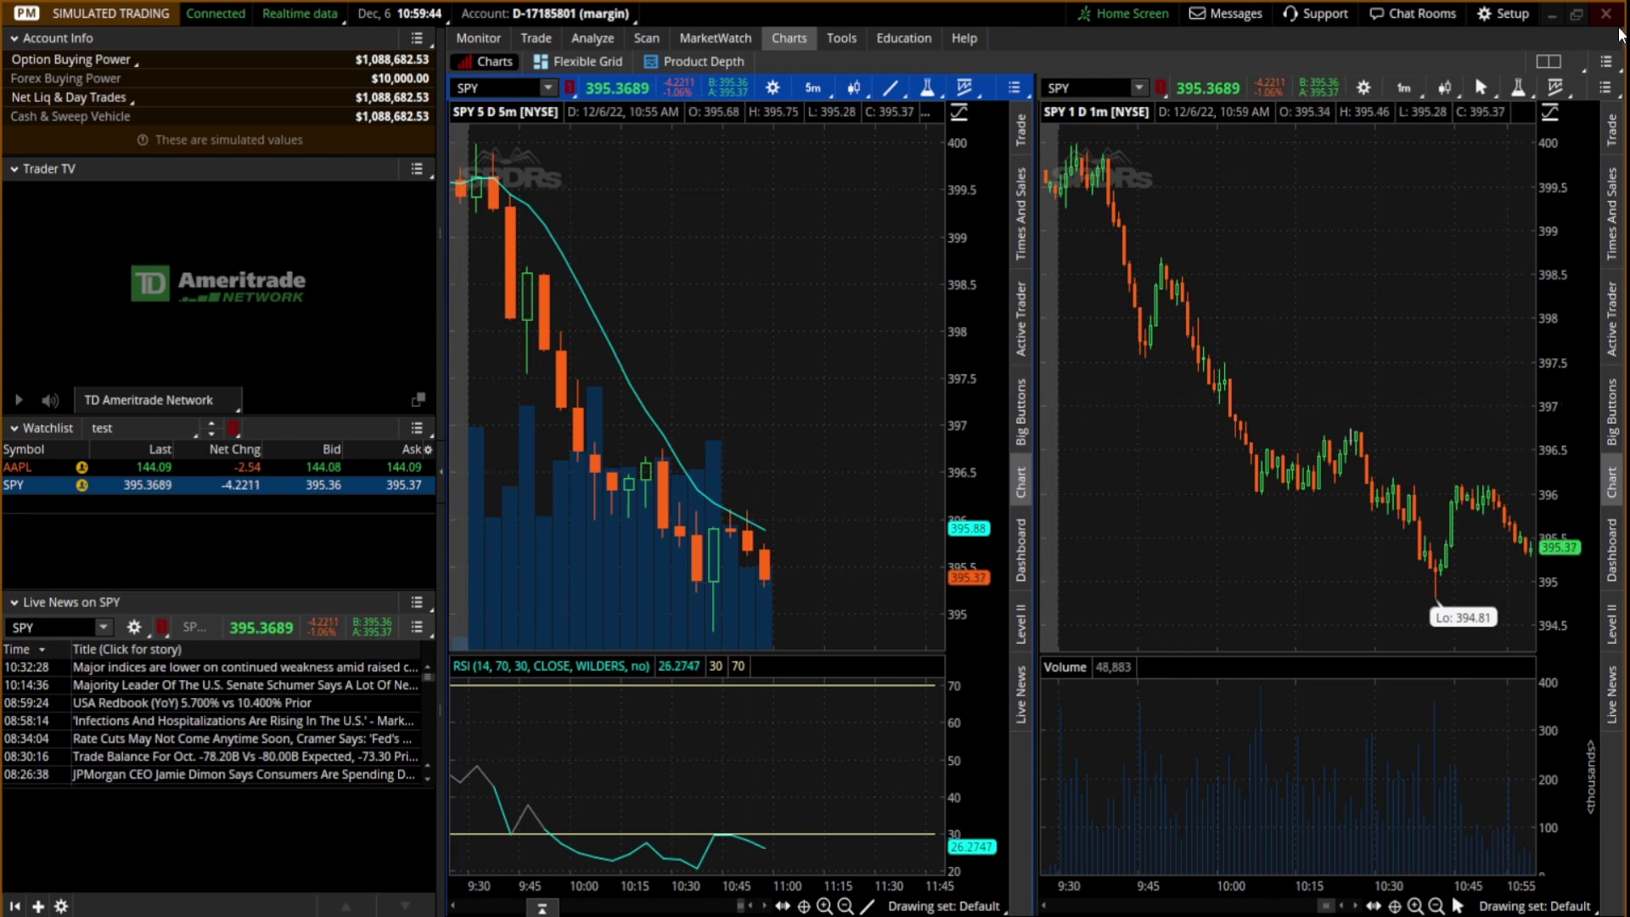
Step: Save the current two-chart grid layout under the name 2chart
{"action": "left_click", "coordinate": [1581, 61]}
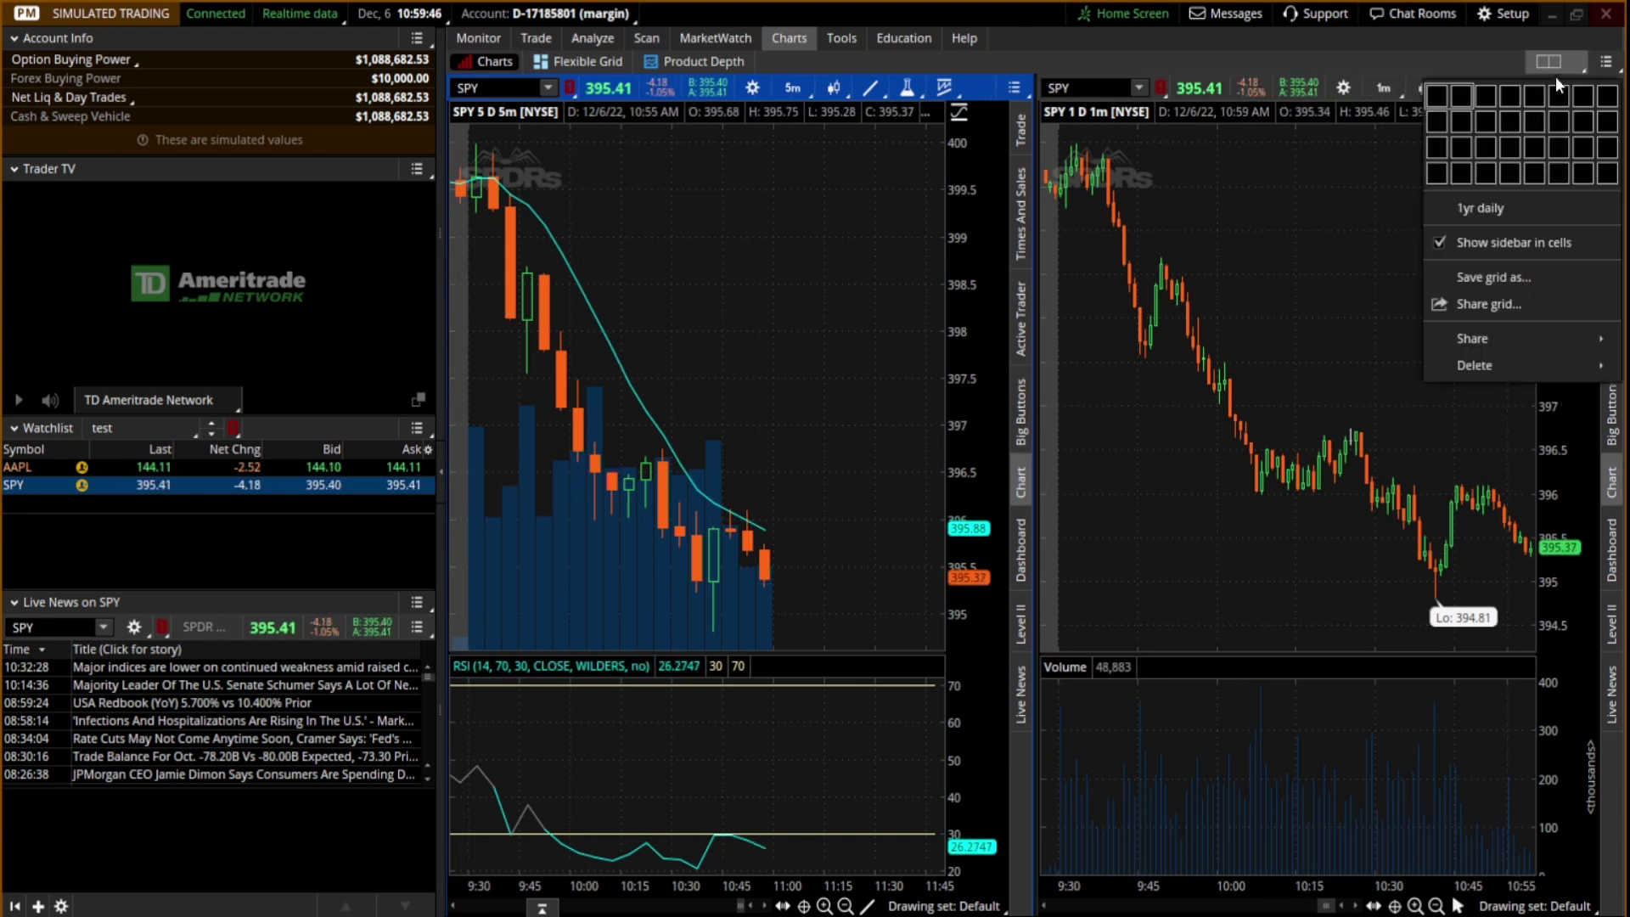
{"action": "left_click", "coordinate": [1505, 275]}
{"action": "left_click", "coordinate": [732, 464]}
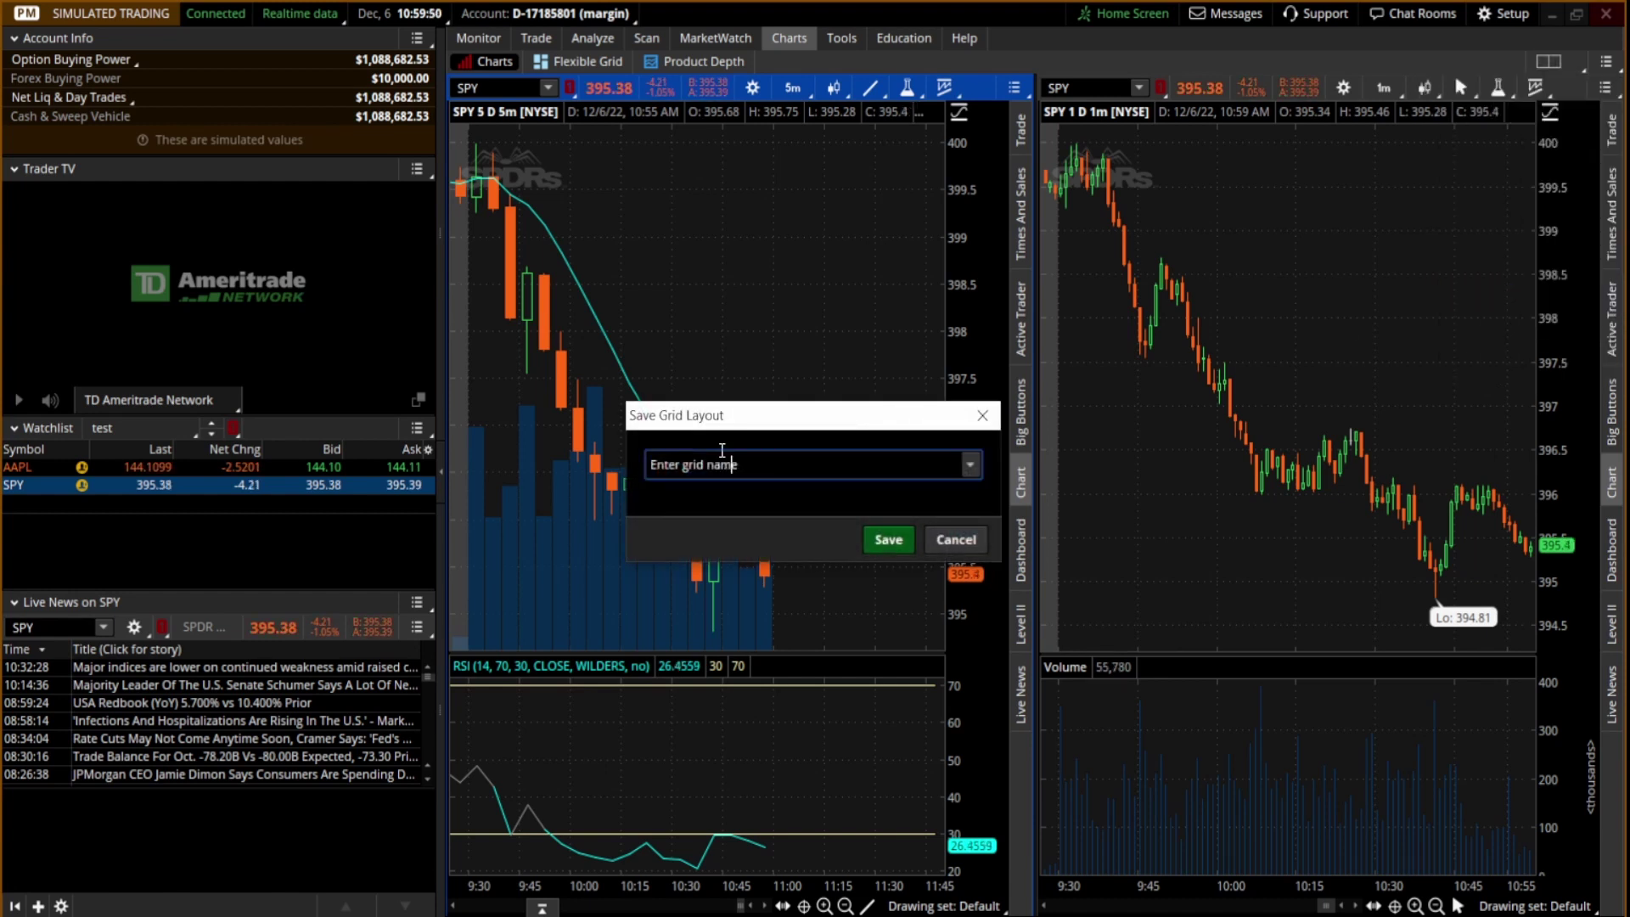
{"action": "key", "text": "BackSpace"}
{"action": "key", "text": "BackSpace"}
{"action": "key", "text": "BackSpace"}
{"action": "key", "text": "BackSpace"}
{"action": "key", "text": "BackSpace"}
{"action": "key", "text": "BackSpace"}
{"action": "key", "text": "BackSpace"}
{"action": "key", "text": "BackSpace"}
{"action": "key", "text": "BackSpace"}
{"action": "key", "text": "BackSpace"}
{"action": "key", "text": "BackSpace"}
{"action": "key", "text": "BackSpace"}
{"action": "key", "text": "BackSpace"}
{"action": "key", "text": "BackSpace"}
{"action": "key", "text": "BackSpace"}
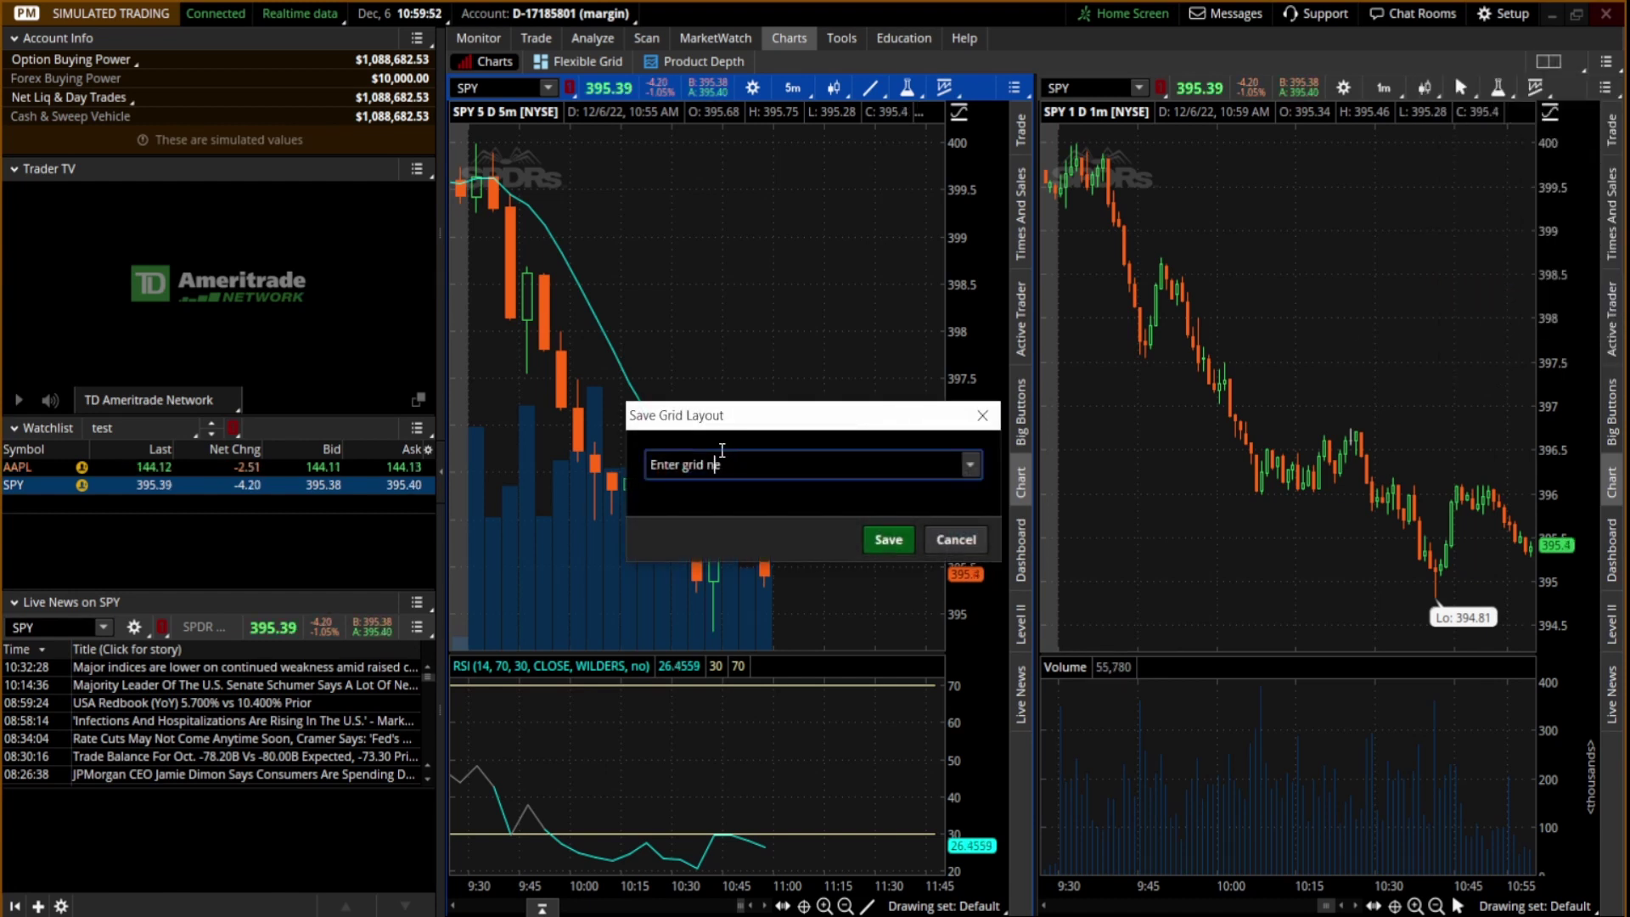
{"action": "key", "text": "BackSpace"}
{"action": "type", "text": "2"}
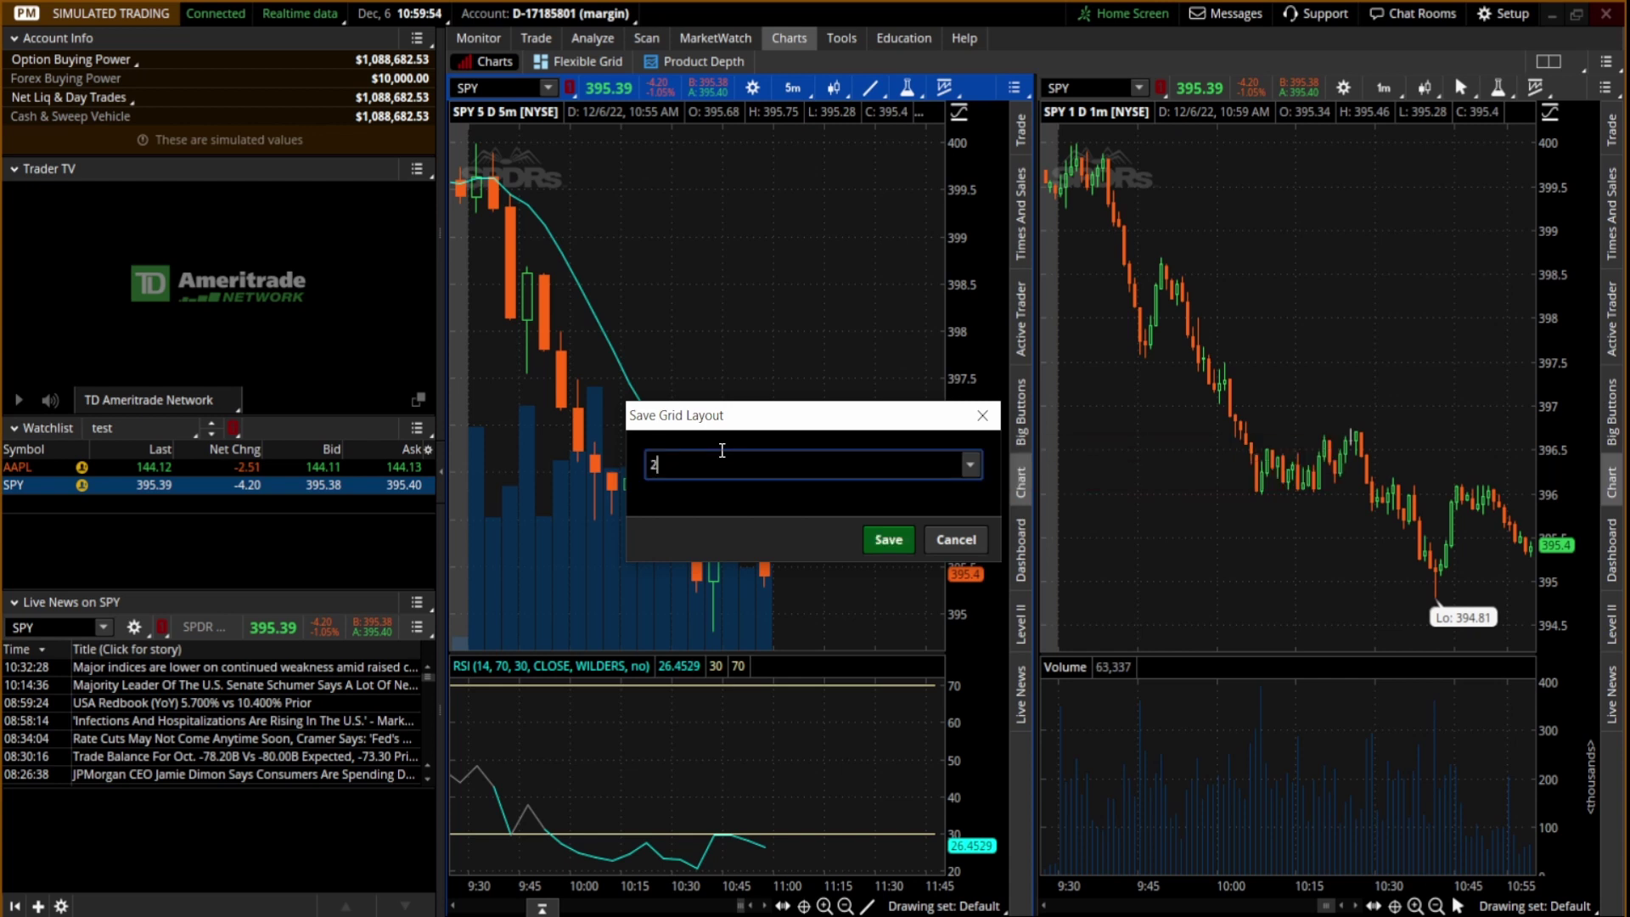
{"action": "type", "text": "chart"}
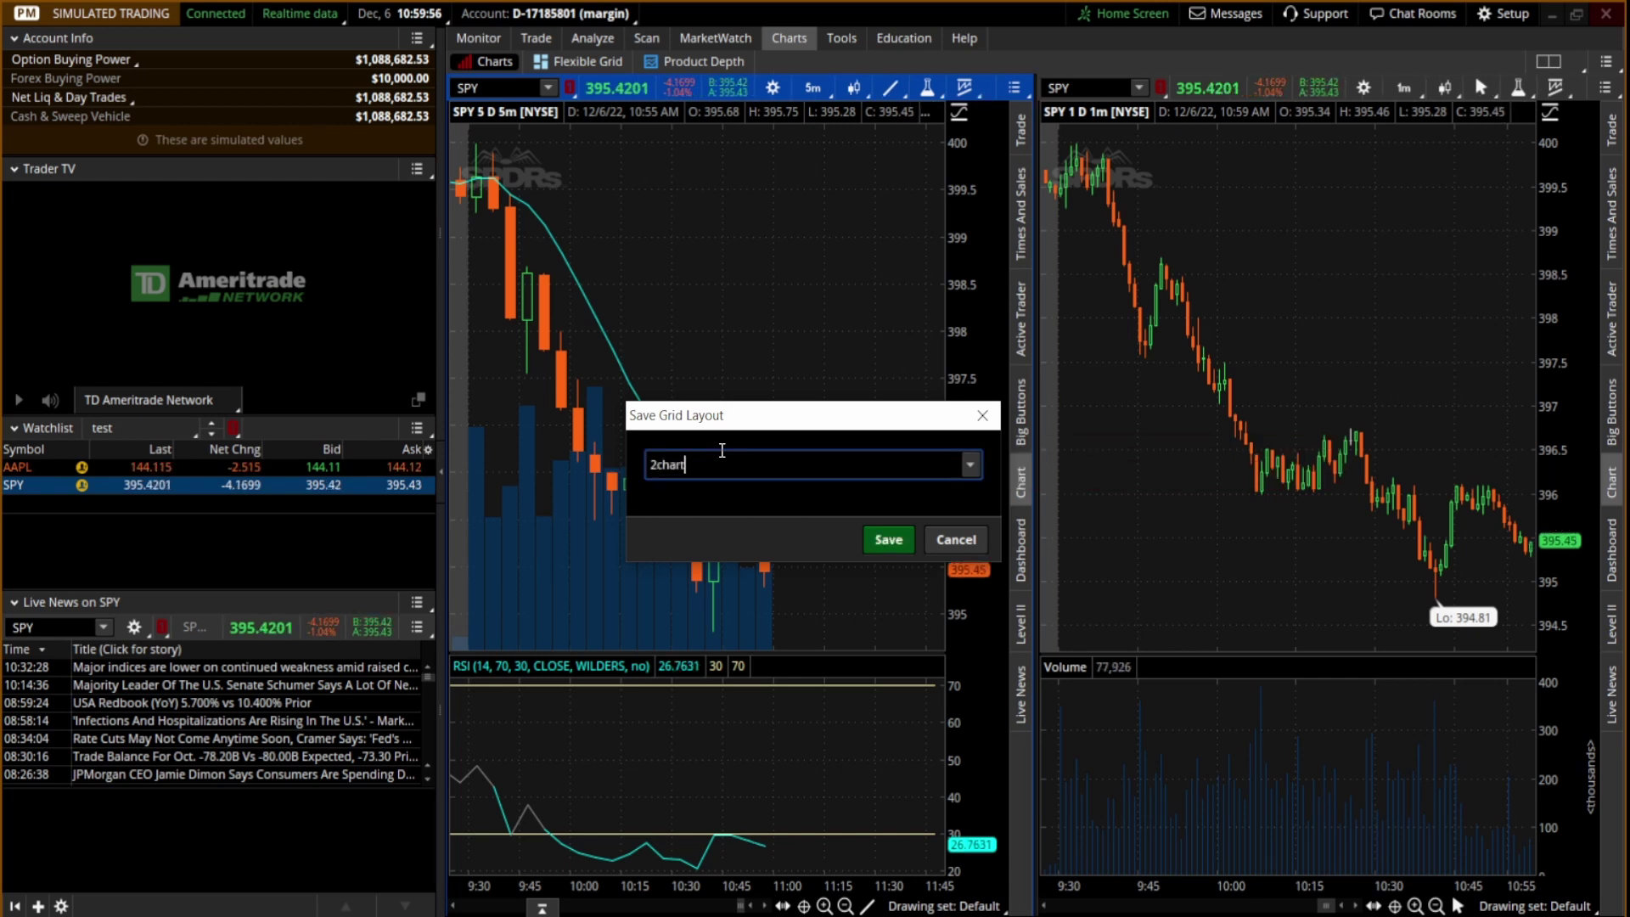
{"action": "left_click", "coordinate": [888, 539]}
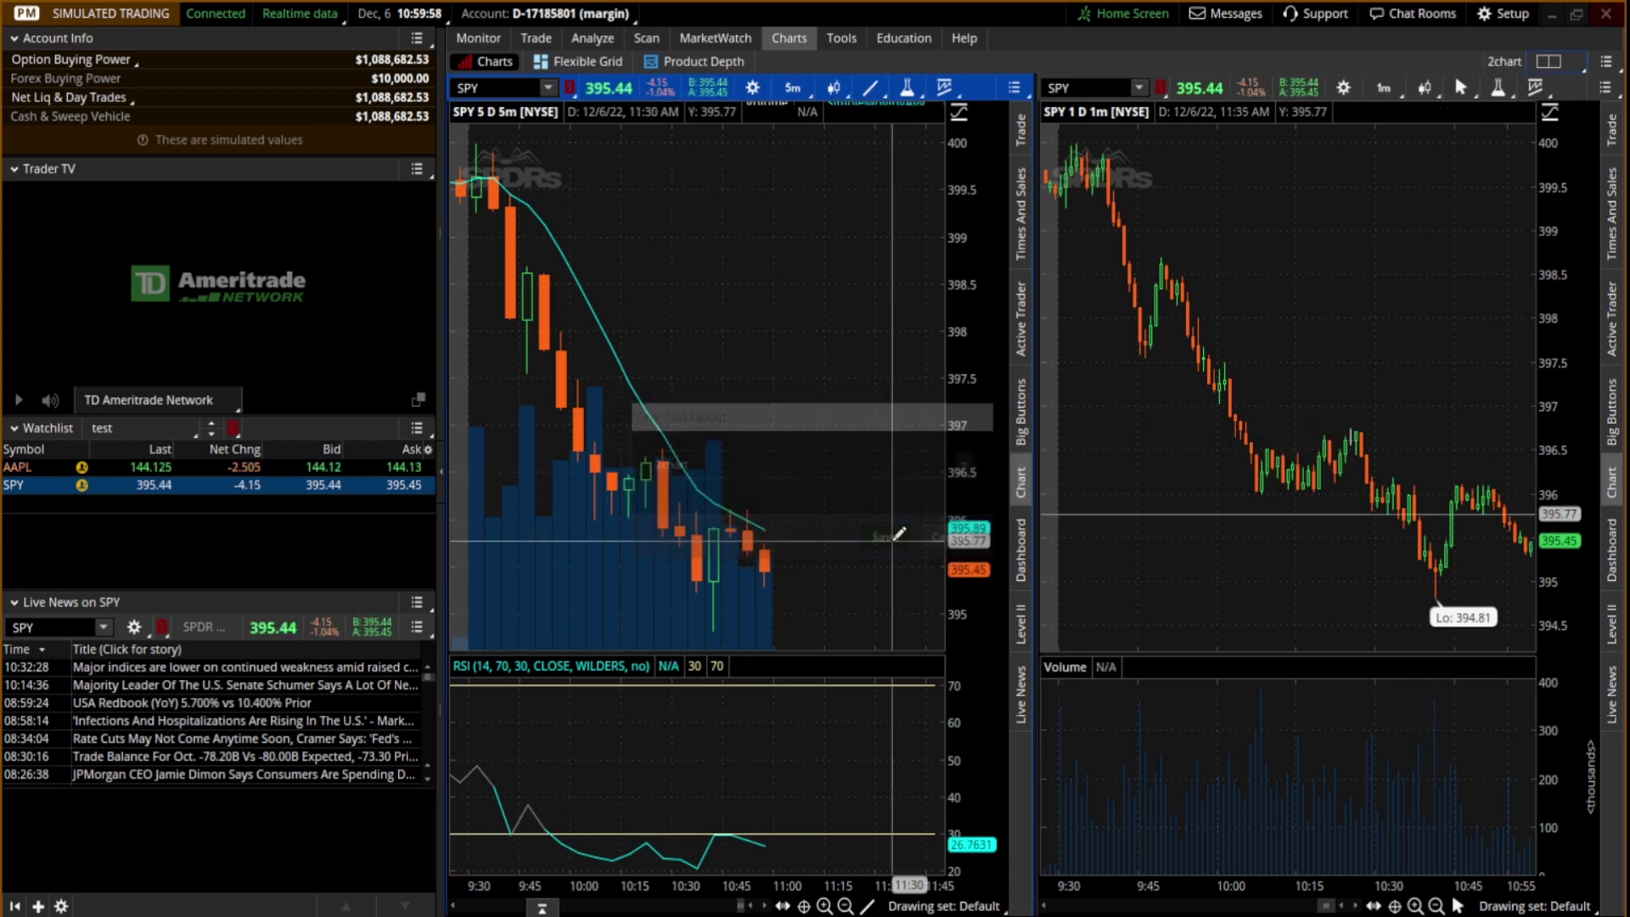
Step: Try a chart grid of two columns by four rows and restore the saved 2chart grid
{"action": "left_click", "coordinate": [1572, 67]}
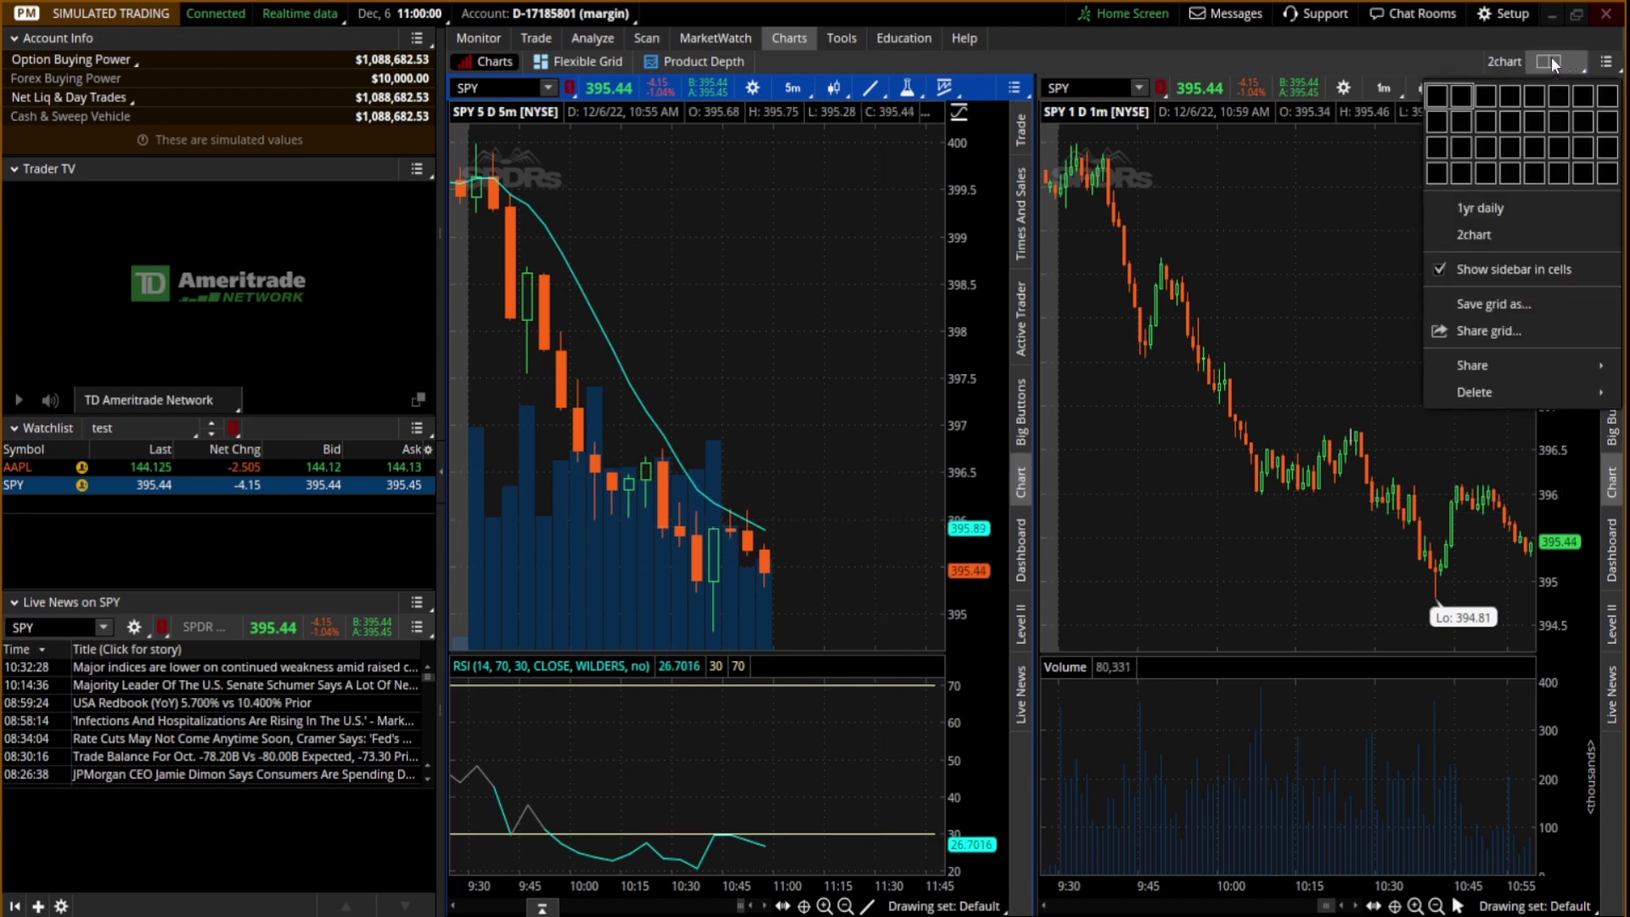
{"action": "left_click", "coordinate": [1455, 171]}
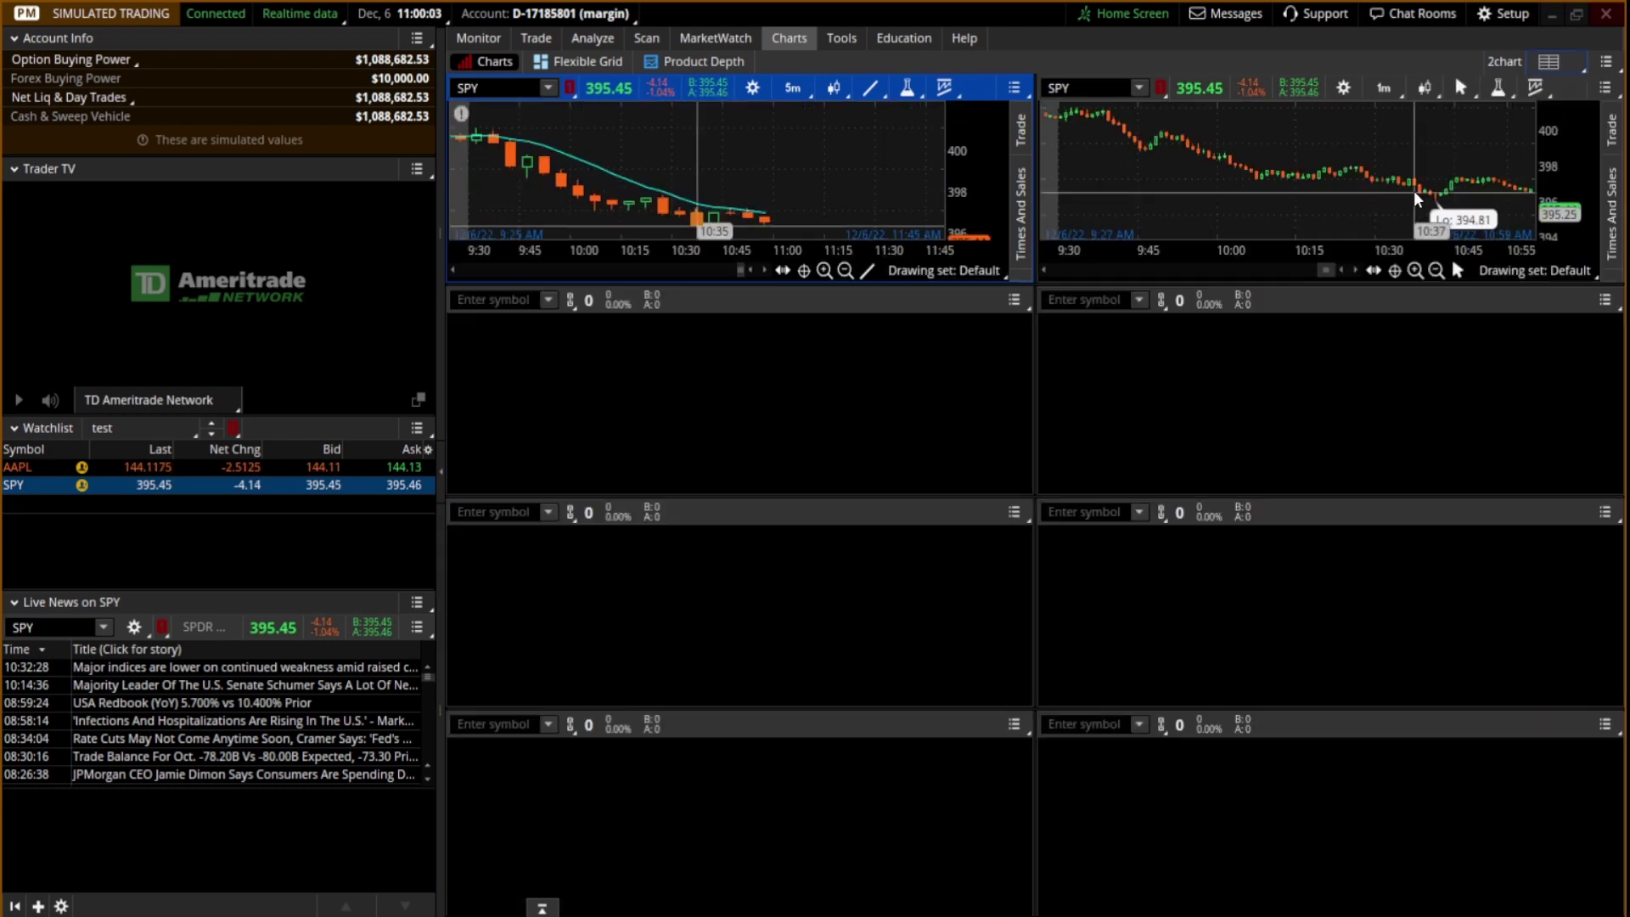
{"action": "left_click", "coordinate": [1570, 61]}
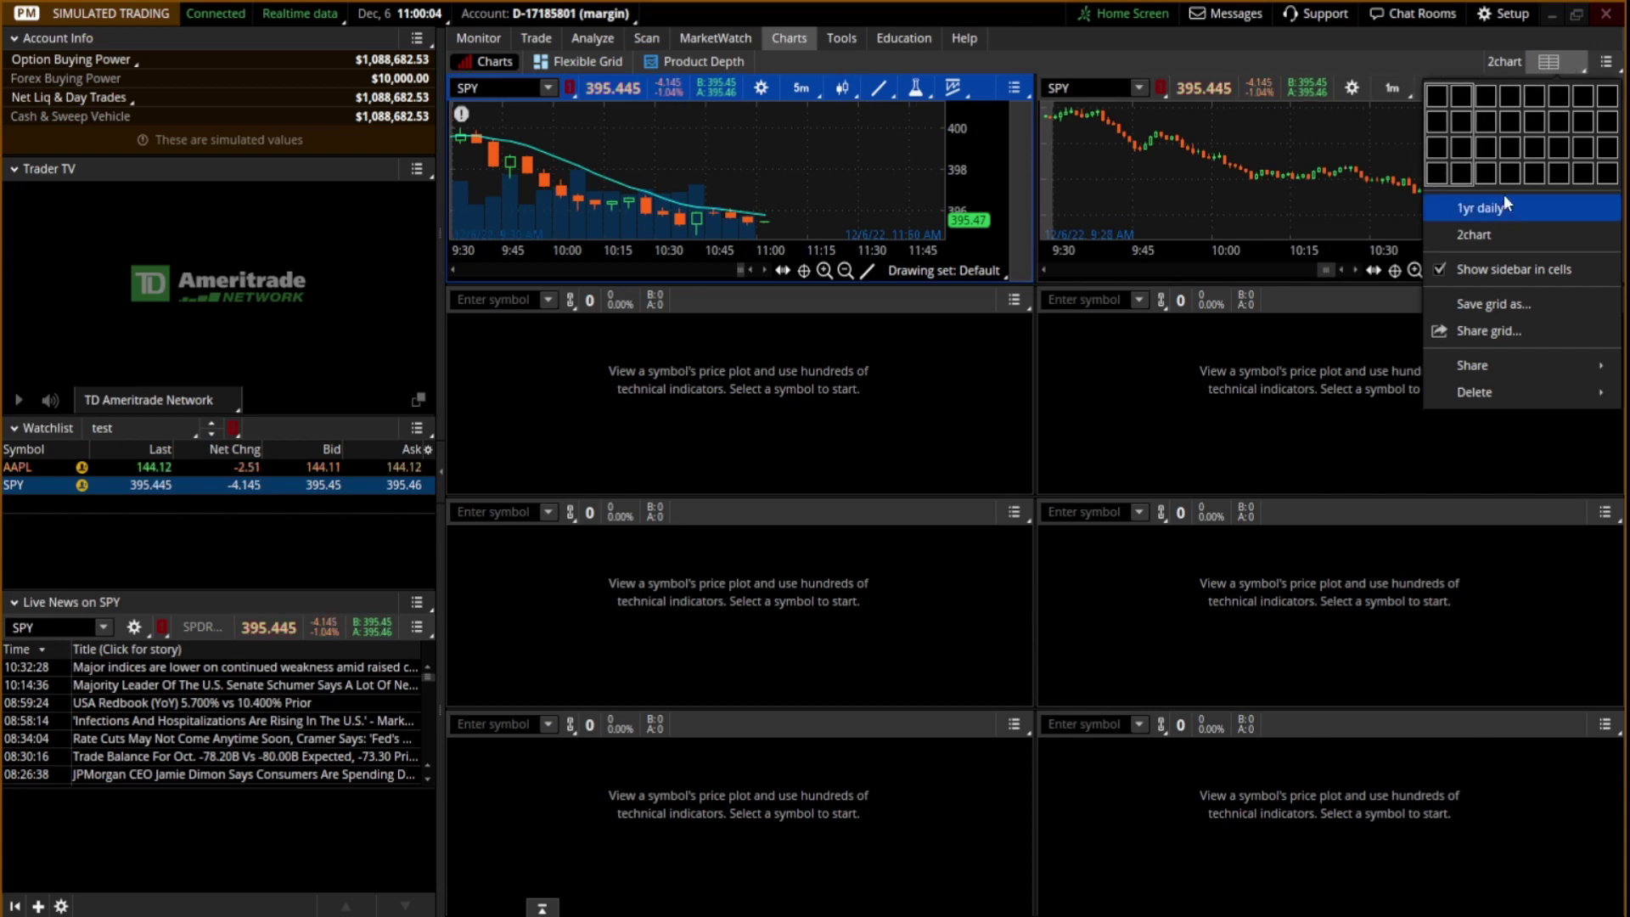
{"action": "left_click", "coordinate": [1483, 235]}
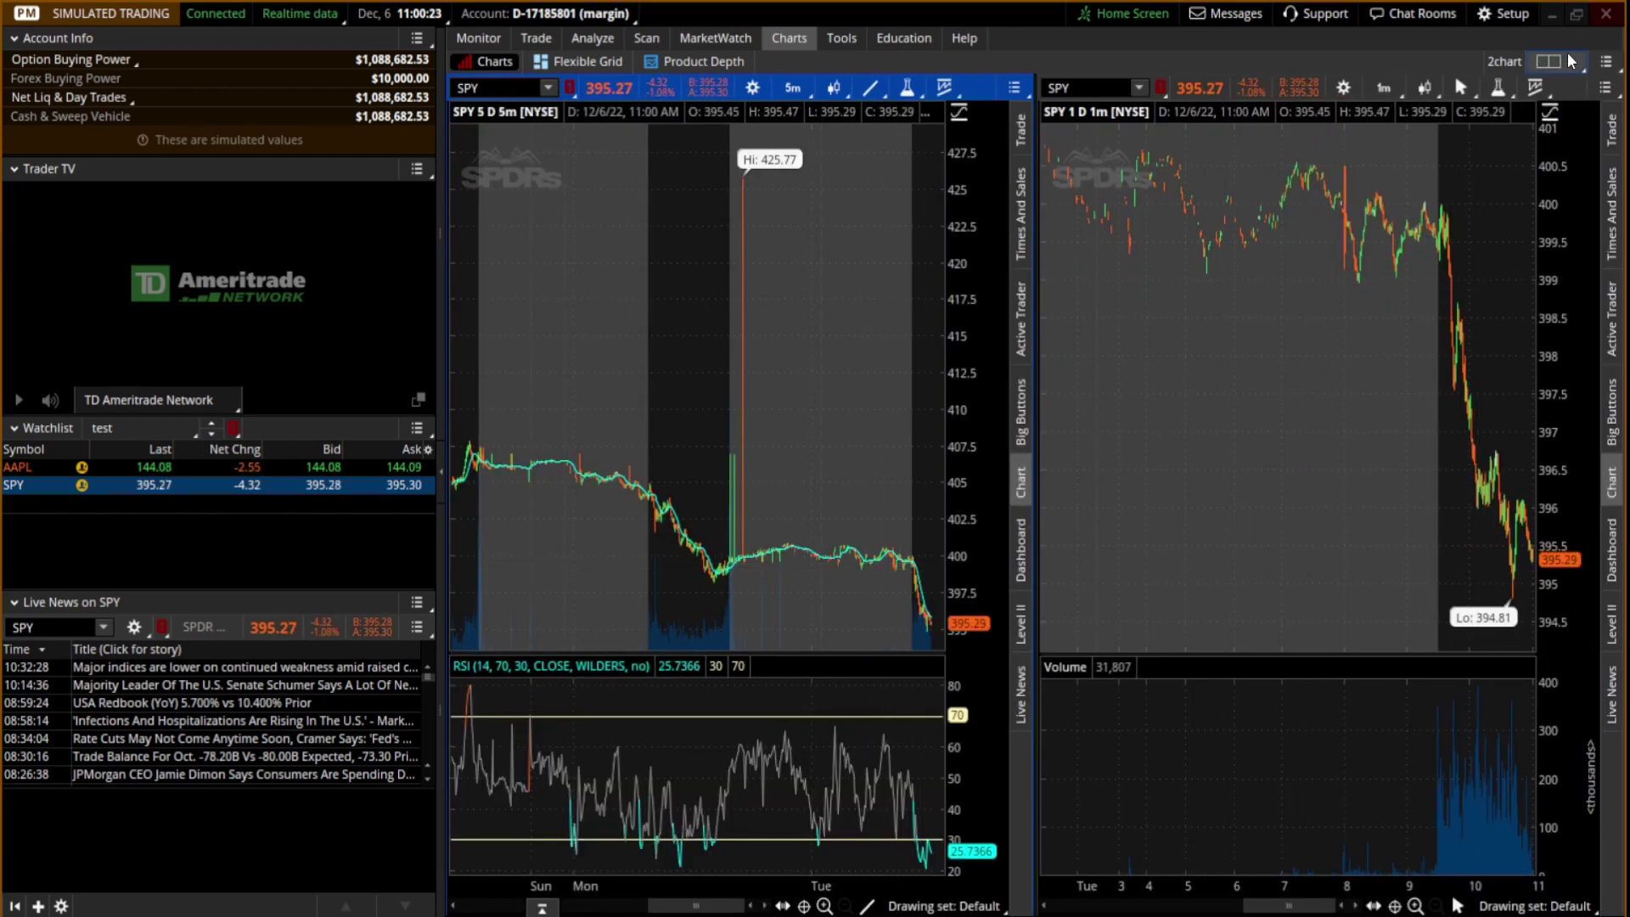
Step: Load the saved 1yr daily grid and add the RSI study to its SPY chart's study list
{"action": "left_click", "coordinate": [1567, 56]}
{"action": "left_click", "coordinate": [1469, 207]}
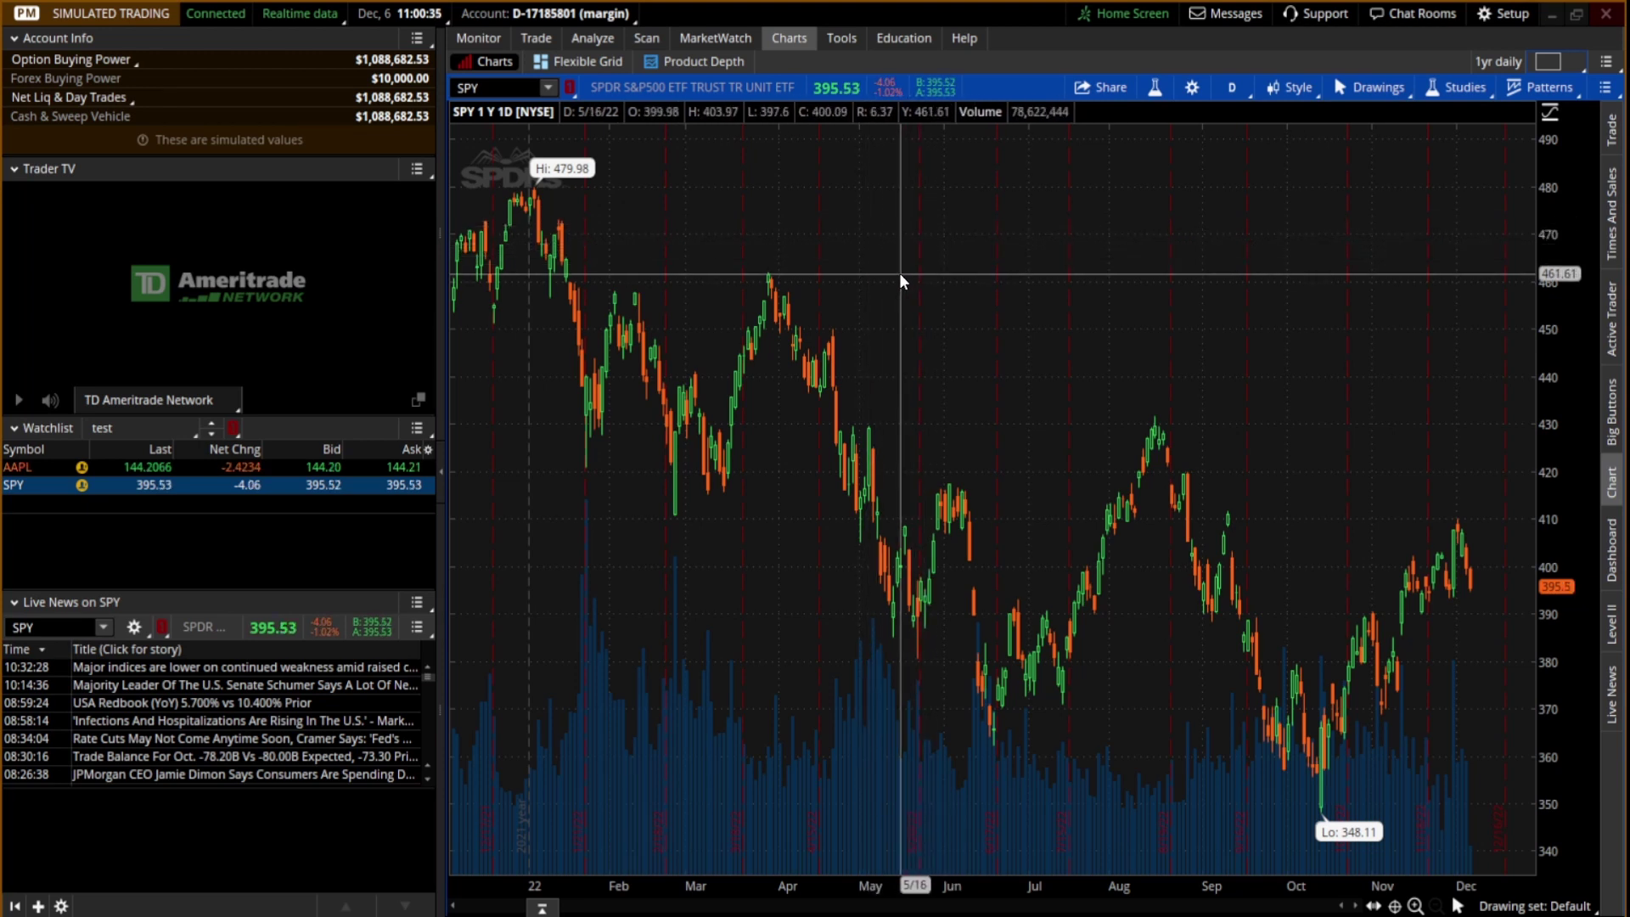
{"action": "left_click", "coordinate": [1450, 89]}
{"action": "left_click", "coordinate": [1392, 180]}
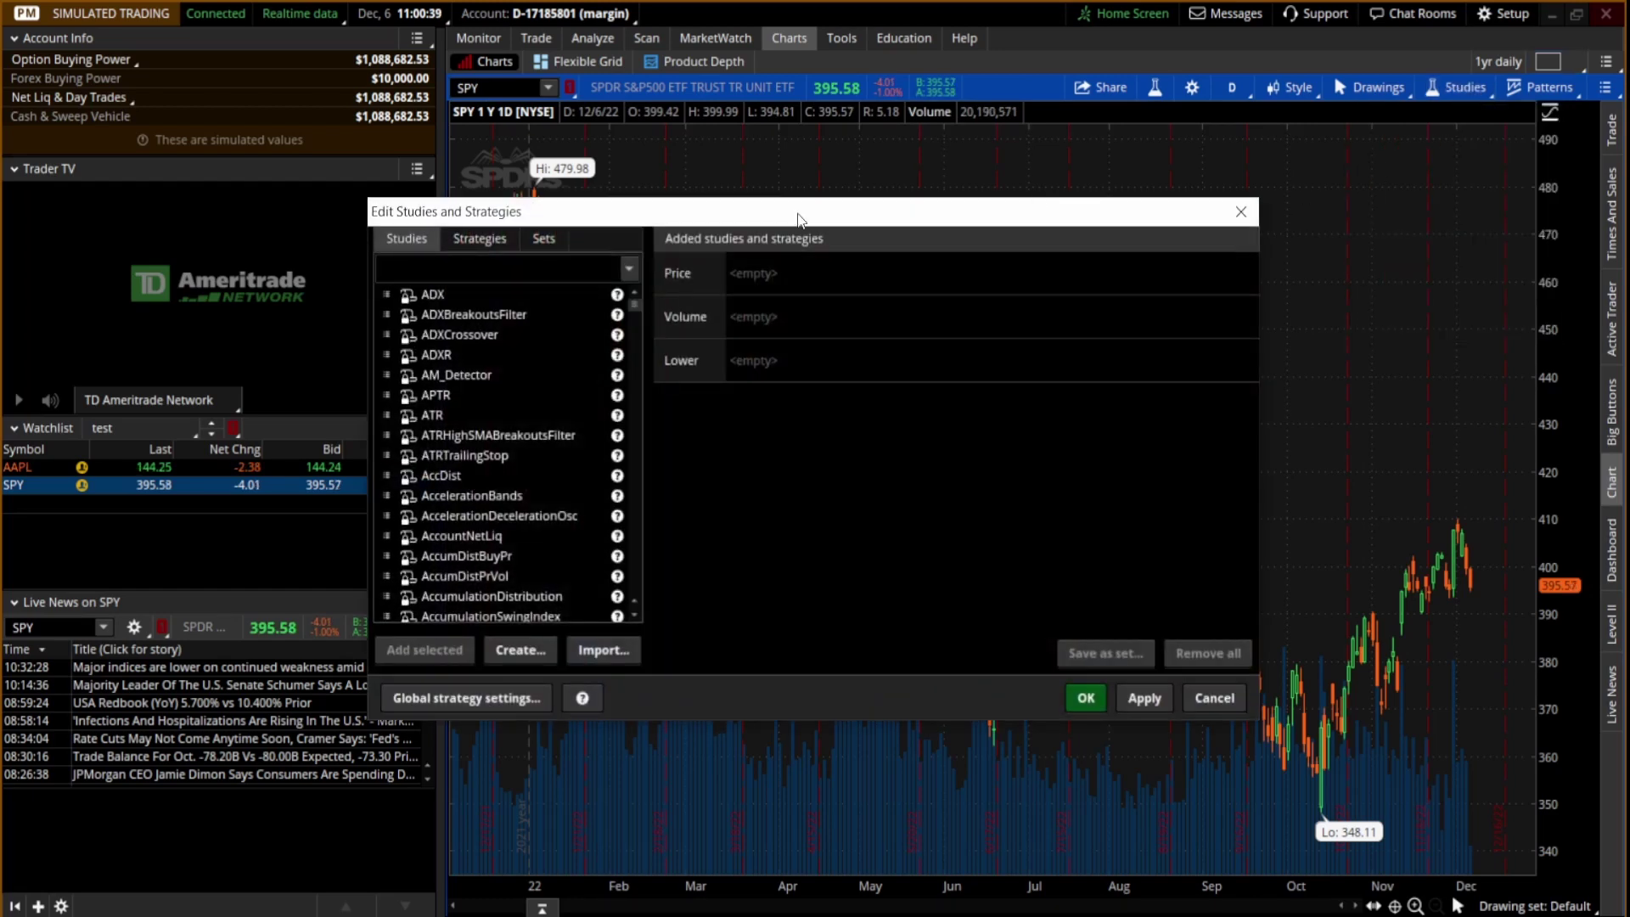
{"action": "left_click", "coordinate": [456, 274]}
{"action": "type", "text": "rsi"}
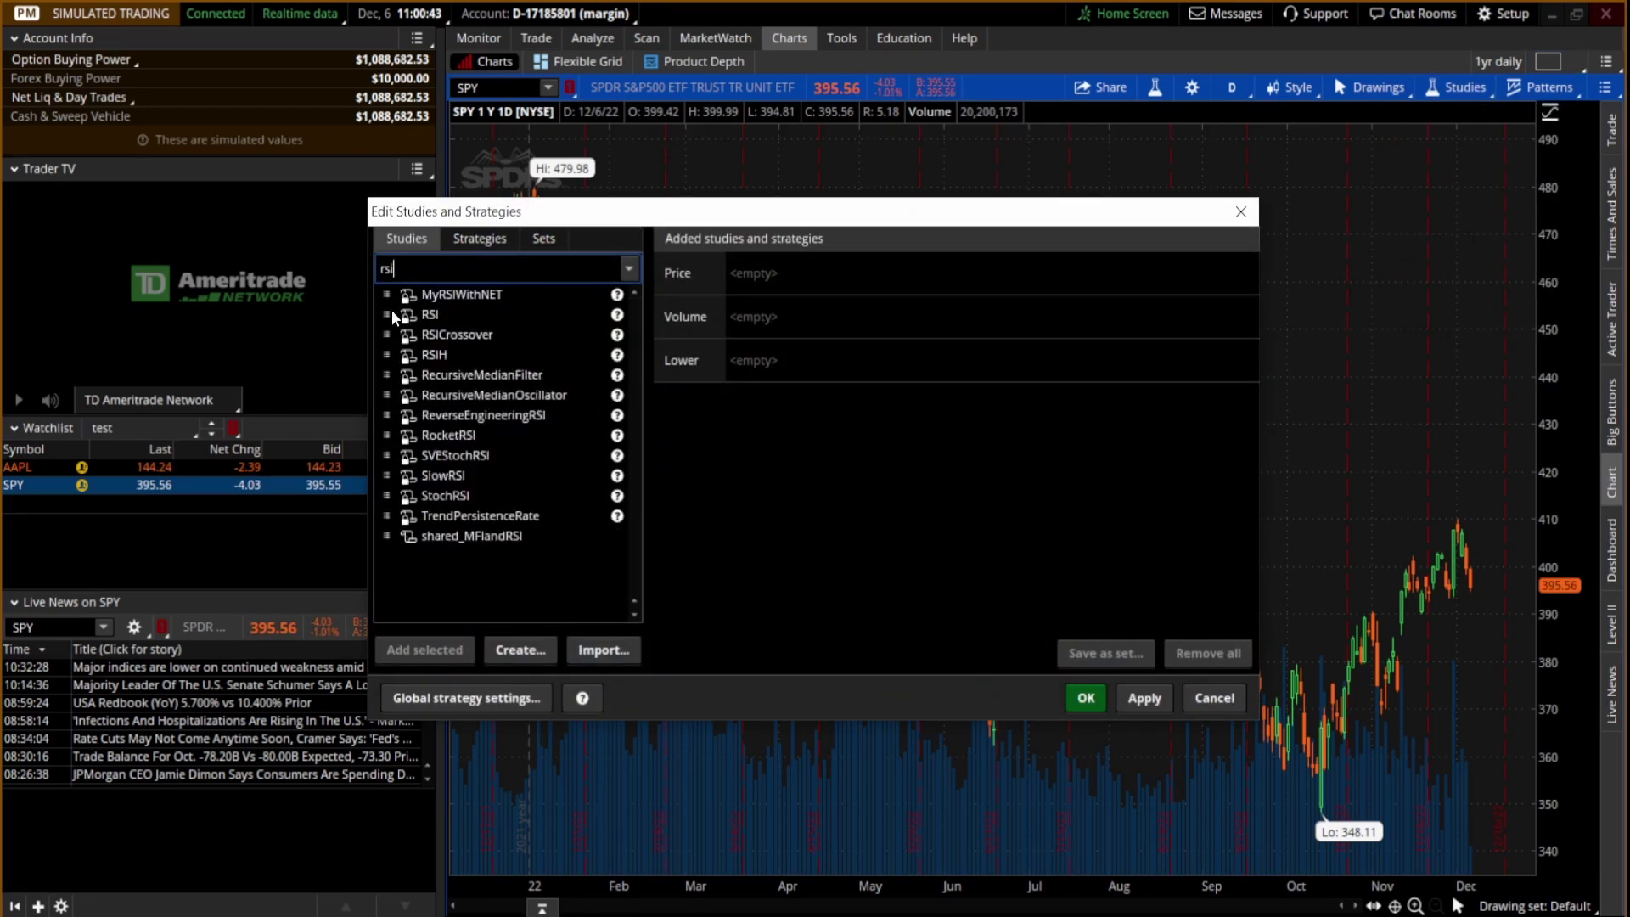
{"action": "double_click", "coordinate": [425, 315]}
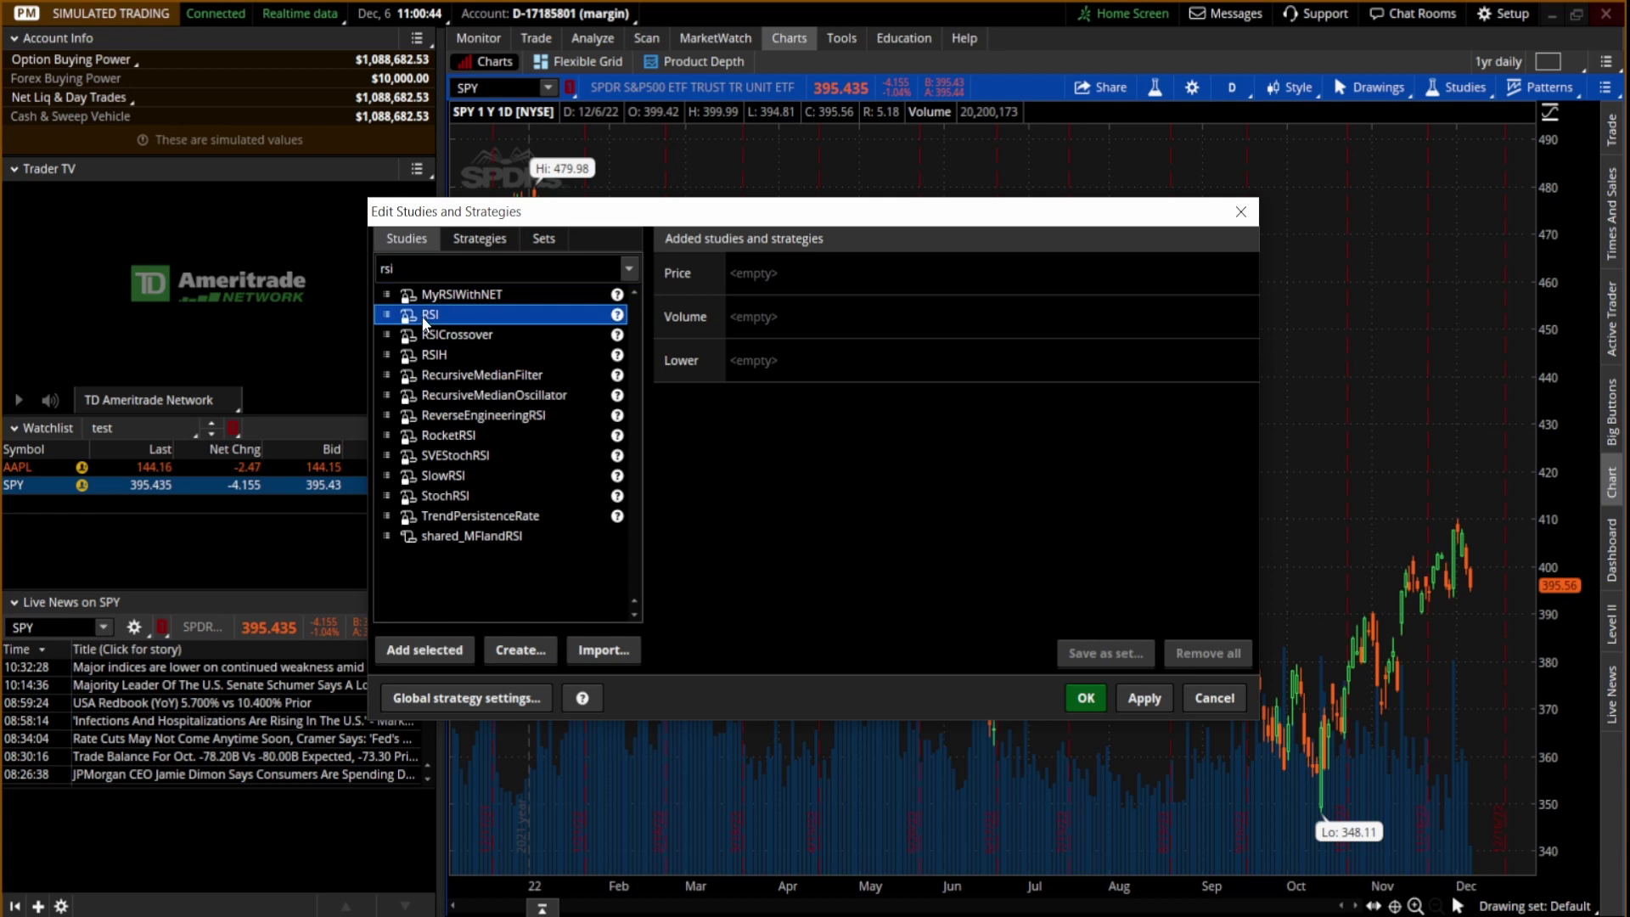
Step: Add the MACD and MovAvgTwoLines studies with their default inputs and apply all added studies to the chart
{"action": "double_click", "coordinate": [458, 269]}
{"action": "type", "text": "macd"}
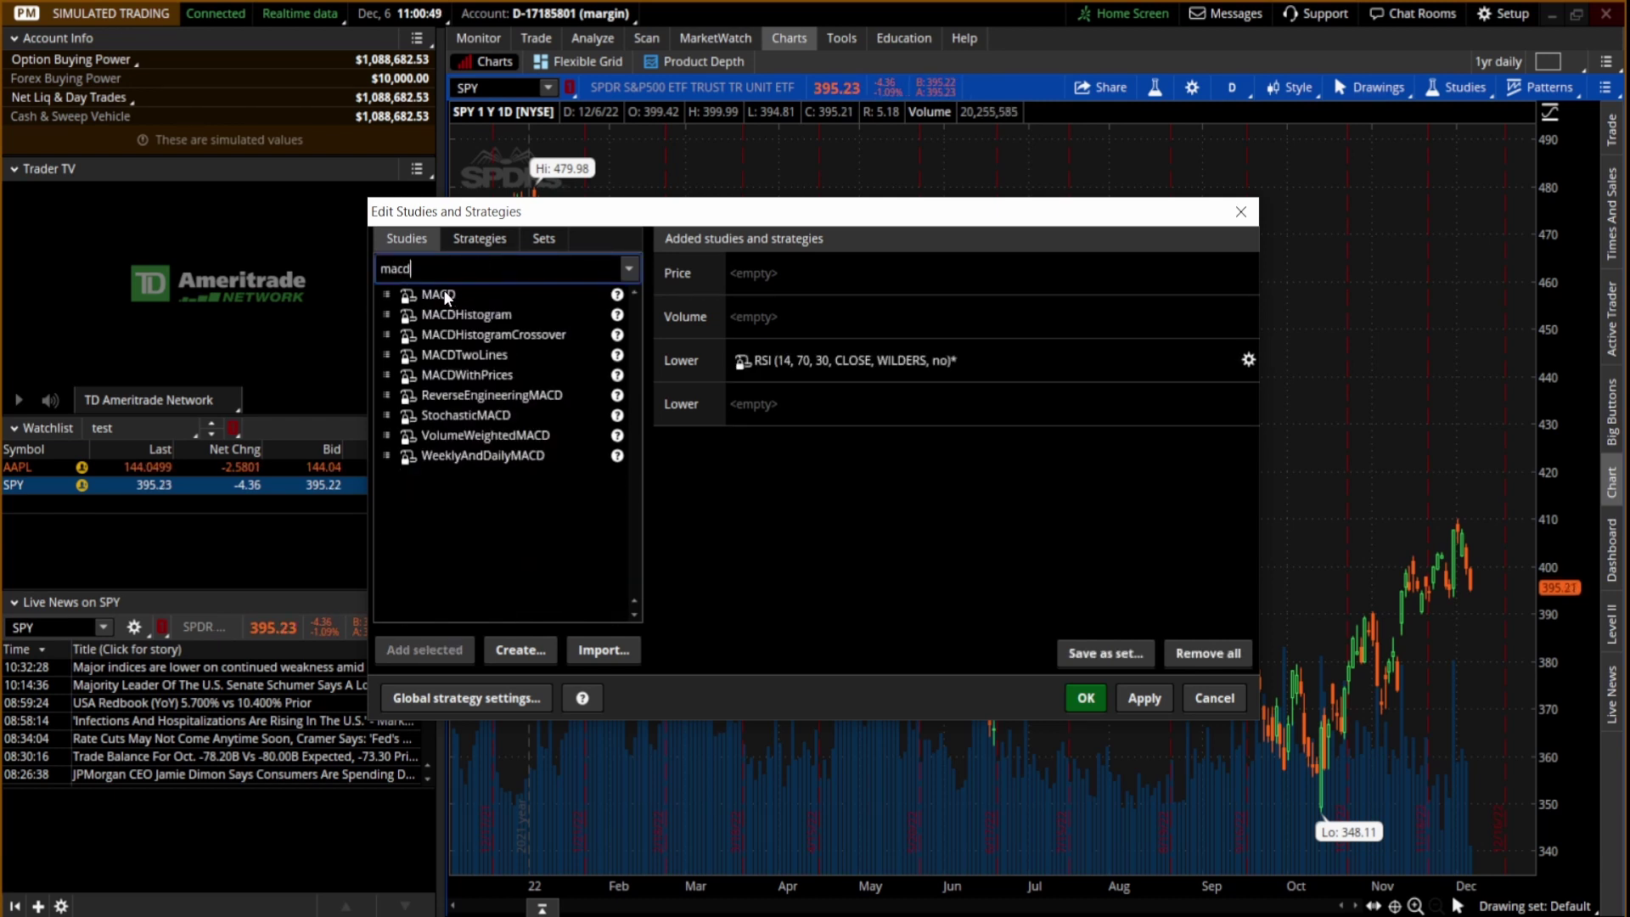
{"action": "double_click", "coordinate": [443, 295]}
{"action": "double_click", "coordinate": [447, 270]}
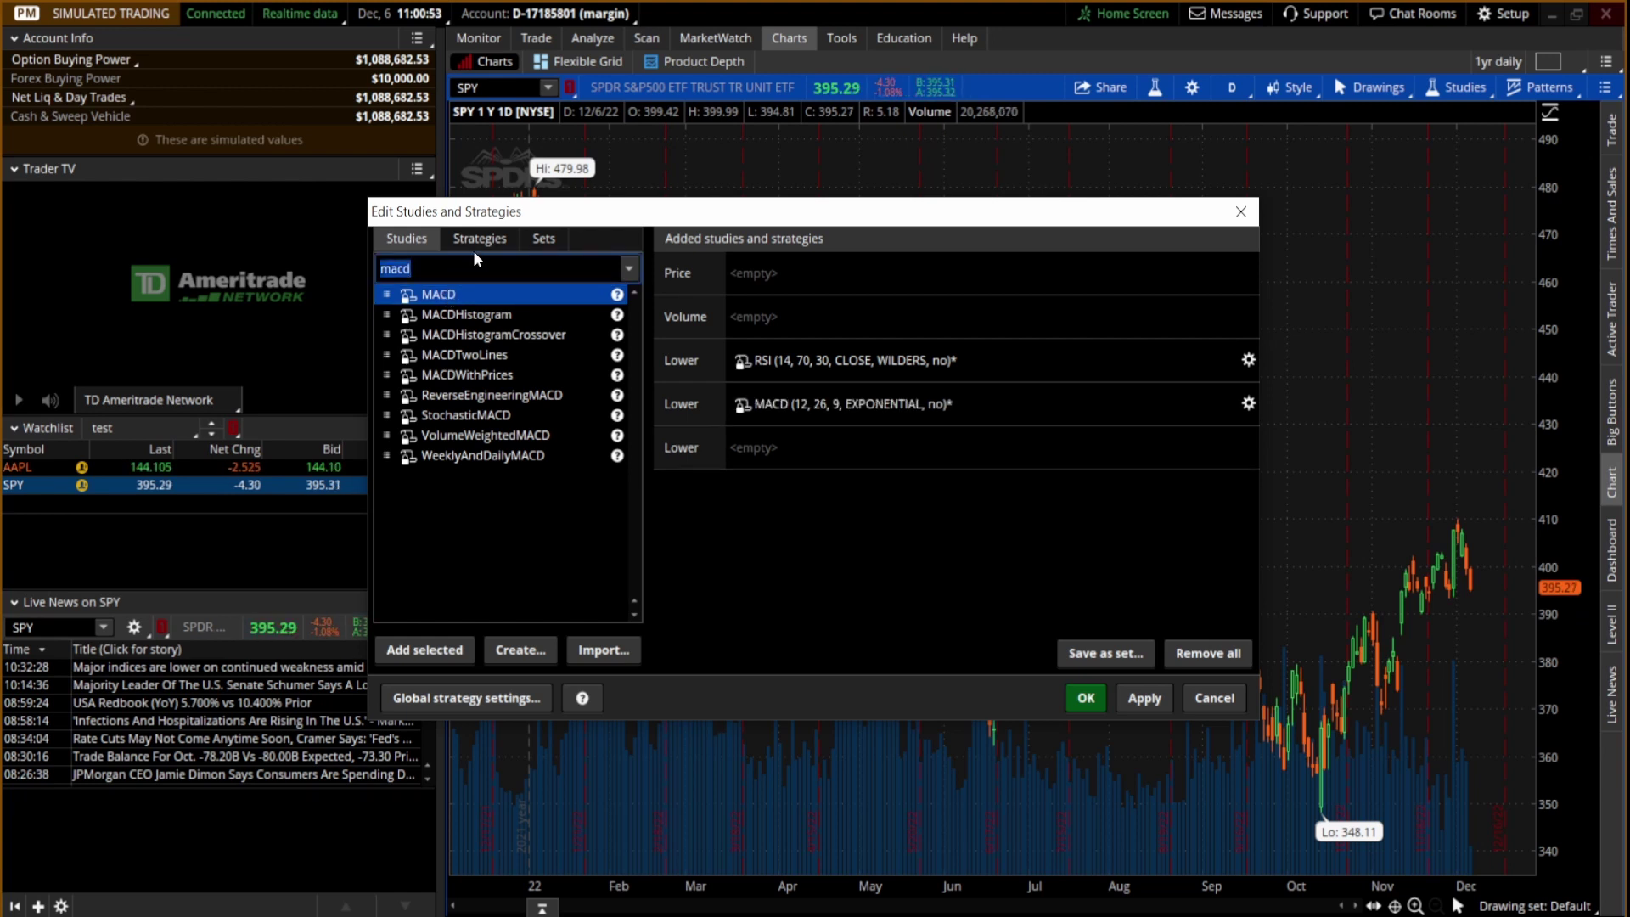
{"action": "type", "text": "movavg"}
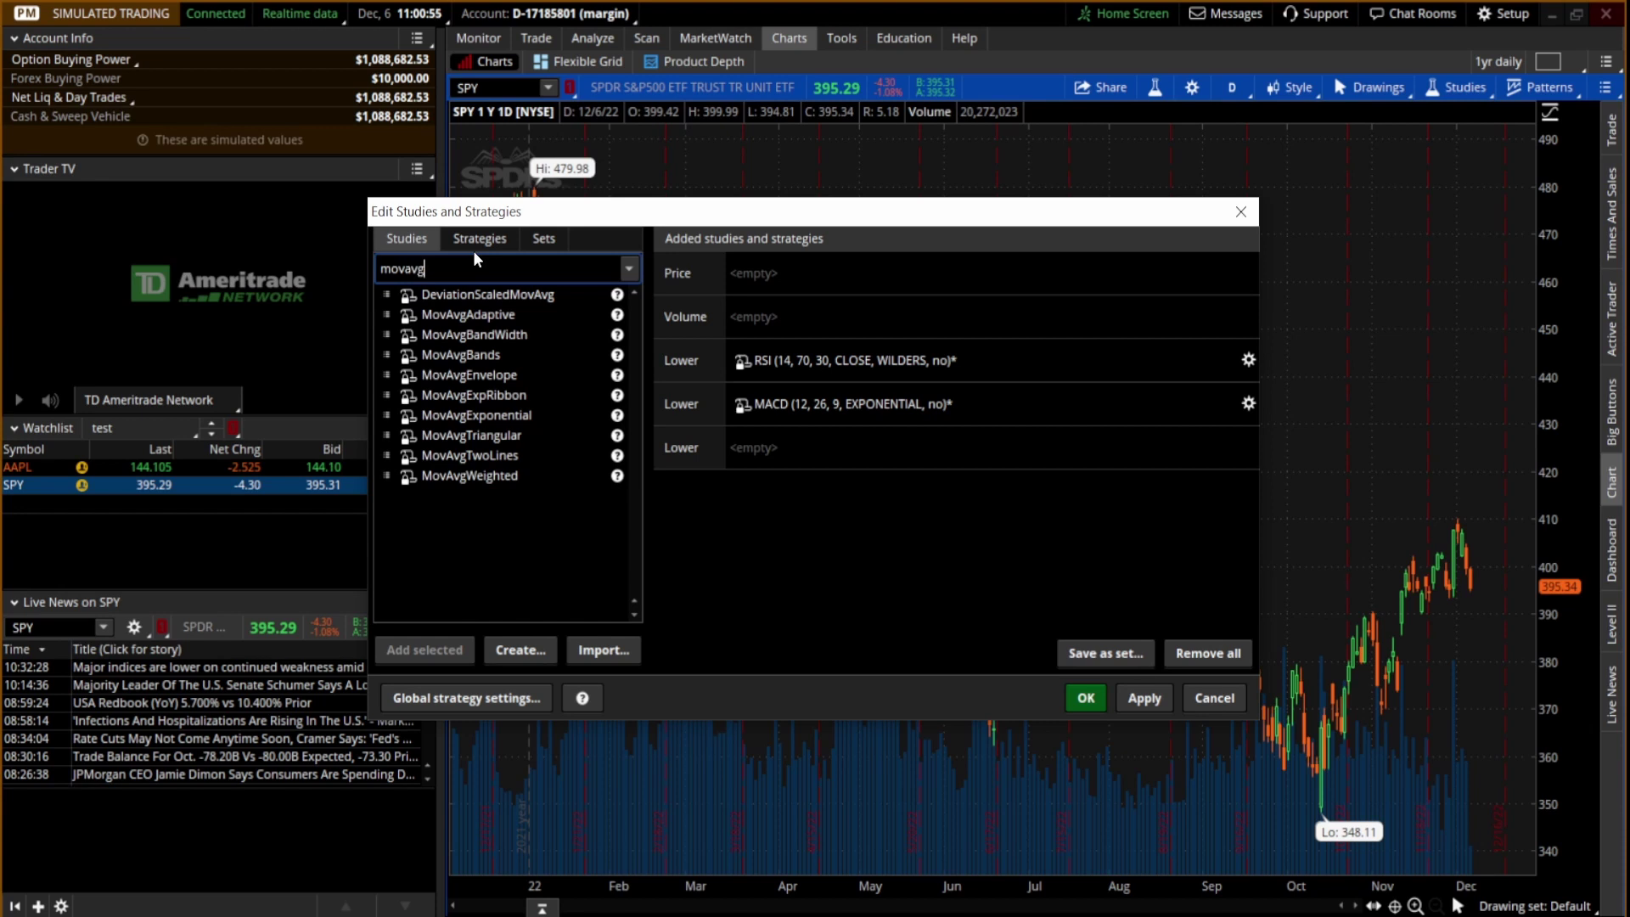
{"action": "double_click", "coordinate": [492, 455]}
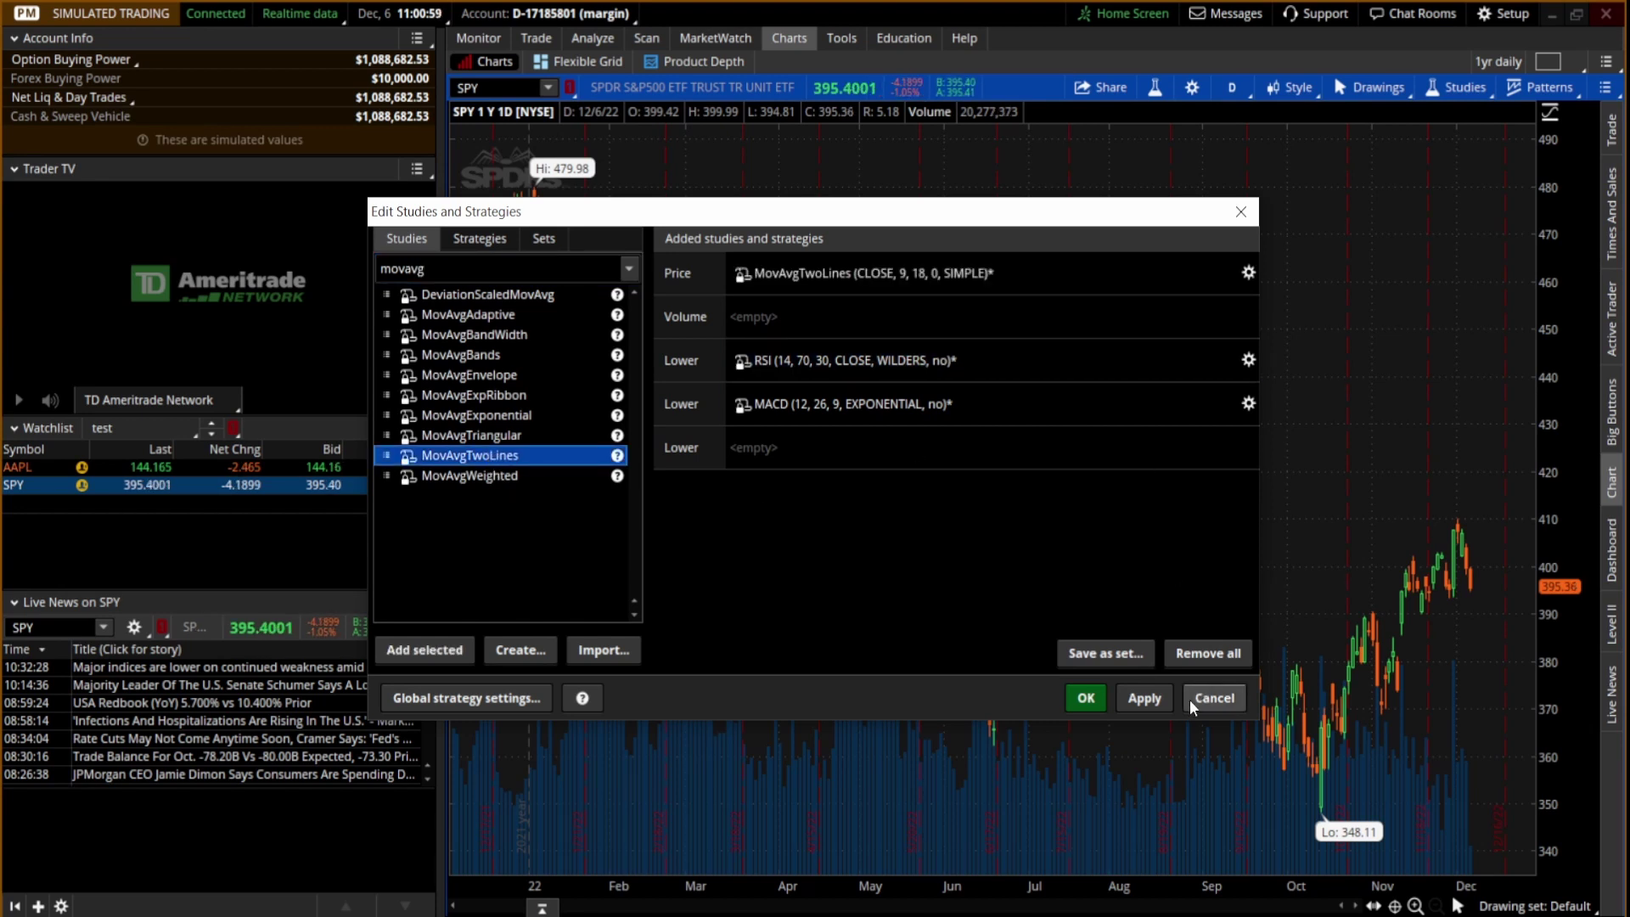
{"action": "left_click", "coordinate": [1144, 698]}
{"action": "left_click", "coordinate": [1086, 698]}
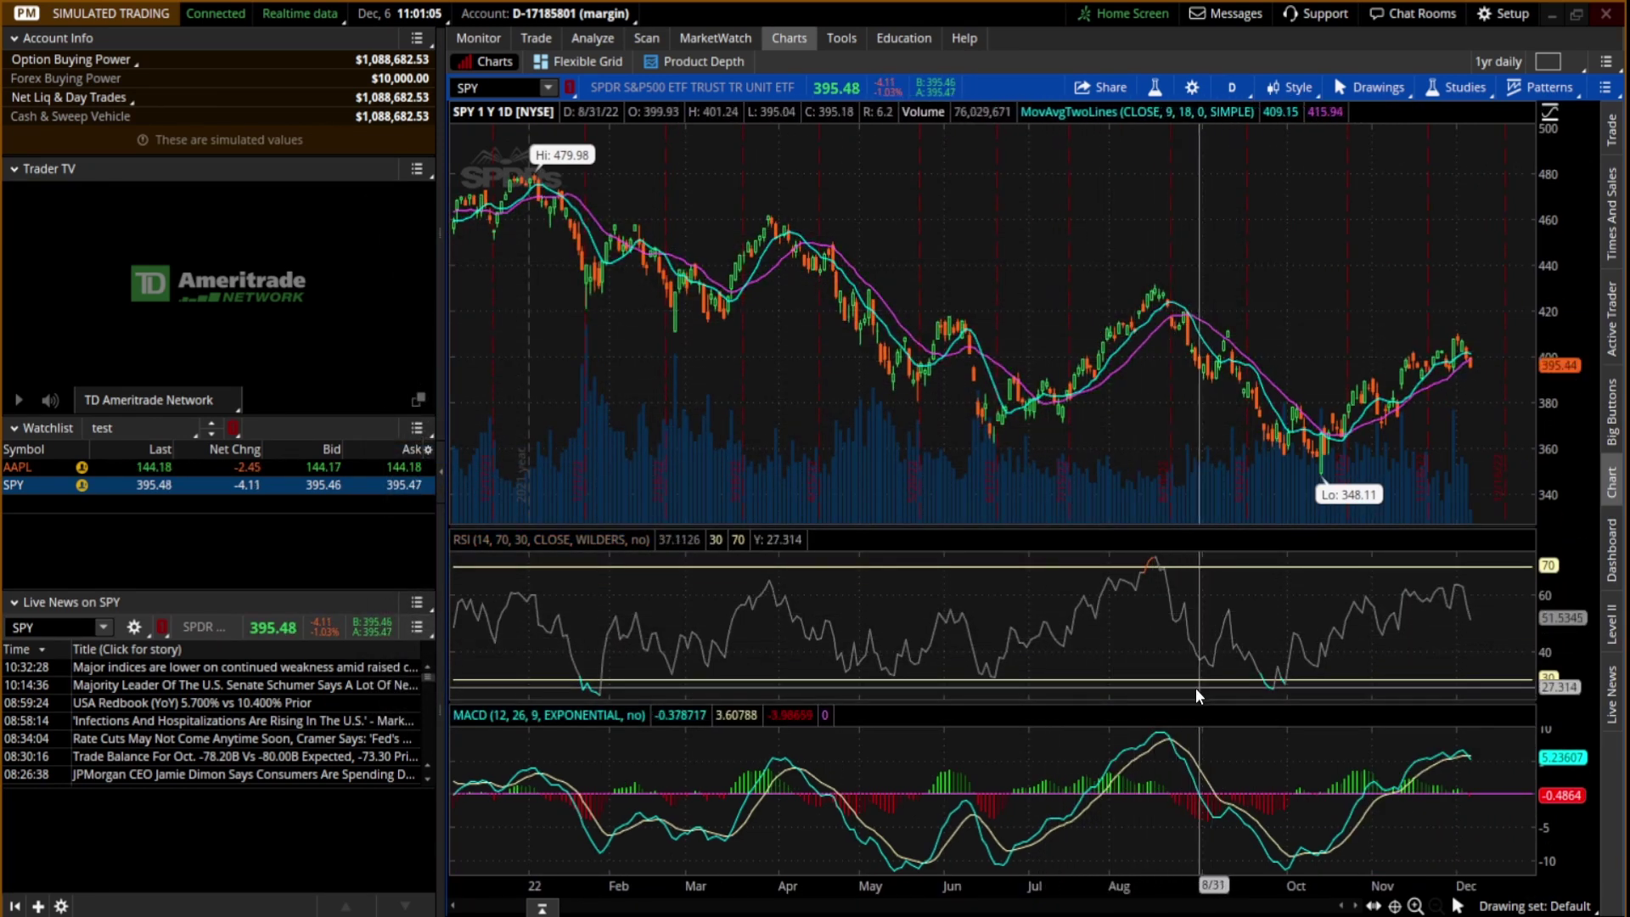
Step: Save the chart's style as style5 with patterns and study set included
{"action": "right_click", "coordinate": [1044, 214]}
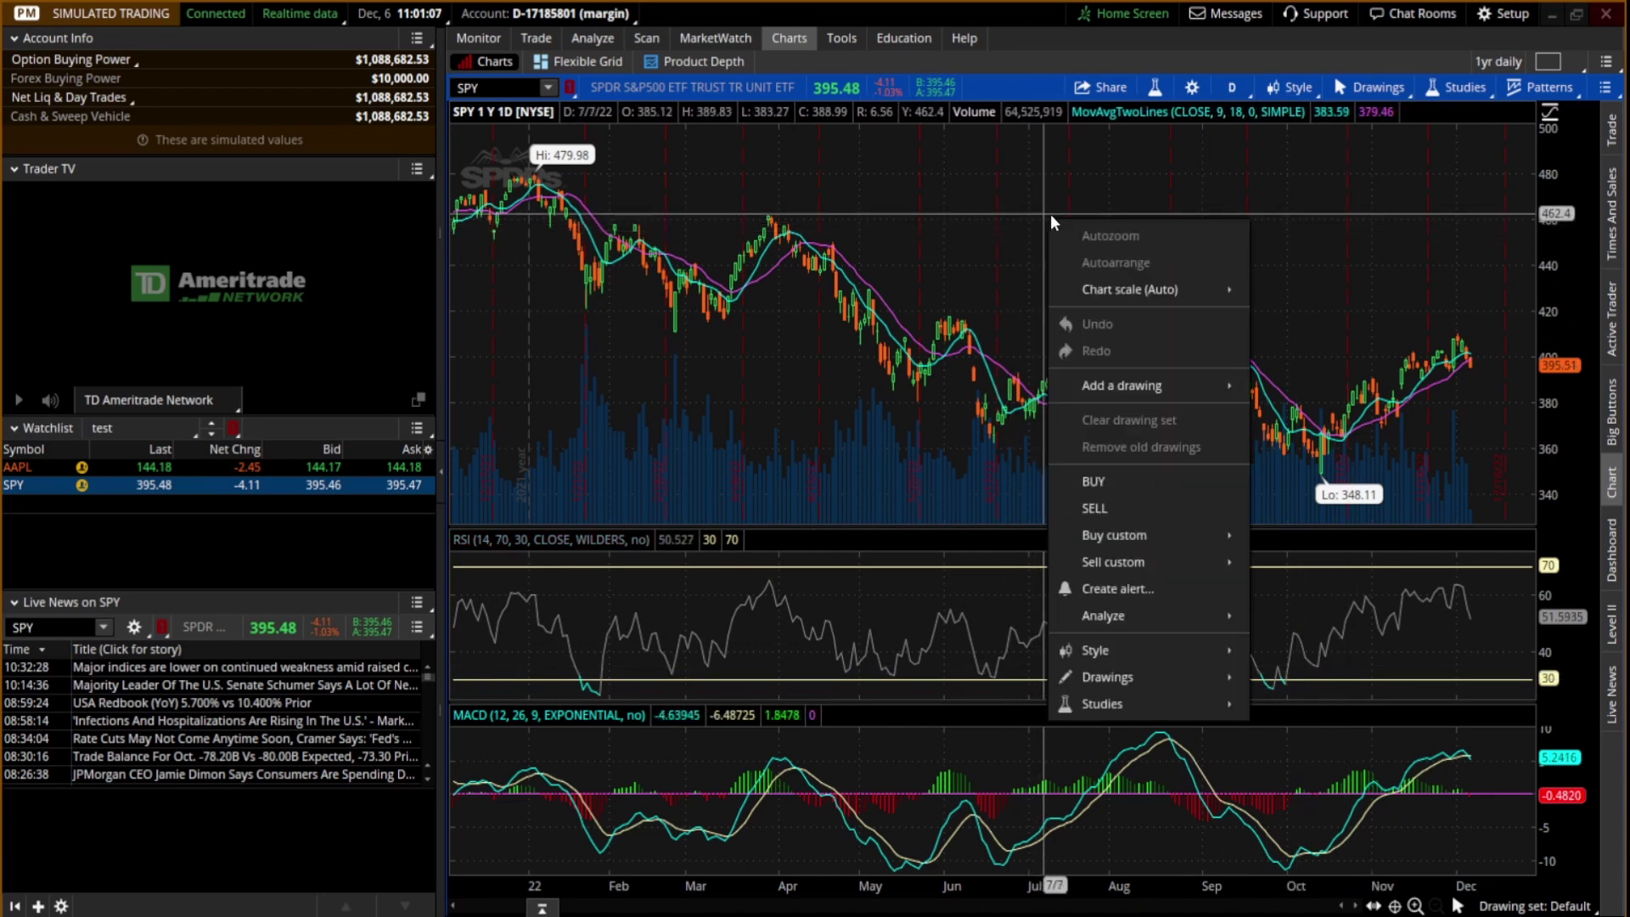
{"action": "mouse_move", "coordinate": [1168, 651]}
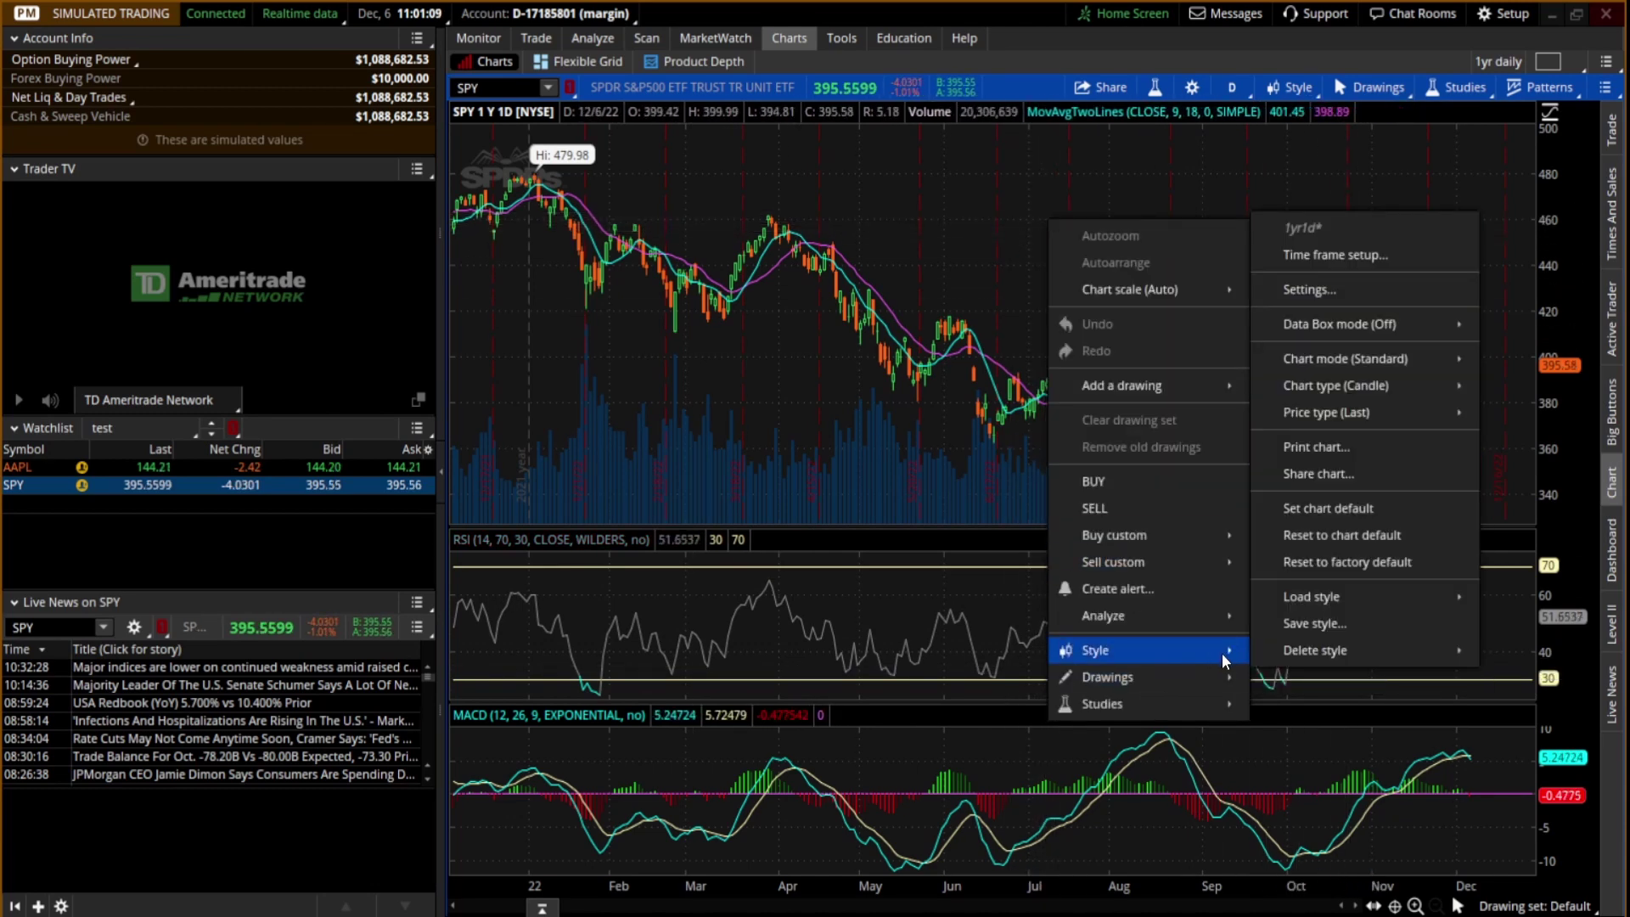
{"action": "left_click", "coordinate": [1327, 623]}
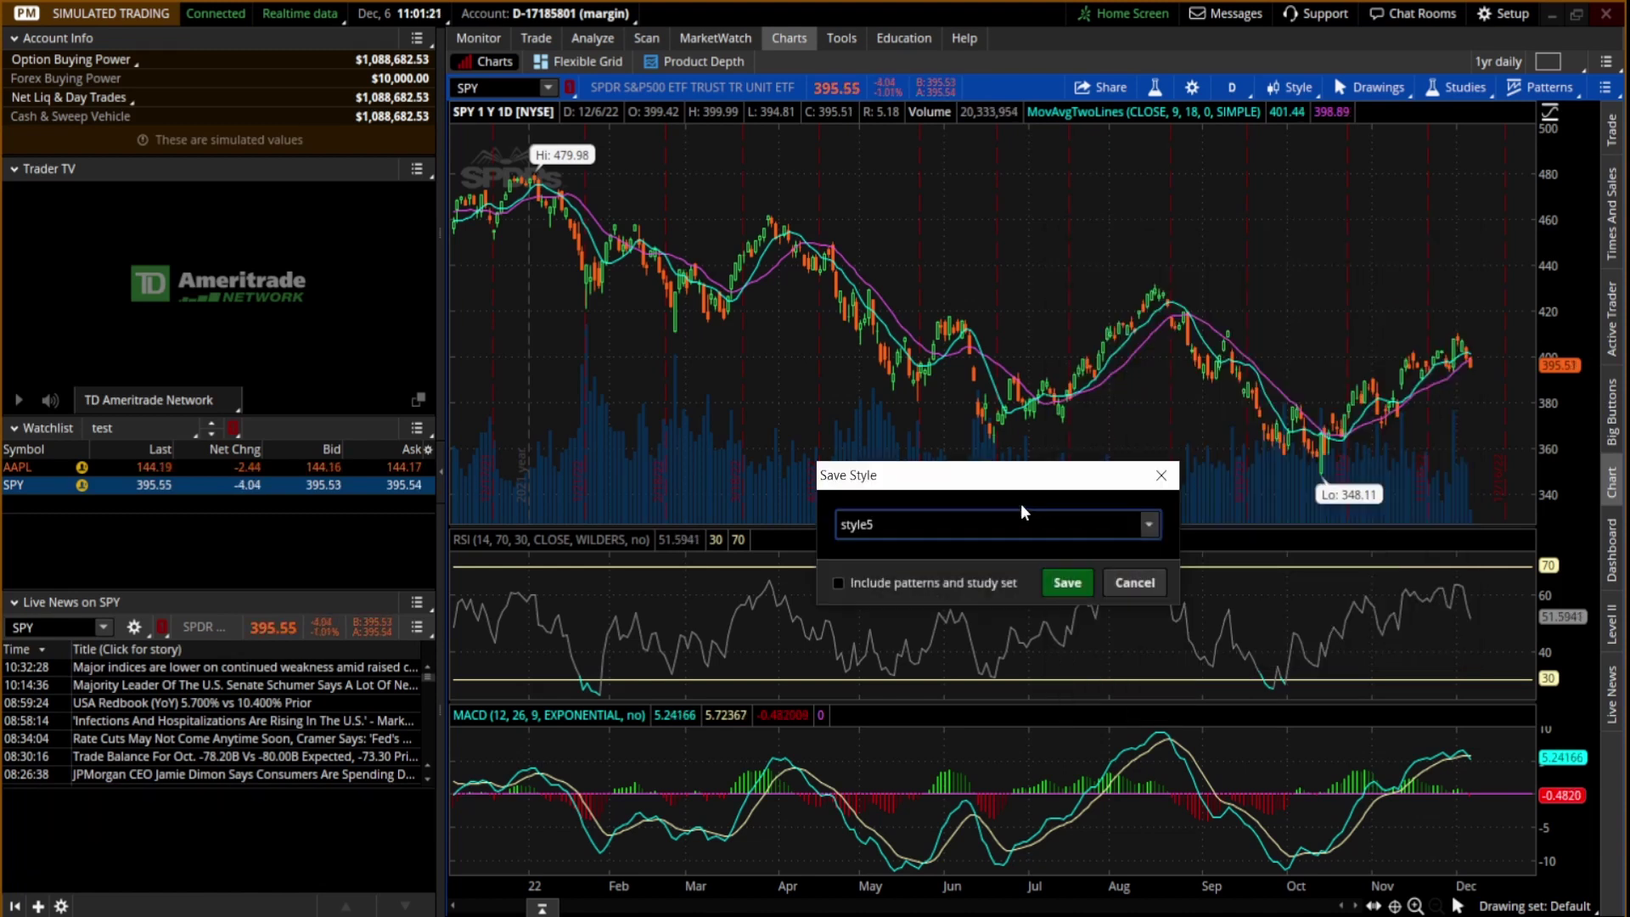
{"action": "left_click", "coordinate": [838, 584]}
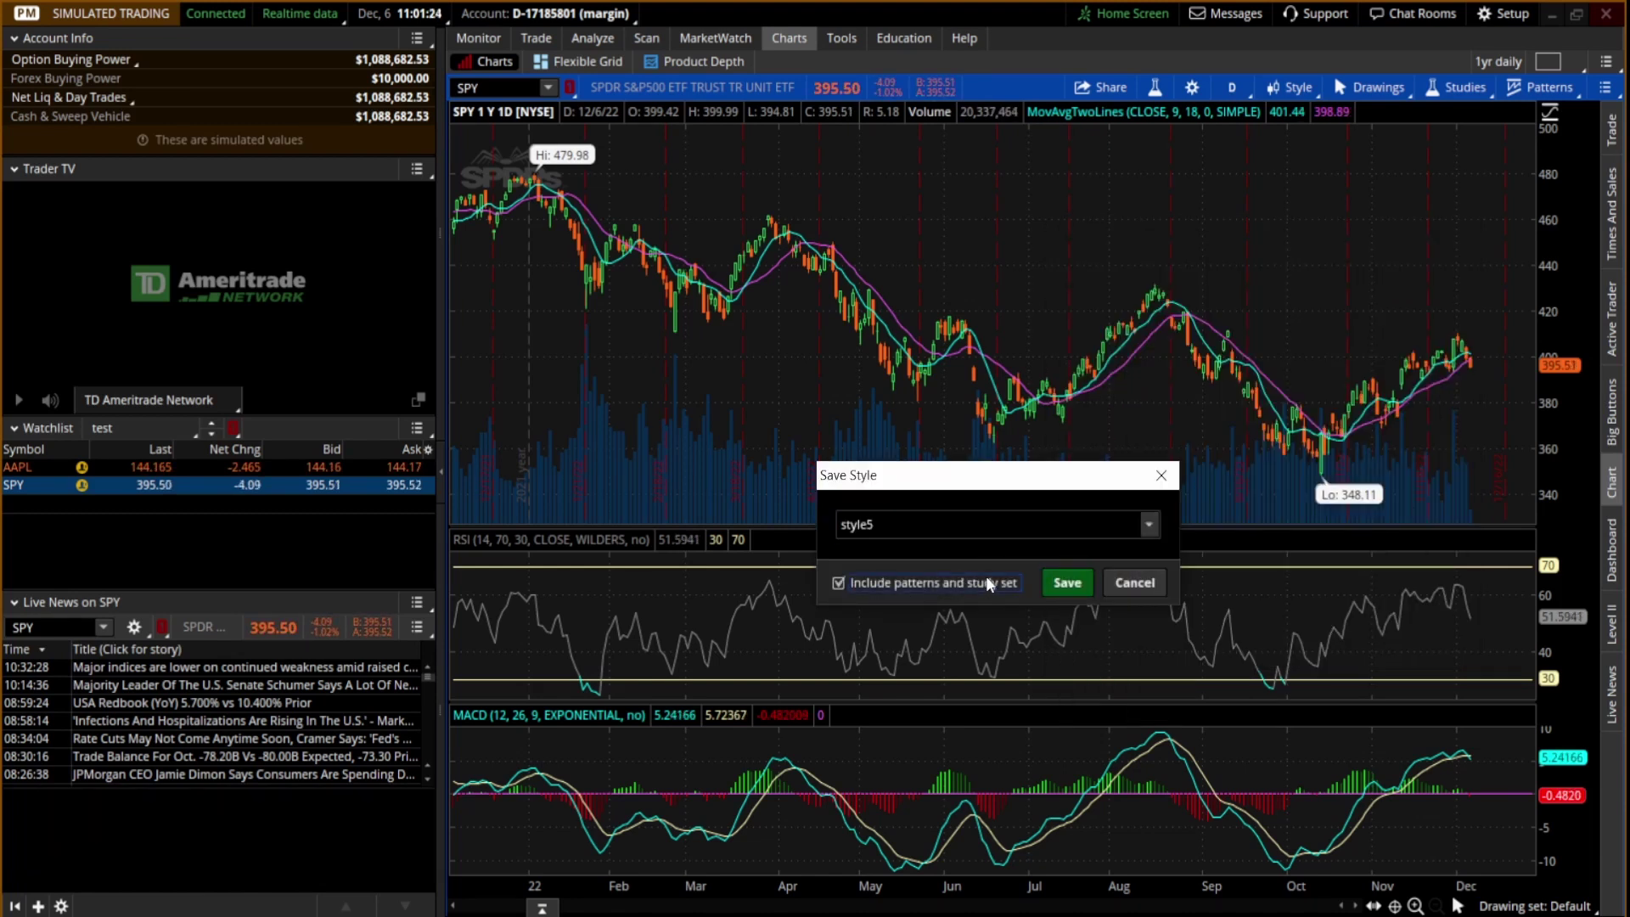
{"action": "left_click", "coordinate": [1063, 580]}
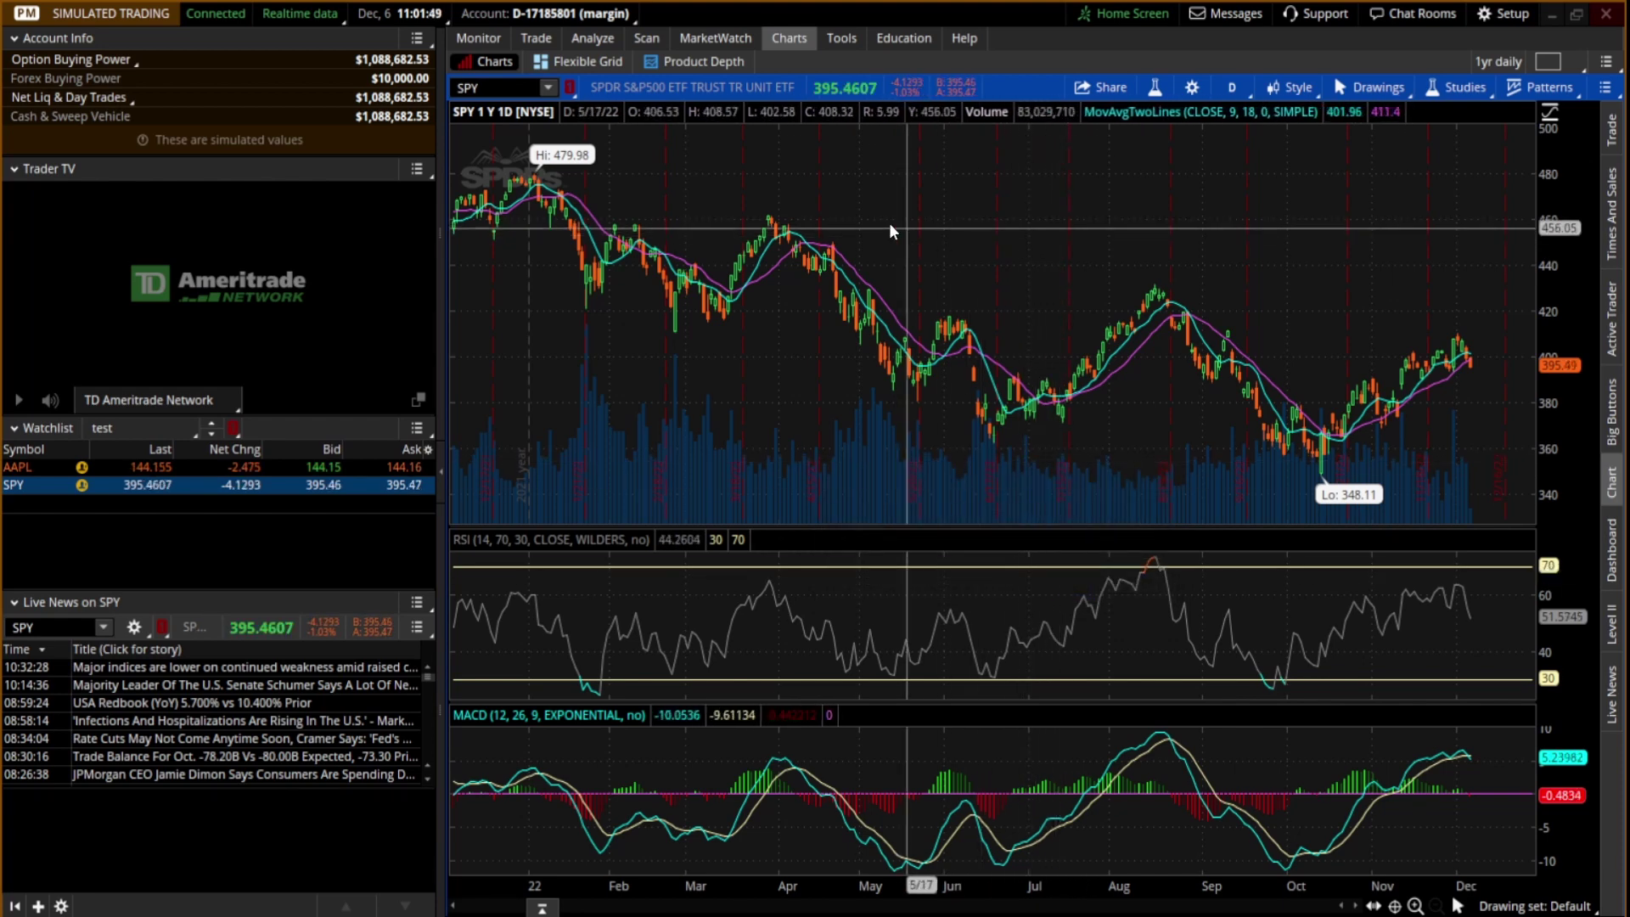
Step: Add a shortcut for the style5 chart style to the chart's quick-access toolbar and finish customizing it
{"action": "mouse_move", "coordinate": [871, 114]}
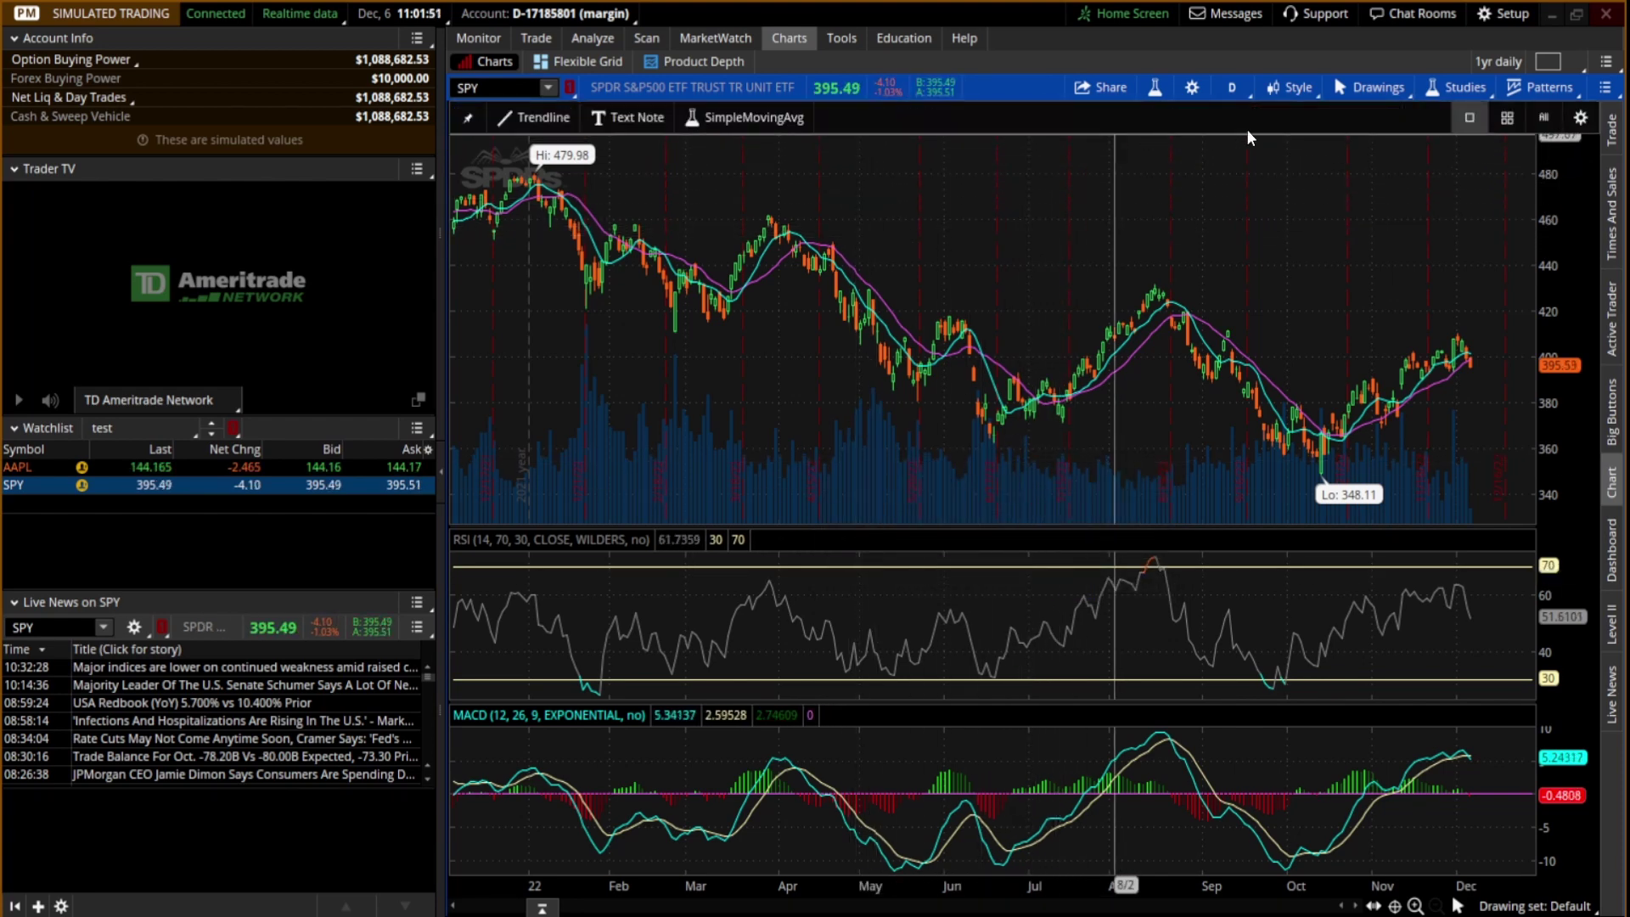
{"action": "left_click", "coordinate": [1581, 118]}
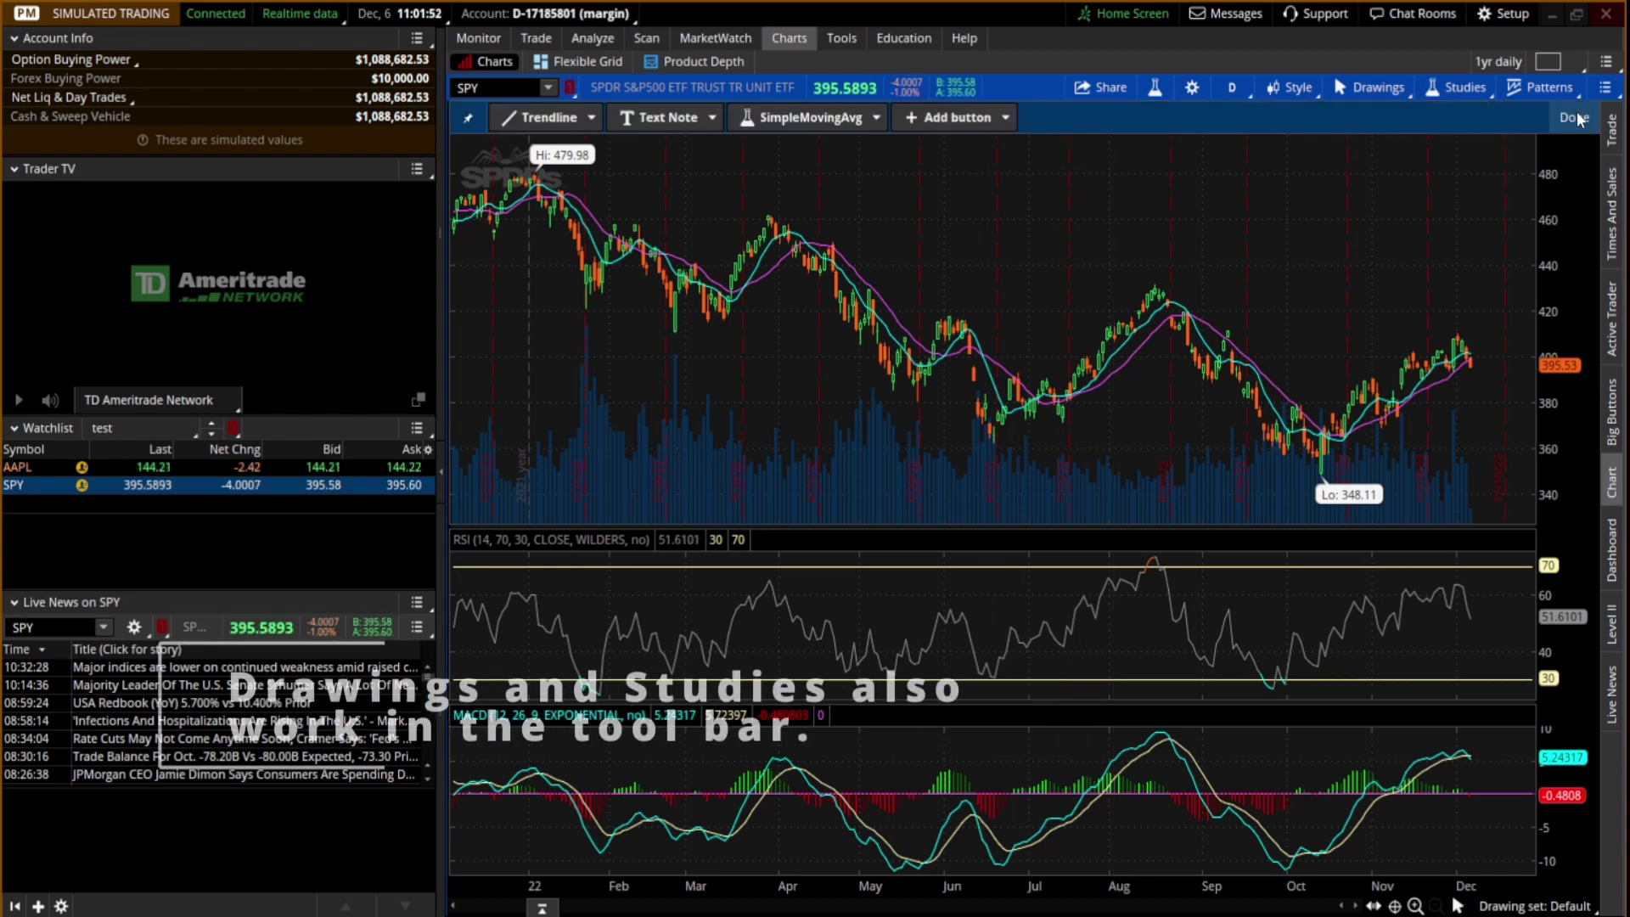
{"action": "left_click", "coordinate": [1005, 119]}
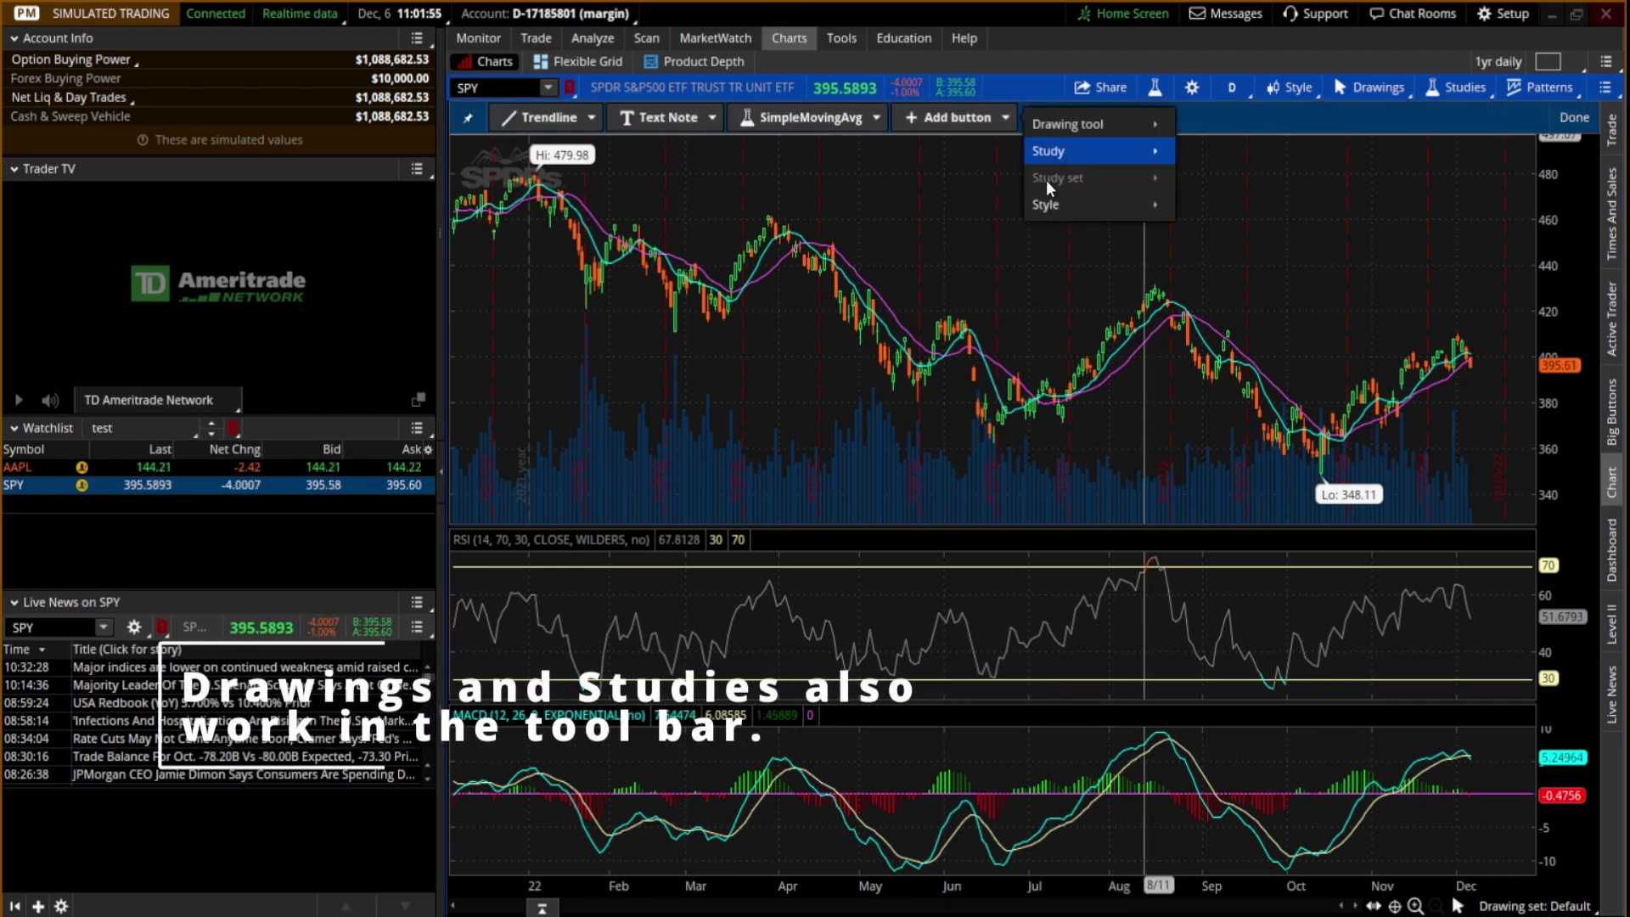
{"action": "mouse_move", "coordinate": [1057, 202]}
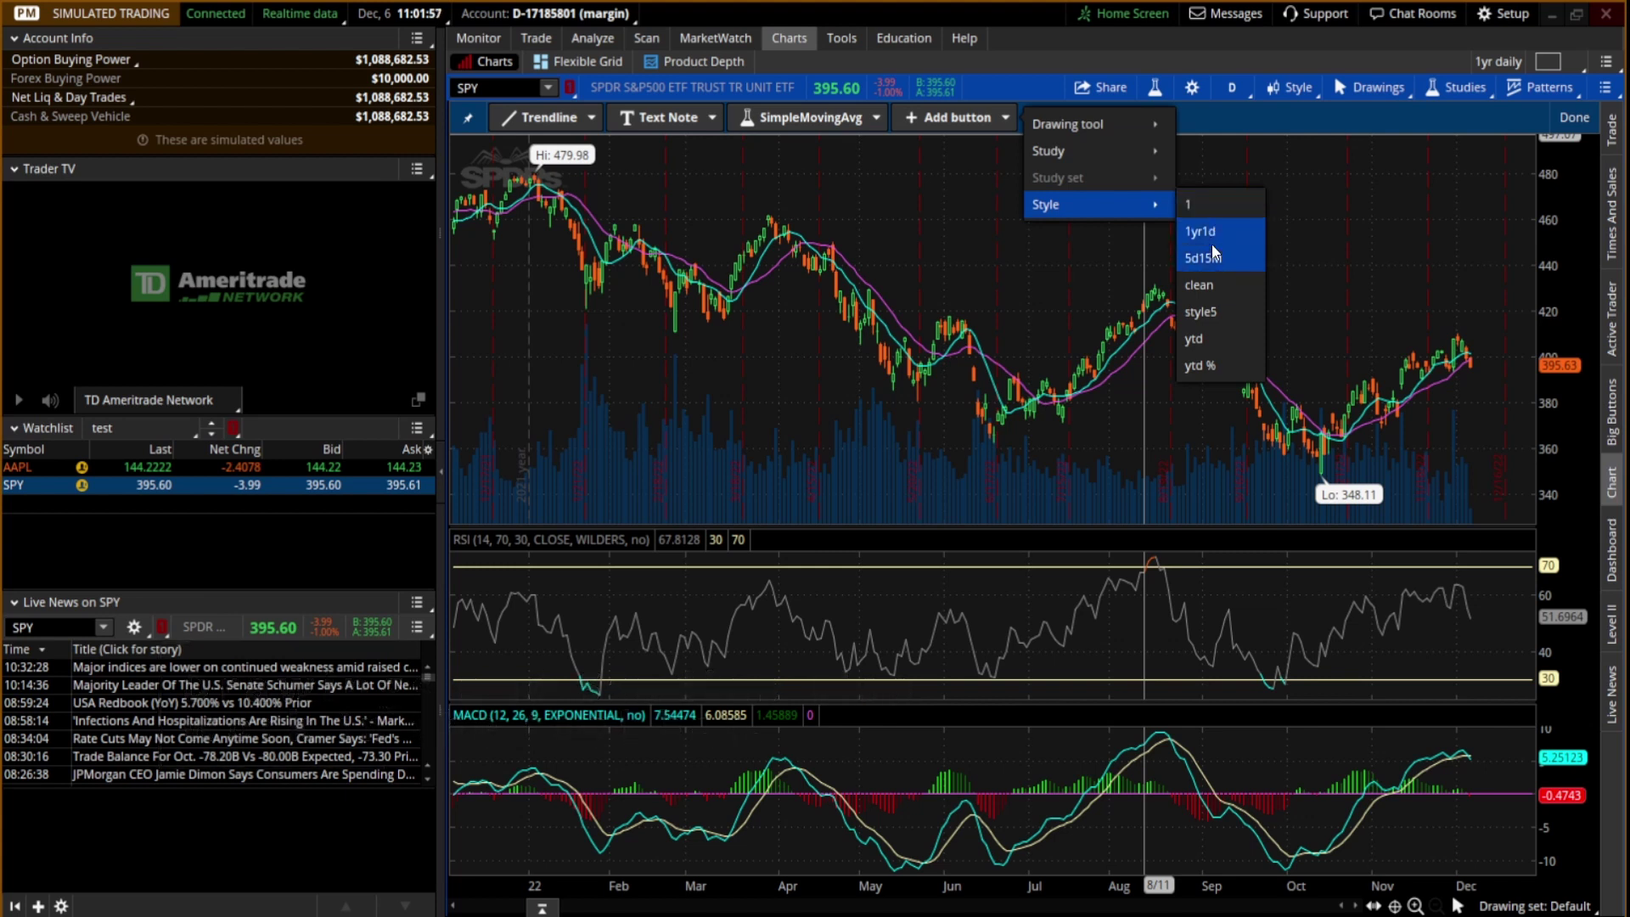
{"action": "left_click", "coordinate": [1212, 311]}
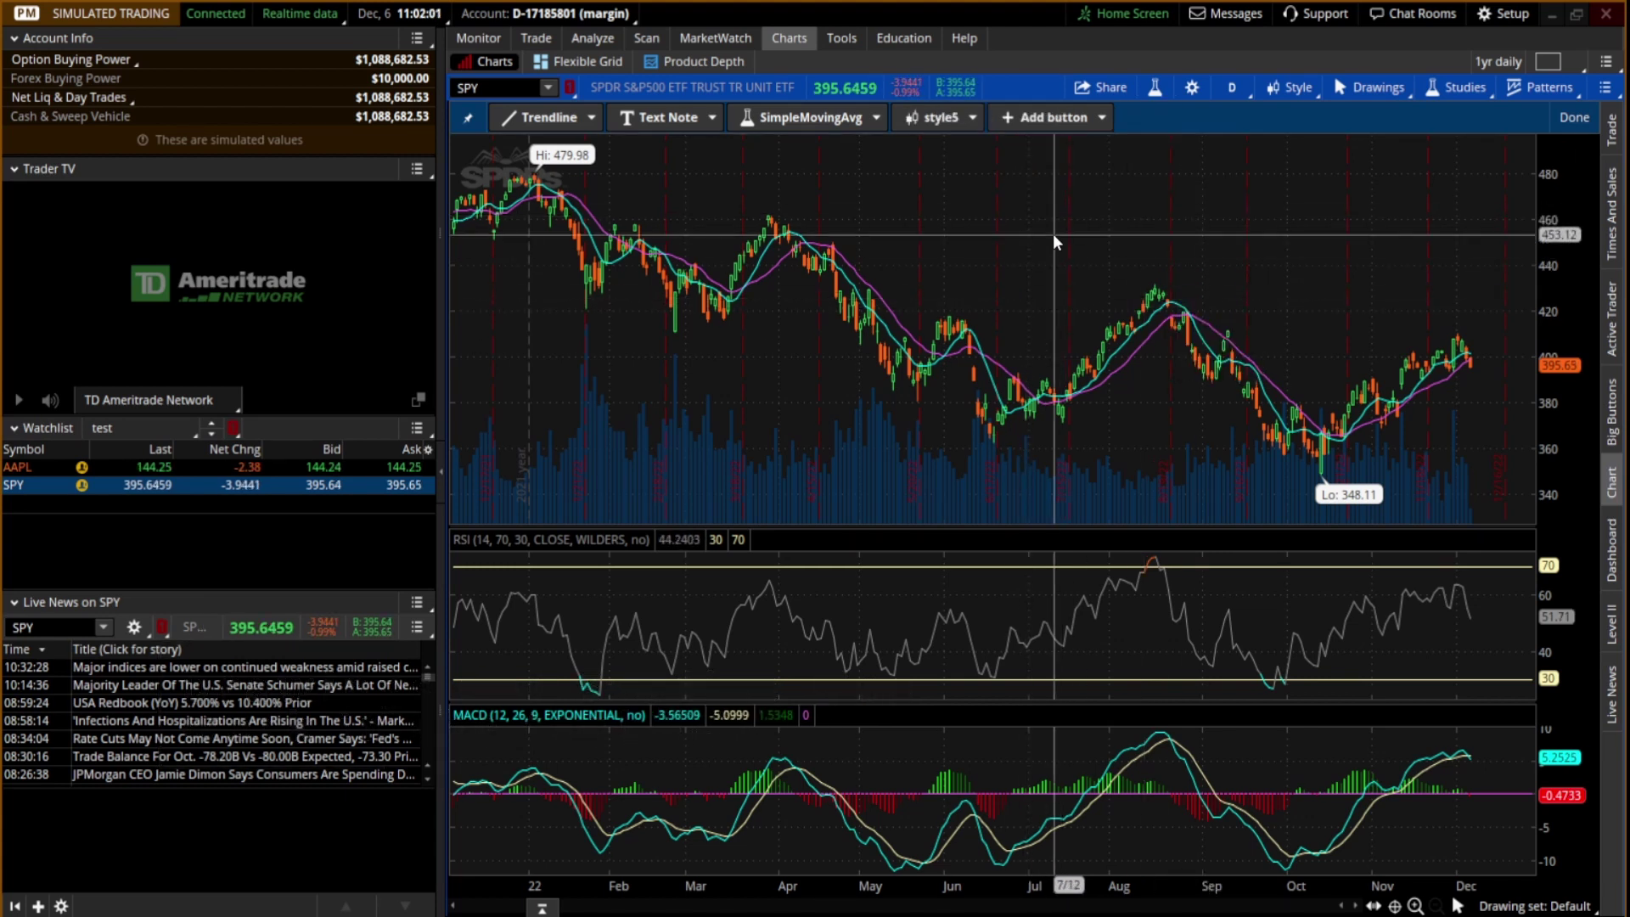
{"action": "left_click", "coordinate": [1574, 117]}
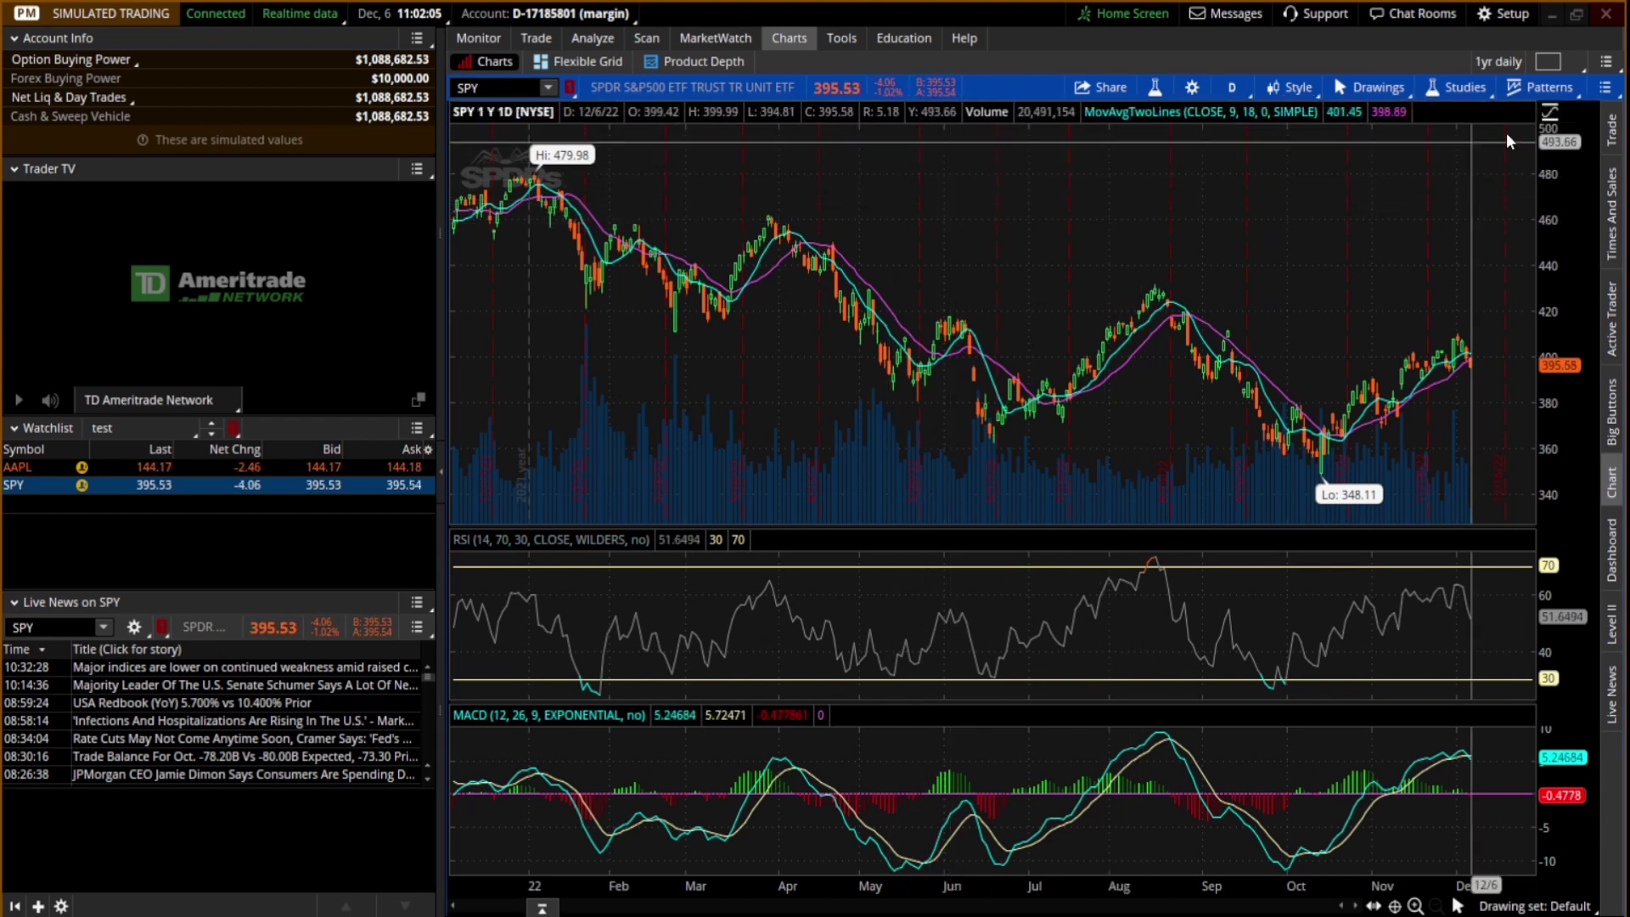
Step: Reload the saved 1yr daily grid and apply the style5 chart style to it from the quick-access toolbar
{"action": "left_click", "coordinate": [1571, 65]}
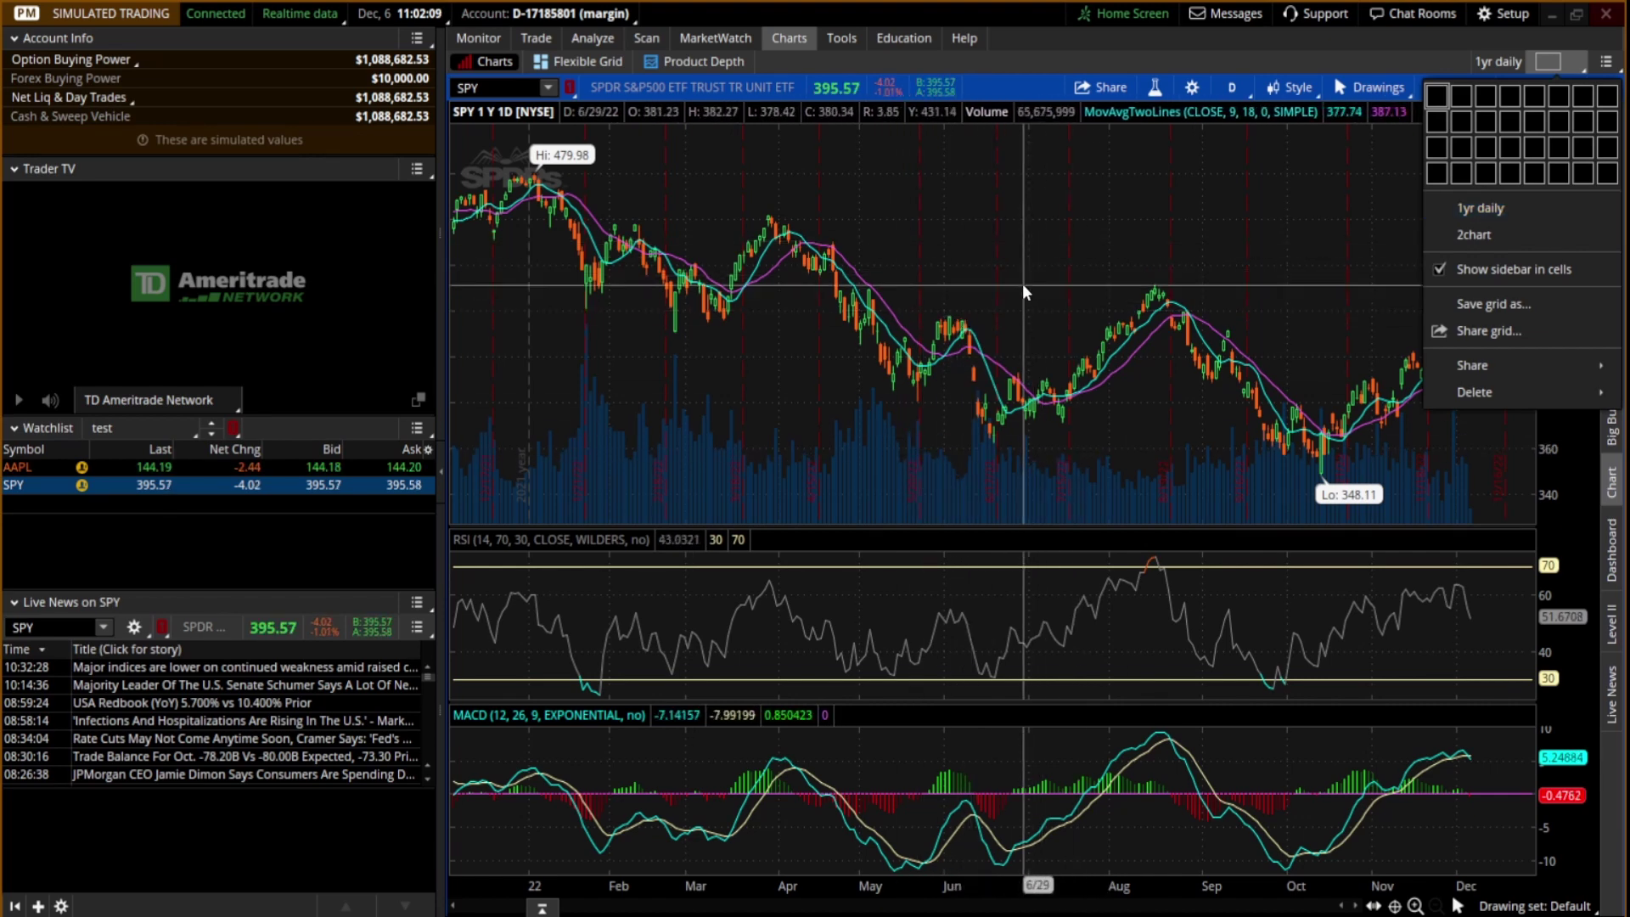
{"action": "left_click", "coordinate": [1488, 207]}
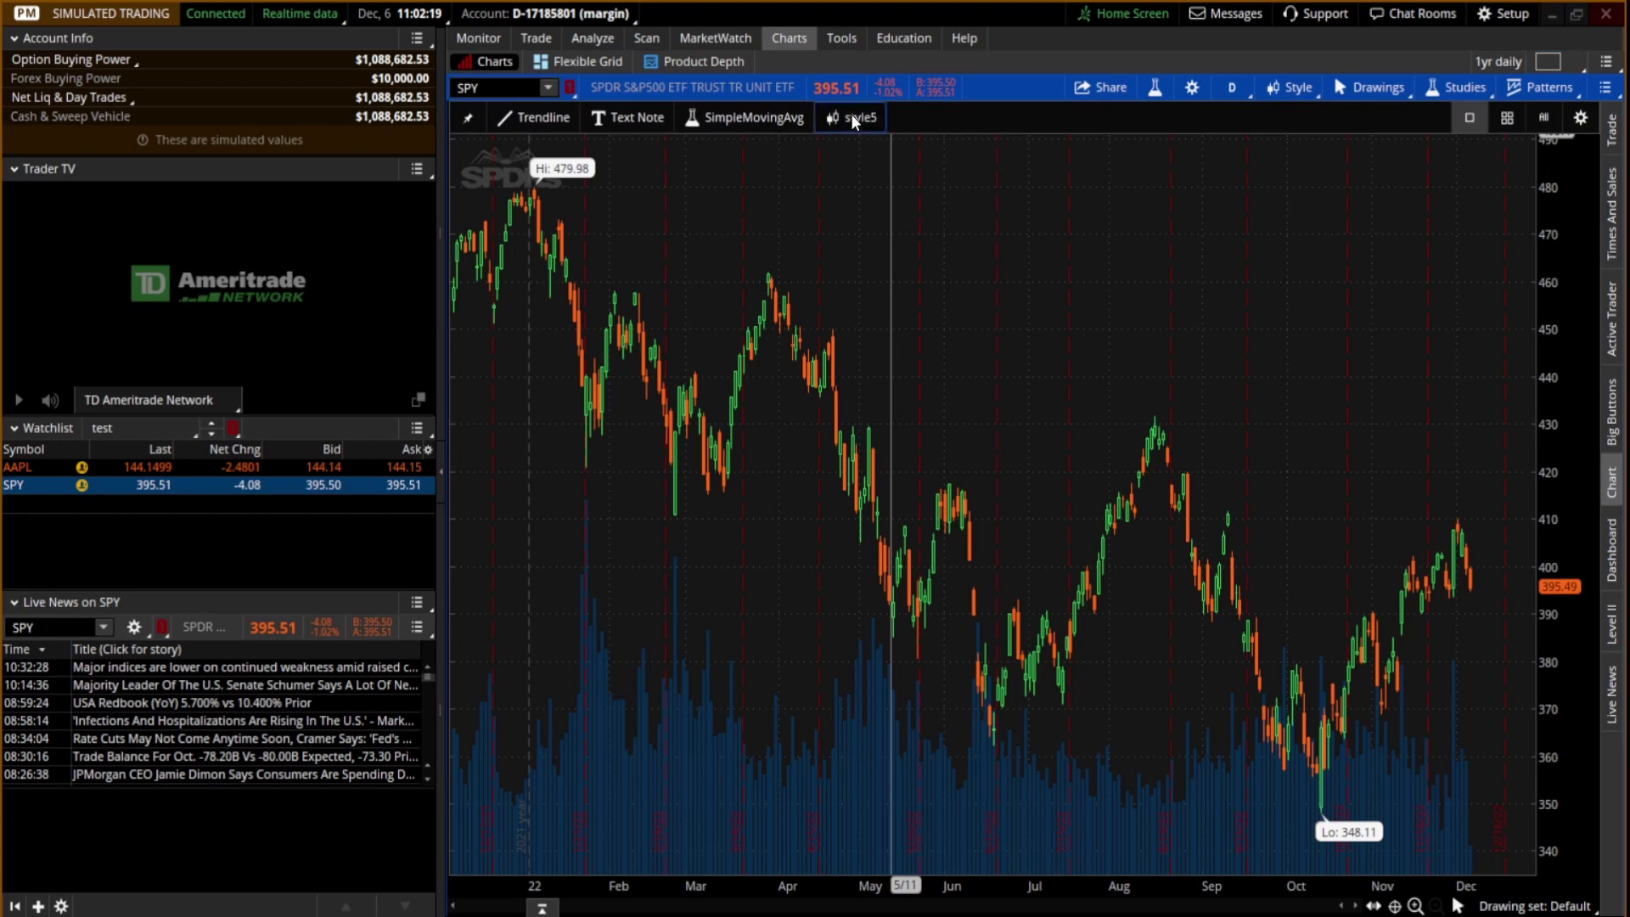
{"action": "left_click", "coordinate": [851, 116]}
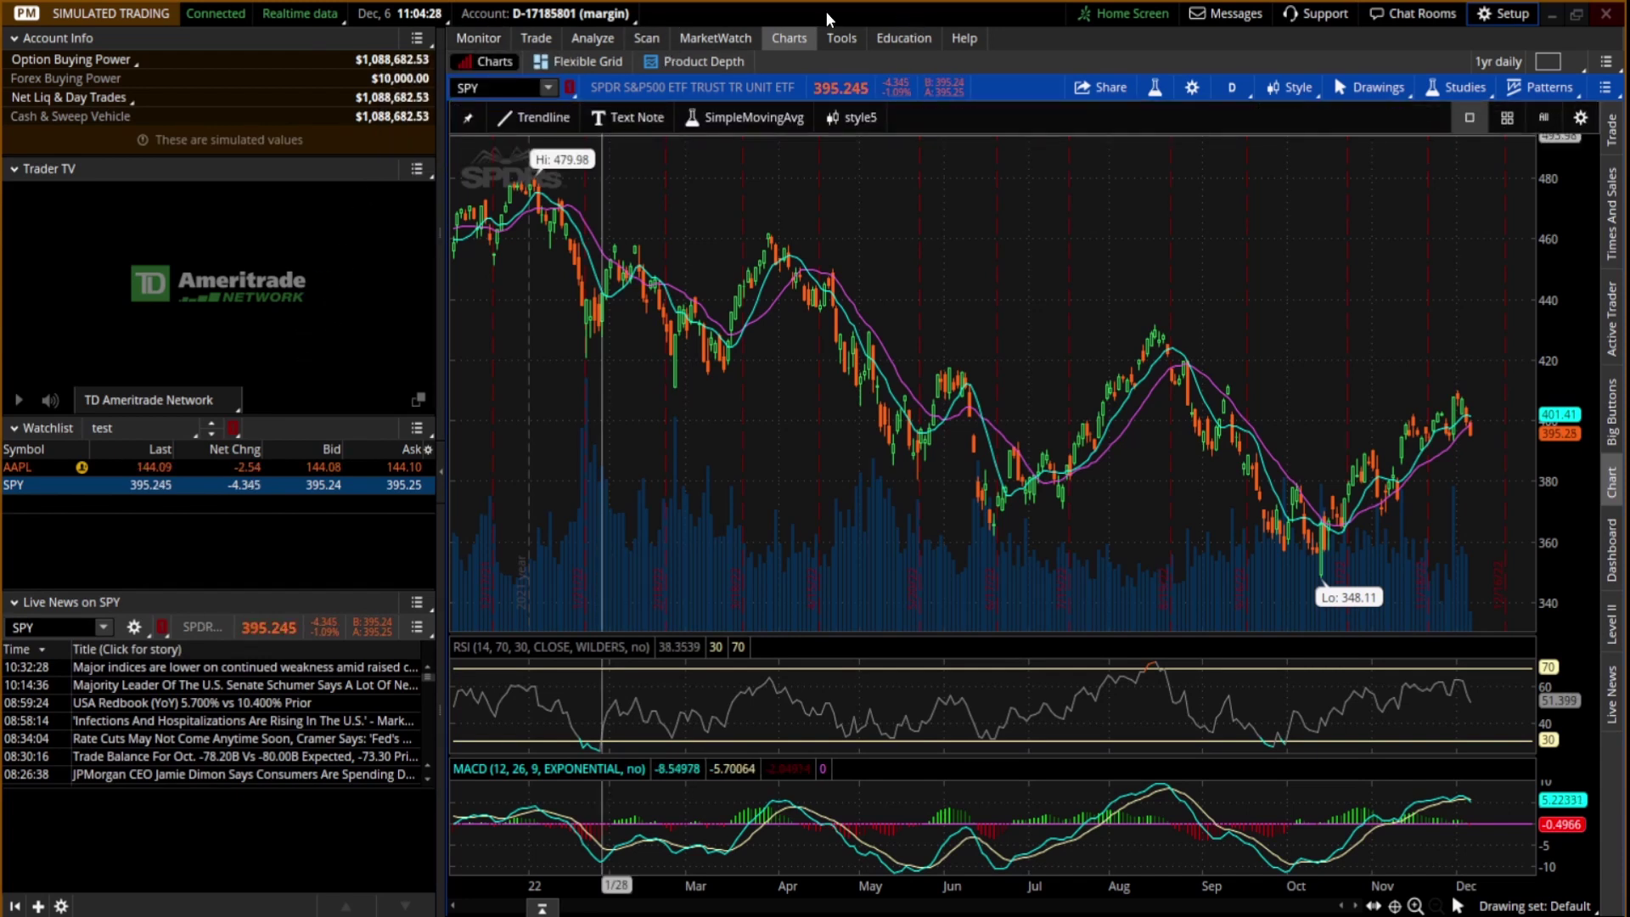
Step: View the Stock Hacker scan page and return to the charts
{"action": "left_click", "coordinate": [655, 34]}
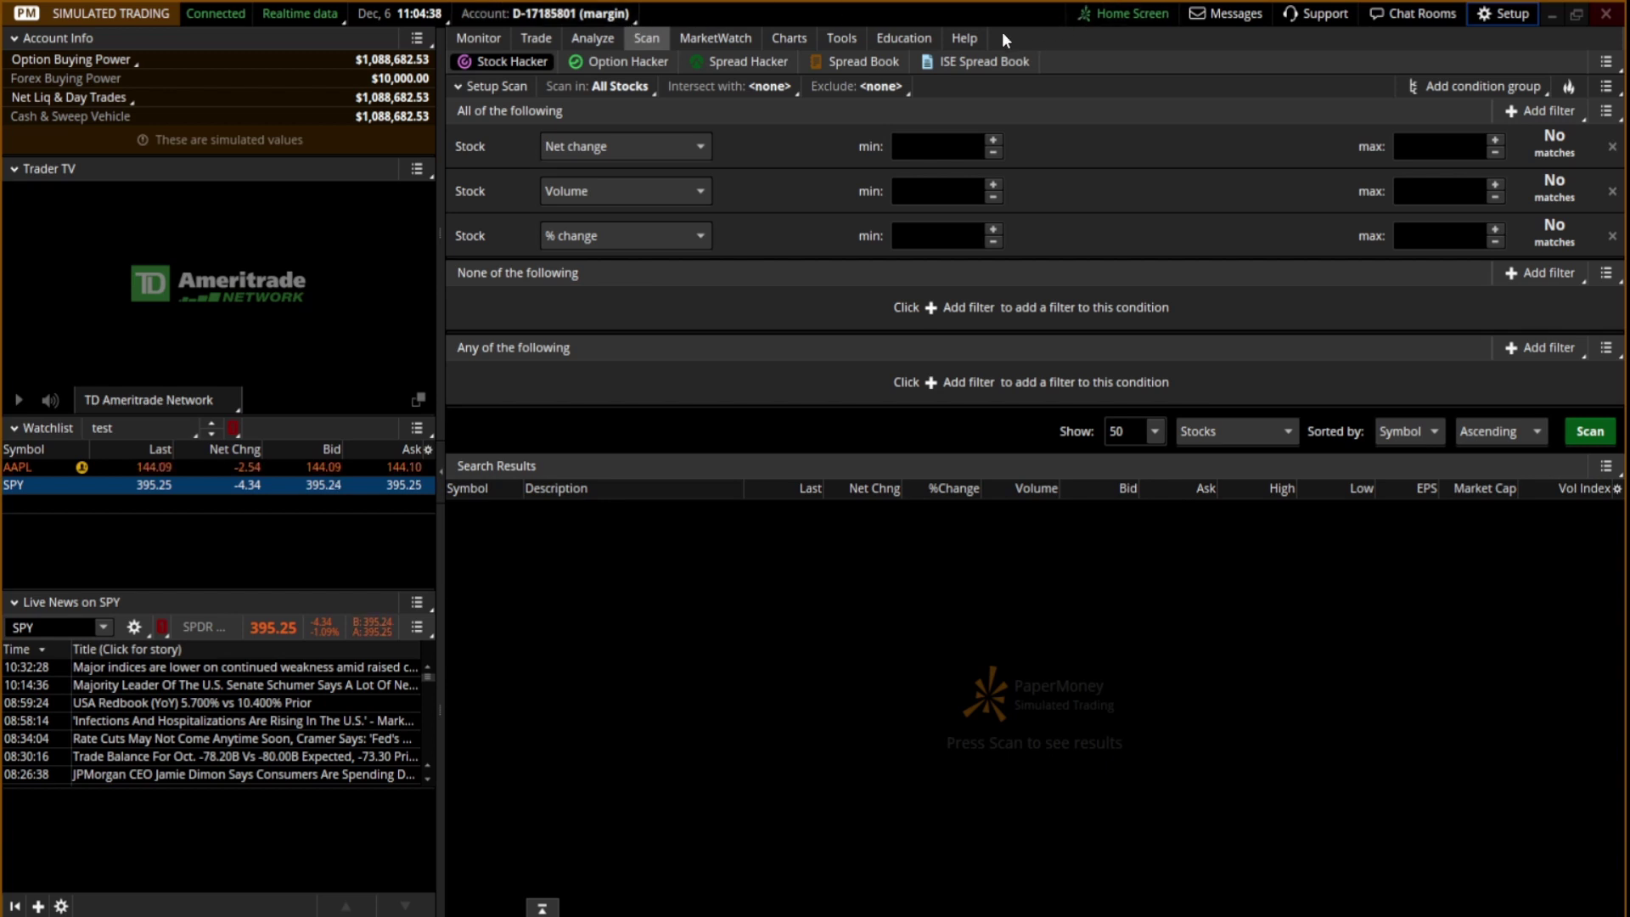
{"action": "left_click", "coordinate": [797, 37]}
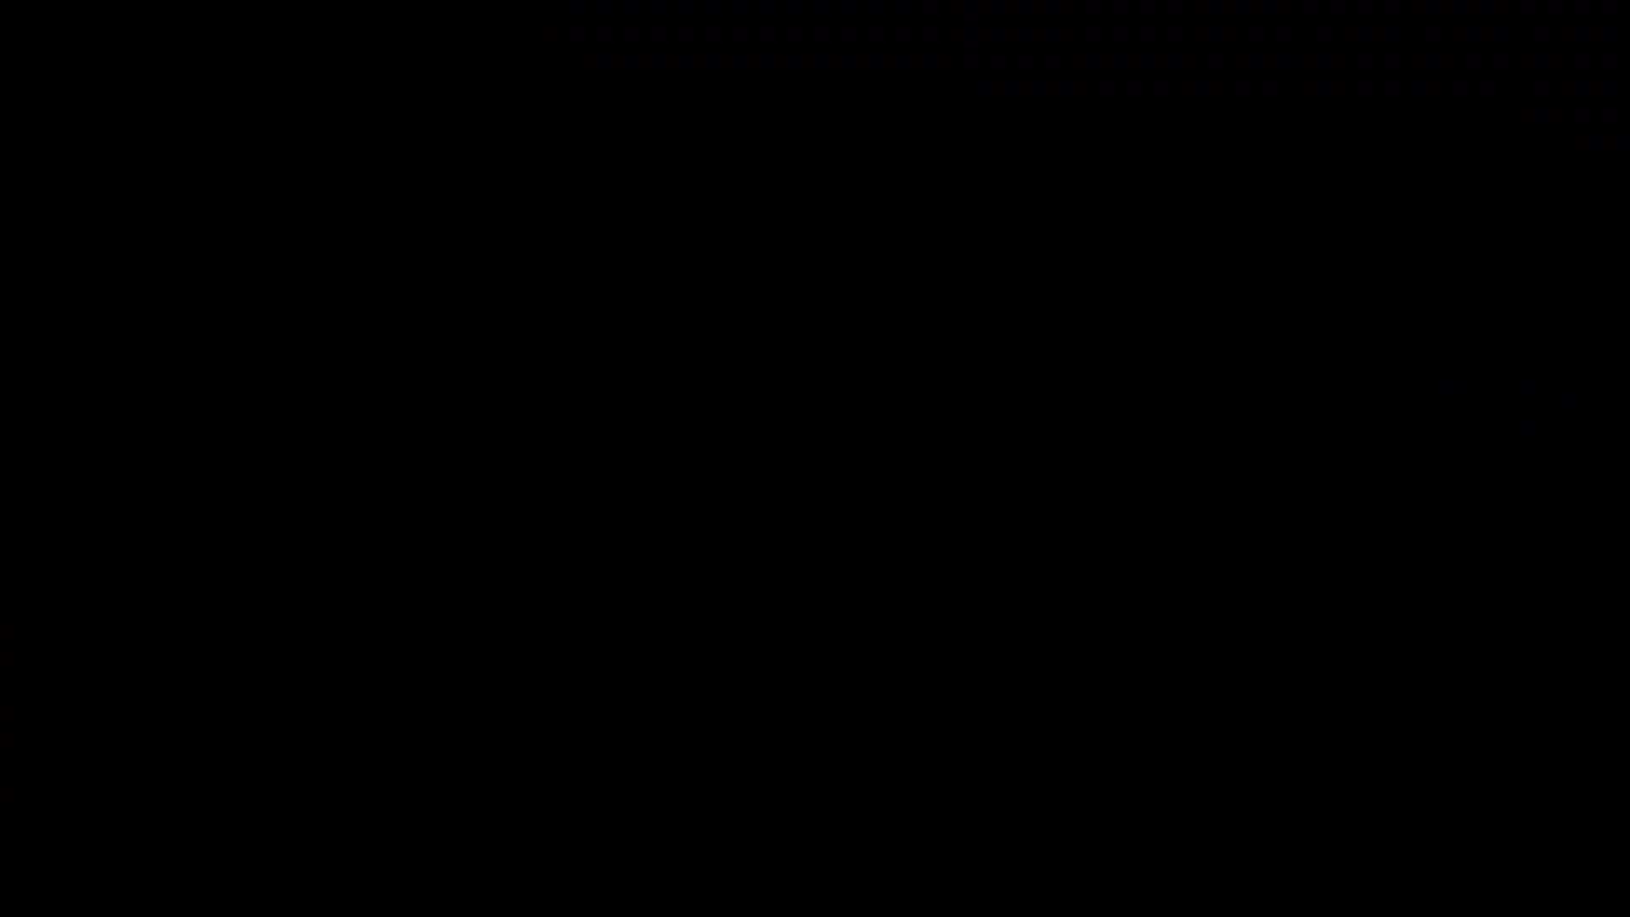